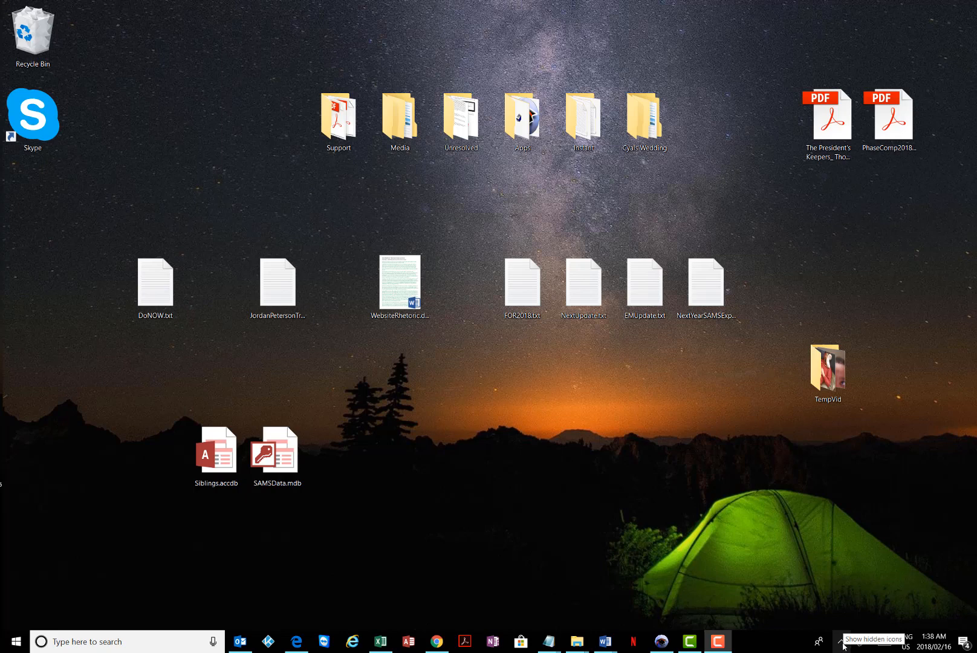
Check the Dropbox notifications from the system tray, then close the panel
{"action": "left_click", "coordinate": [841, 642]}
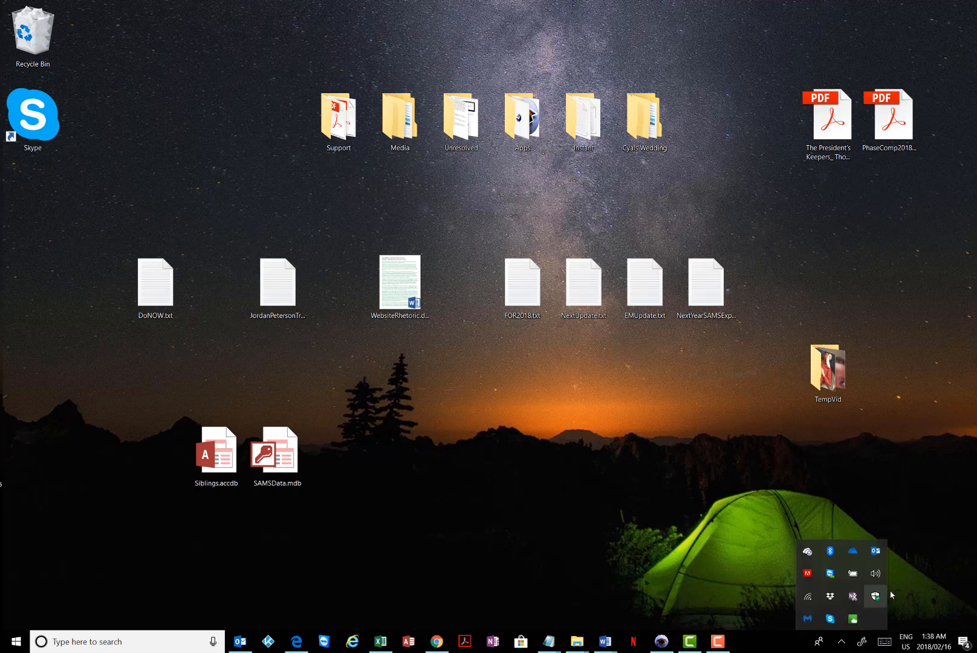
{"action": "left_click", "coordinate": [838, 596]}
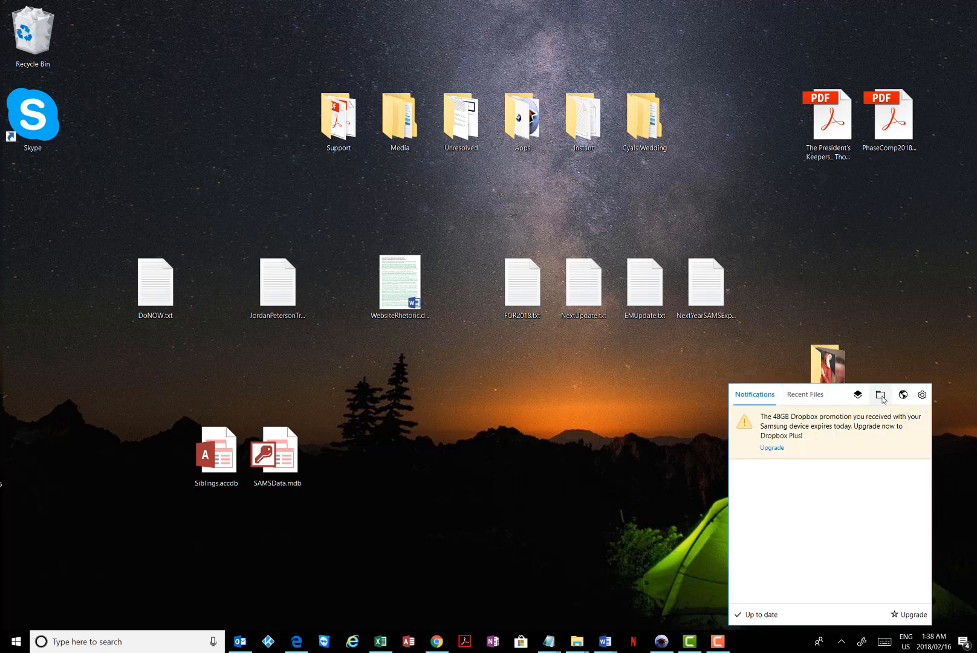
{"action": "left_click", "coordinate": [884, 396]}
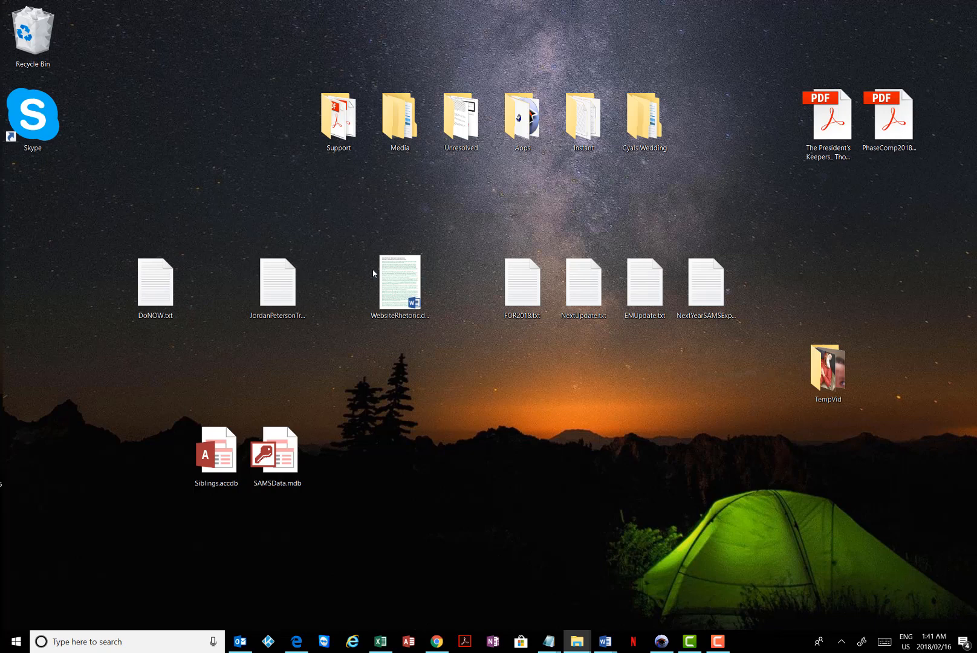
Move to the team site Documents folder in File Explorer and open FrontOFFICE
{"action": "left_click", "coordinate": [662, 642]}
{"action": "left_click_drag", "start_coordinate": [10, 114], "coordinate": [429, 125]}
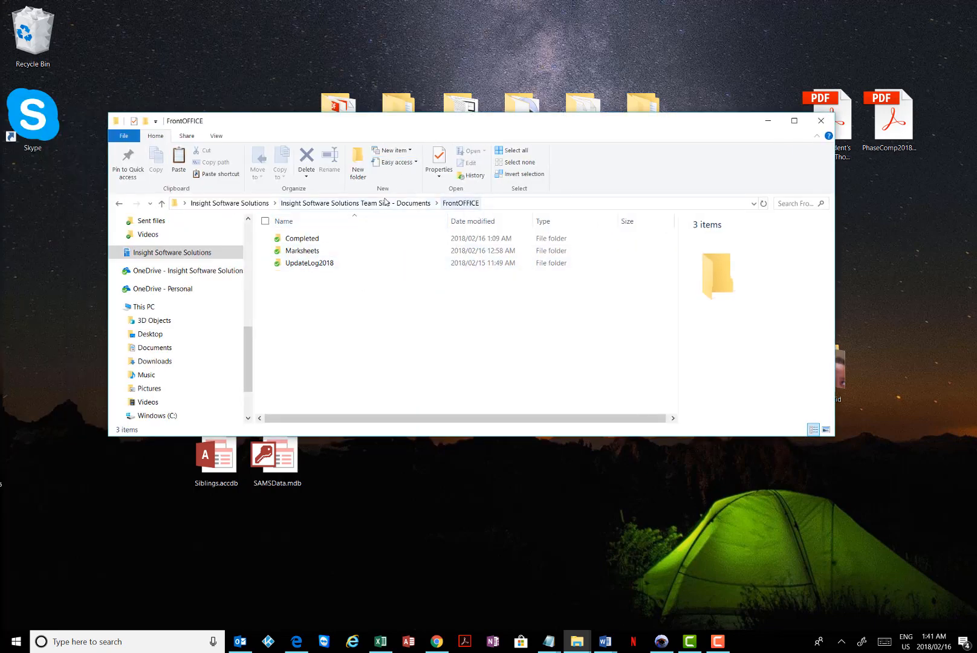
{"action": "left_click", "coordinate": [344, 205]}
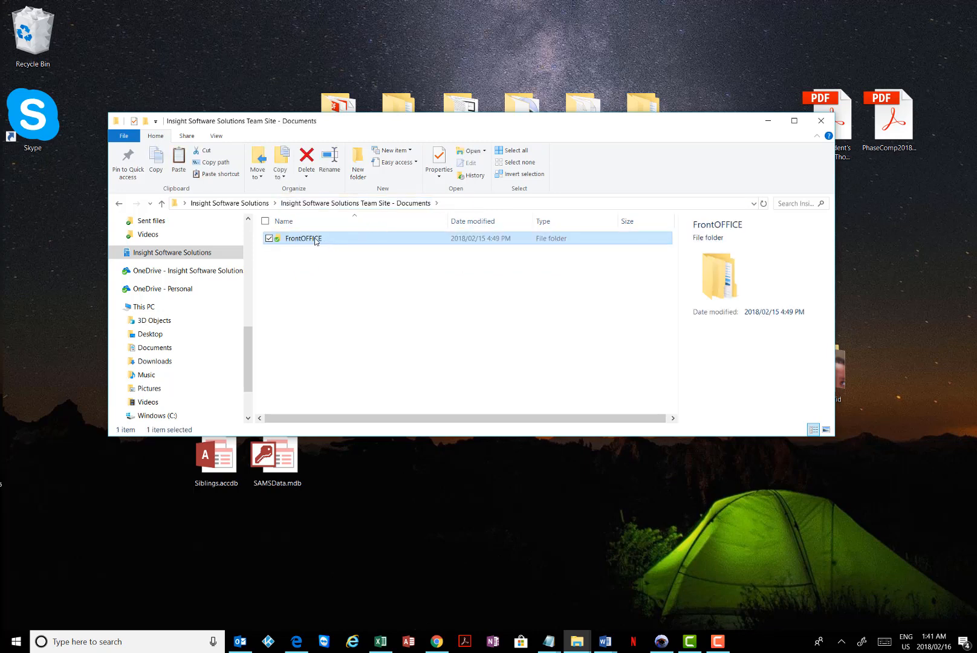
{"action": "double_click", "coordinate": [315, 240]}
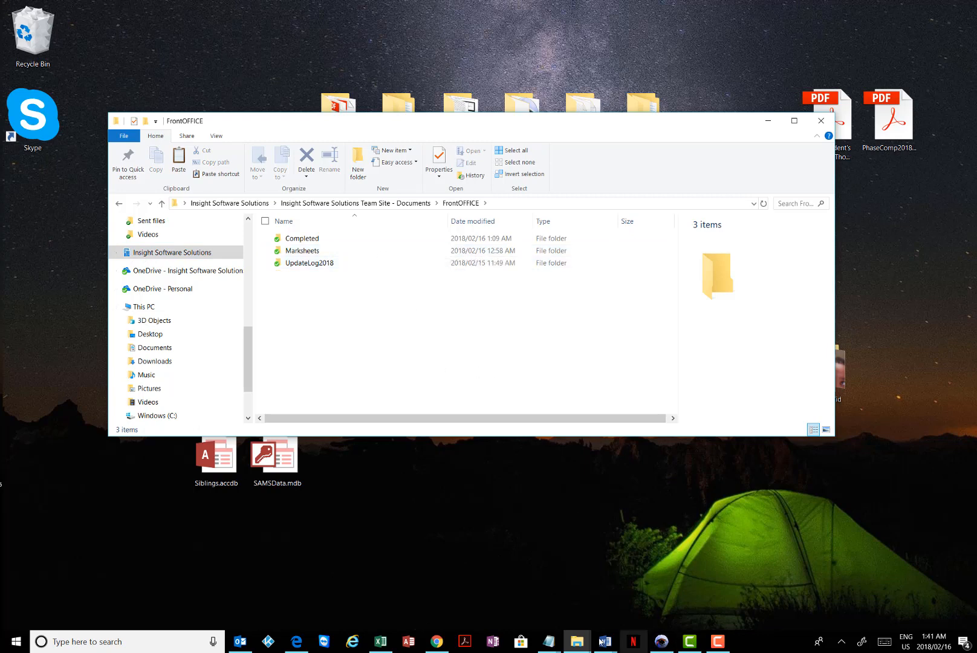
{"action": "left_click", "coordinate": [584, 644]}
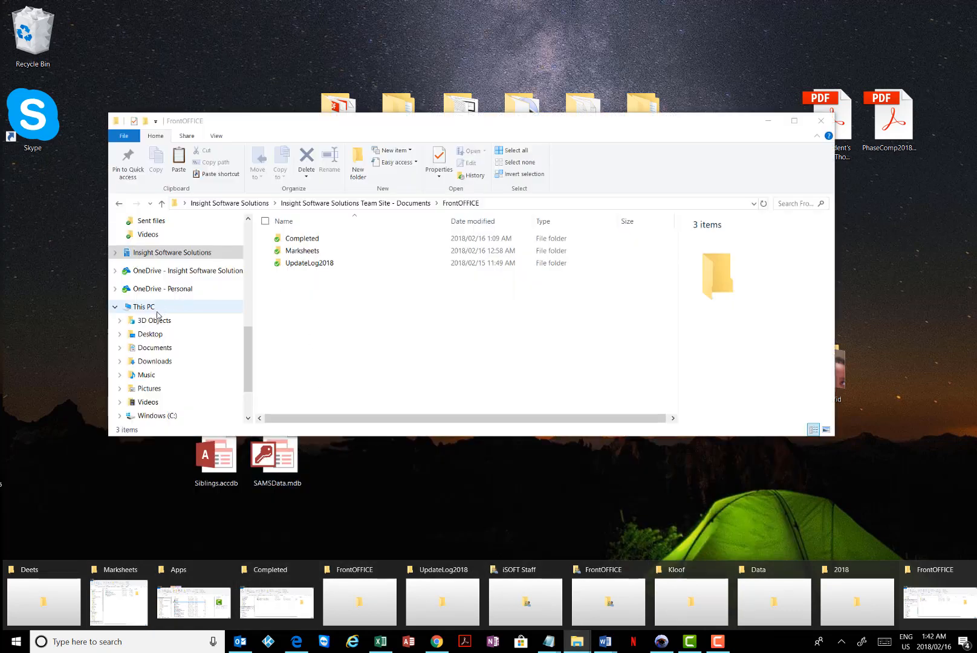
Go from iSOFT through Markbooks into MarksheetsXls and check its Marksheets subfolder
{"action": "scroll", "coordinate": [162, 319], "scroll_direction": "down", "scroll_amount": 1}
{"action": "scroll", "coordinate": [160, 319], "scroll_direction": "up", "scroll_amount": 2}
{"action": "scroll", "coordinate": [160, 318], "scroll_direction": "up", "scroll_amount": 2}
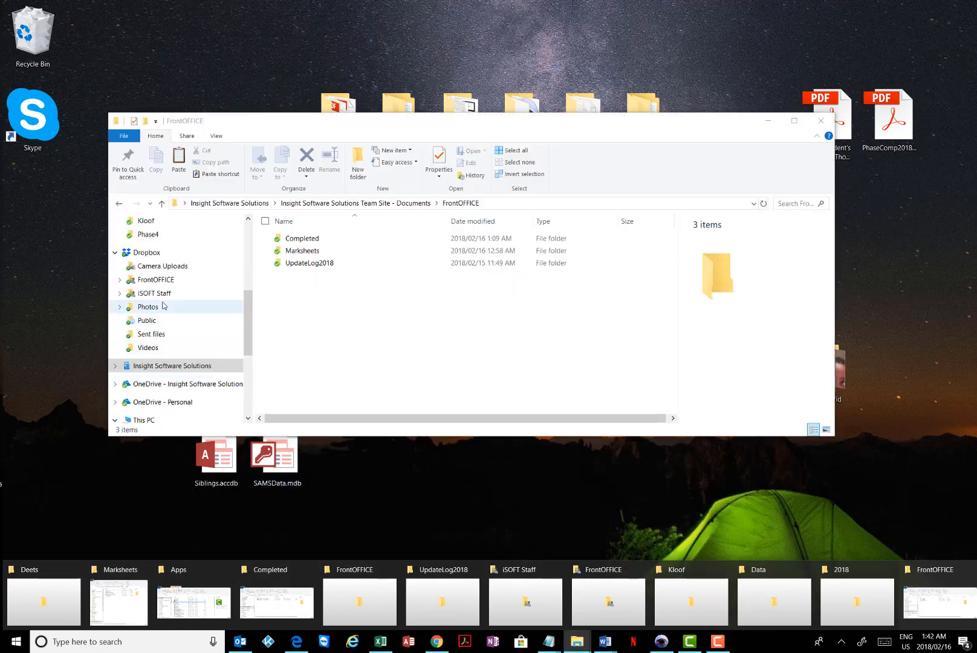
{"action": "scroll", "coordinate": [161, 305], "scroll_direction": "up", "scroll_amount": 3}
{"action": "left_click", "coordinate": [148, 275]}
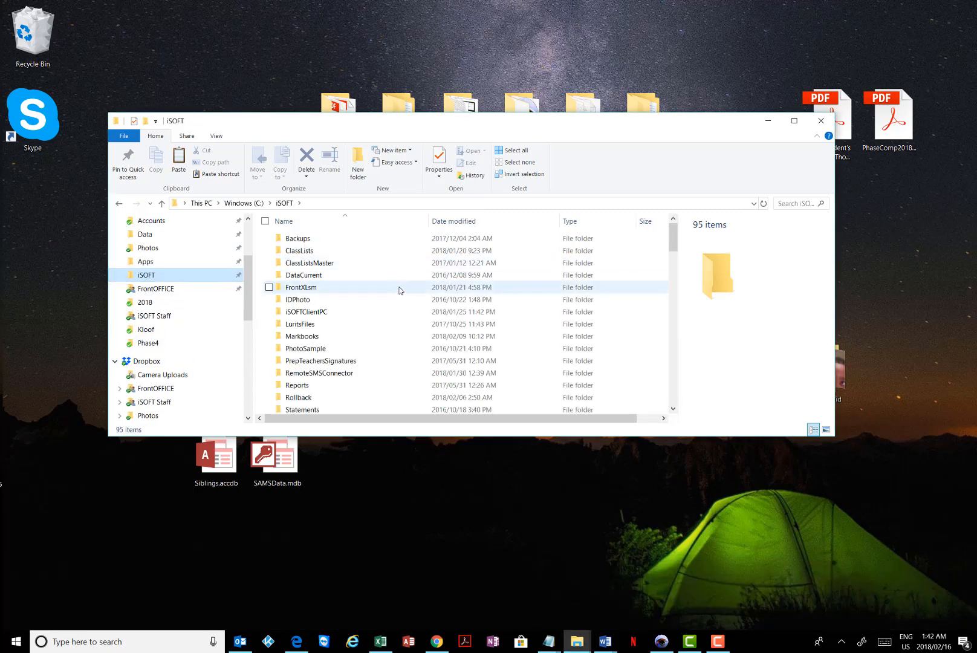
{"action": "left_click", "coordinate": [310, 336]}
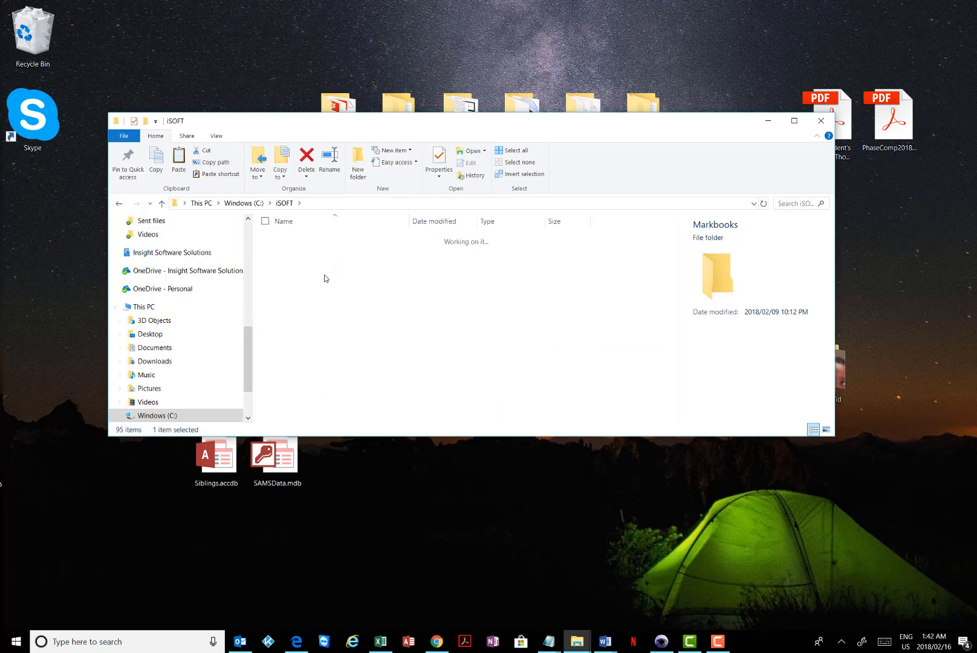
{"action": "left_click", "coordinate": [311, 251]}
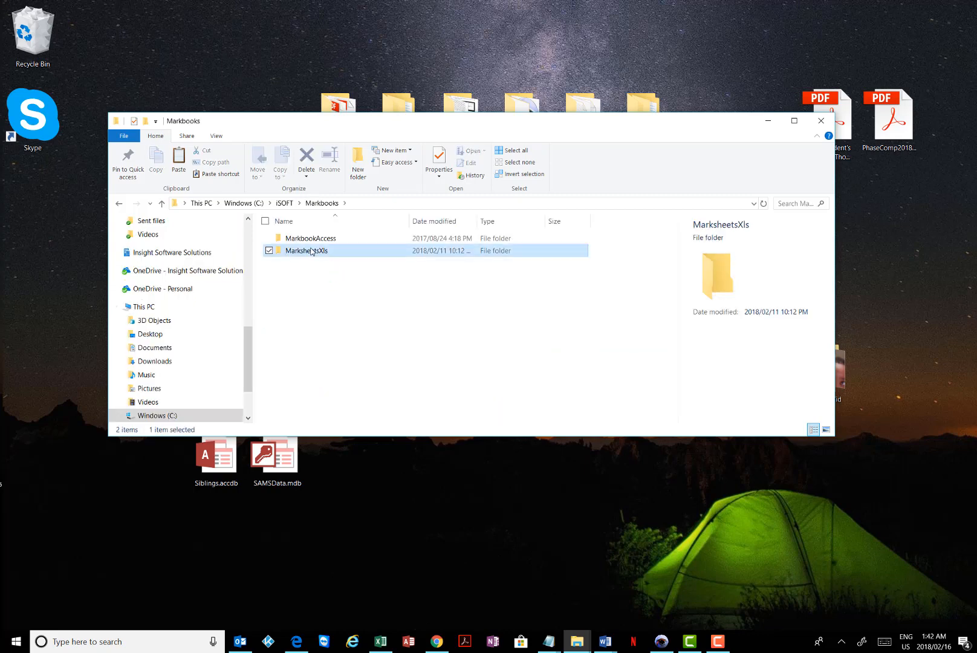
{"action": "double_click", "coordinate": [312, 251]}
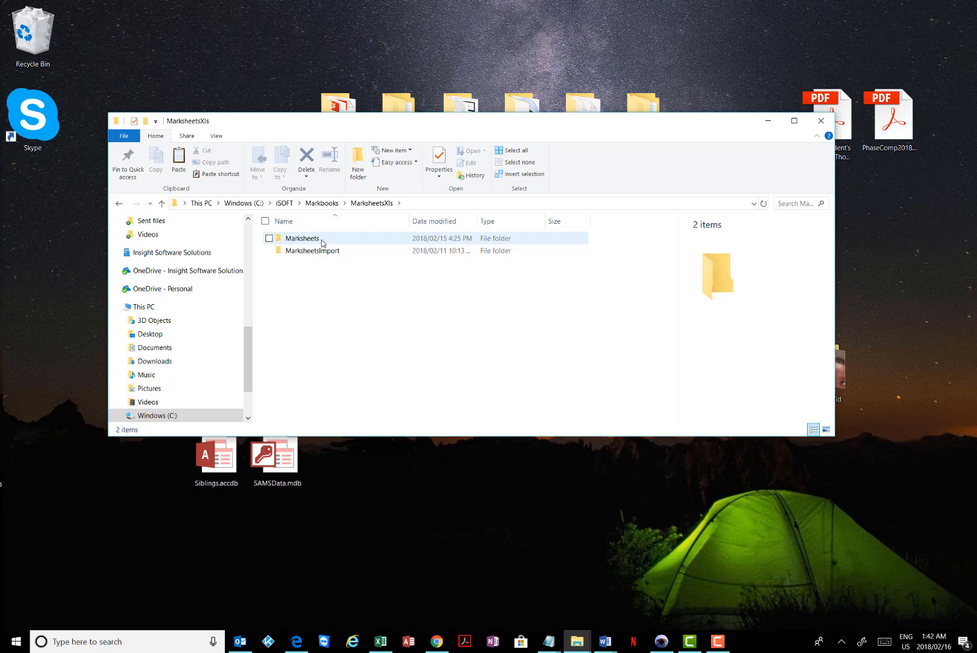
{"action": "left_click", "coordinate": [314, 243]}
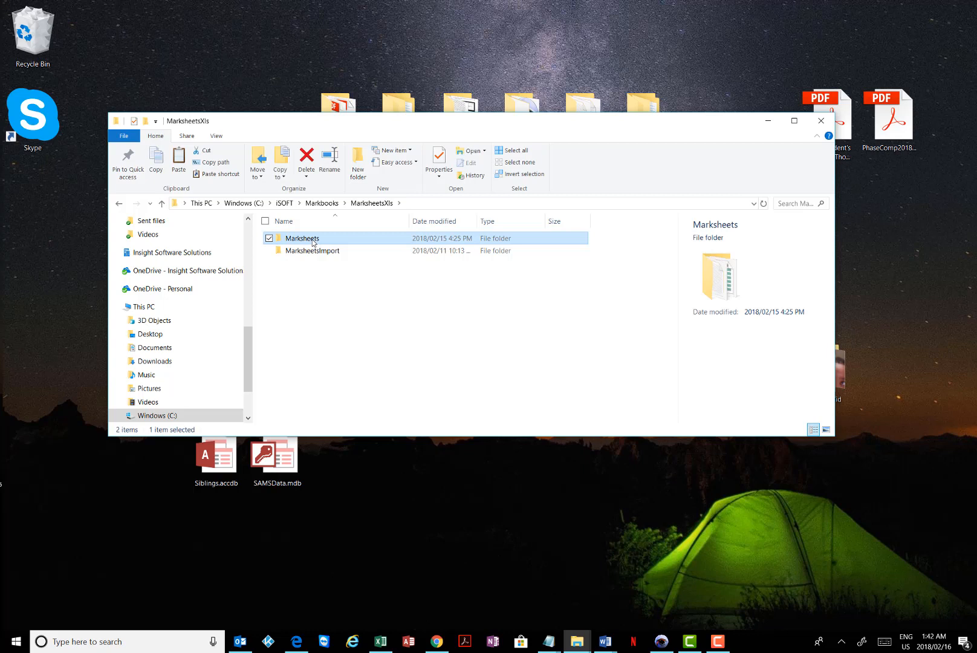
{"action": "left_click", "coordinate": [425, 321]}
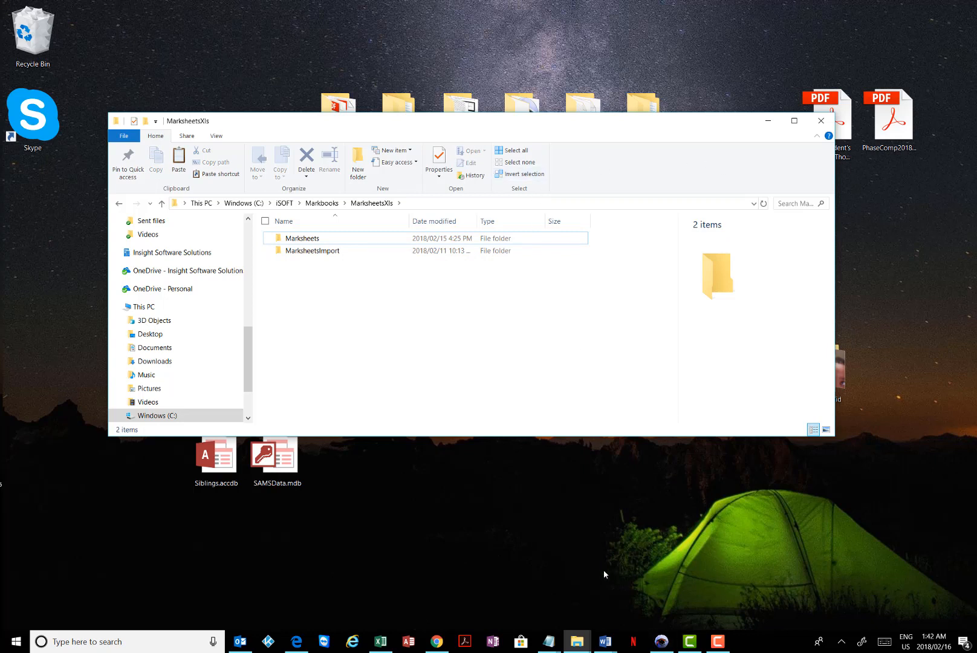
{"action": "left_click", "coordinate": [662, 641]}
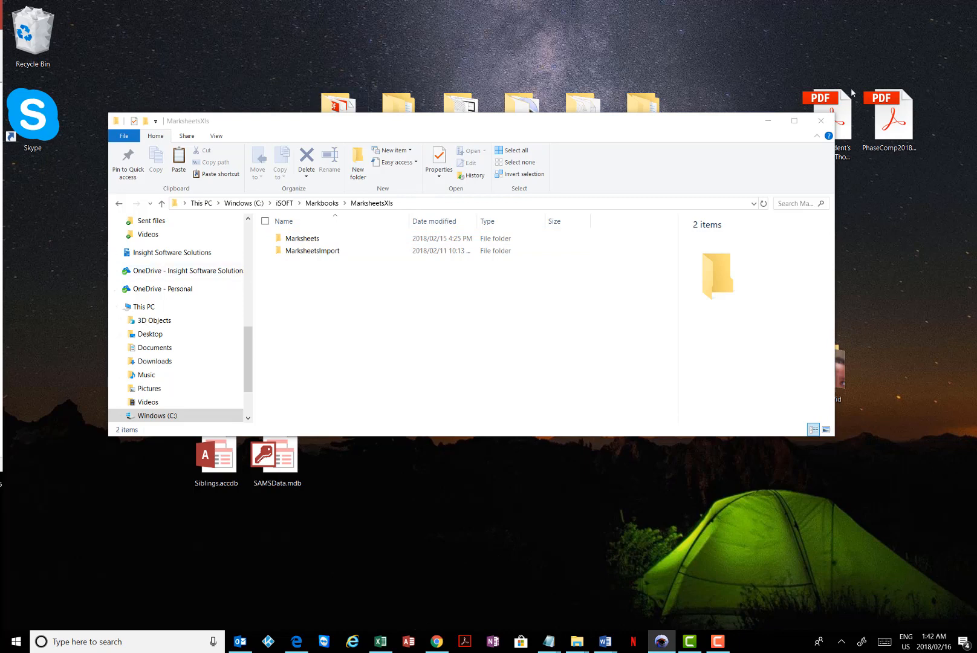
Minimize the MarksheetsXls window and maximize the FrontOFFICE 2018 database window
{"action": "left_click", "coordinate": [769, 121]}
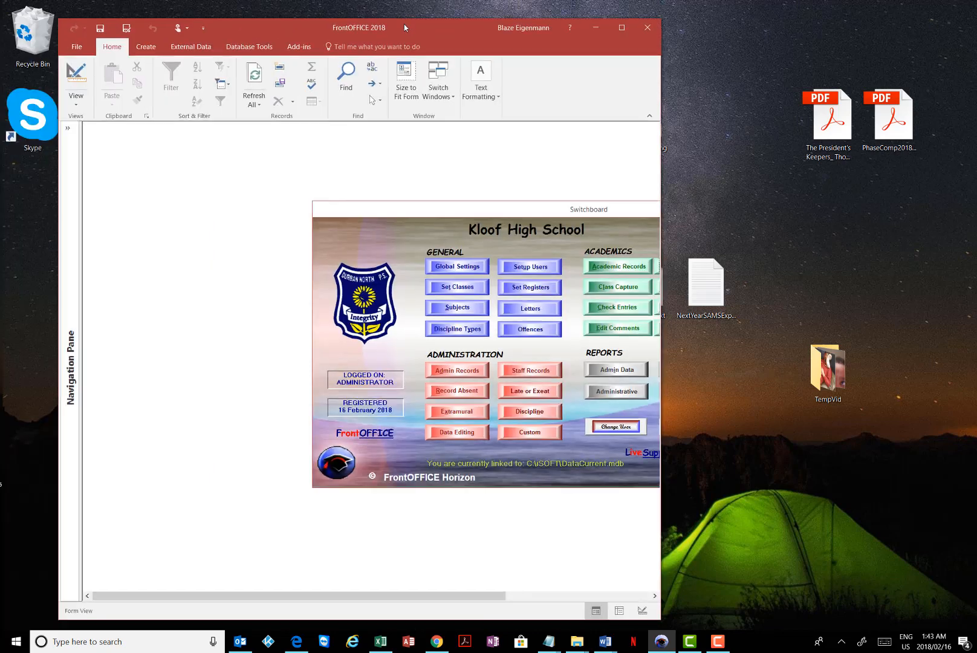
{"action": "left_click", "coordinate": [620, 28]}
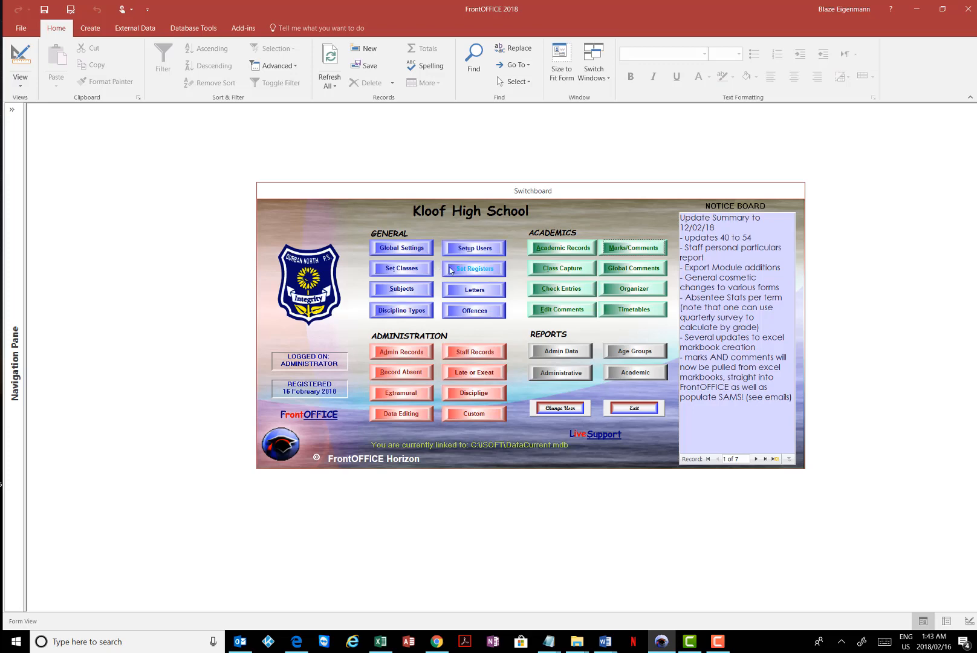
Dismiss the MyAcademics popup, open MySetClasses and run Populate TTClassCodes, confirming the message
{"action": "left_click", "coordinate": [634, 372]}
{"action": "left_click", "coordinate": [605, 115]}
{"action": "left_click", "coordinate": [398, 274]}
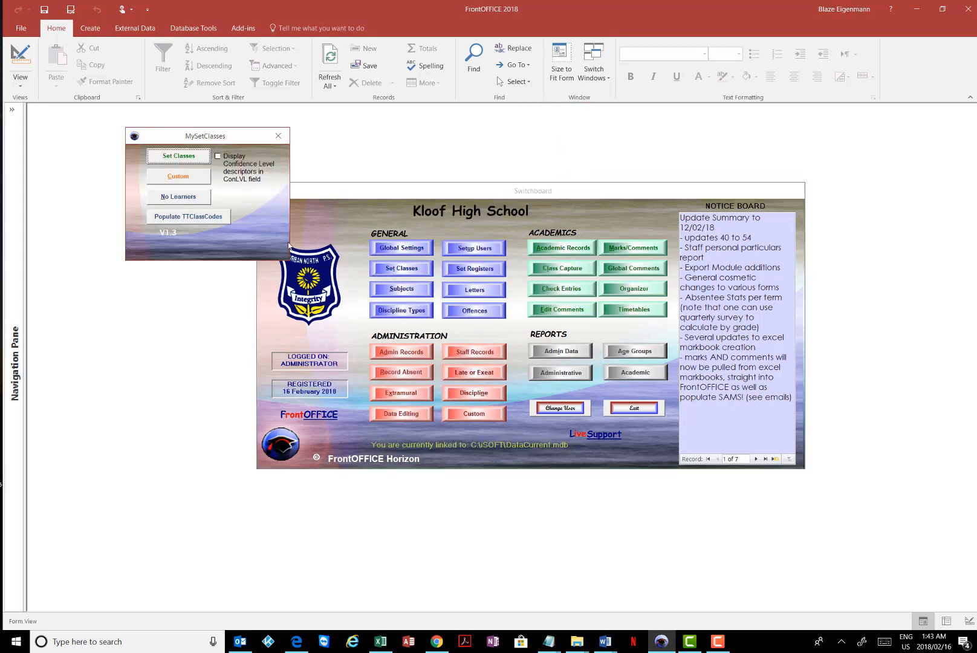
{"action": "left_click", "coordinate": [188, 219]}
{"action": "left_click", "coordinate": [544, 359]}
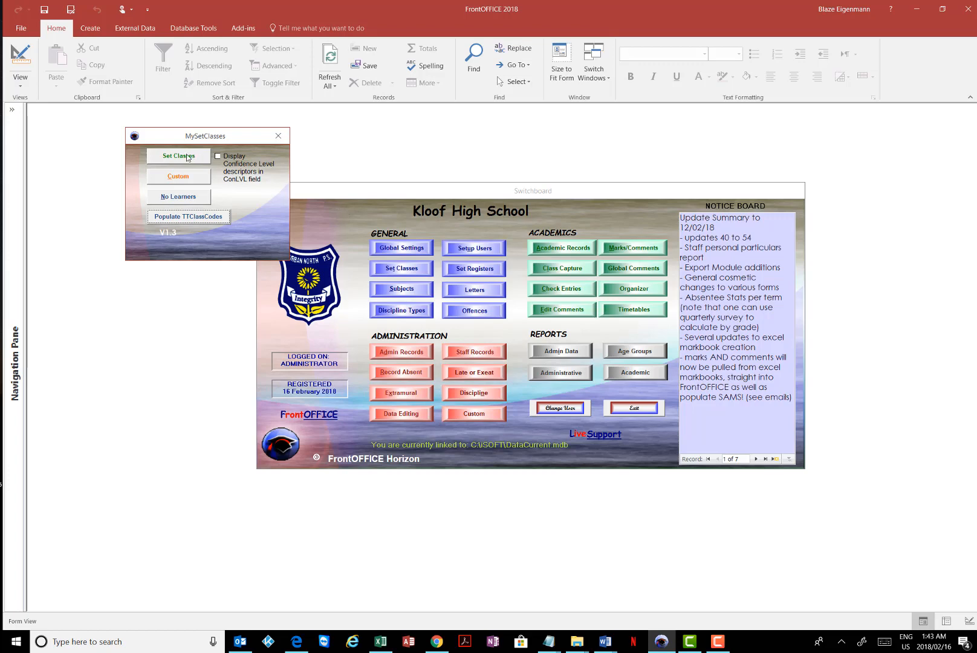
View staff records as a maximized datasheet, check Time Table Codes ALP and ARM, then close it
{"action": "left_click", "coordinate": [478, 356]}
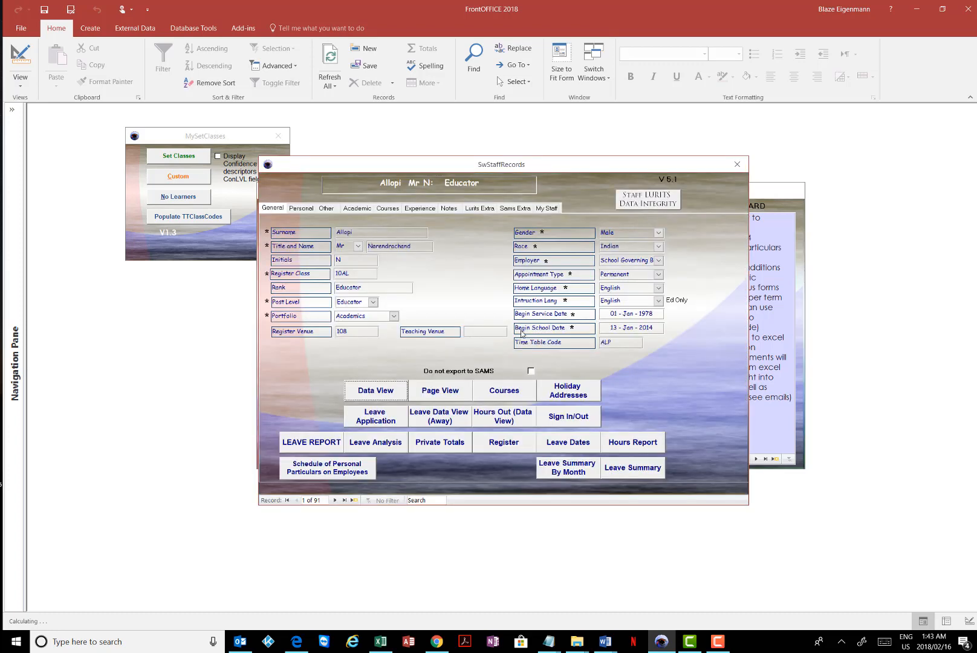
{"action": "left_click", "coordinate": [377, 391]}
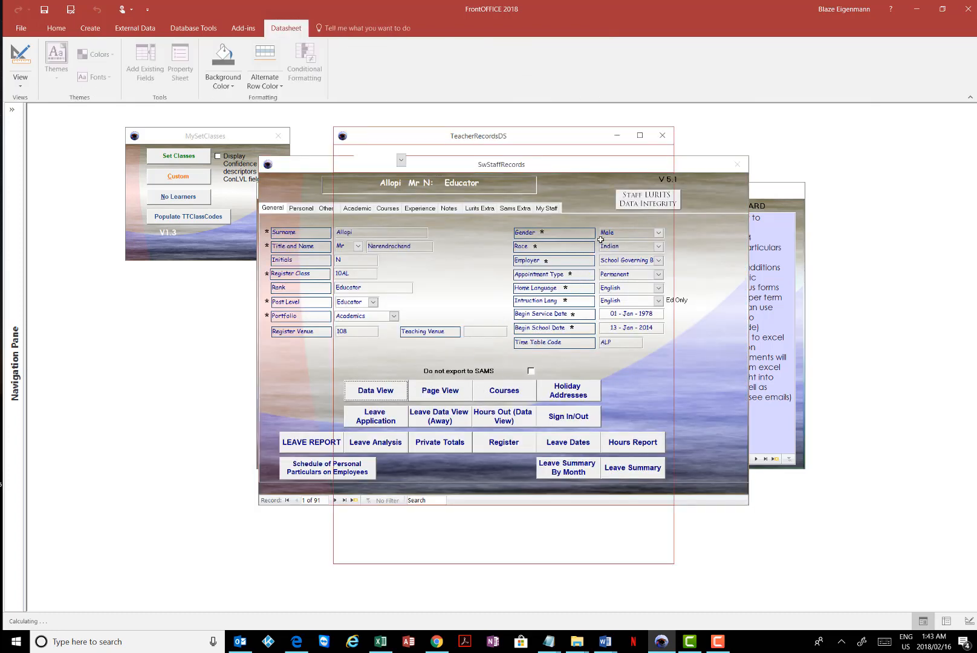
{"action": "left_click", "coordinate": [639, 135]}
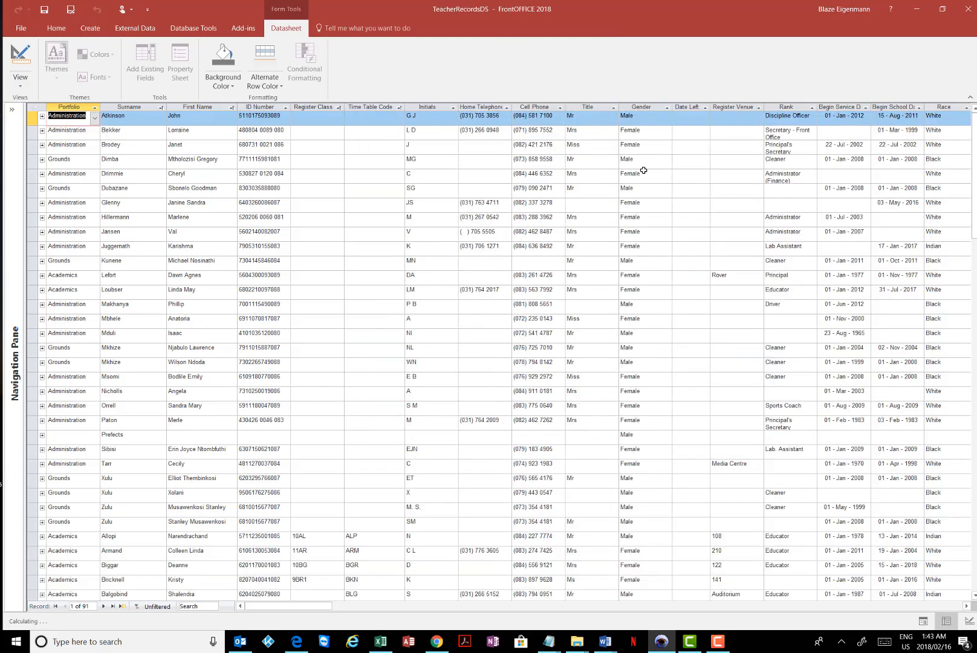
{"action": "left_click", "coordinate": [431, 205]}
{"action": "scroll", "coordinate": [370, 487], "scroll_direction": "down", "scroll_amount": 6}
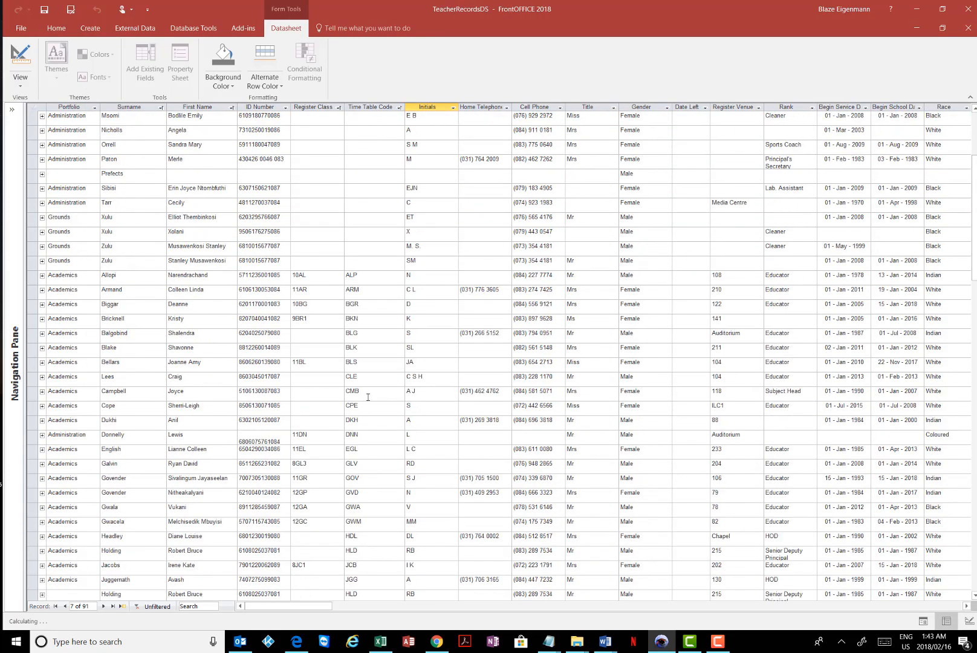
{"action": "left_click", "coordinate": [371, 273]}
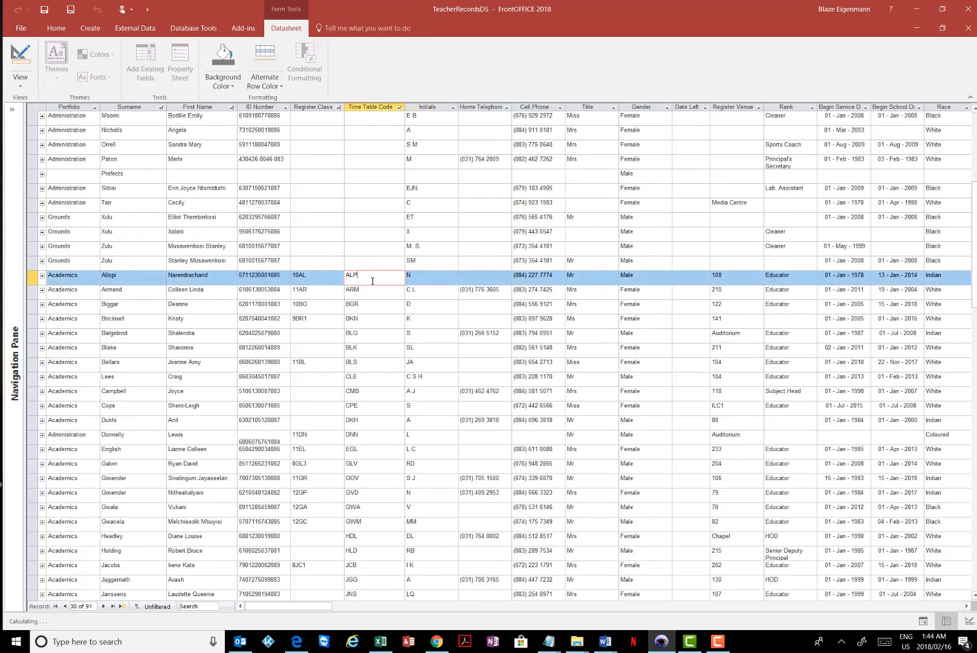
{"action": "left_click", "coordinate": [370, 292]}
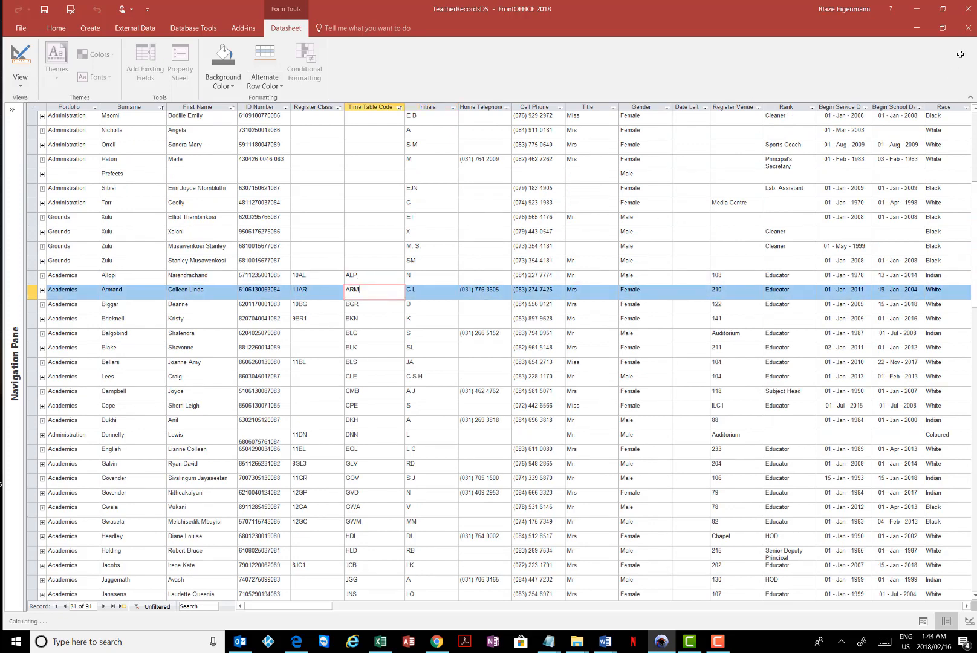
{"action": "left_click", "coordinate": [967, 29]}
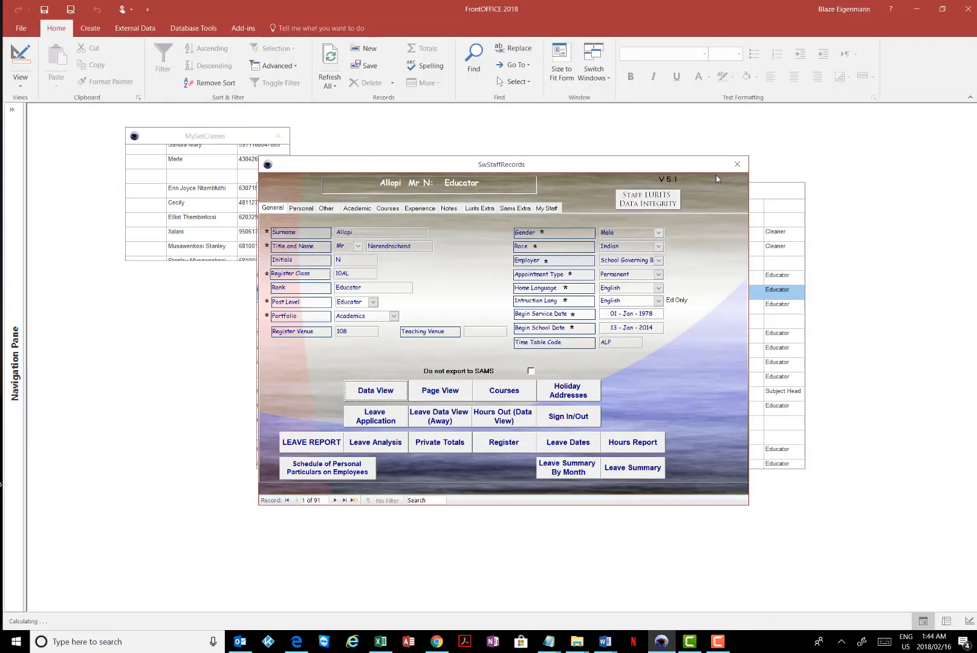
Close SwStaffRecords and open the 358-record Classes datasheet, maximized
{"action": "left_click", "coordinate": [738, 167]}
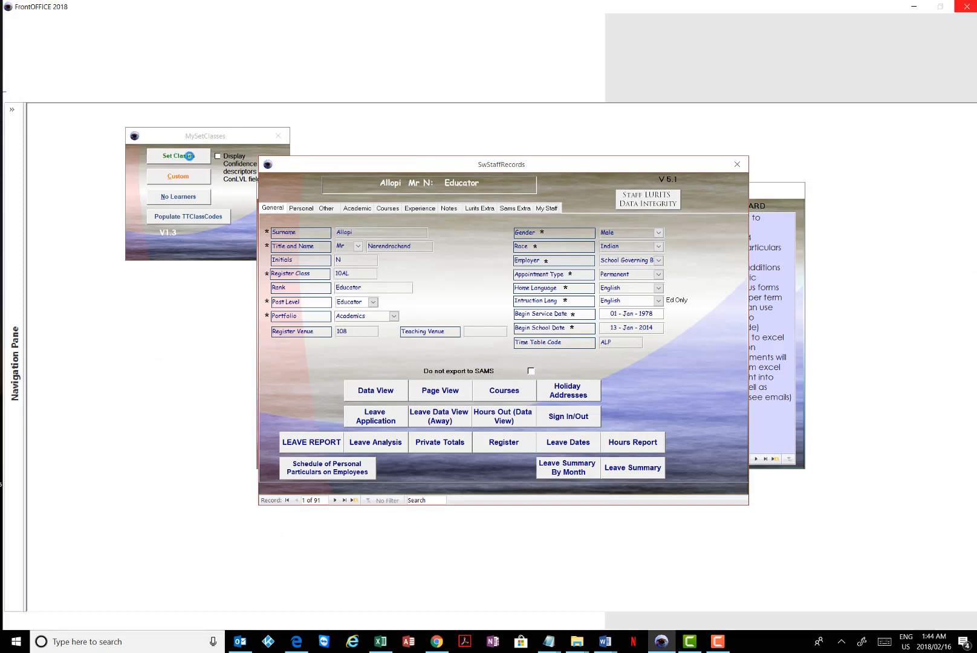
{"action": "left_click", "coordinate": [202, 160]}
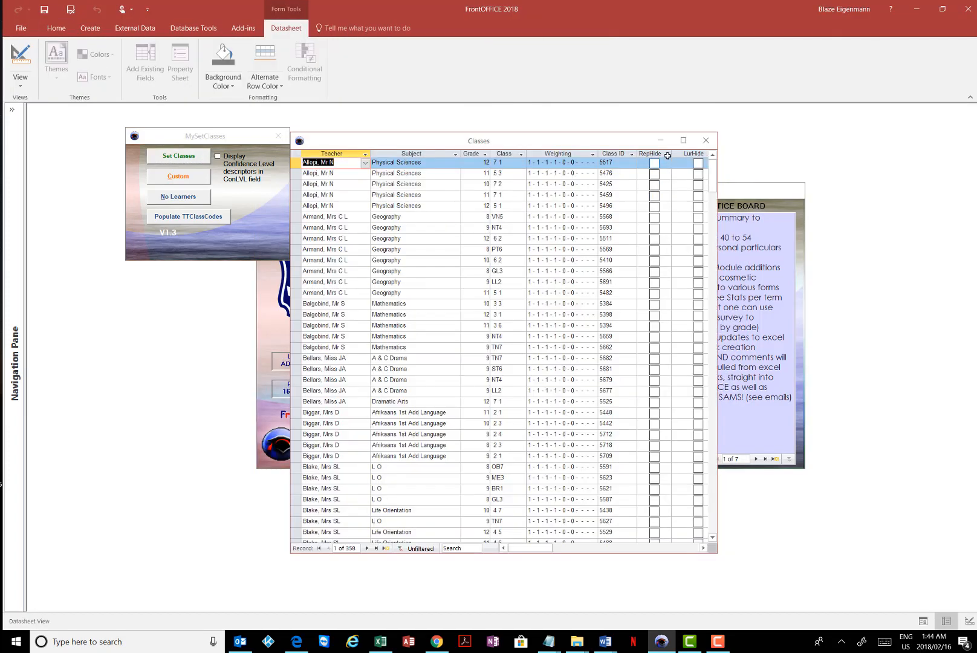
{"action": "left_click", "coordinate": [682, 141]}
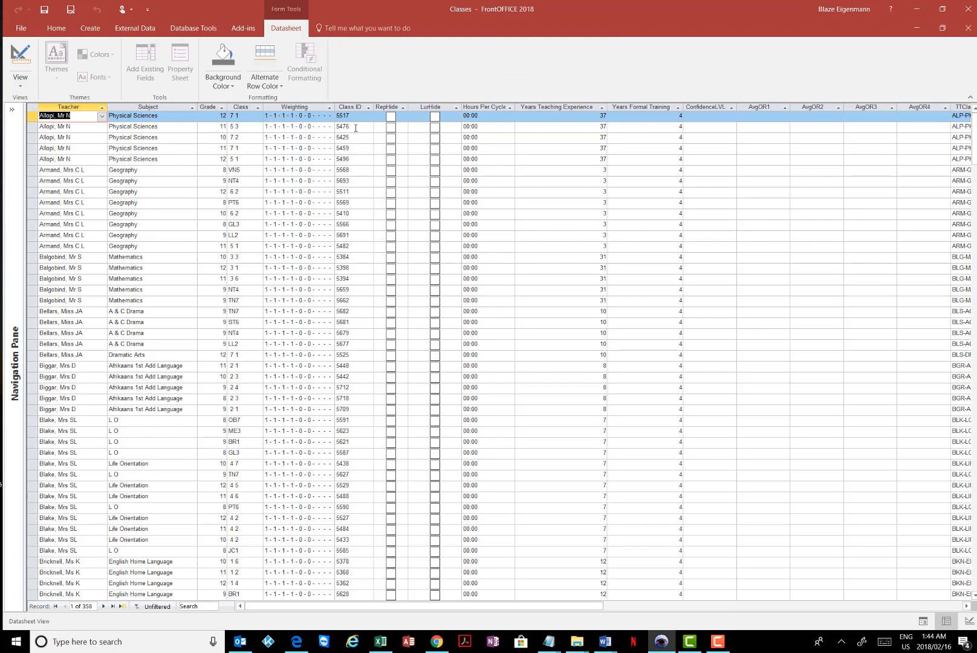
Autofit the TTClassCode column and compare code ALP-PHSC-12 7 1 with its Class
{"action": "left_click", "coordinate": [633, 605]}
{"action": "left_click", "coordinate": [634, 605]}
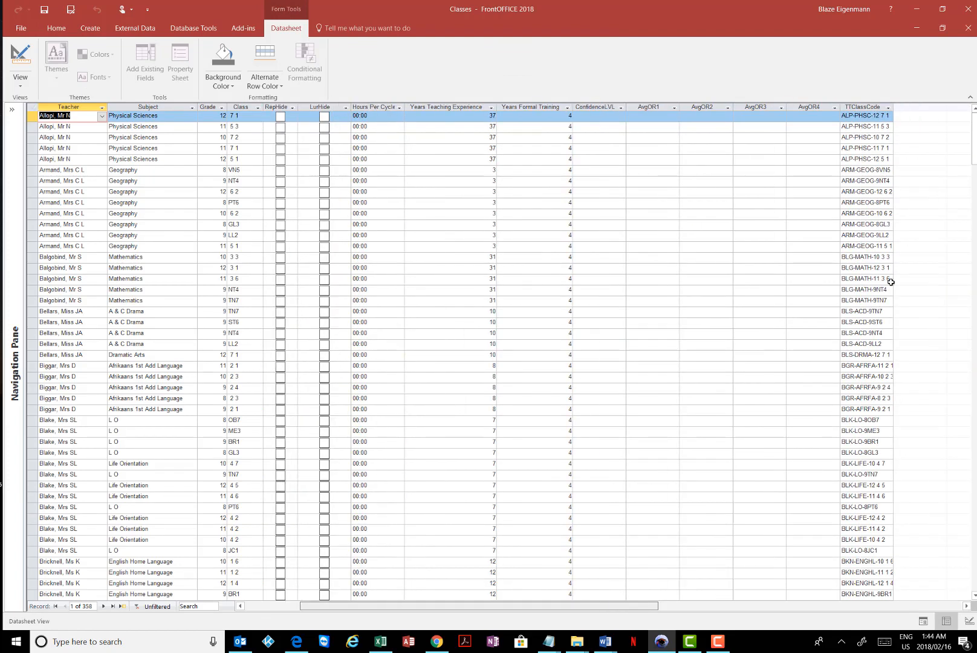
{"action": "double_click", "coordinate": [894, 106]}
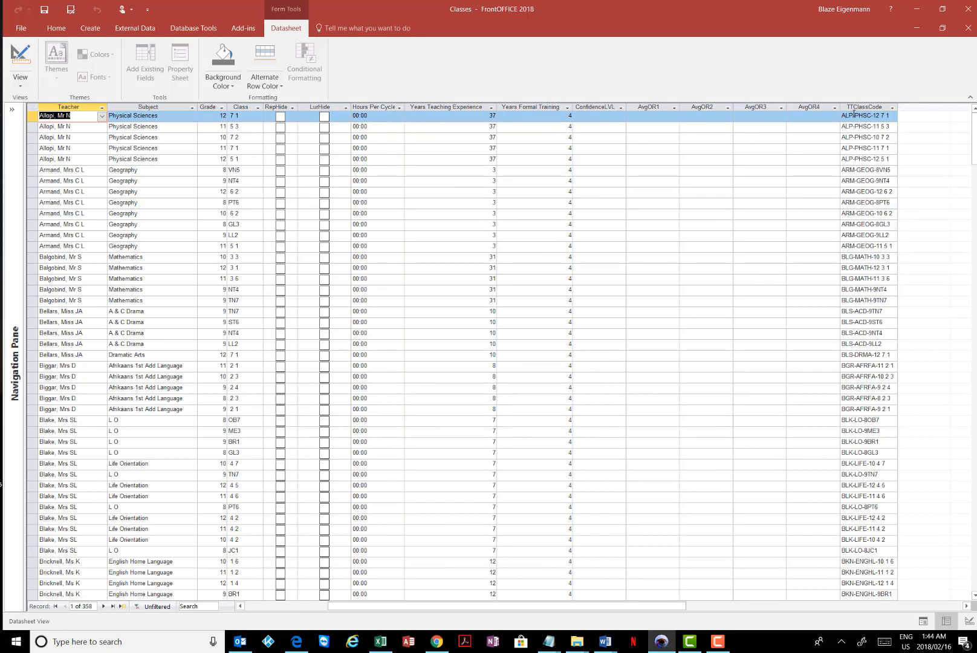
{"action": "left_click_drag", "start_coordinate": [857, 115], "coordinate": [874, 115]}
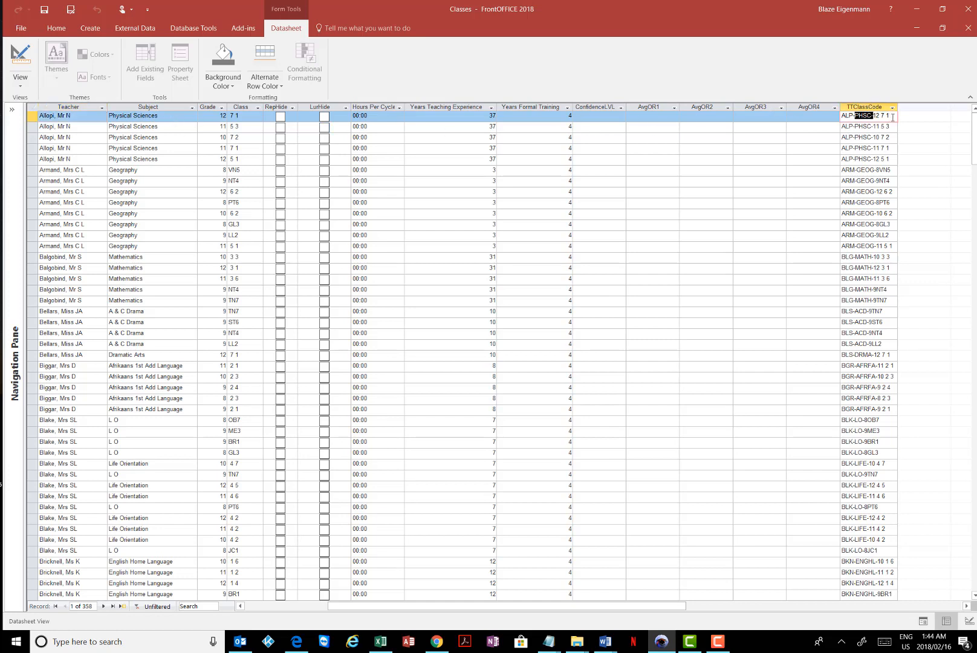
{"action": "left_click_drag", "start_coordinate": [892, 116], "coordinate": [874, 109]}
{"action": "left_click", "coordinate": [244, 117]}
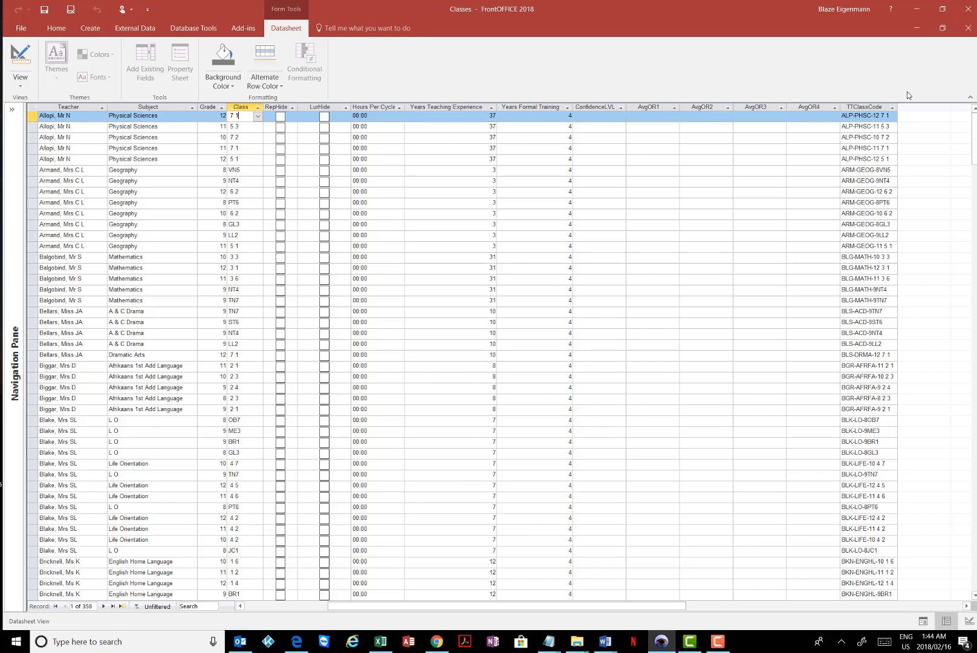
Compare the first TTClassCode with its Class and Class ID 5517, then check the second row's code
{"action": "left_click", "coordinate": [892, 116]}
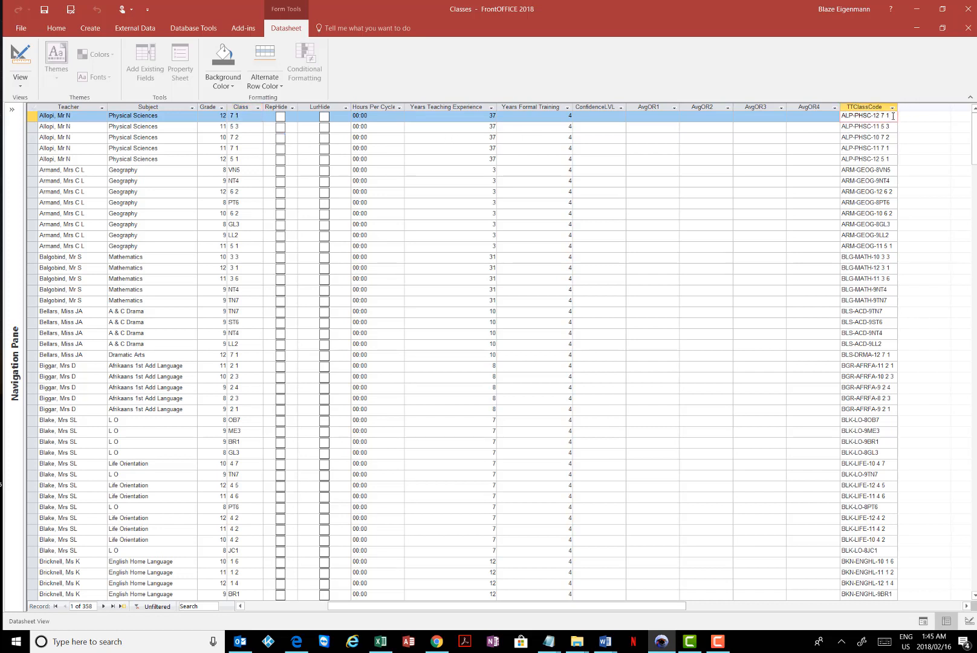
{"action": "left_click_drag", "start_coordinate": [893, 116], "coordinate": [831, 114]}
{"action": "left_click", "coordinate": [245, 116]}
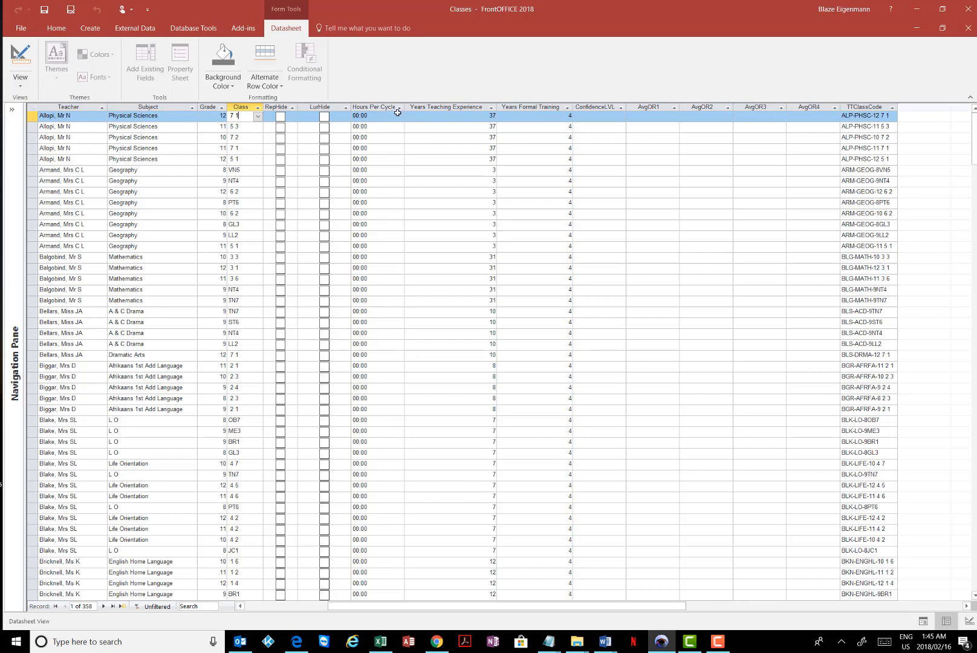
{"action": "left_click_drag", "start_coordinate": [476, 606], "coordinate": [275, 563]}
{"action": "left_click", "coordinate": [355, 116]}
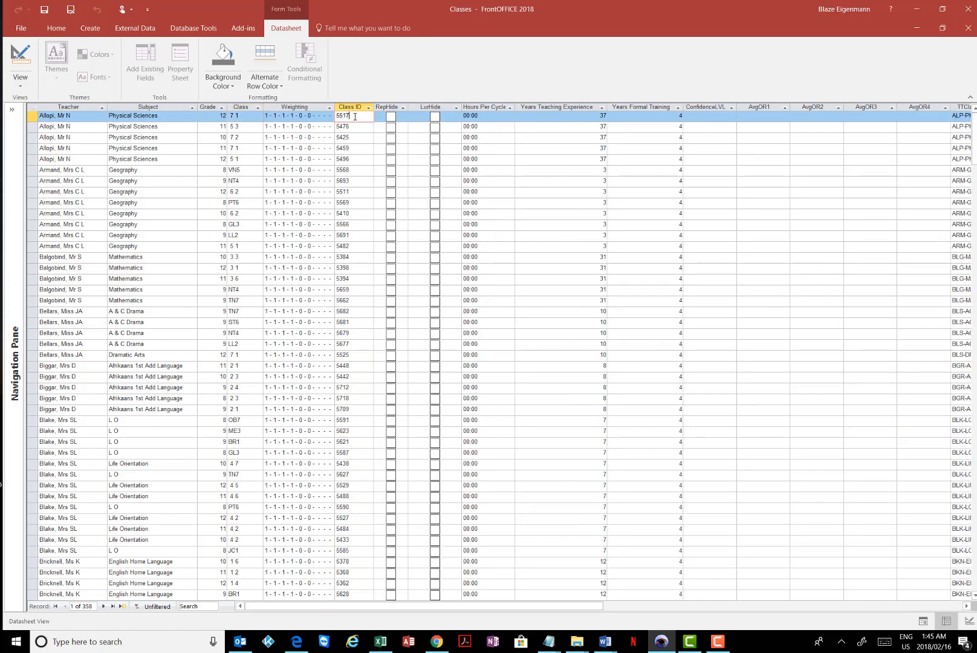
{"action": "double_click", "coordinate": [340, 115]}
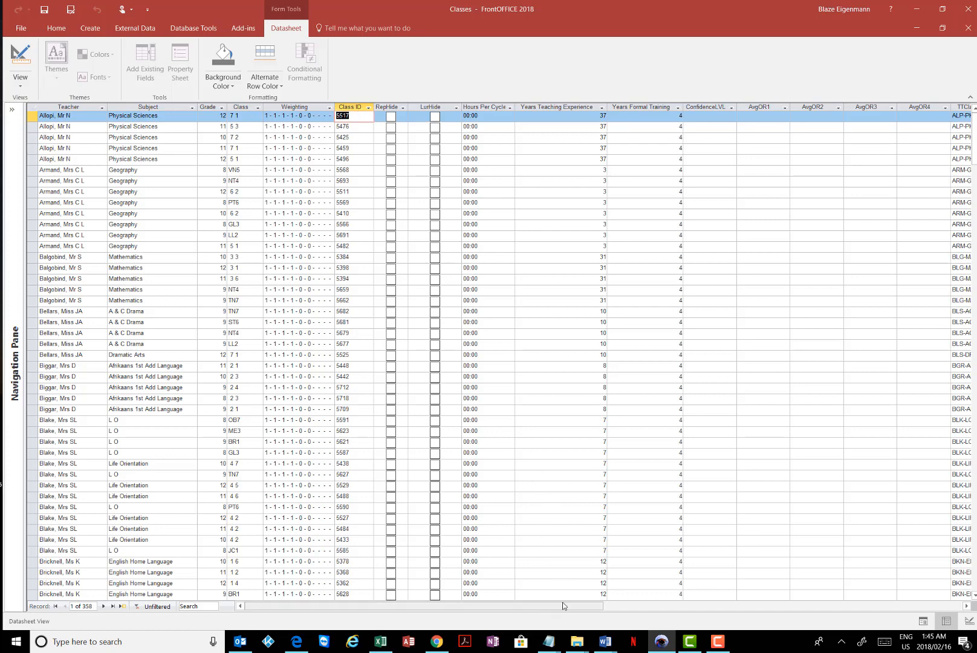
{"action": "left_click_drag", "start_coordinate": [562, 606], "coordinate": [645, 606]}
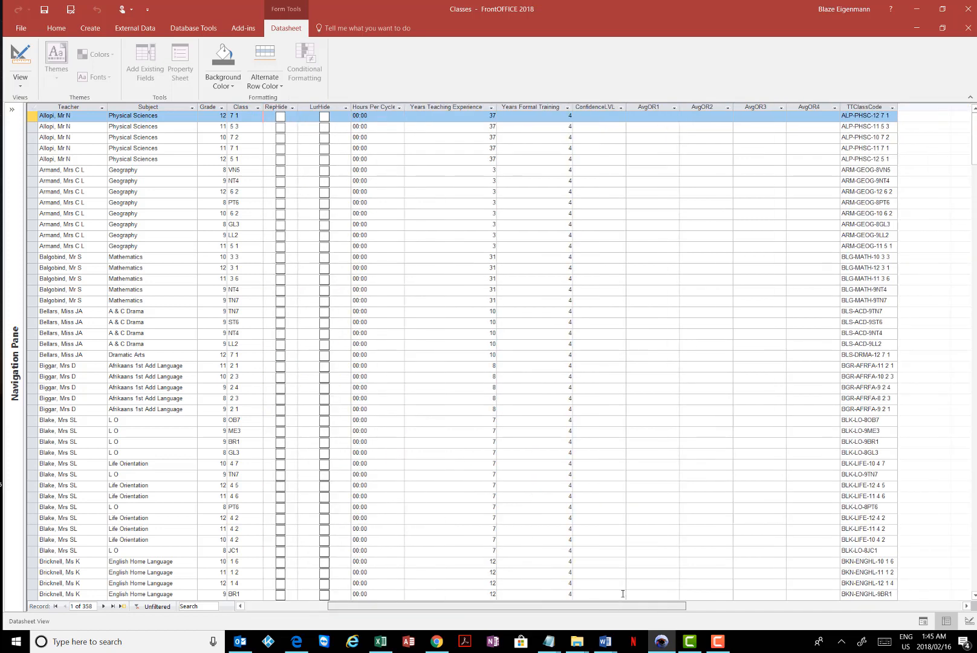
{"action": "double_click", "coordinate": [892, 117]}
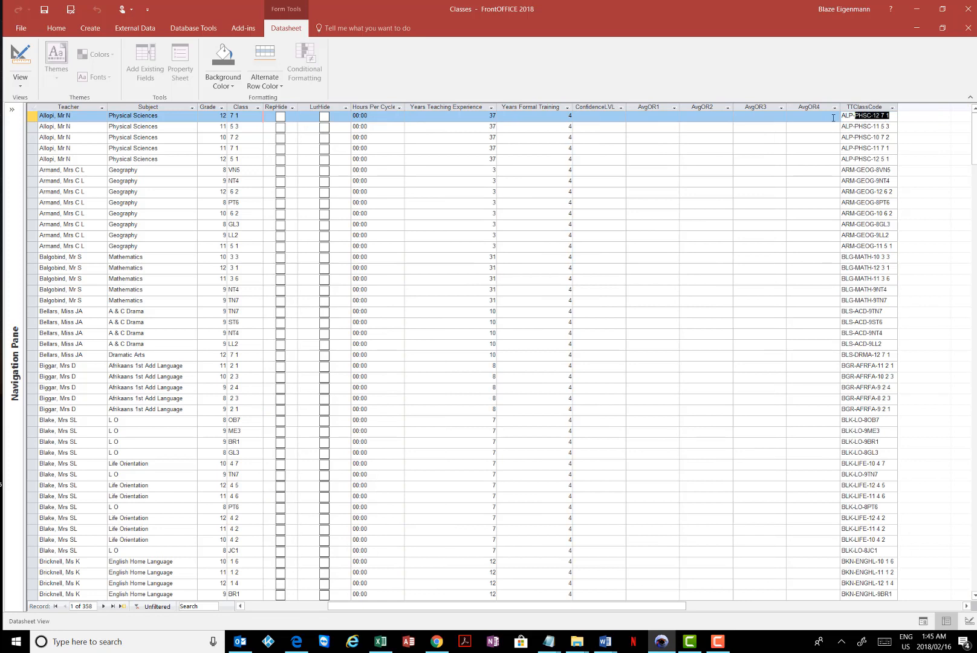
{"action": "left_click", "coordinate": [894, 126]}
{"action": "left_click_drag", "start_coordinate": [894, 126], "coordinate": [828, 125]}
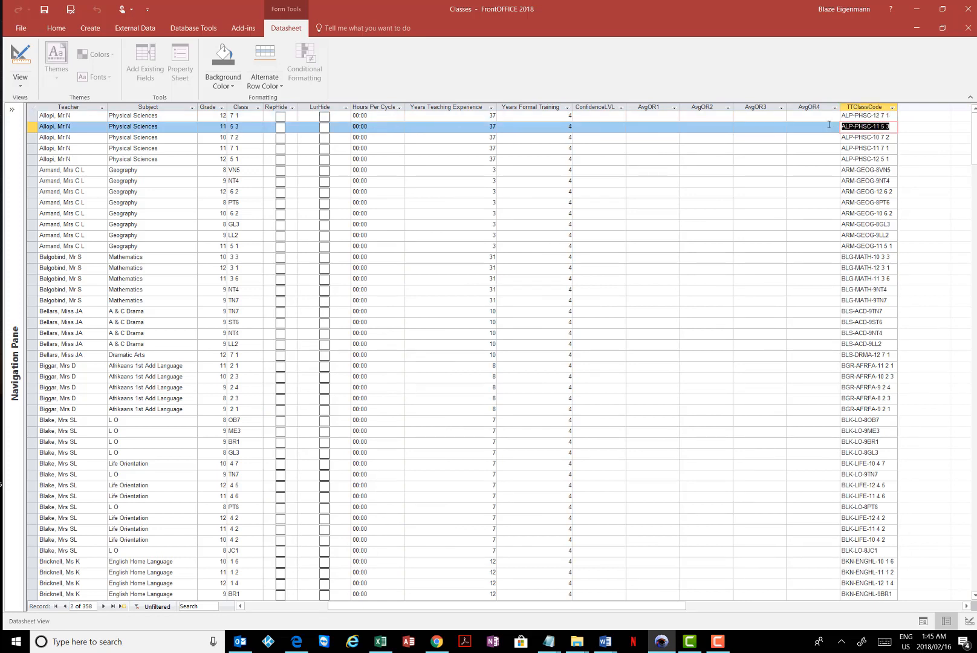
{"action": "left_click", "coordinate": [893, 115]}
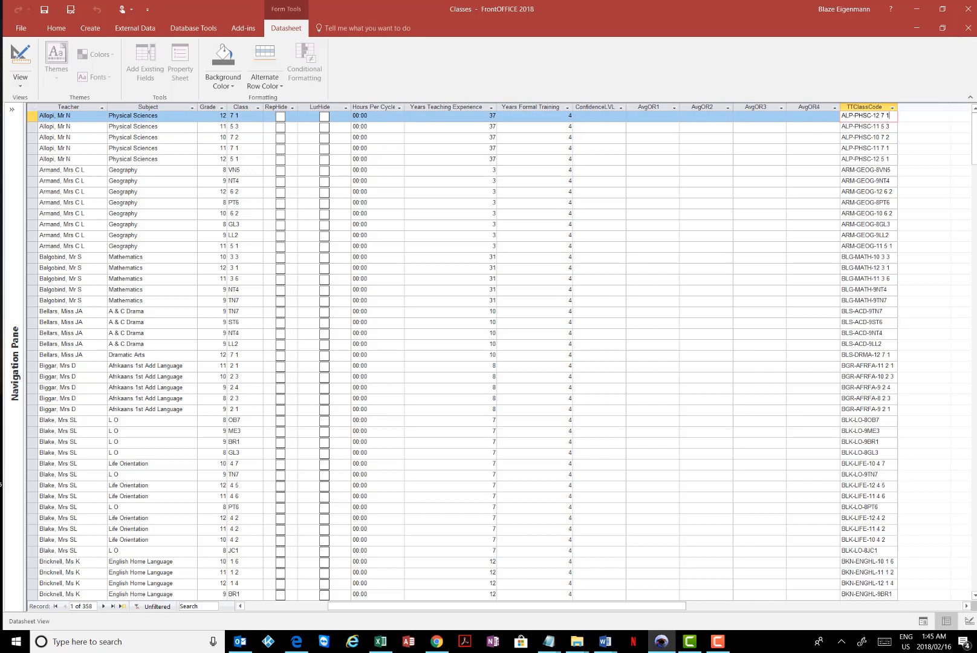
Close the Classes datasheet and the MySetClasses dialog
{"action": "left_click", "coordinate": [969, 27]}
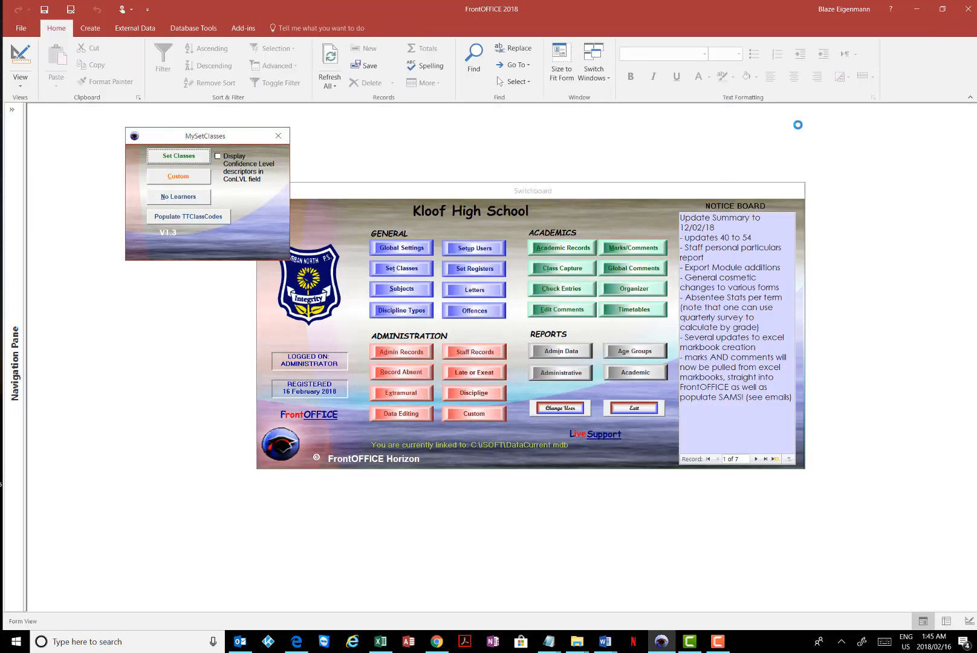
{"action": "left_click", "coordinate": [280, 136]}
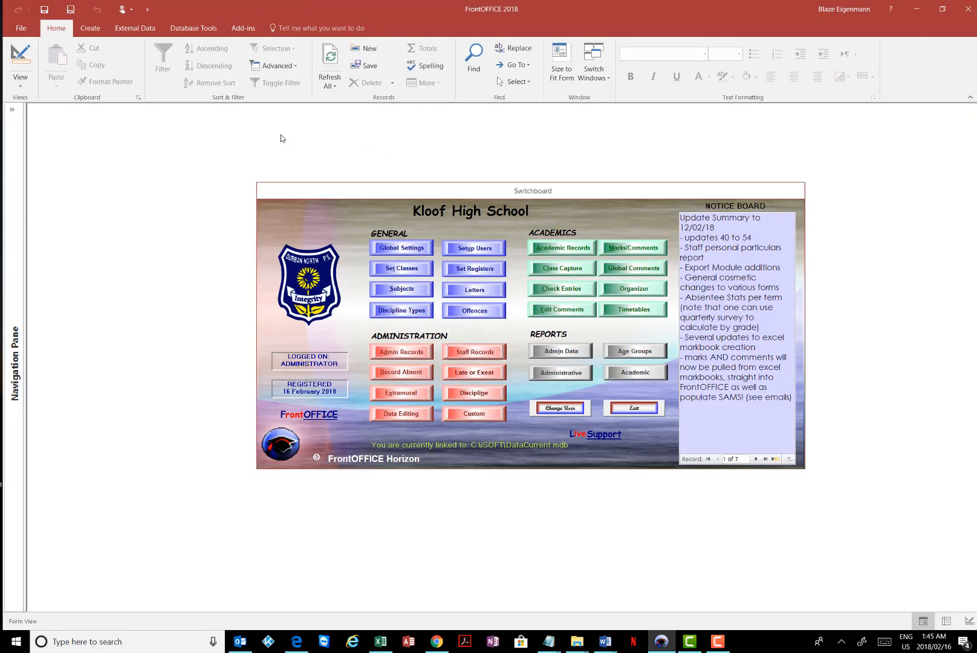
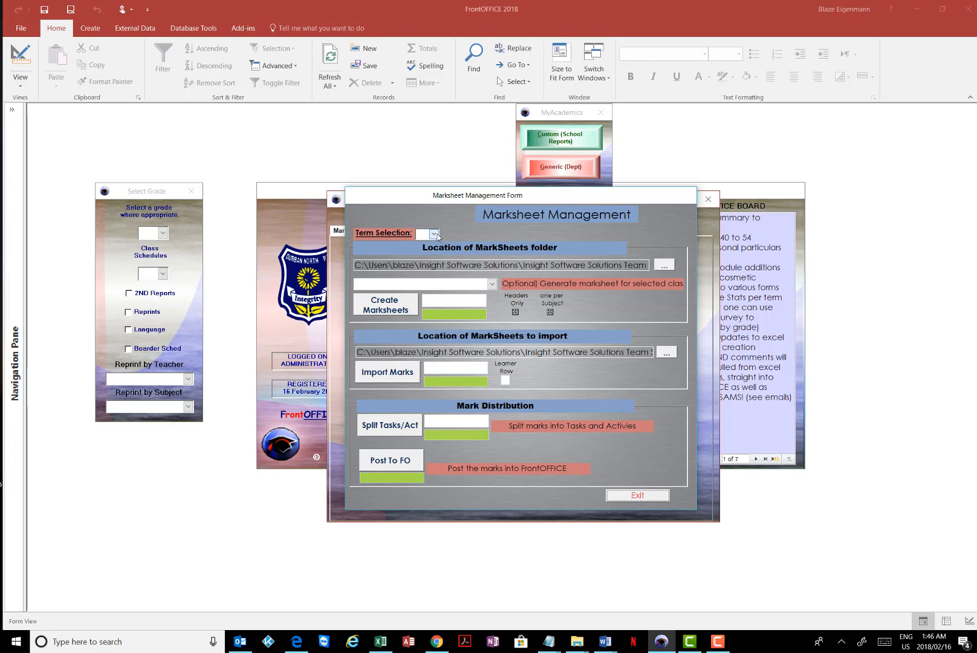
Select Term 1 for the marksheets and begin browsing for the marksheets folder location
{"action": "left_click", "coordinate": [434, 235]}
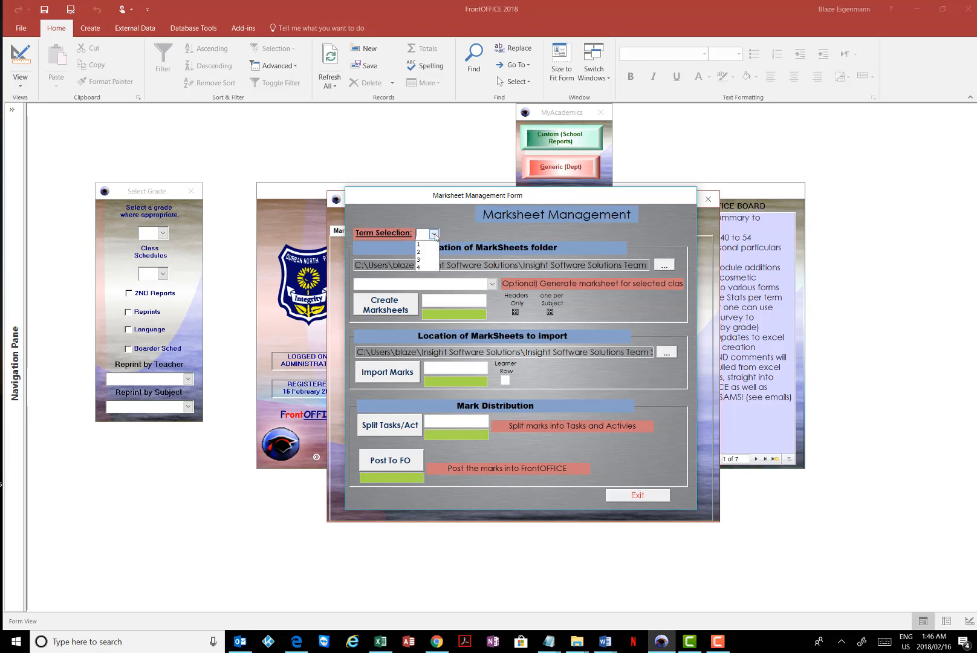
{"action": "left_click", "coordinate": [422, 245]}
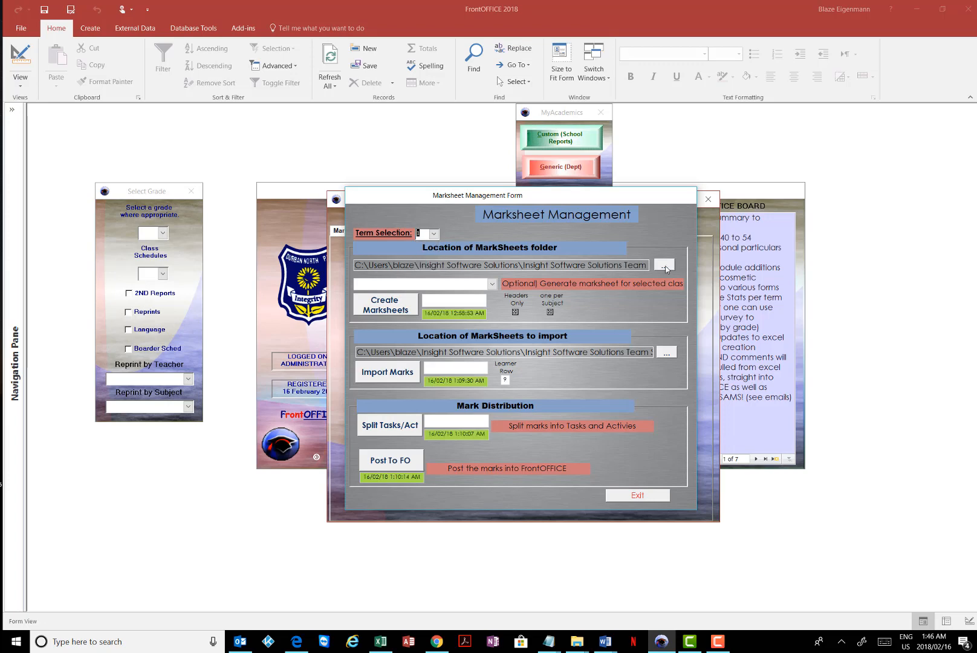
{"action": "left_click", "coordinate": [665, 266]}
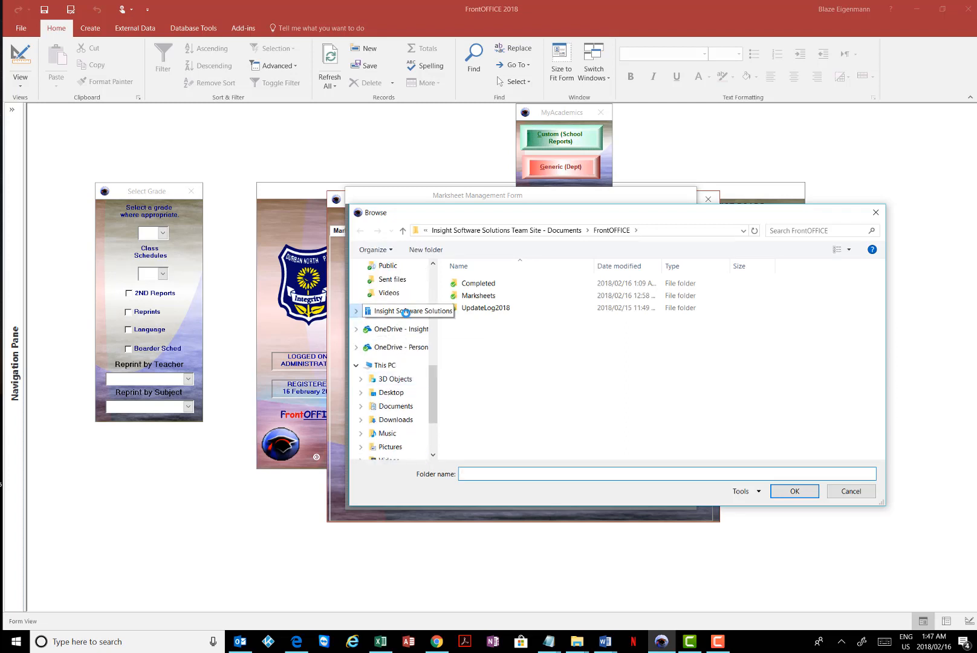
Choose Insight Software Solutions > Team Site - Documents > FrontOFFICE as the marksheets folder
{"action": "left_click", "coordinate": [393, 315]}
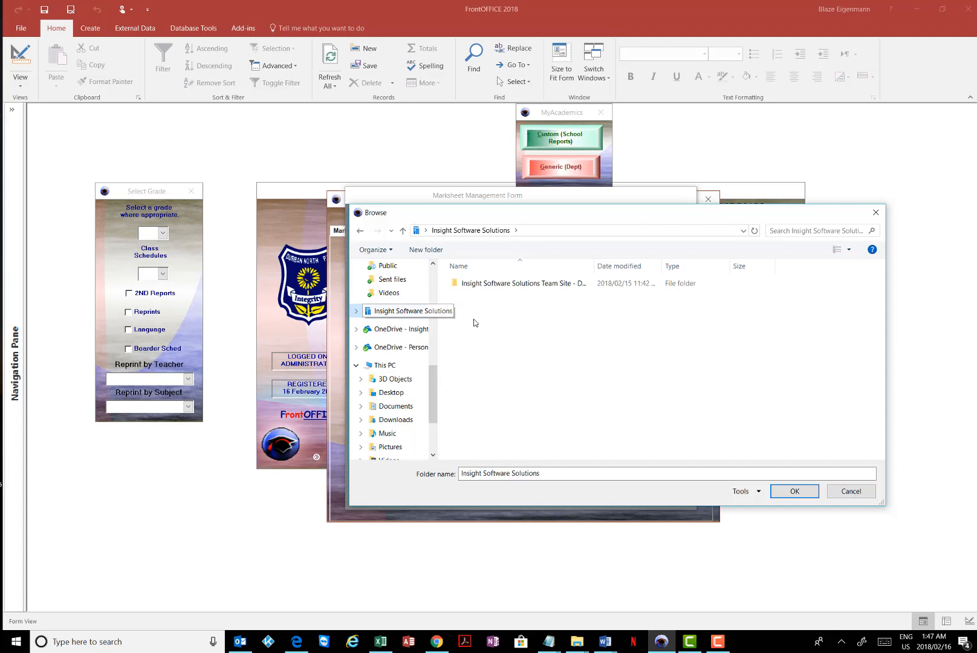
{"action": "left_click", "coordinate": [503, 283]}
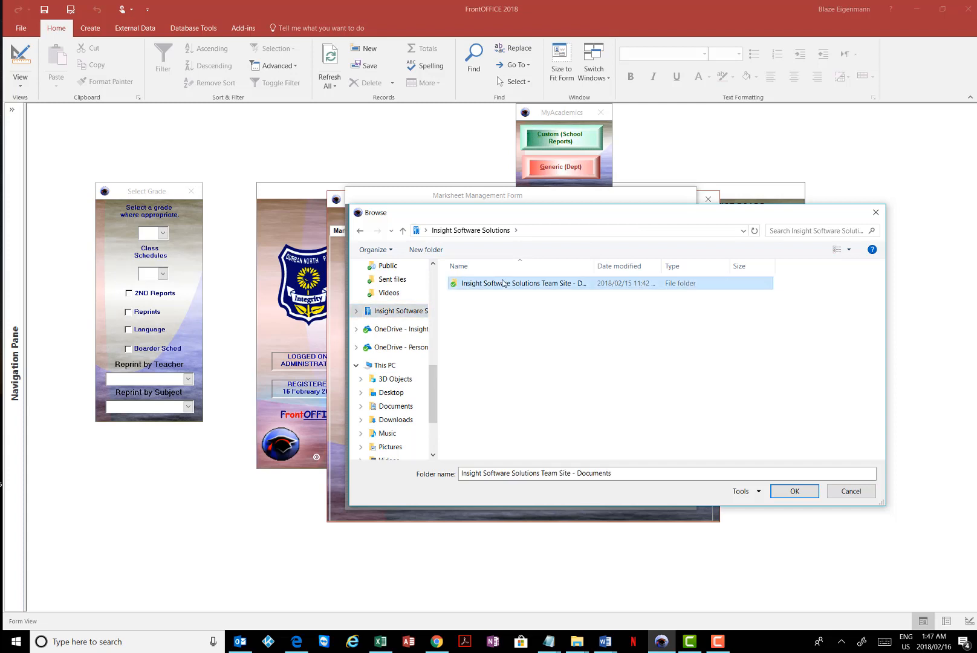
{"action": "double_click", "coordinate": [503, 283]}
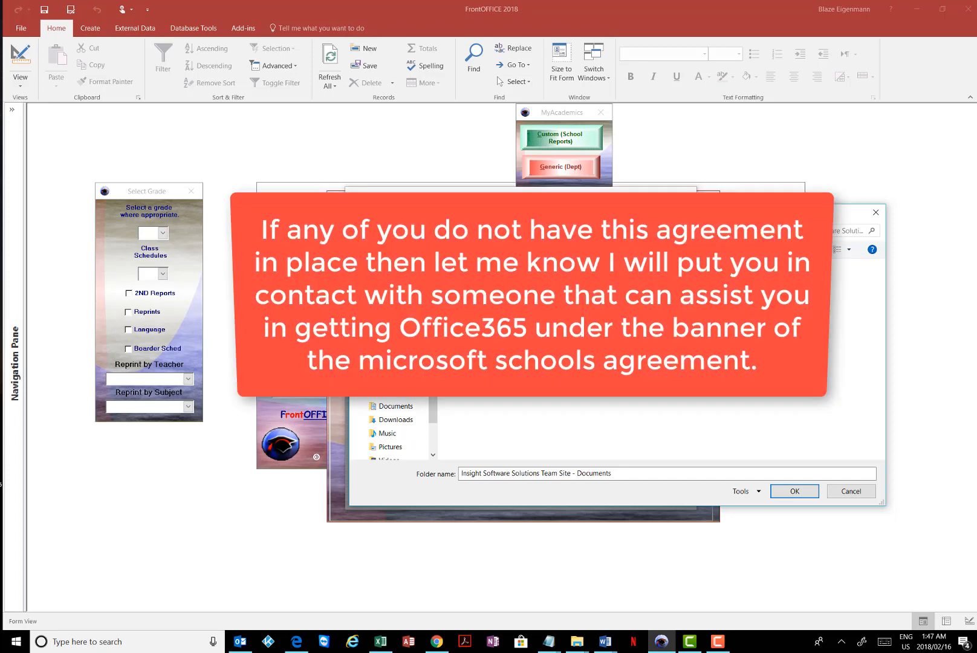
{"action": "left_click", "coordinate": [484, 290]}
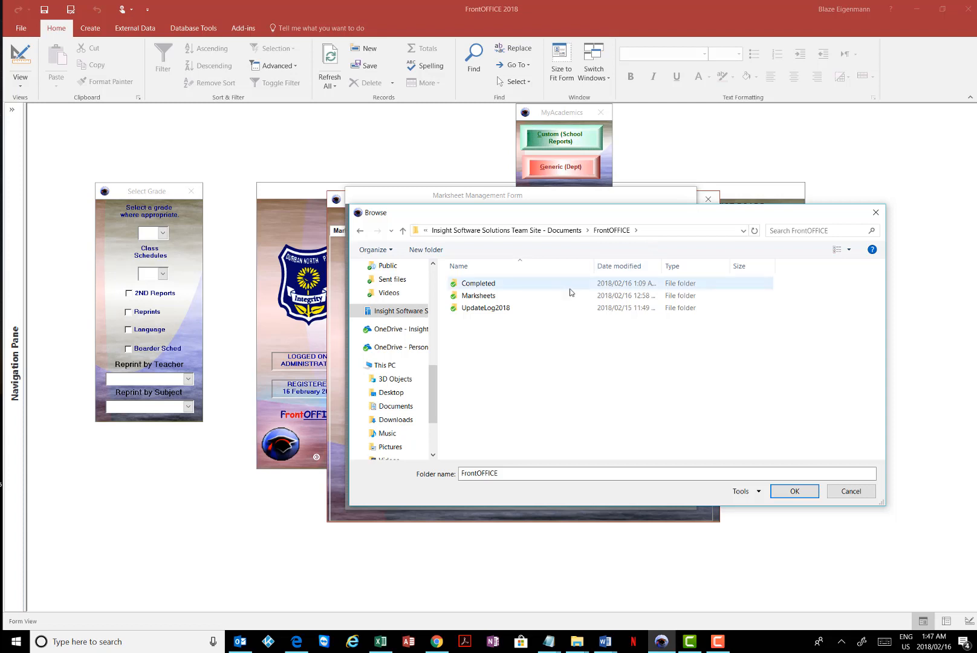
{"action": "left_click", "coordinate": [663, 231]}
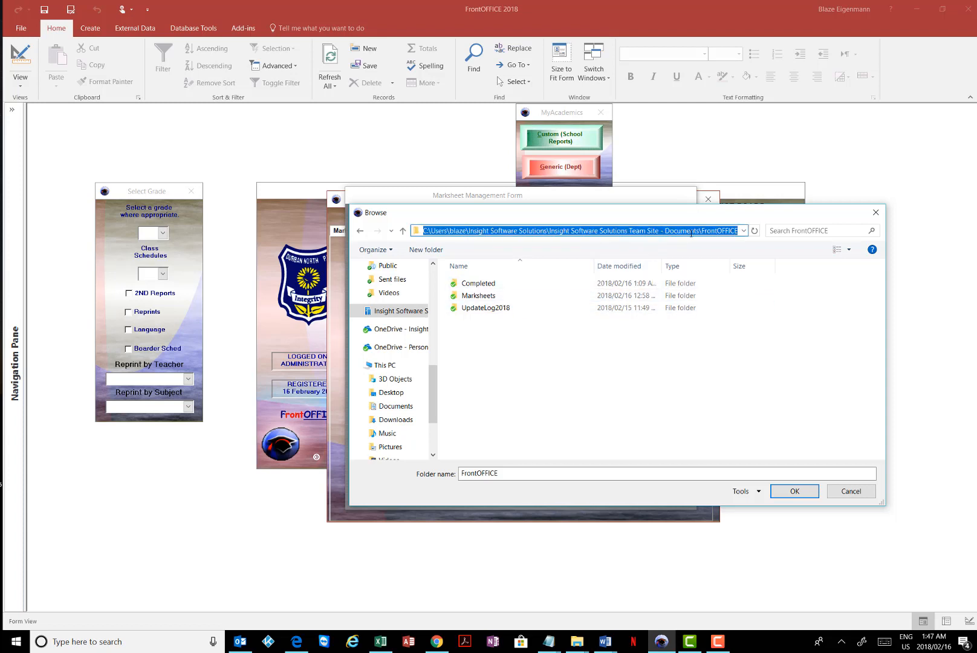
{"action": "left_click", "coordinate": [573, 382]}
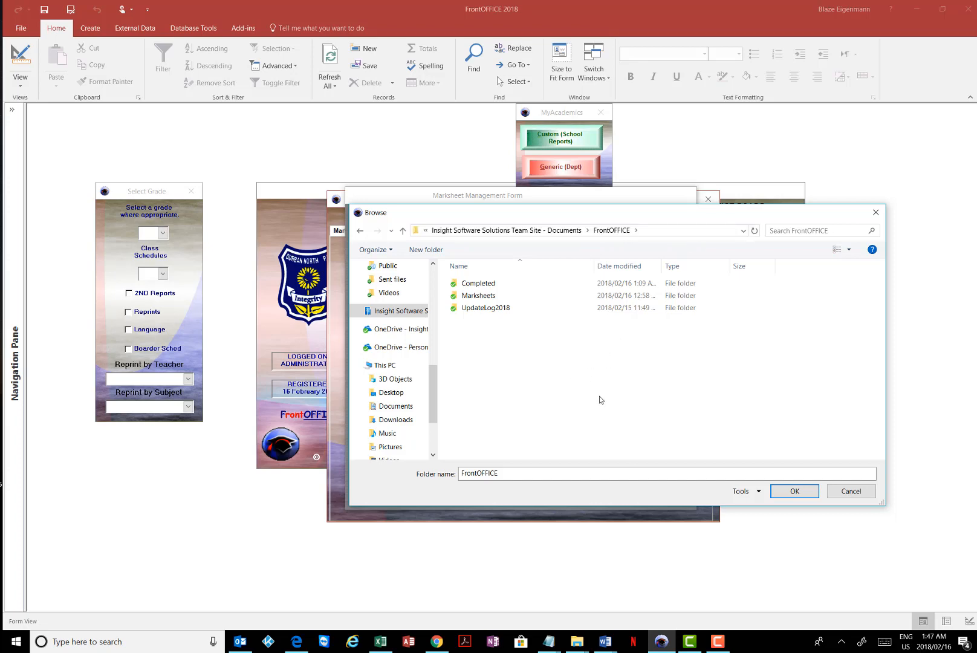
{"action": "left_click", "coordinate": [794, 491]}
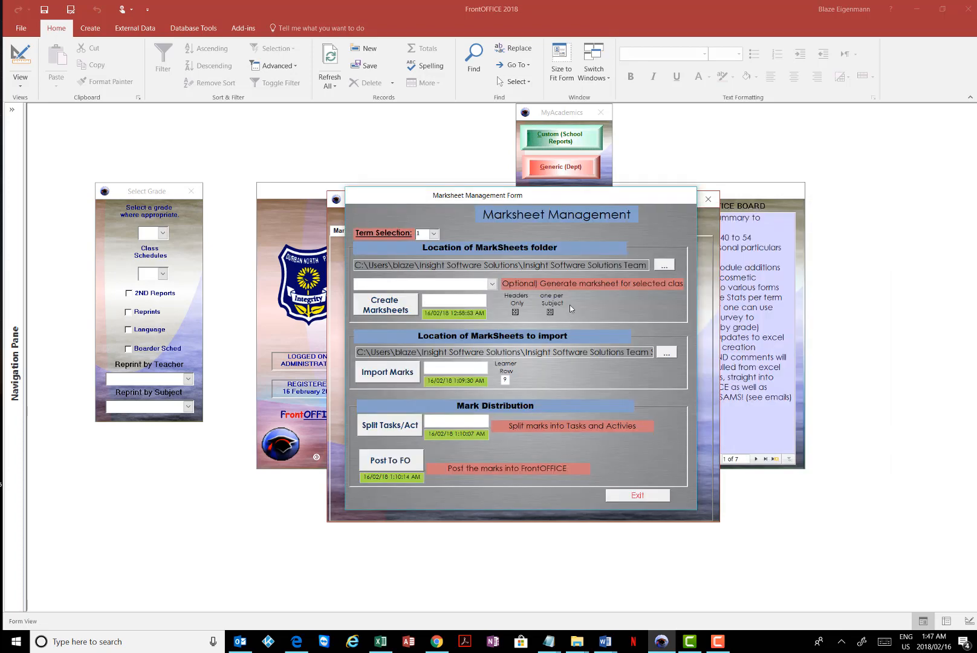
Inspect the full marksheets folder path text, then exit the Marksheet Management form
{"action": "left_click_drag", "start_coordinate": [414, 265], "coordinate": [650, 265]}
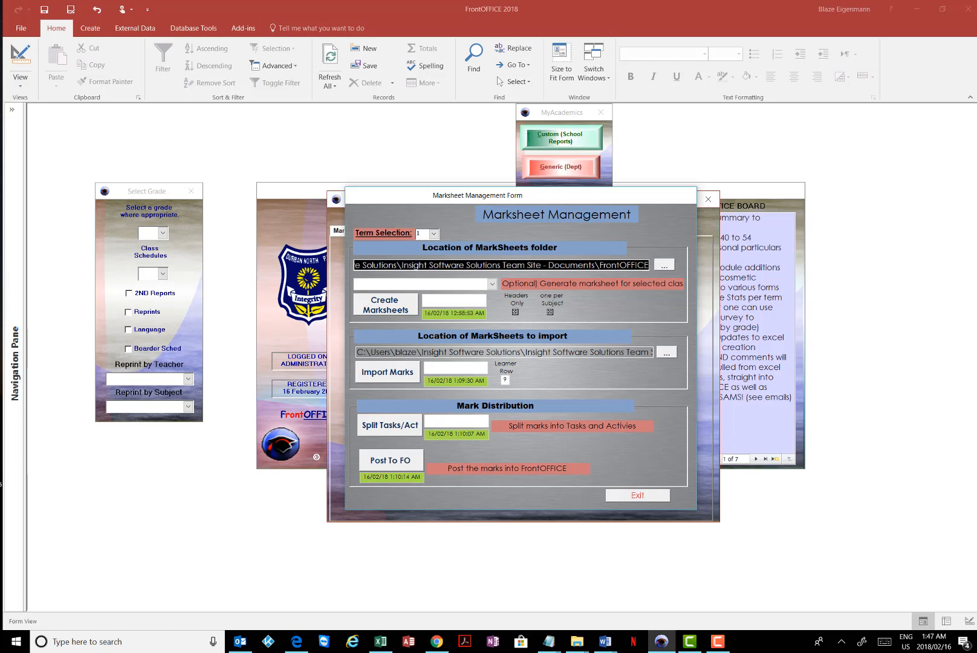
{"action": "left_click", "coordinate": [649, 265]}
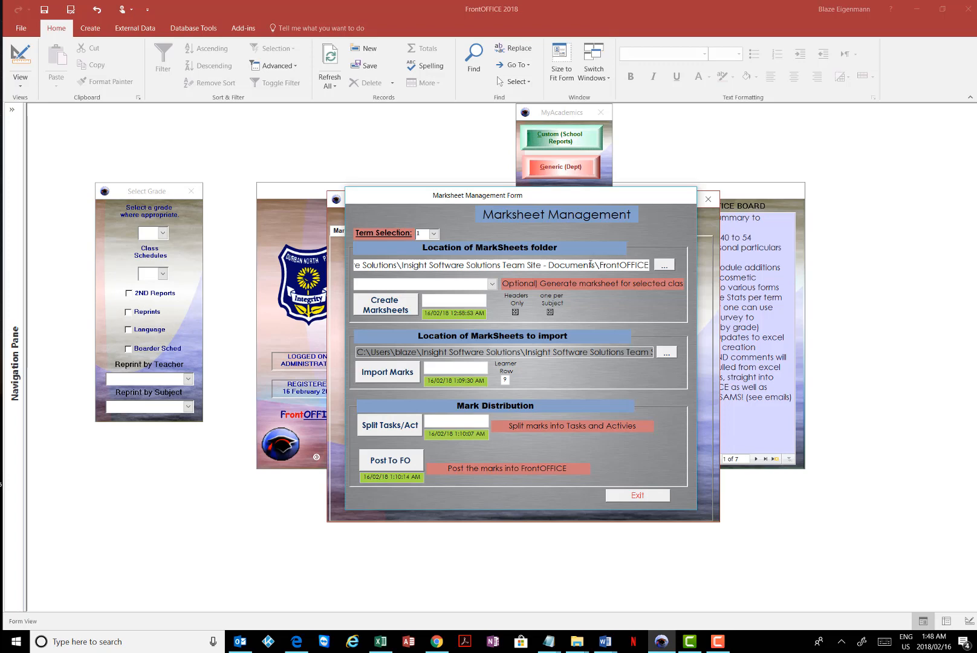
{"action": "left_click_drag", "start_coordinate": [610, 264], "coordinate": [706, 268]}
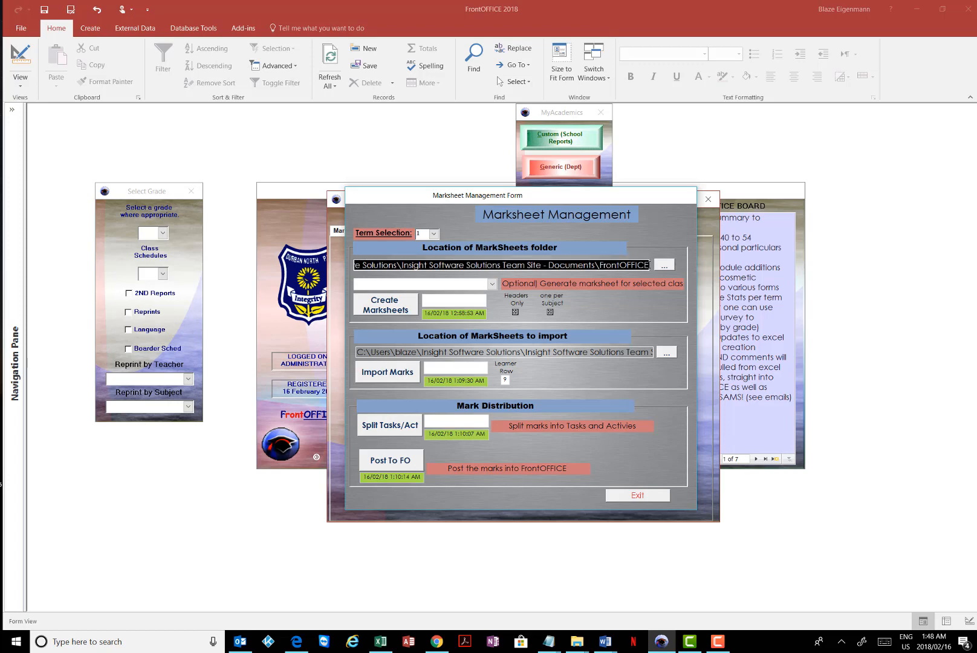
{"action": "left_click", "coordinate": [648, 265]}
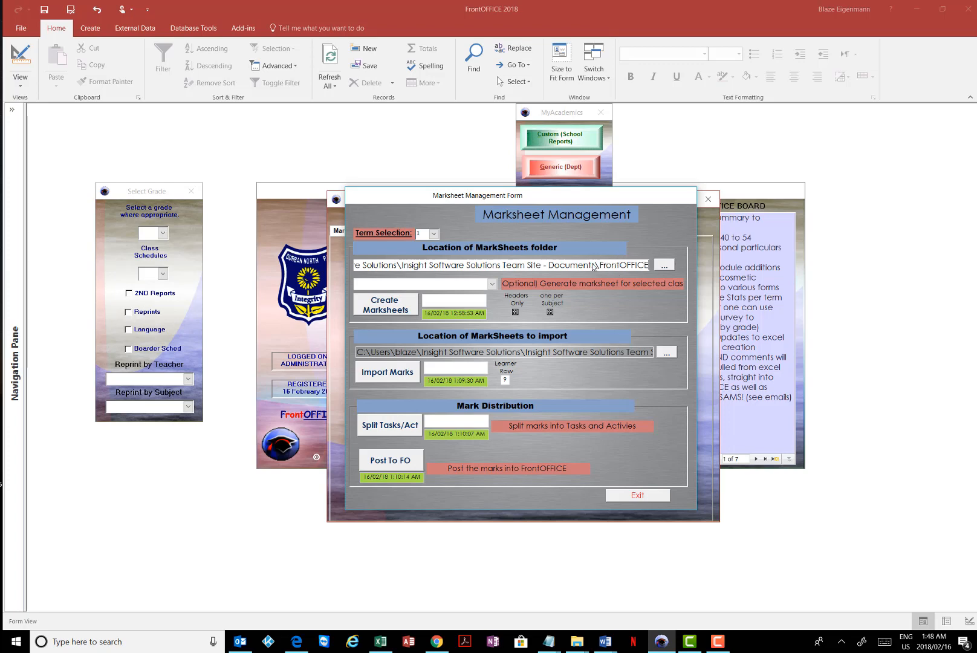
{"action": "left_click_drag", "start_coordinate": [479, 266], "coordinate": [296, 255]}
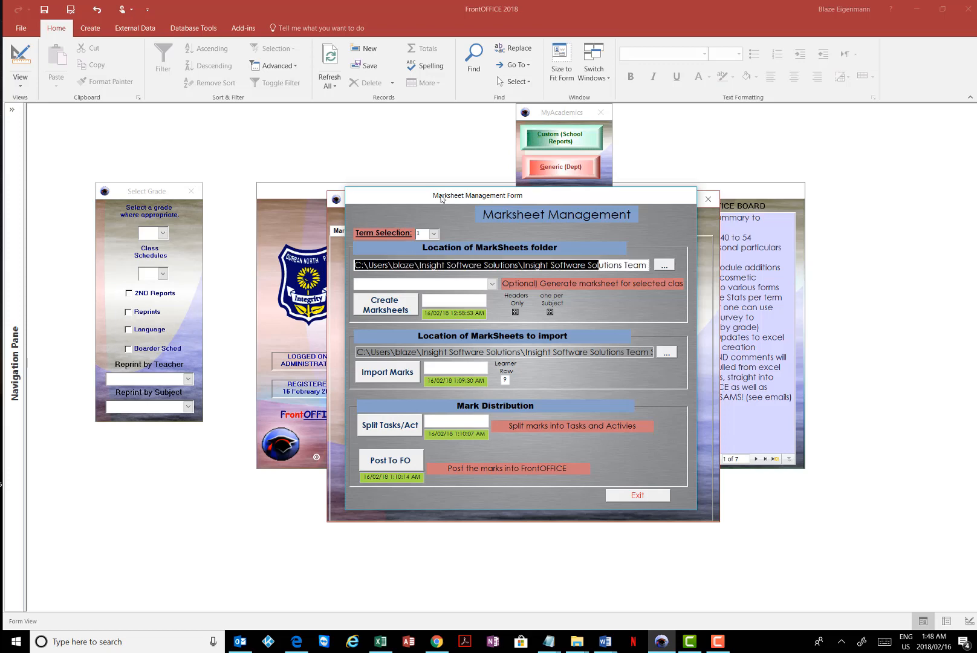
{"action": "left_click_drag", "start_coordinate": [441, 198], "coordinate": [455, 196]}
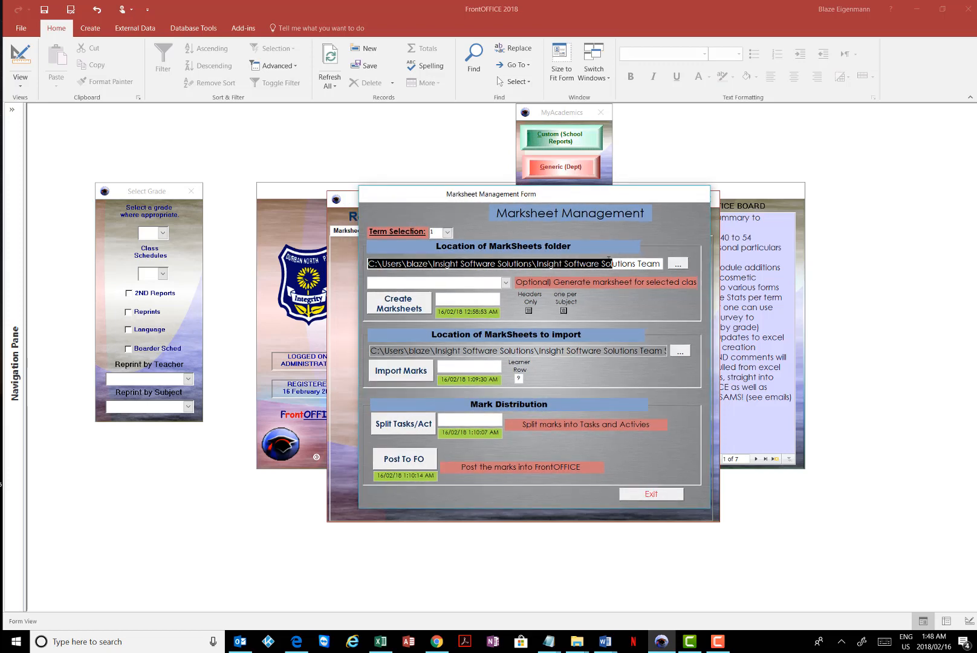
{"action": "left_click_drag", "start_coordinate": [594, 263], "coordinate": [337, 261]}
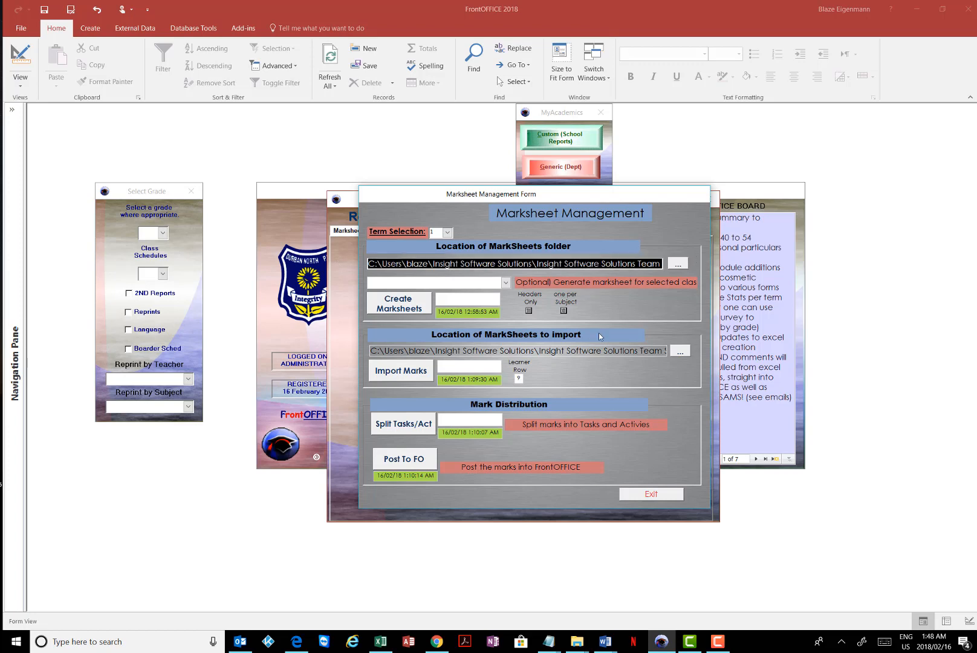
{"action": "left_click", "coordinate": [652, 495]}
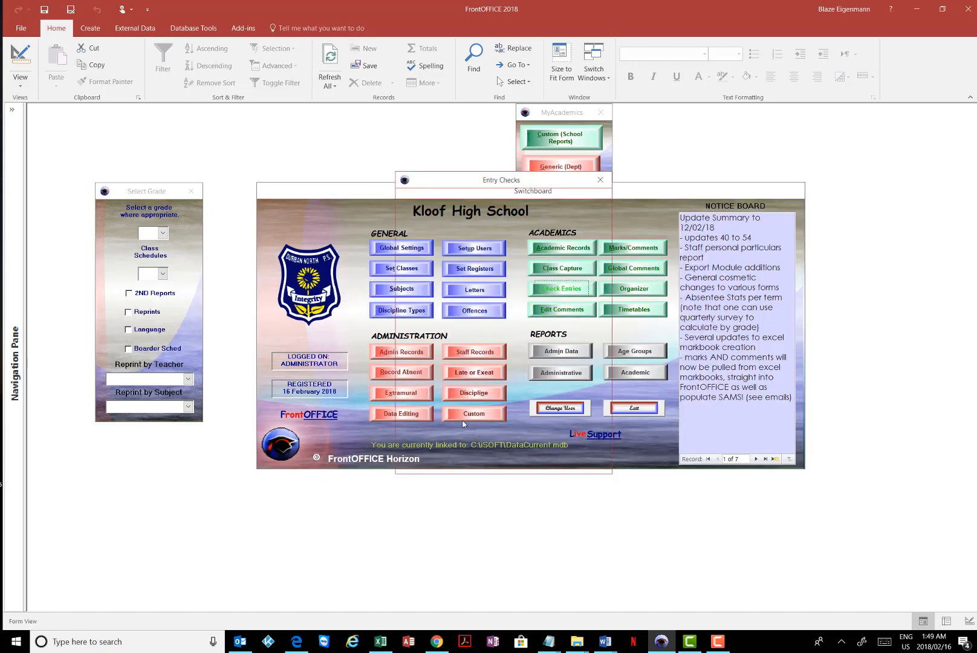
{"action": "left_click", "coordinate": [412, 423]}
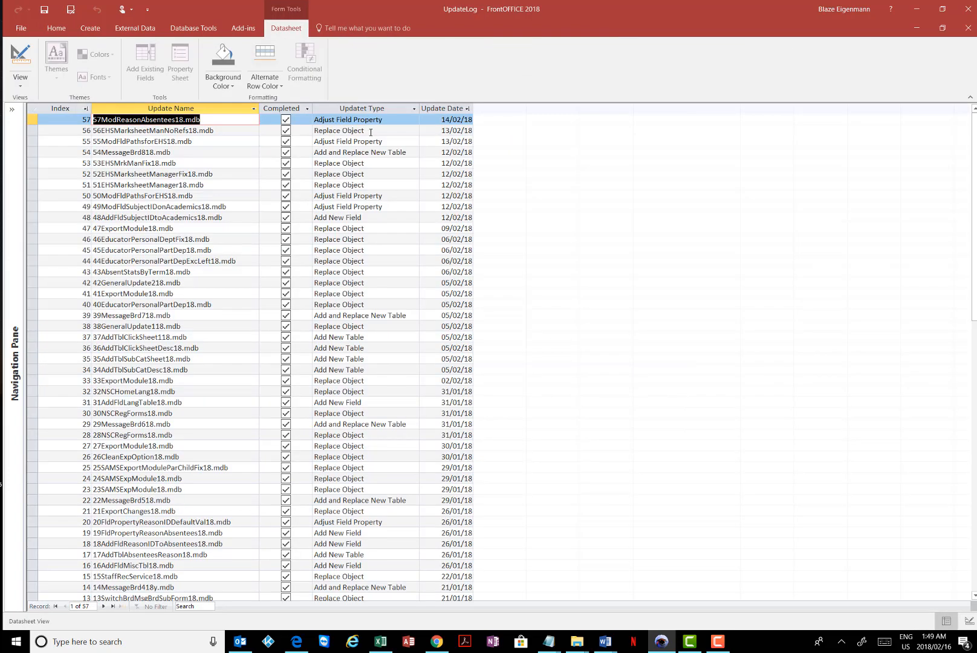
{"action": "left_click", "coordinate": [376, 130]}
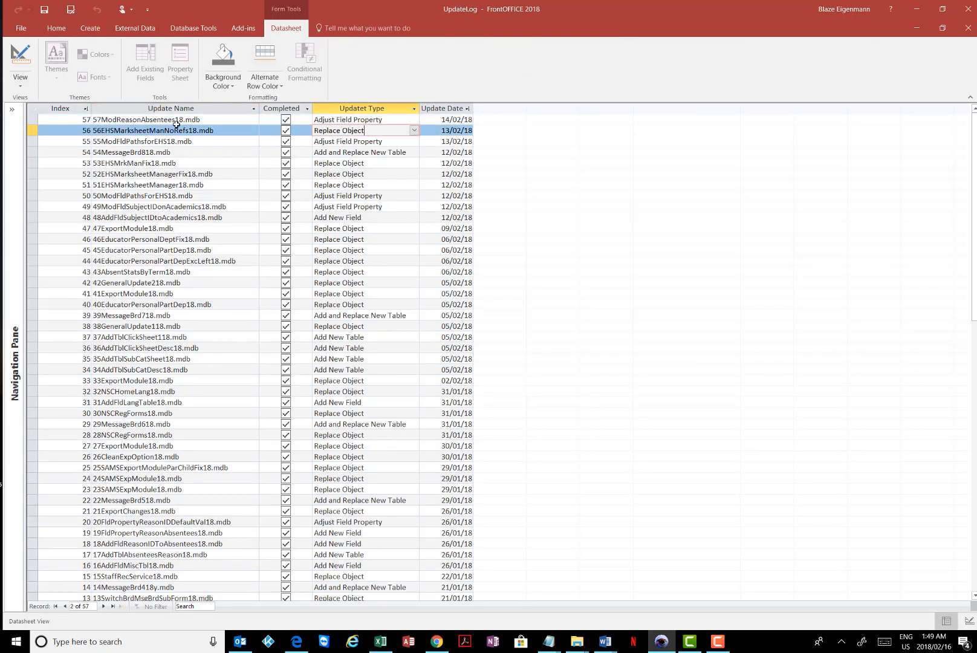
{"action": "right_click", "coordinate": [367, 121]}
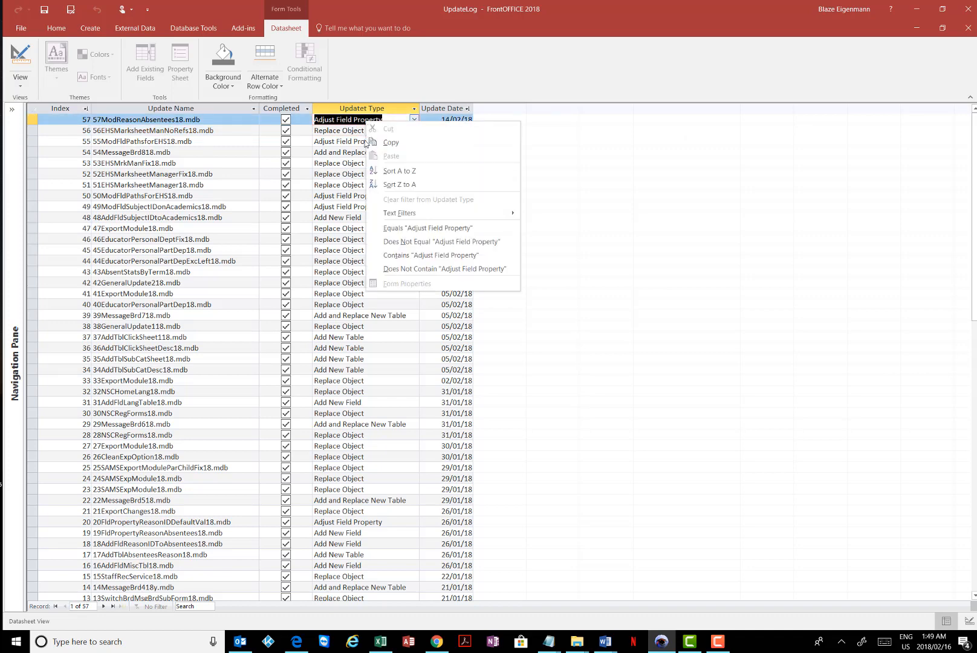
{"action": "left_click", "coordinate": [443, 230]}
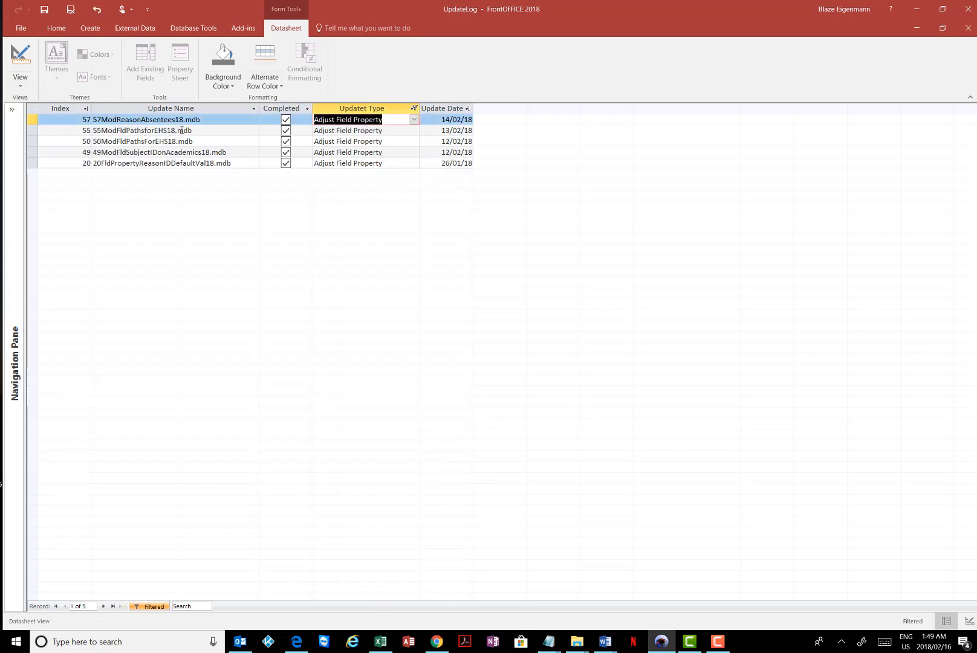
{"action": "left_click", "coordinate": [205, 129]}
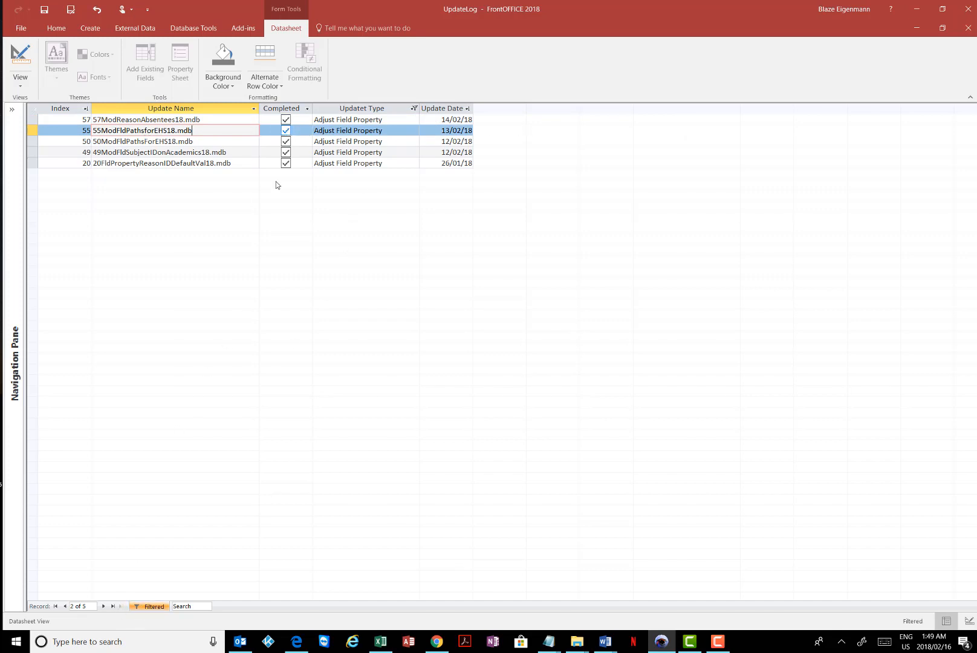
{"action": "left_click", "coordinate": [153, 606]}
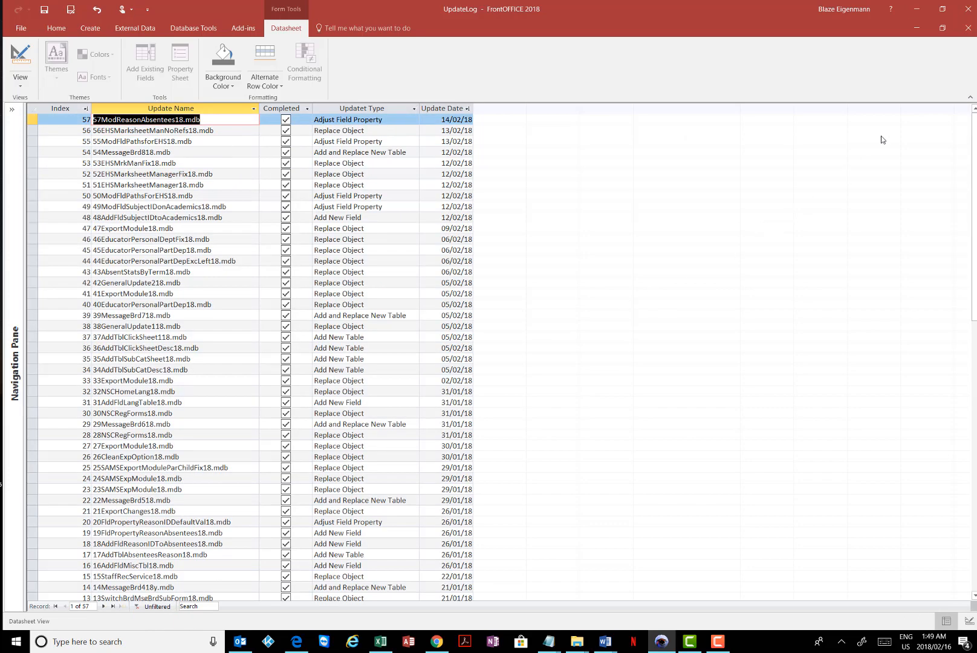
{"action": "left_click", "coordinate": [968, 28]}
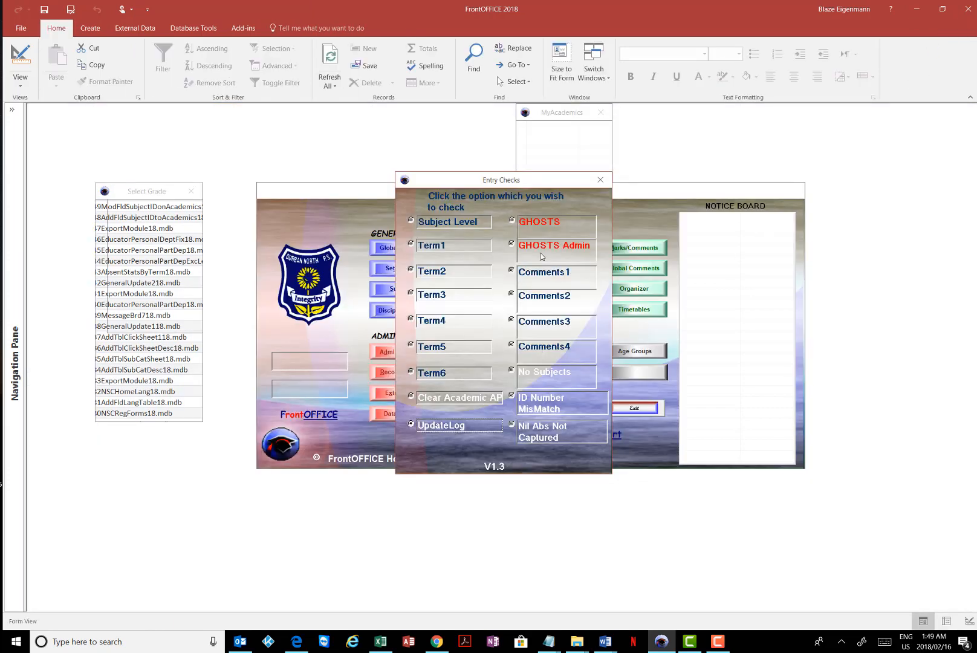
Close Entry Checks and reopen Excel Marksheet Manager via Academic > Generic (Dept)
{"action": "left_click", "coordinate": [600, 181]}
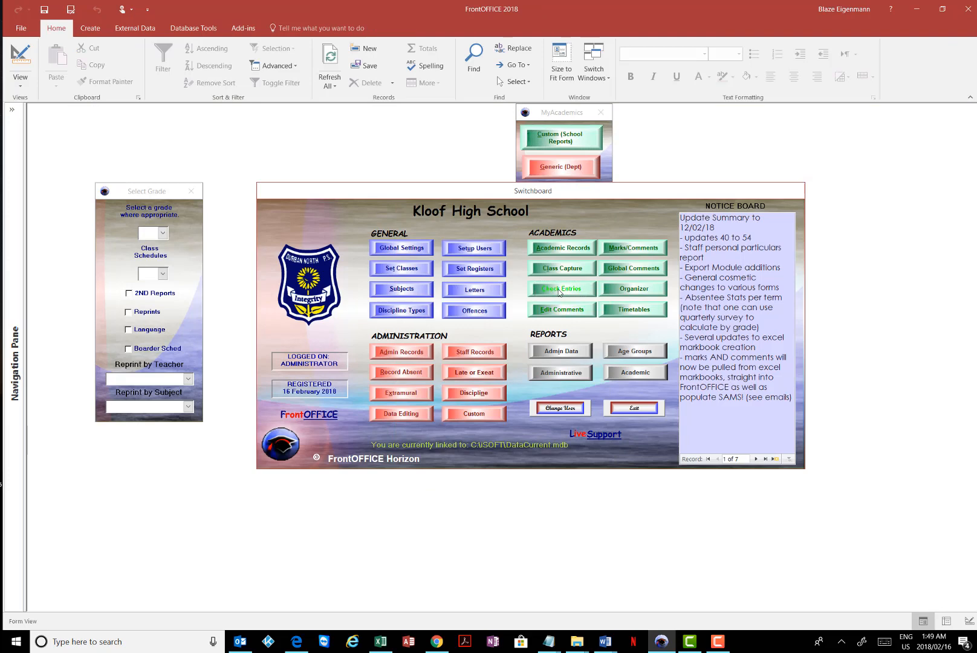
{"action": "left_click", "coordinate": [629, 373]}
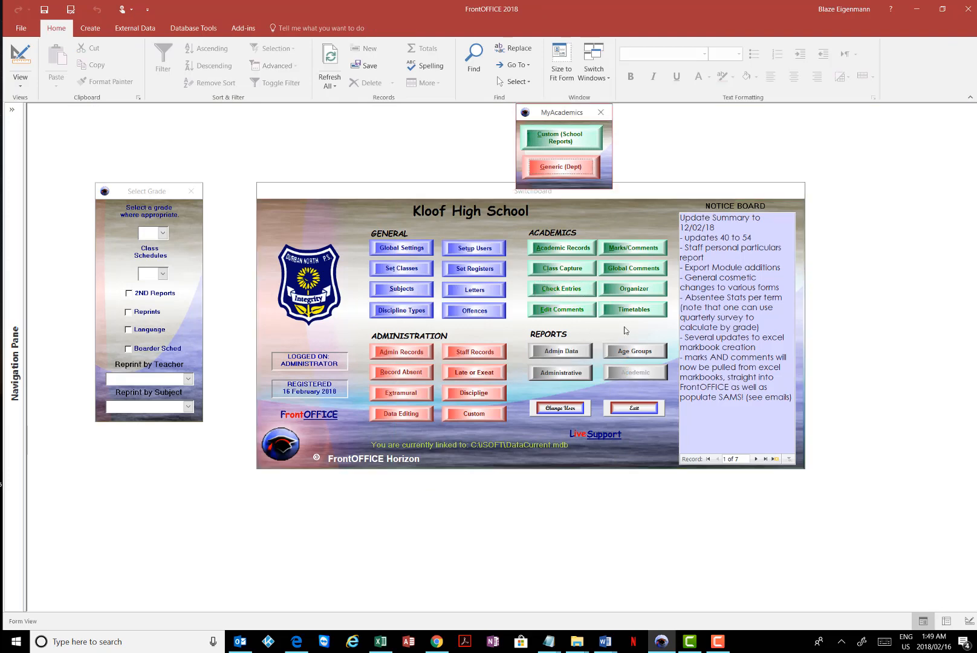
{"action": "left_click", "coordinate": [557, 162]}
{"action": "left_click", "coordinate": [498, 234]}
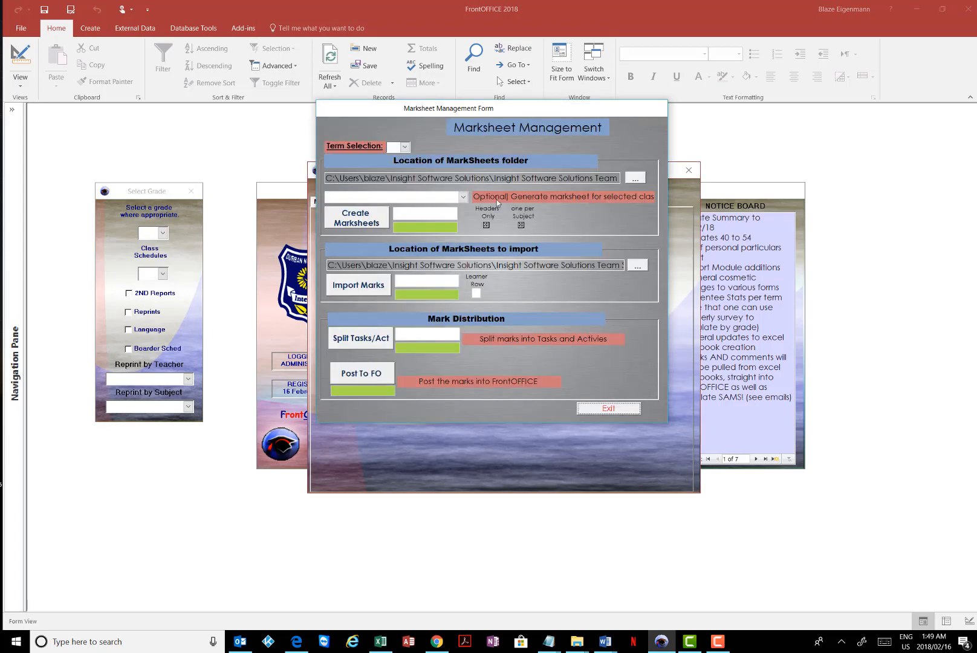
Set Term Selection to 1 and choose the Accounting 10 6 2 class
{"action": "left_click", "coordinate": [405, 147]}
{"action": "left_click", "coordinate": [396, 155]}
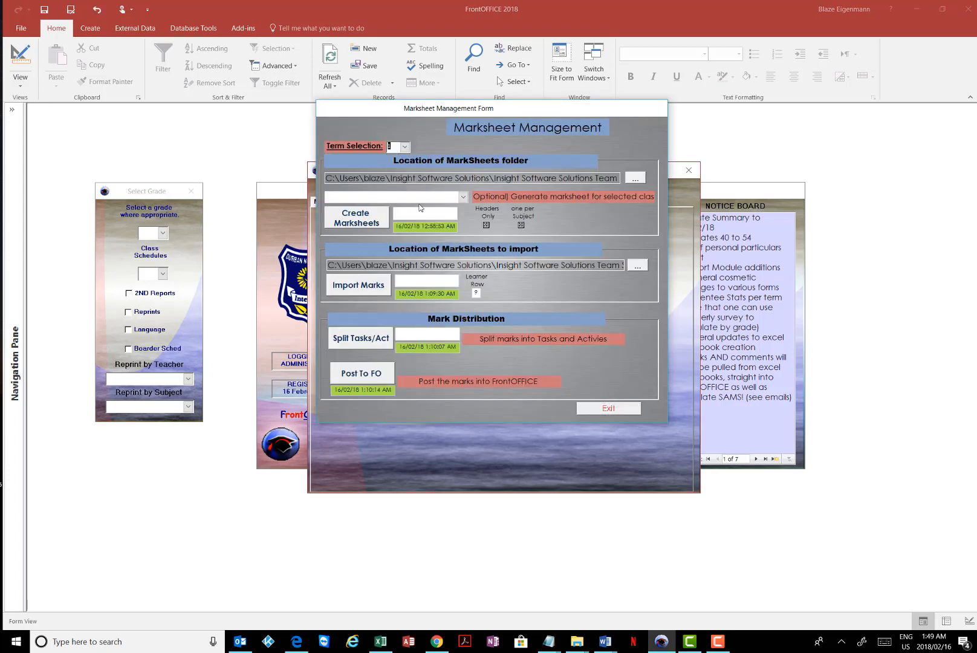
{"action": "left_click", "coordinate": [463, 197]}
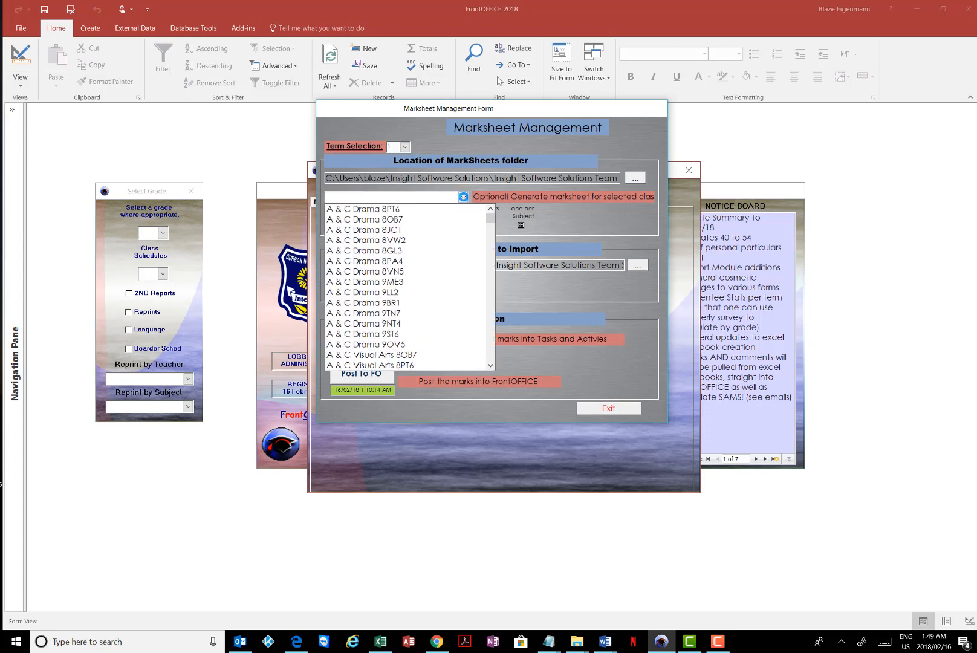
{"action": "scroll", "coordinate": [419, 275], "scroll_direction": "down", "scroll_amount": 7}
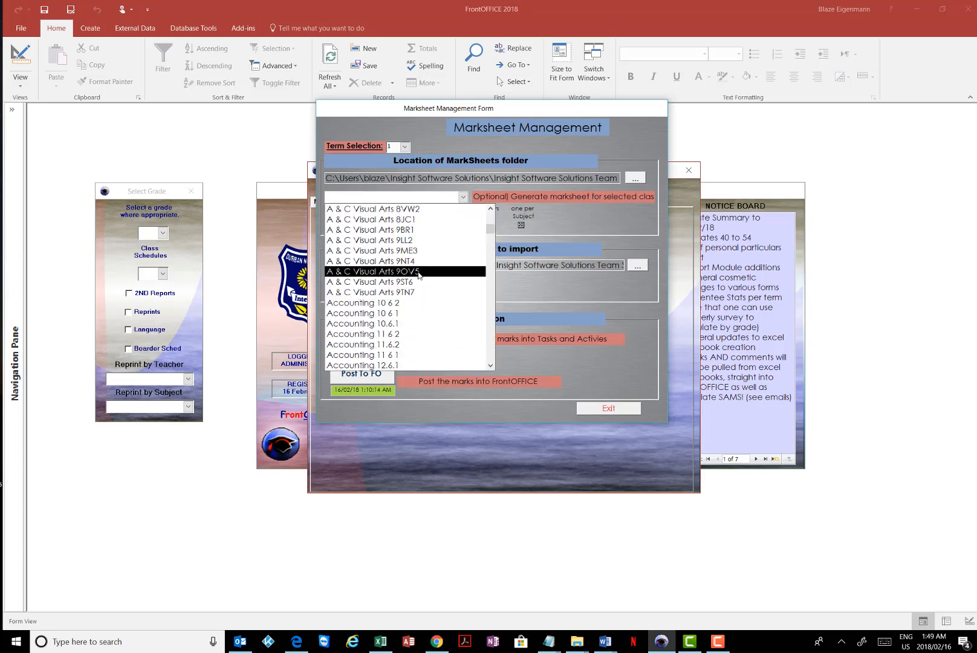
{"action": "left_click", "coordinate": [373, 304]}
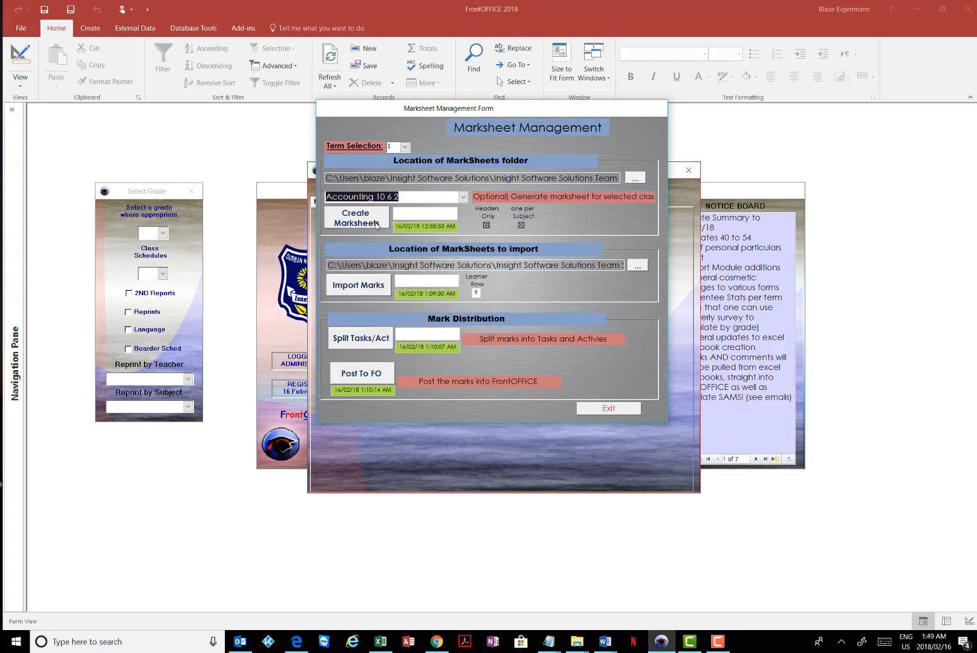
Create the Term 1 marksheets, accepting the overwrite warning and completion message
{"action": "left_click", "coordinate": [356, 219]}
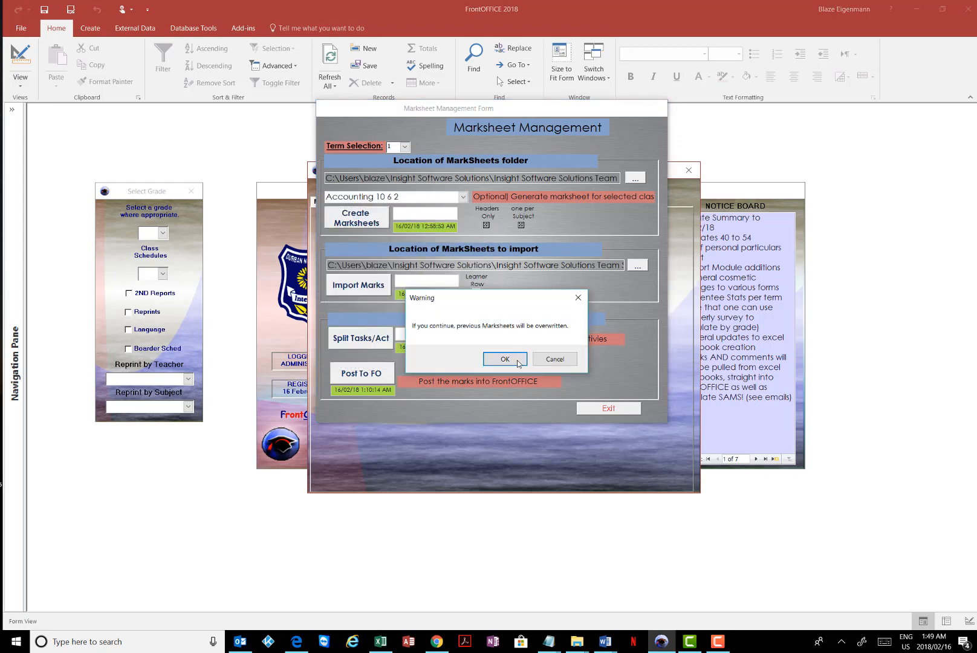
{"action": "left_click", "coordinate": [504, 358]}
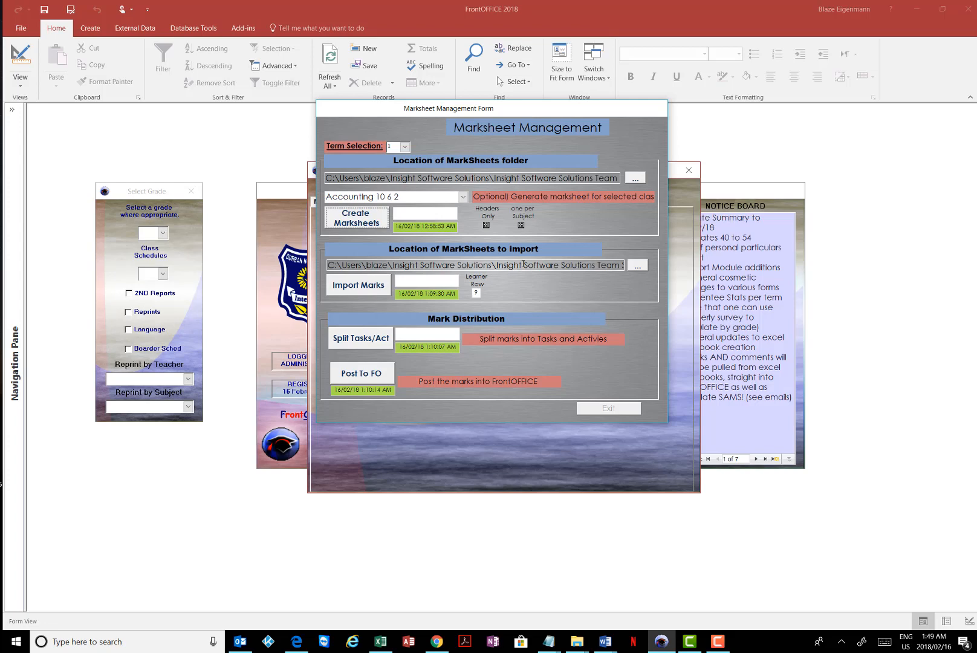
{"action": "left_click", "coordinate": [361, 222]}
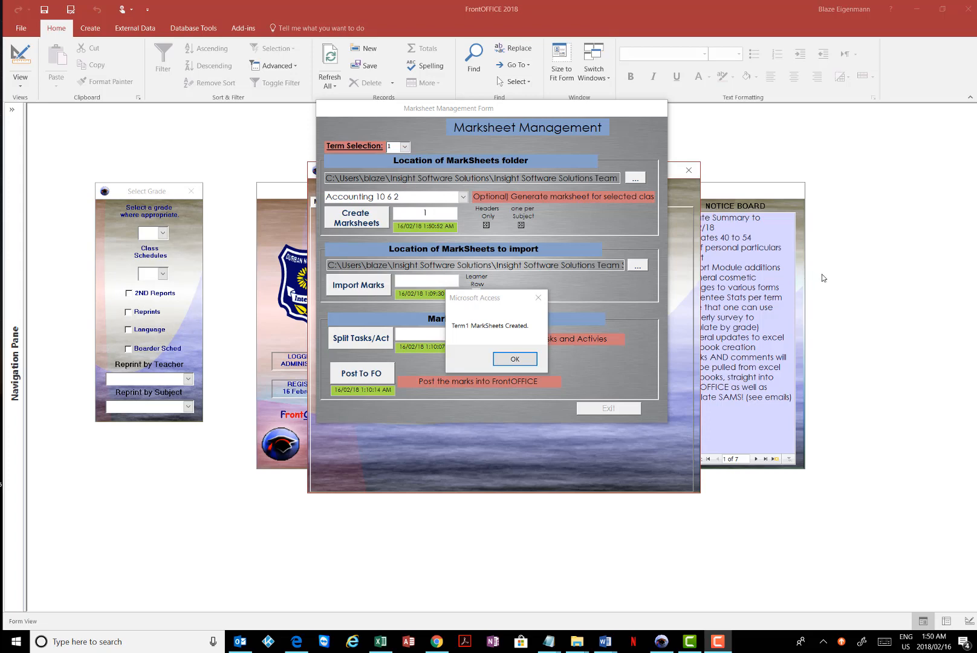
{"action": "left_click", "coordinate": [515, 361]}
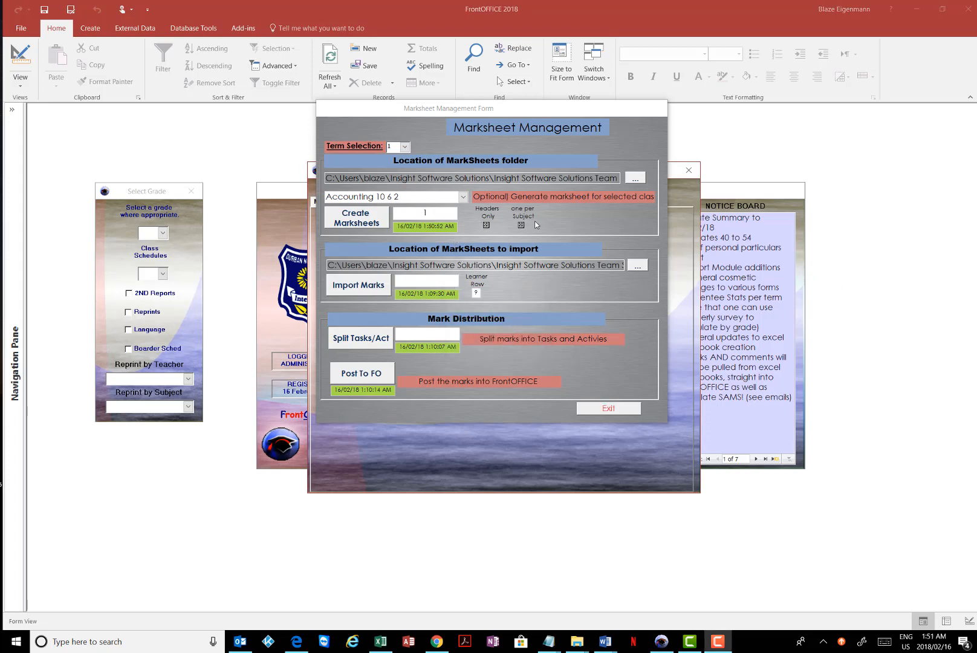
Exit Marksheet Management to return to the Reports form's marksheet options
{"action": "left_click", "coordinate": [609, 409]}
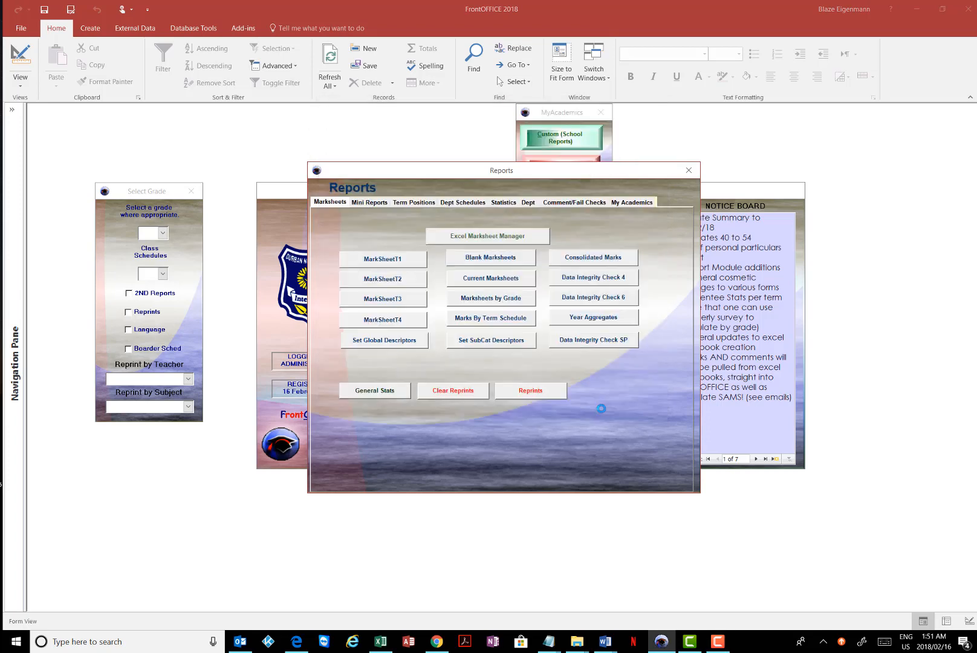
{"action": "mouse_move", "coordinate": [569, 644]}
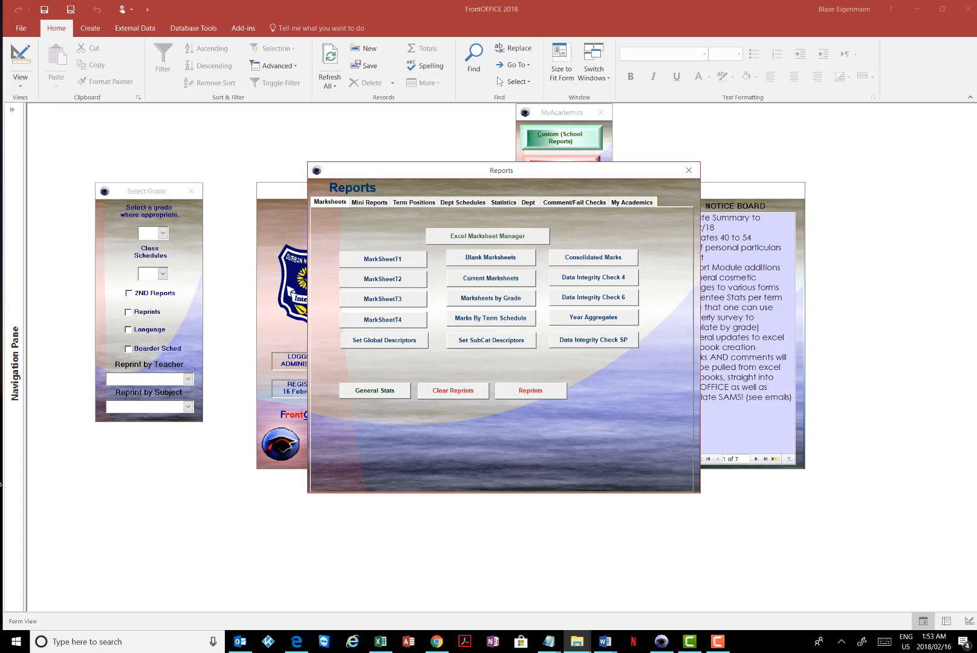
Open NAD-ACCN-10 6 2-Term1-2018.xlsx from the Term1 Phase4 folder in Excel
{"action": "left_click_drag", "start_coordinate": [0, 130], "coordinate": [163, 168]}
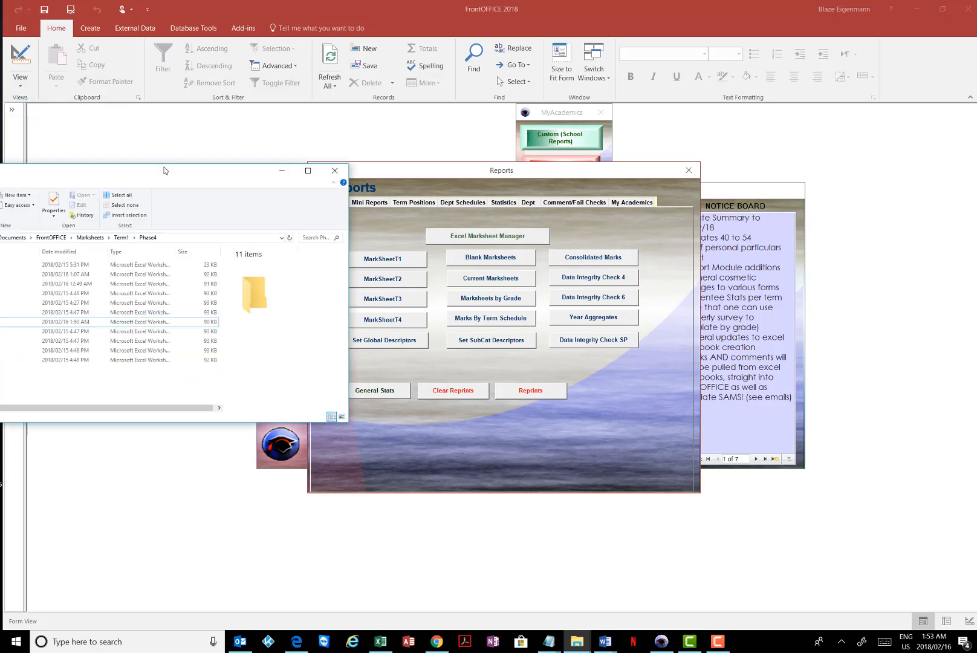
{"action": "left_click_drag", "start_coordinate": [275, 160], "coordinate": [312, 155]}
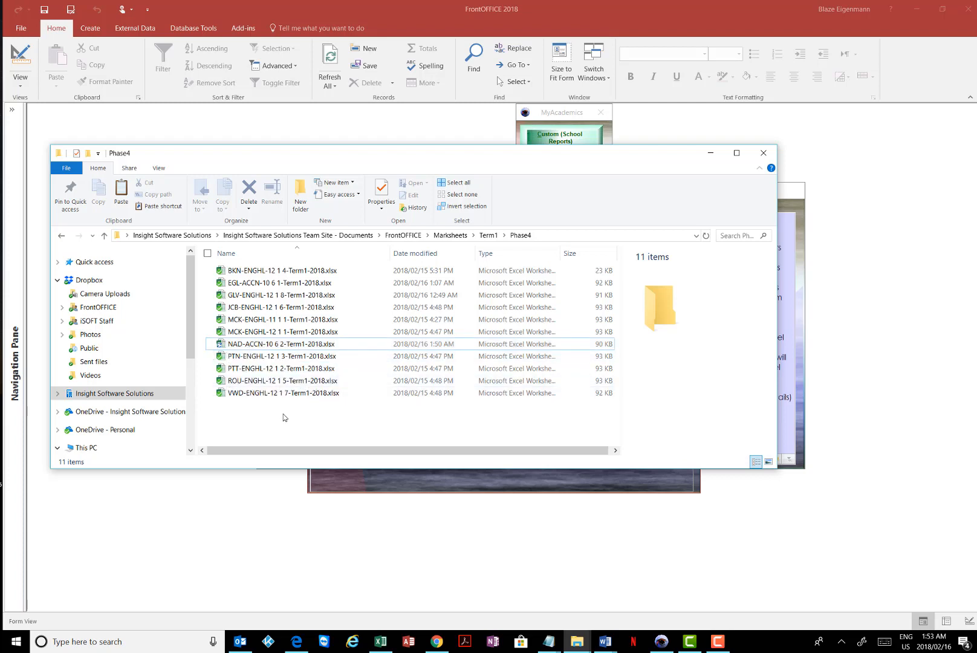
{"action": "left_click", "coordinate": [291, 346]}
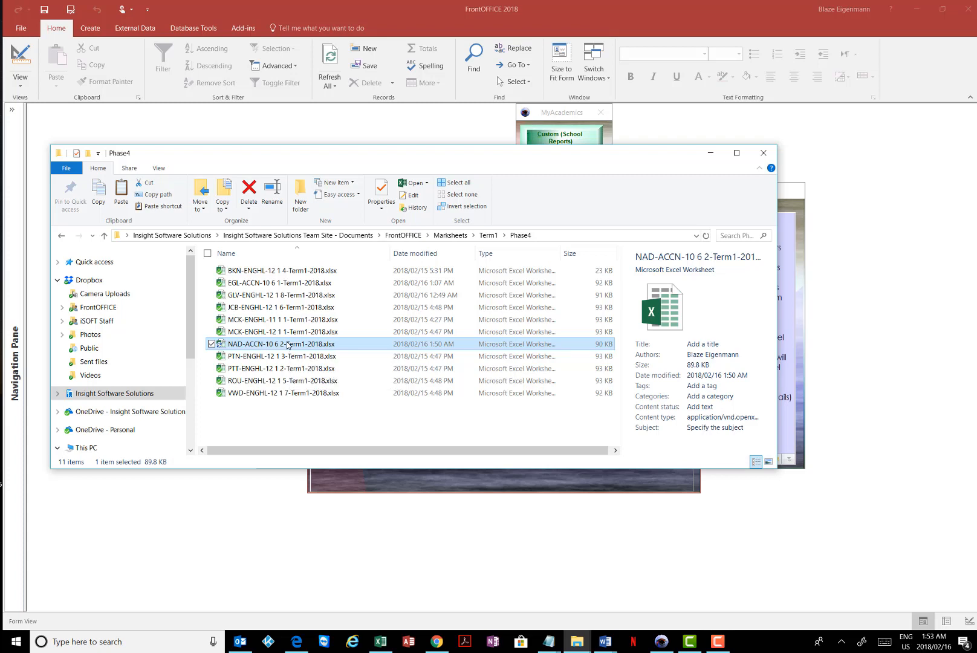
{"action": "double_click", "coordinate": [288, 346]}
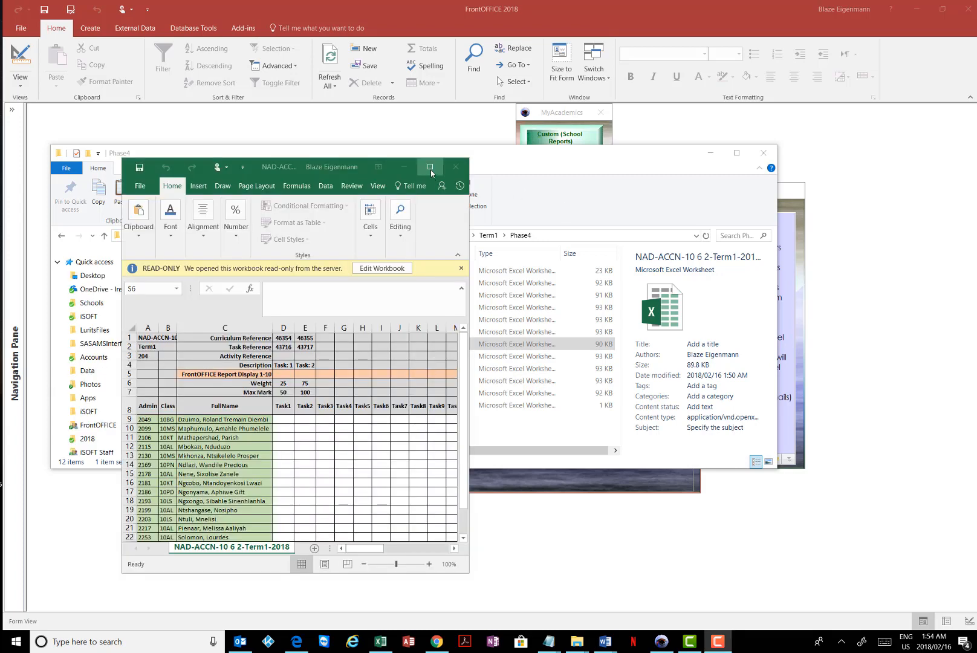
Maximize the Accounting marksheet and switch the read-only workbook to editable
{"action": "left_click", "coordinate": [431, 169]}
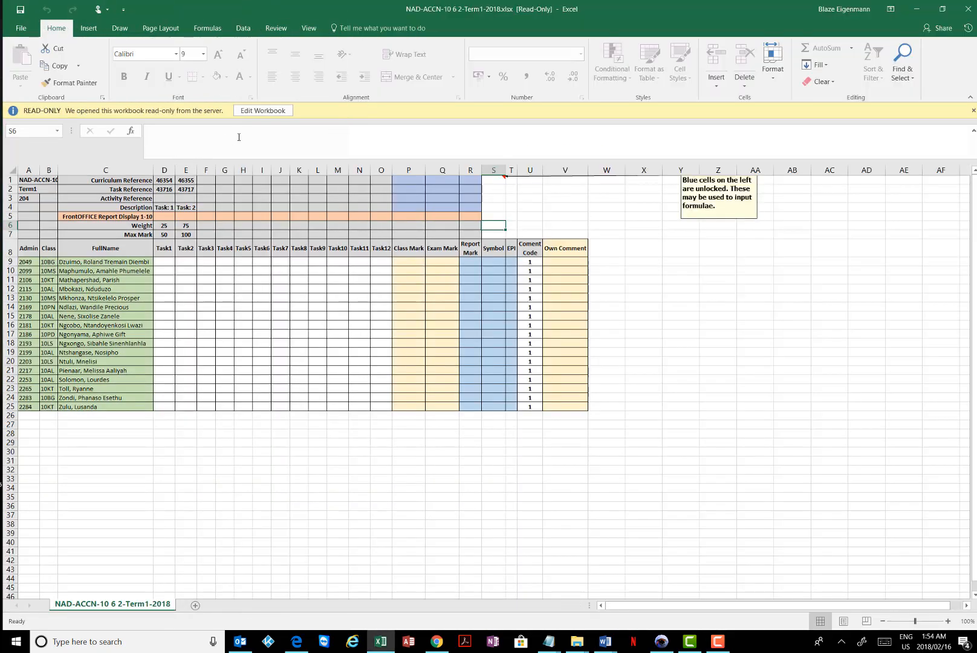
{"action": "left_click", "coordinate": [260, 112]}
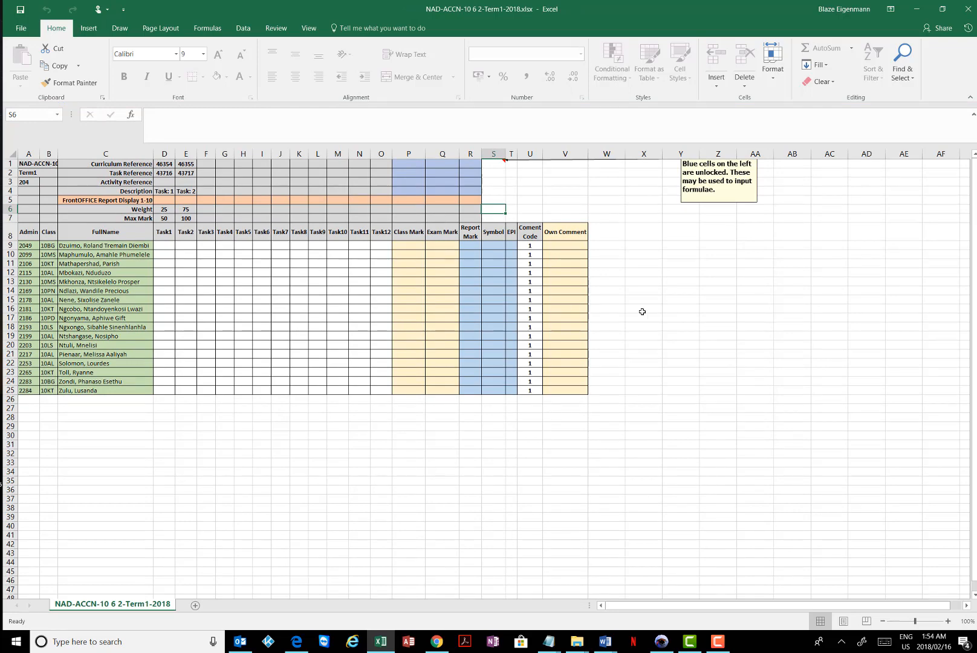
{"action": "left_click", "coordinate": [666, 325]}
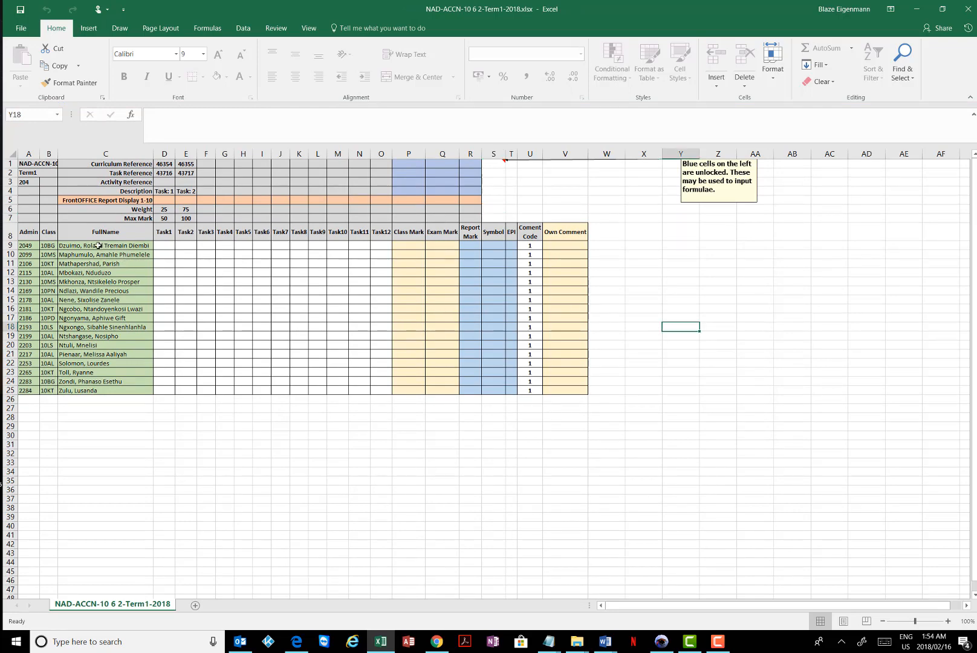
Review learner names and Task 1/Task 2 headers: weights 25 and 75, max marks 50 and 100
{"action": "left_click_drag", "start_coordinate": [96, 243], "coordinate": [91, 372]}
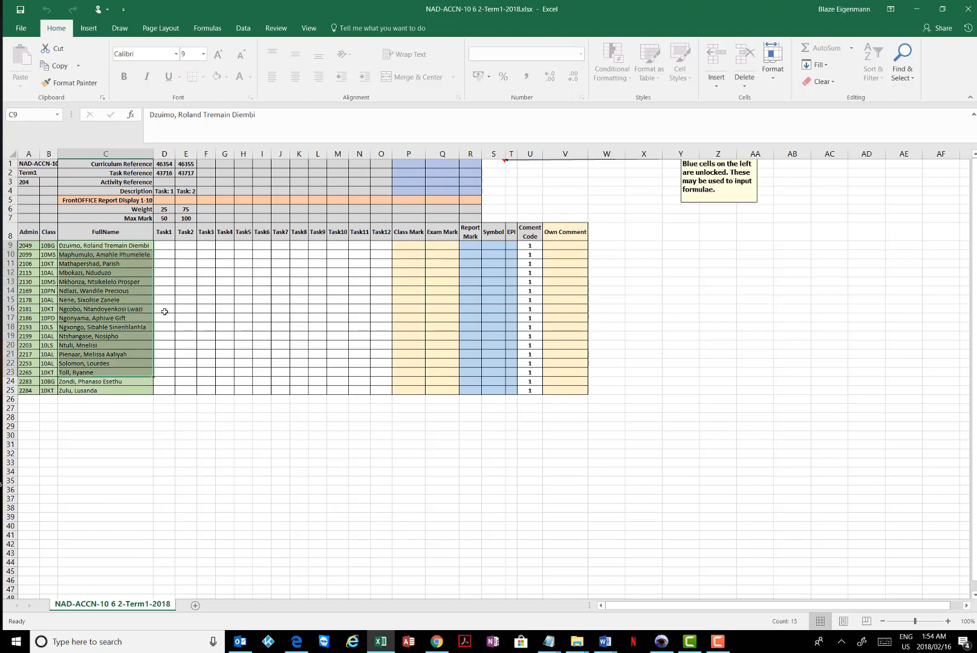
{"action": "left_click", "coordinate": [165, 309]}
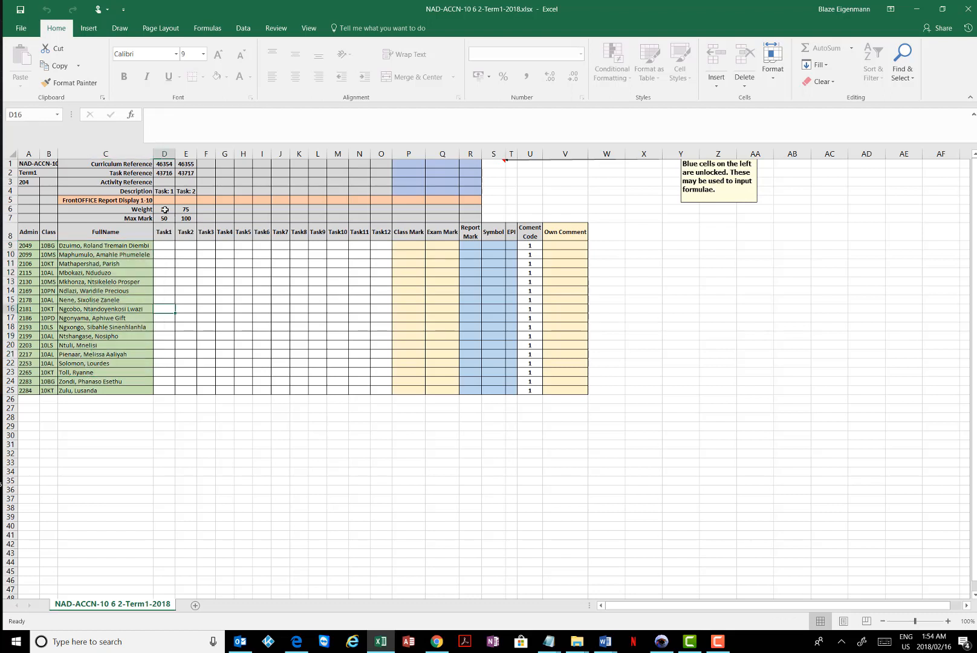
{"action": "left_click_drag", "start_coordinate": [160, 218], "coordinate": [189, 191]}
{"action": "left_click", "coordinate": [208, 192]}
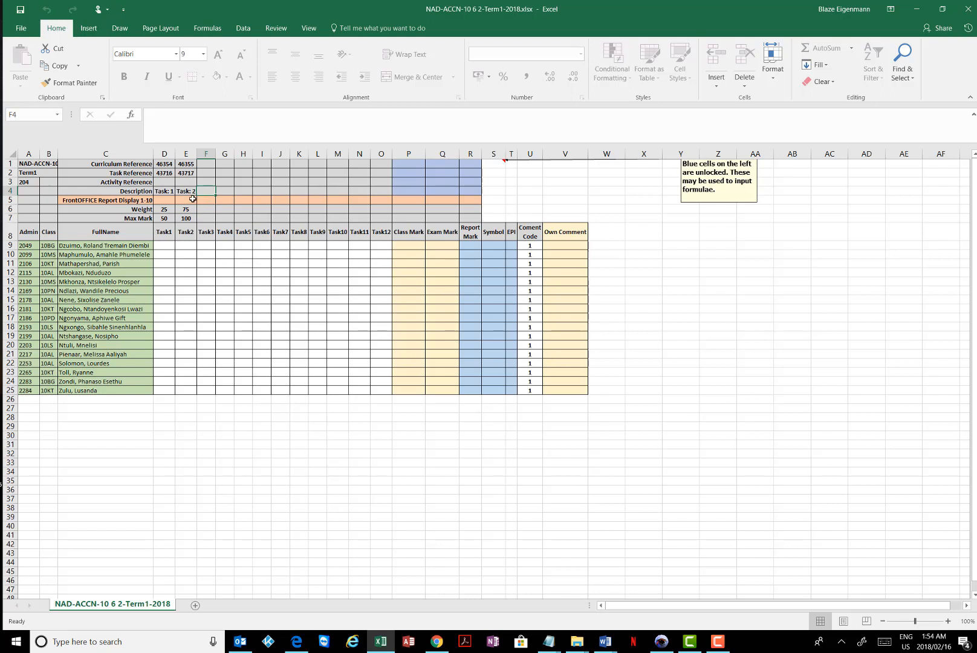
{"action": "left_click_drag", "start_coordinate": [165, 192], "coordinate": [185, 192]}
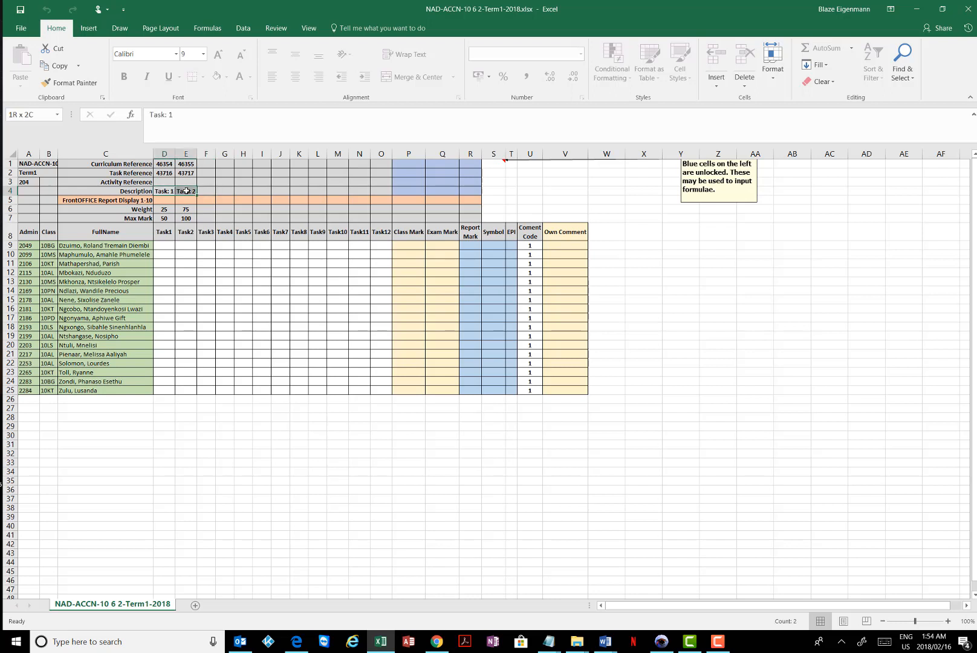
{"action": "left_click", "coordinate": [166, 219]}
{"action": "left_click", "coordinate": [186, 218]}
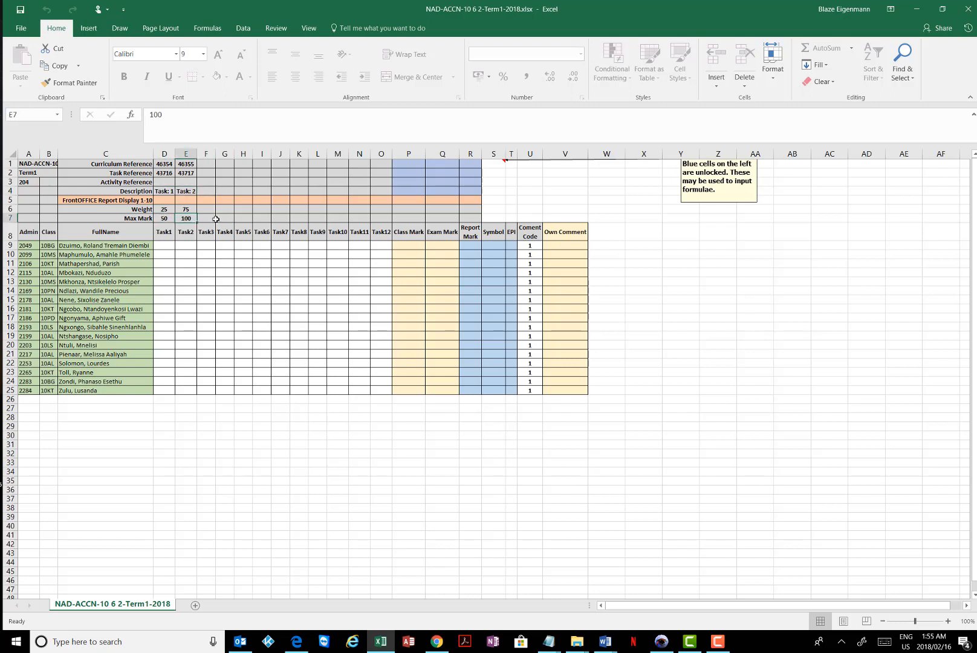
{"action": "left_click", "coordinate": [177, 210]}
{"action": "left_click_drag", "start_coordinate": [177, 210], "coordinate": [196, 211]}
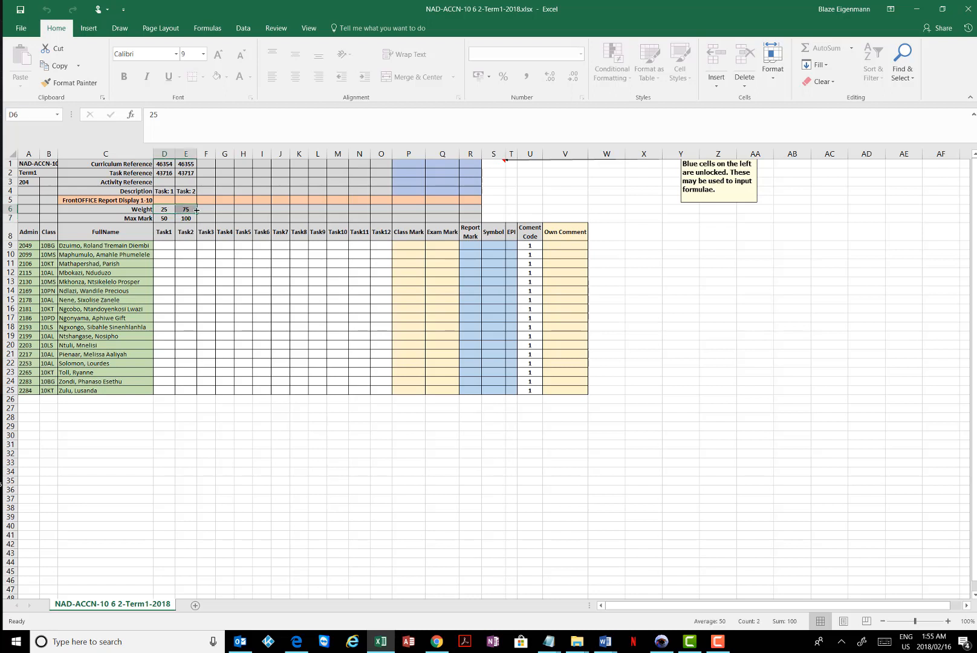
{"action": "left_click", "coordinate": [164, 209]}
{"action": "left_click", "coordinate": [183, 210], "text": "shift"}
{"action": "left_click", "coordinate": [164, 219]}
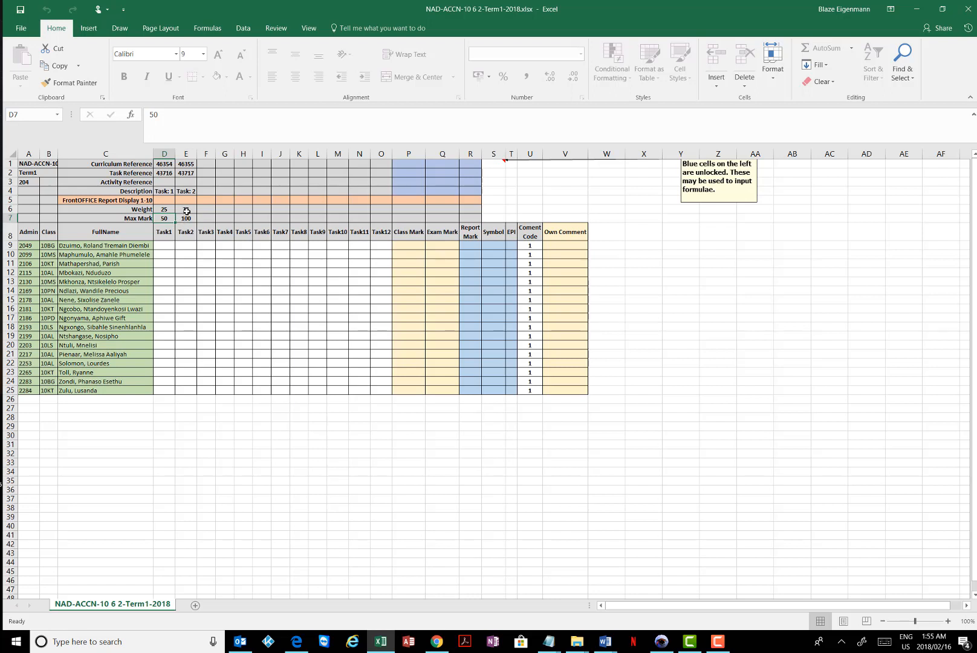
{"action": "left_click", "coordinate": [170, 208]}
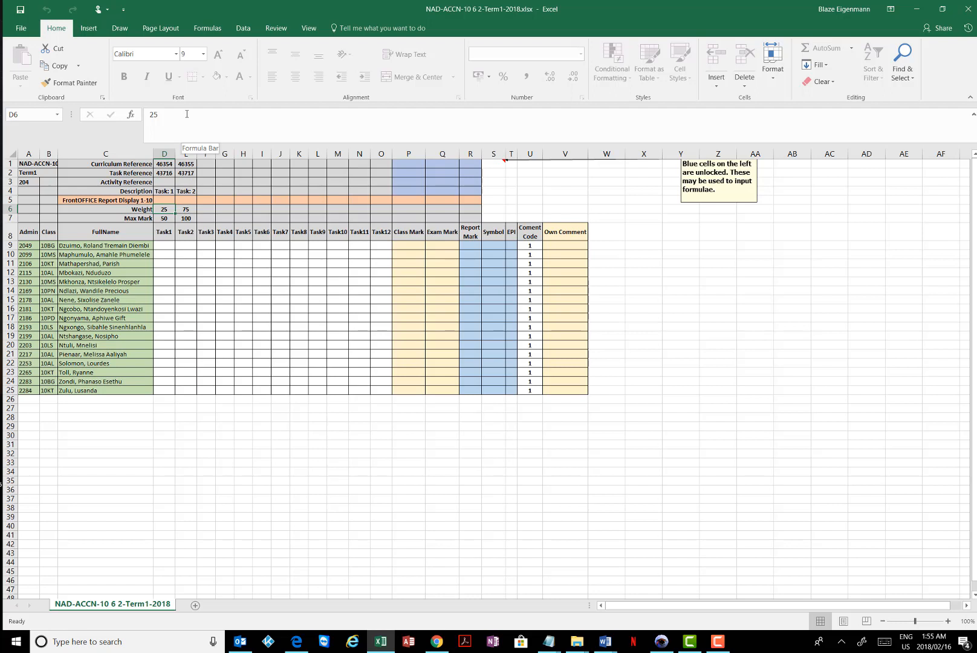
{"action": "left_click", "coordinate": [165, 218]}
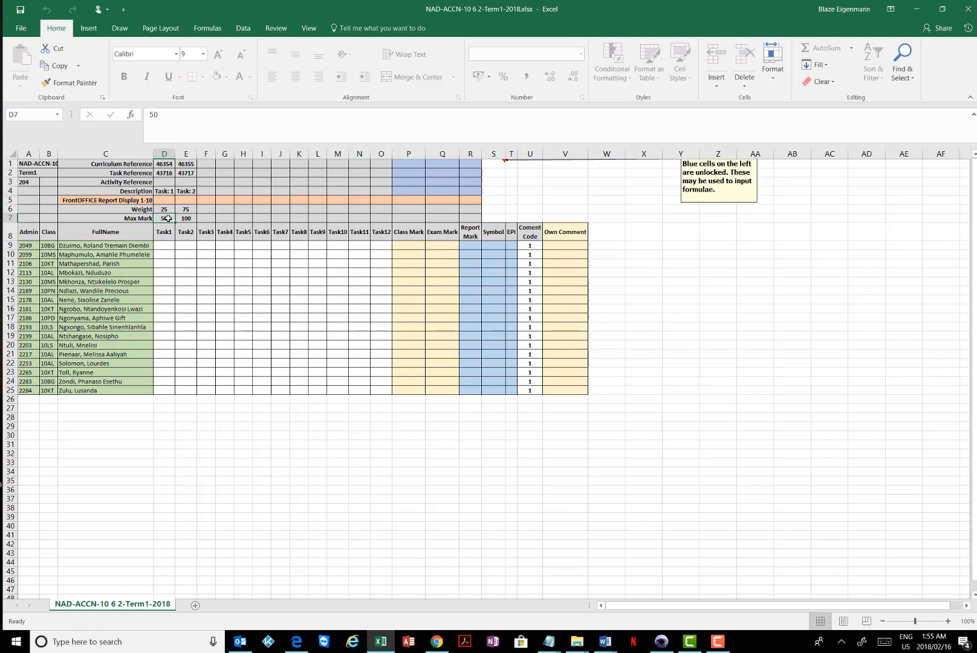
{"action": "left_click", "coordinate": [185, 219]}
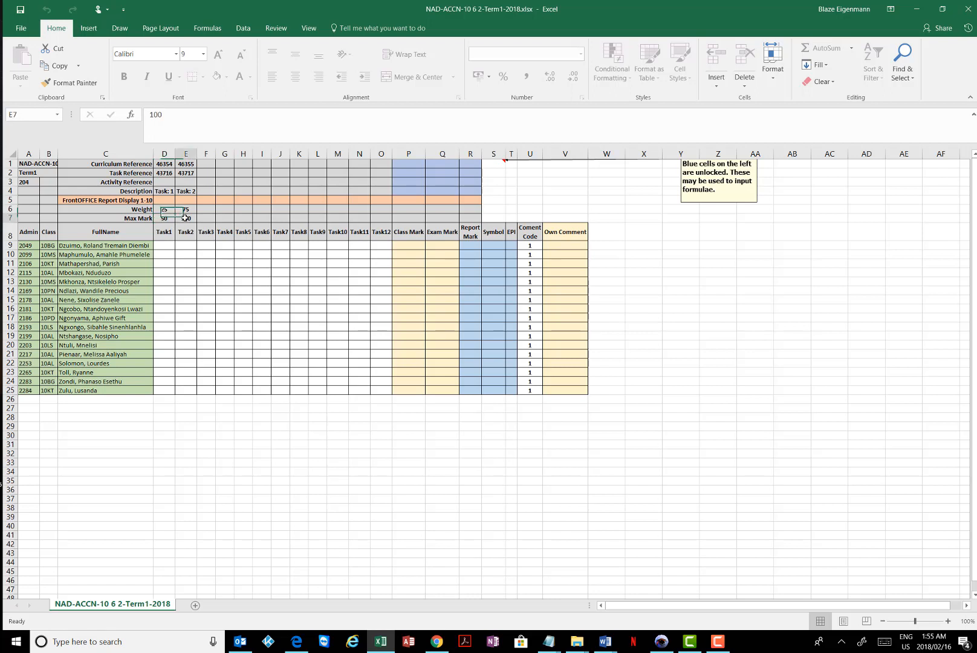
{"action": "left_click", "coordinate": [188, 209]}
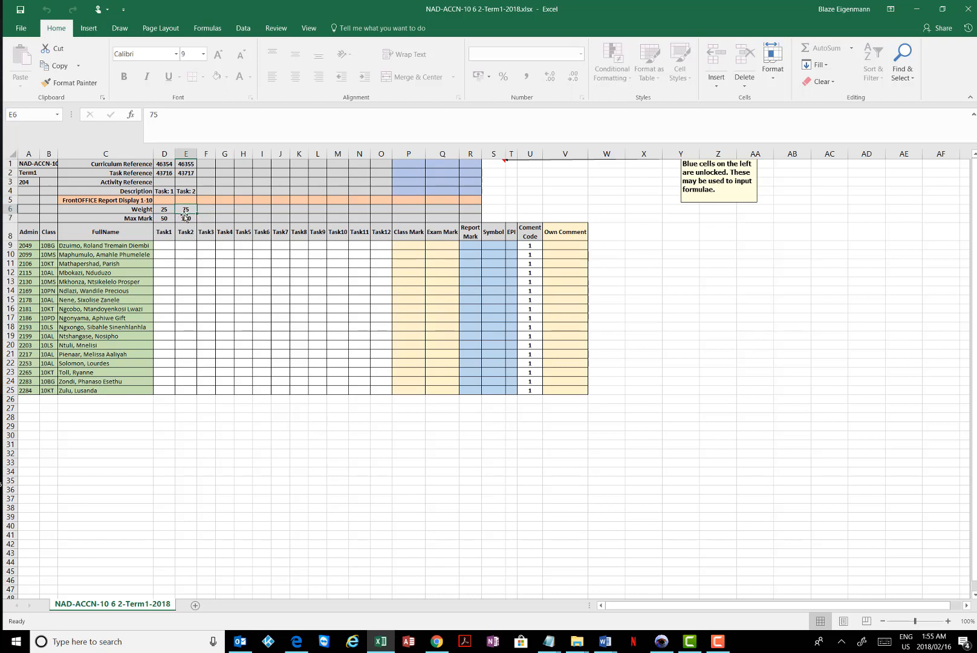
{"action": "left_click_drag", "start_coordinate": [187, 209], "coordinate": [165, 210]}
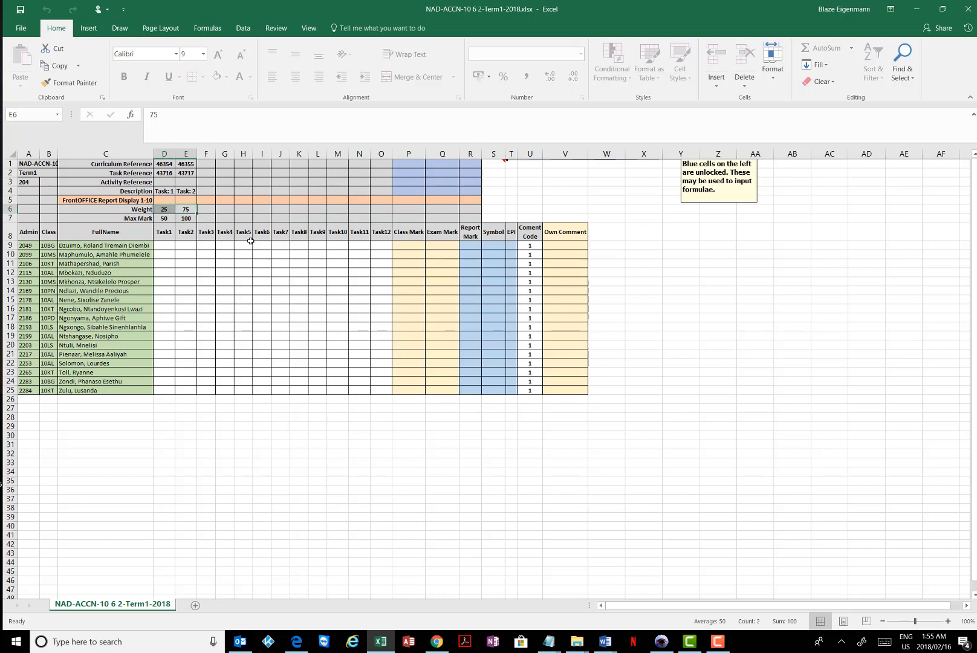
{"action": "left_click", "coordinate": [209, 246]}
{"action": "left_click", "coordinate": [163, 246]}
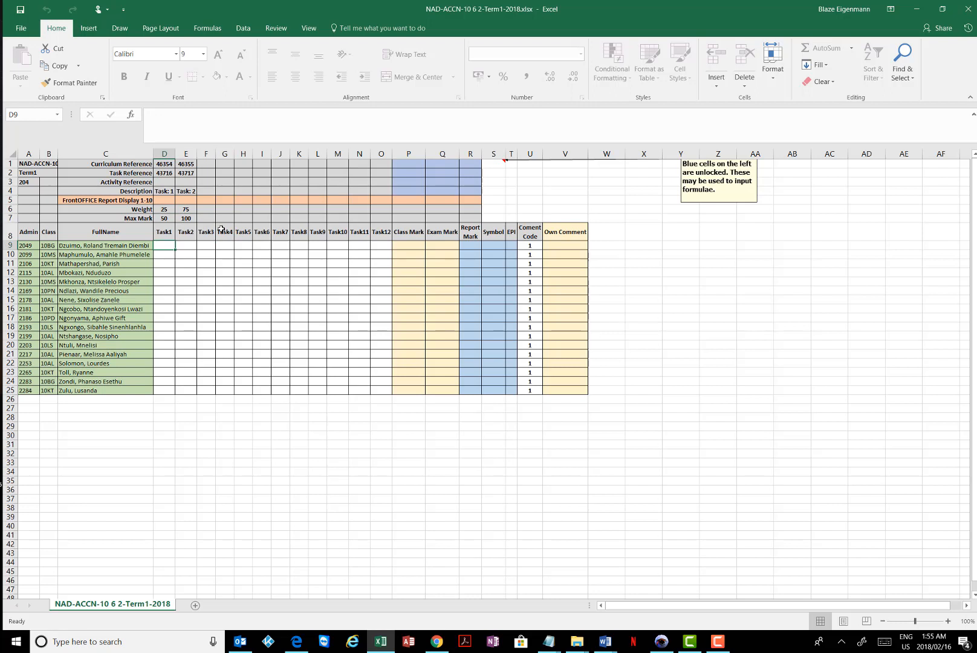
Enter Task1 marks 28 and 29 and fill the series down to 44
{"action": "type", "text": "28"}
{"action": "key", "text": "Return"}
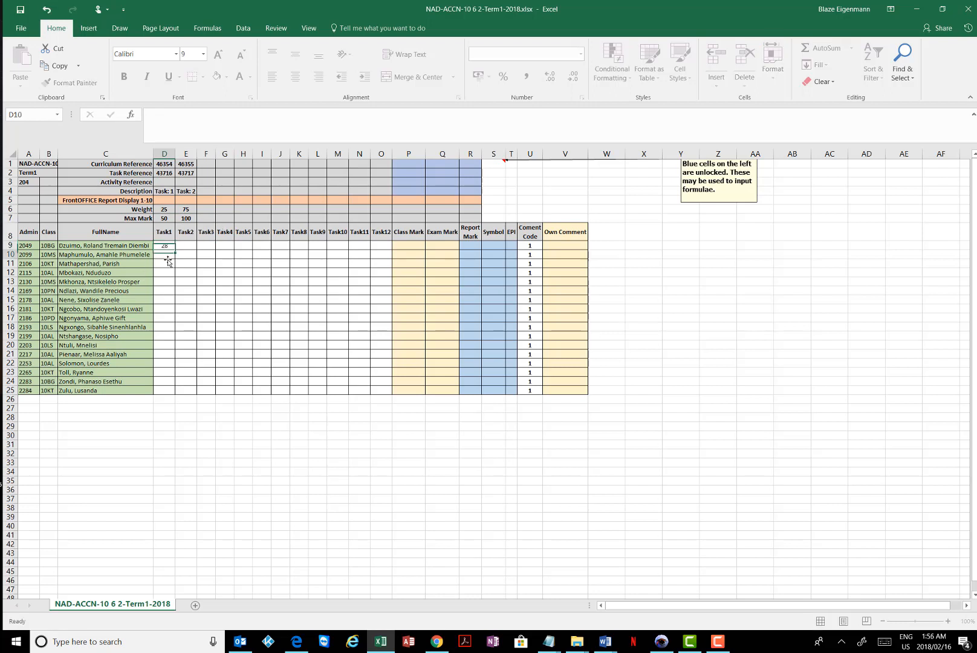
{"action": "type", "text": "29"}
{"action": "left_click", "coordinate": [184, 273]}
{"action": "left_click_drag", "start_coordinate": [166, 246], "coordinate": [175, 395]}
{"action": "left_click_drag", "start_coordinate": [214, 329], "coordinate": [209, 309]}
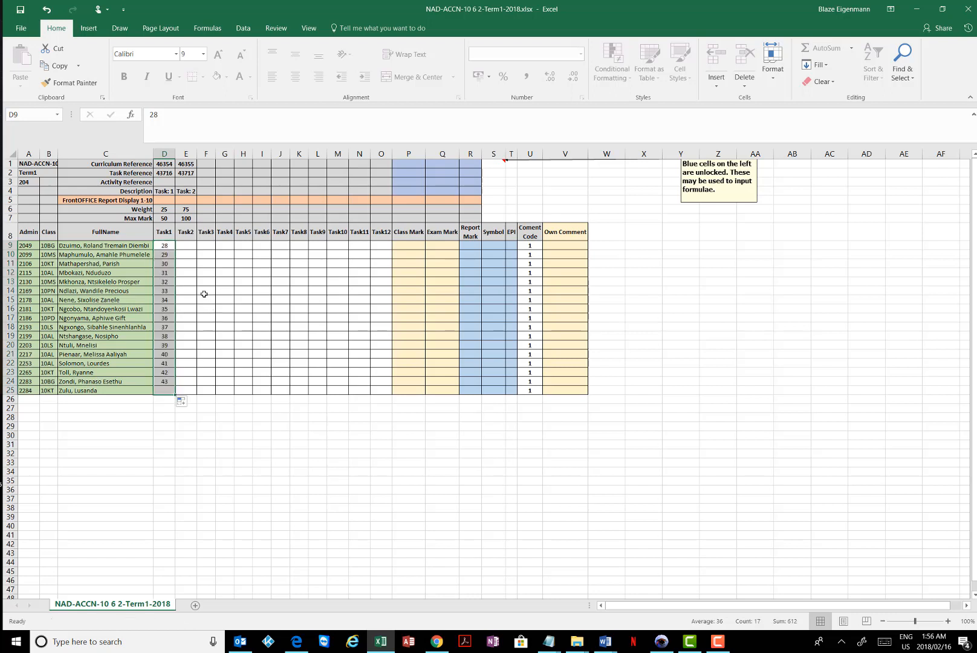
Enter Task2 marks 67 and 68 and fill the series down to 83
{"action": "left_click", "coordinate": [189, 248]}
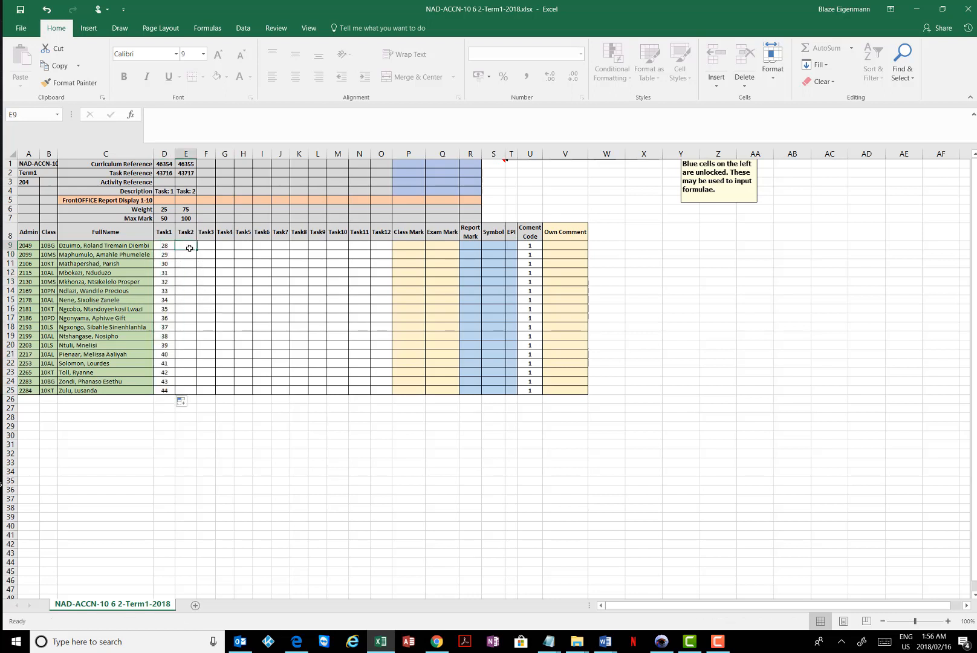
{"action": "type", "text": "67"}
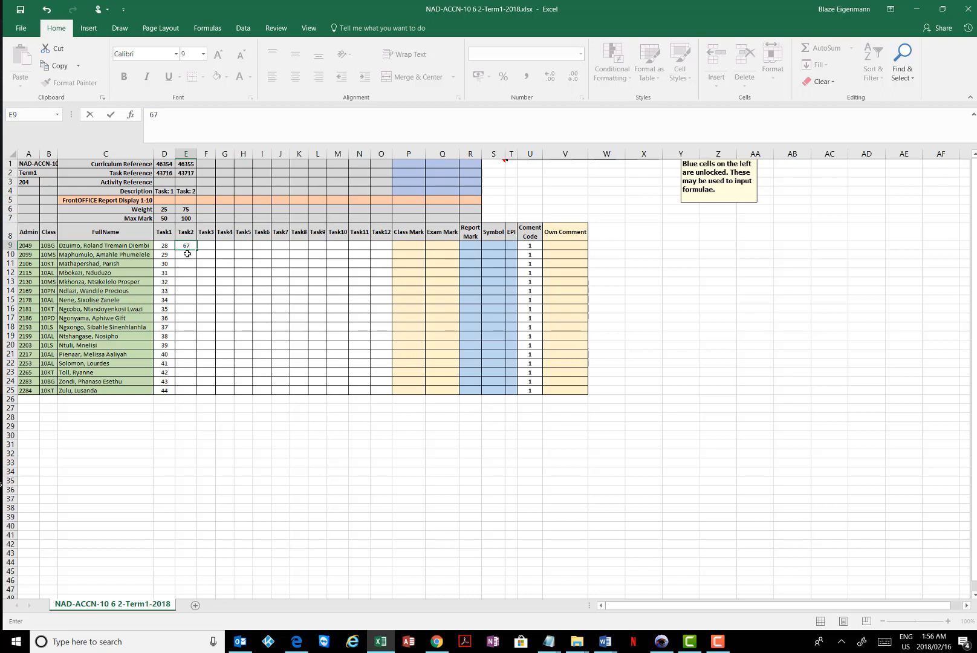
{"action": "left_click", "coordinate": [187, 254]}
{"action": "type", "text": "68"}
{"action": "left_click_drag", "start_coordinate": [188, 246], "coordinate": [190, 392]}
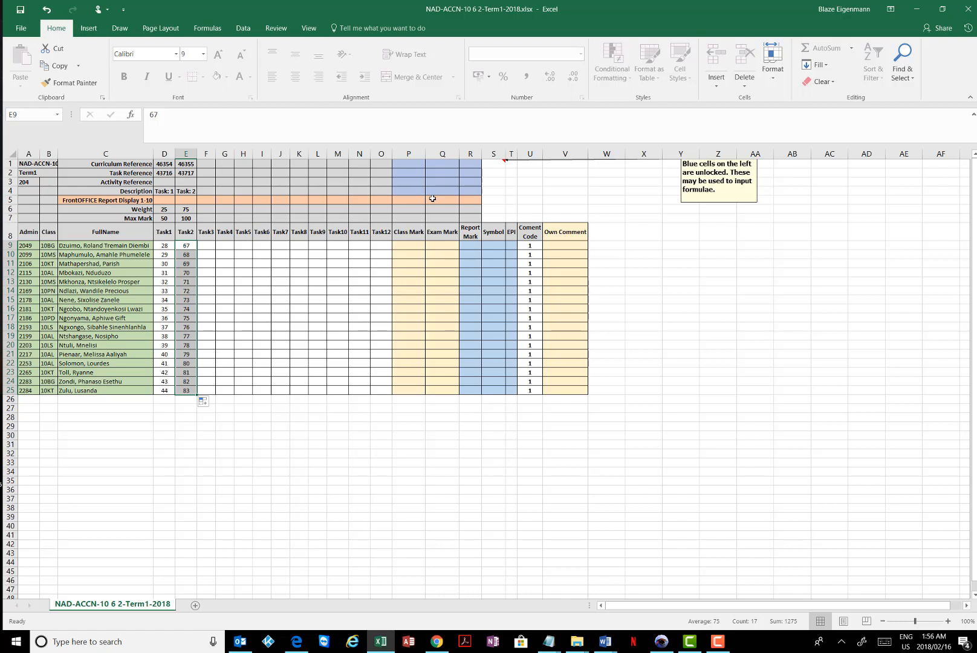
{"action": "left_click", "coordinate": [472, 246]}
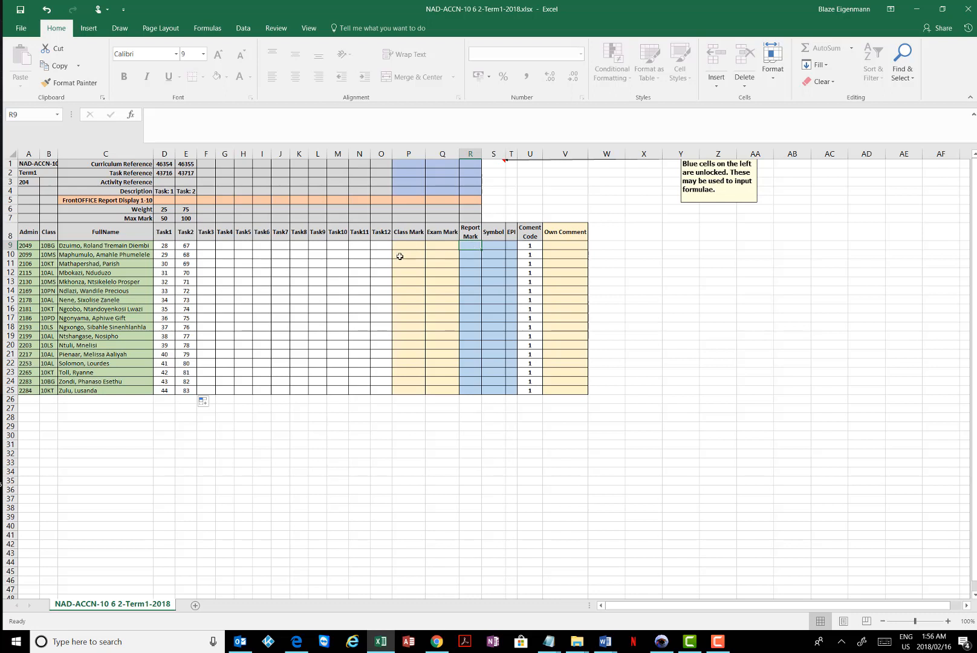
{"action": "left_click_drag", "start_coordinate": [165, 250], "coordinate": [186, 390]}
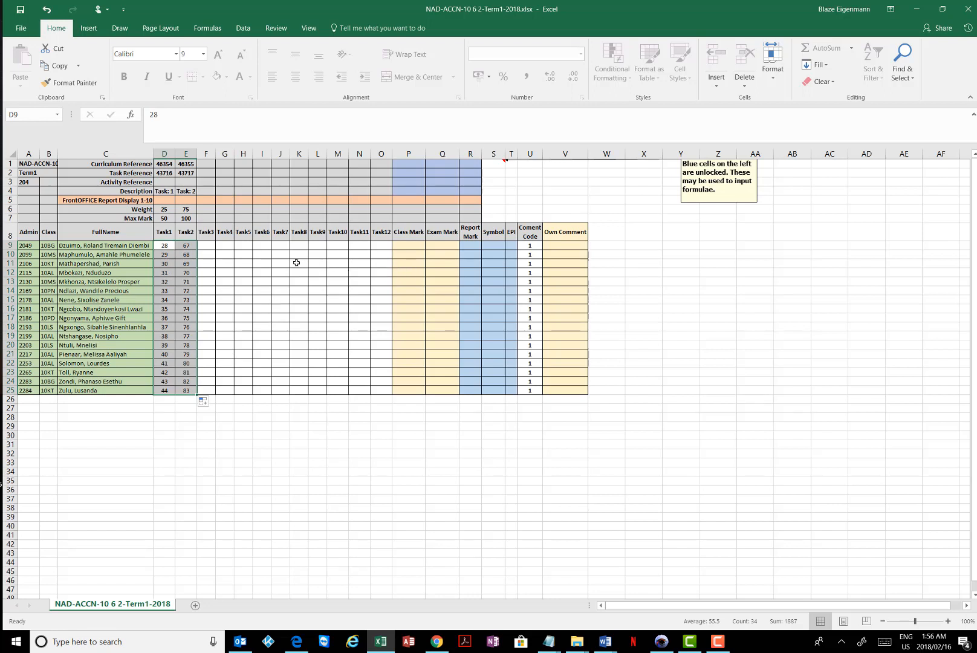
{"action": "left_click_drag", "start_coordinate": [163, 245], "coordinate": [185, 273]}
{"action": "left_click", "coordinate": [471, 239]}
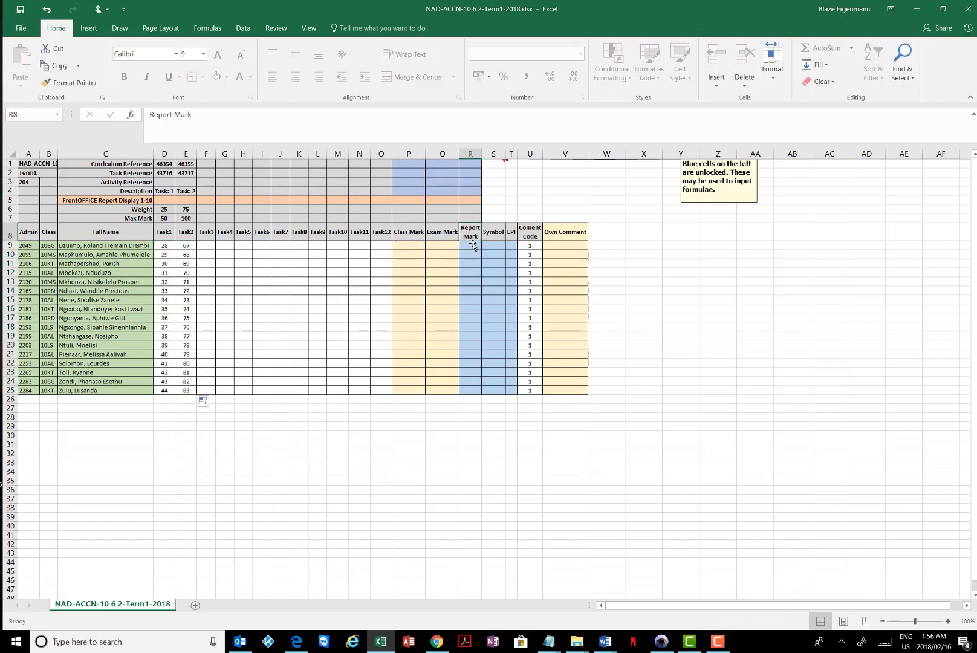
{"action": "left_click_drag", "start_coordinate": [473, 246], "coordinate": [477, 391]}
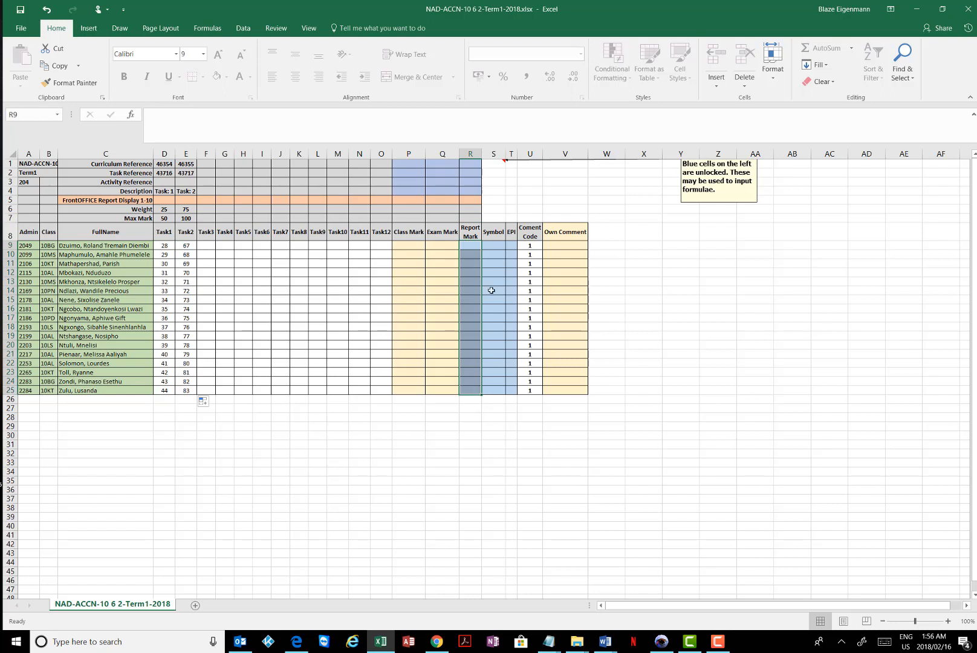
{"action": "left_click", "coordinate": [485, 253]}
{"action": "left_click_drag", "start_coordinate": [474, 243], "coordinate": [476, 390]}
{"action": "left_click", "coordinate": [473, 245]}
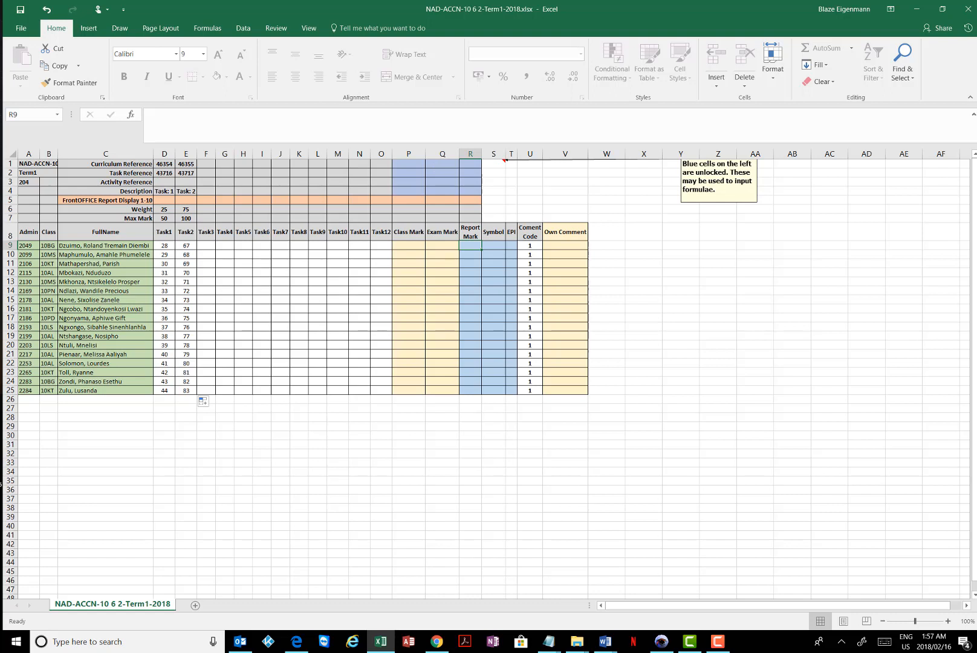
{"action": "key", "text": "F10"}
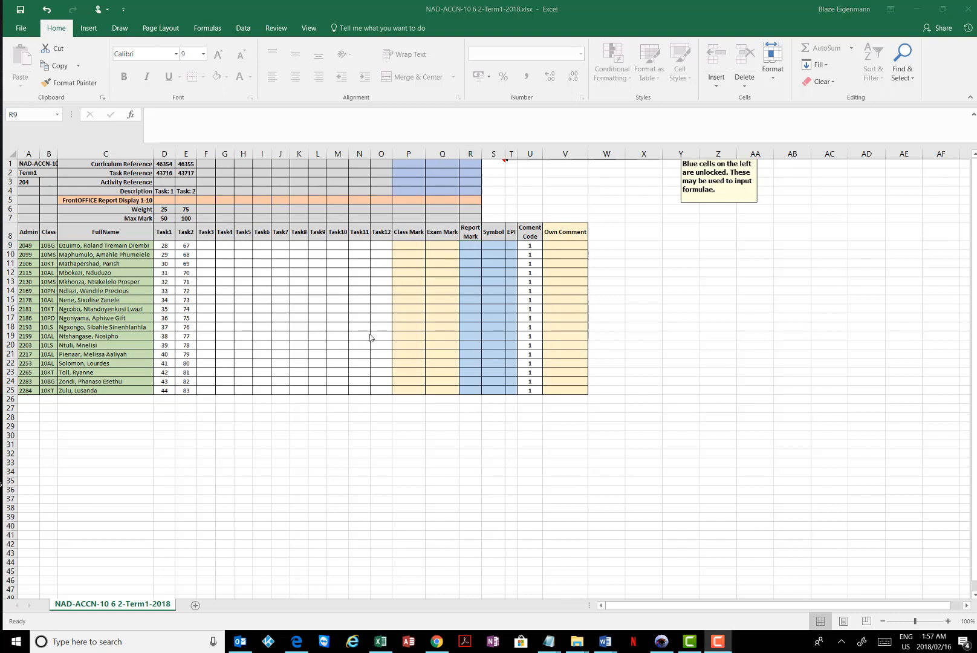
{"action": "left_click", "coordinate": [470, 245]}
{"action": "left_click", "coordinate": [469, 254]}
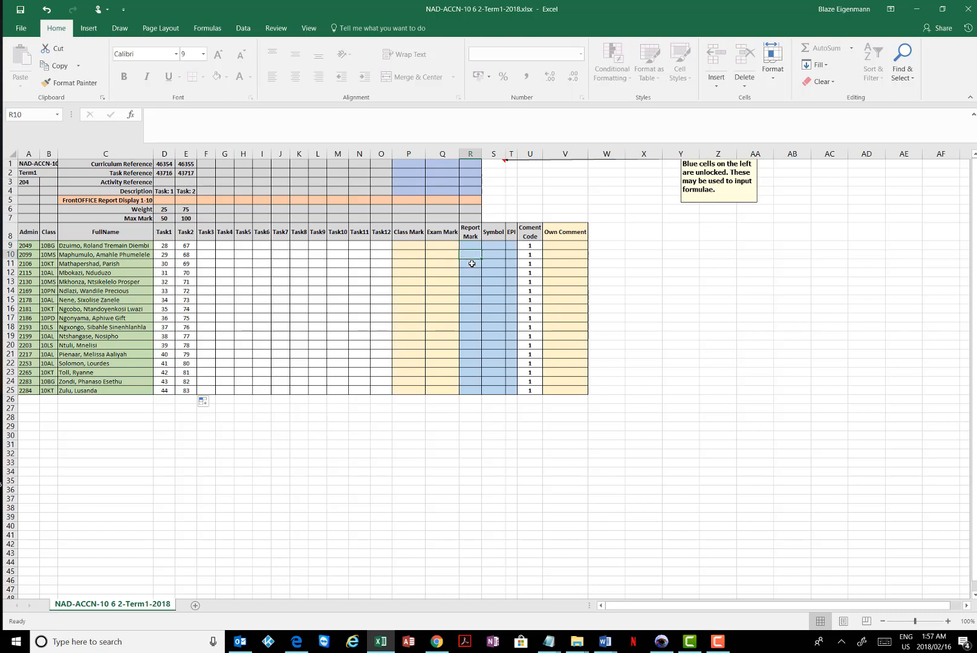
{"action": "left_click_drag", "start_coordinate": [411, 245], "coordinate": [440, 256]}
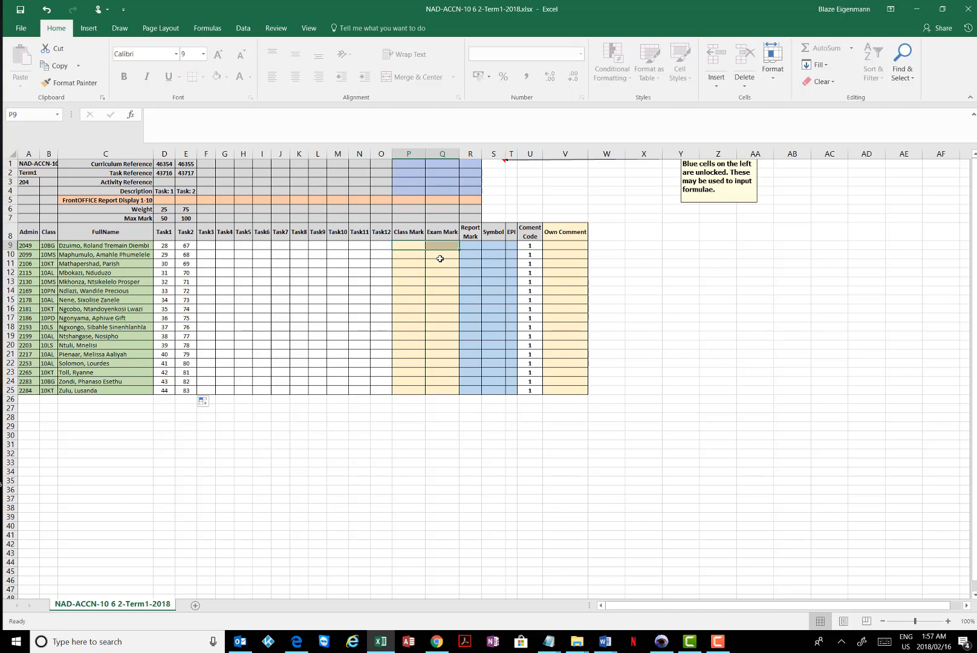
{"action": "left_click", "coordinate": [470, 244]}
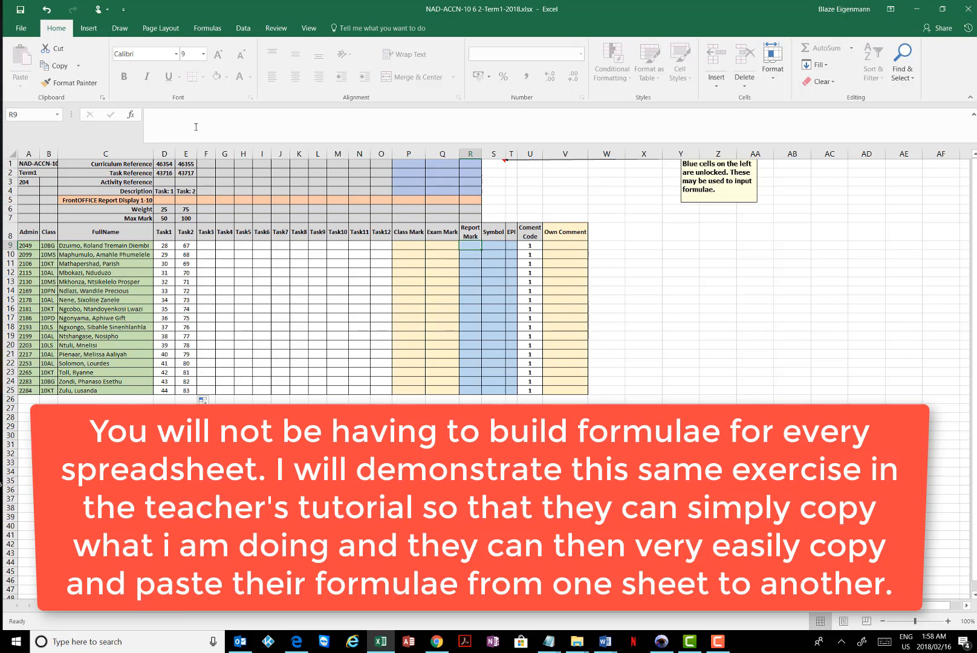
In R9, build the formula =D9/D$7*100*D6 from the Task1 mark, max mark and weight
{"action": "left_click", "coordinate": [195, 127]}
{"action": "type", "text": "="}
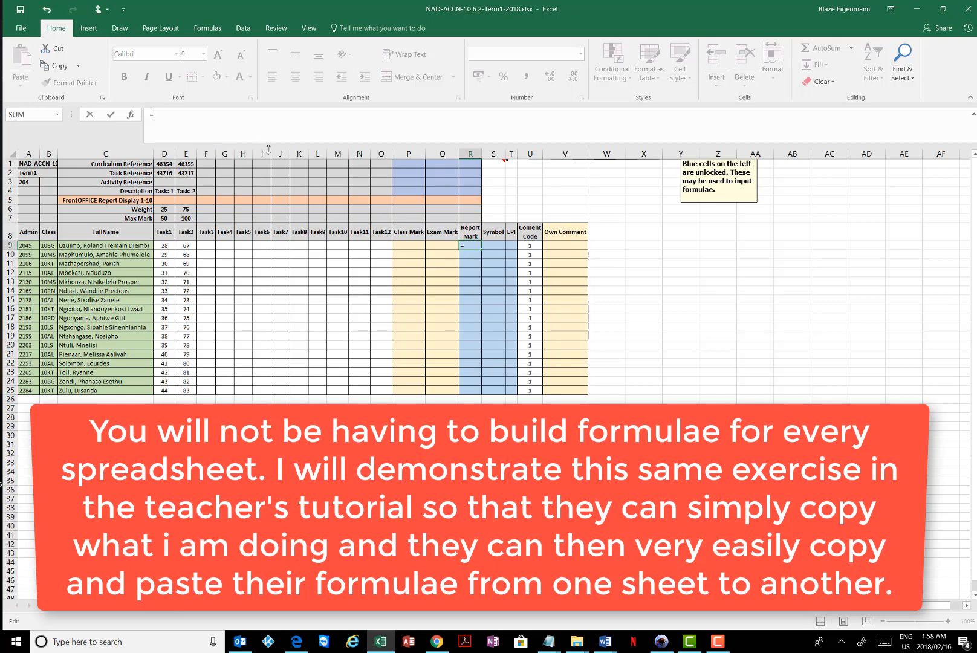
{"action": "left_click", "coordinate": [167, 246]}
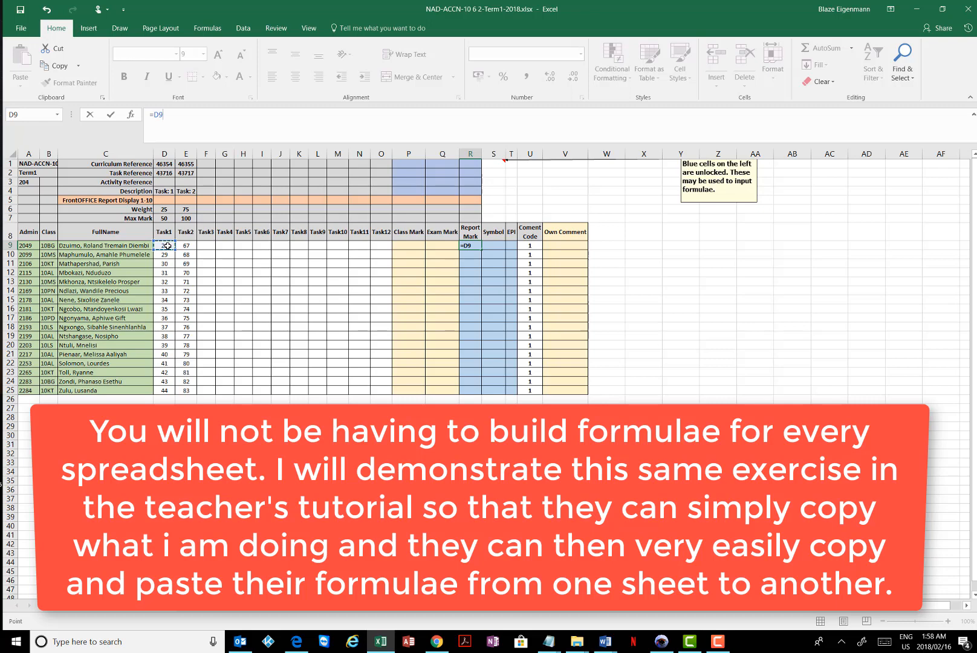
{"action": "type", "text": "/"}
{"action": "left_click", "coordinate": [167, 218]}
{"action": "type", "text": "*100"}
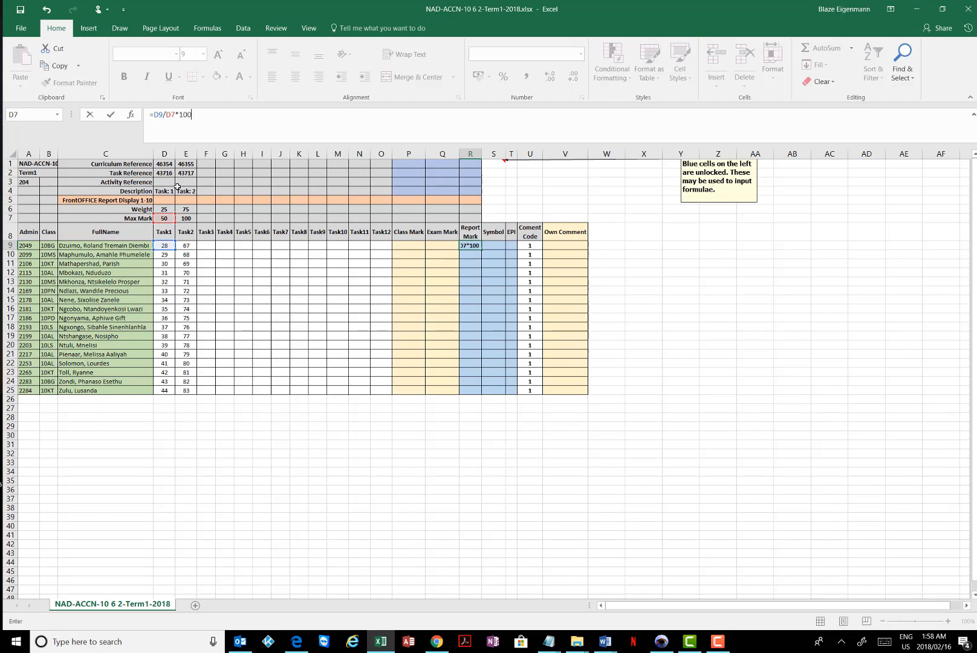
{"action": "type", "text": "*"}
{"action": "left_click", "coordinate": [171, 210]}
Lock the Task1 max-mark and weight rows, then add the Task2 term weighted by its max mark and weight
{"action": "left_click", "coordinate": [172, 114]}
{"action": "key", "text": "BackSpace"}
{"action": "type", "text": "7"}
{"action": "key", "text": "Left"}
{"action": "type", "text": "$"}
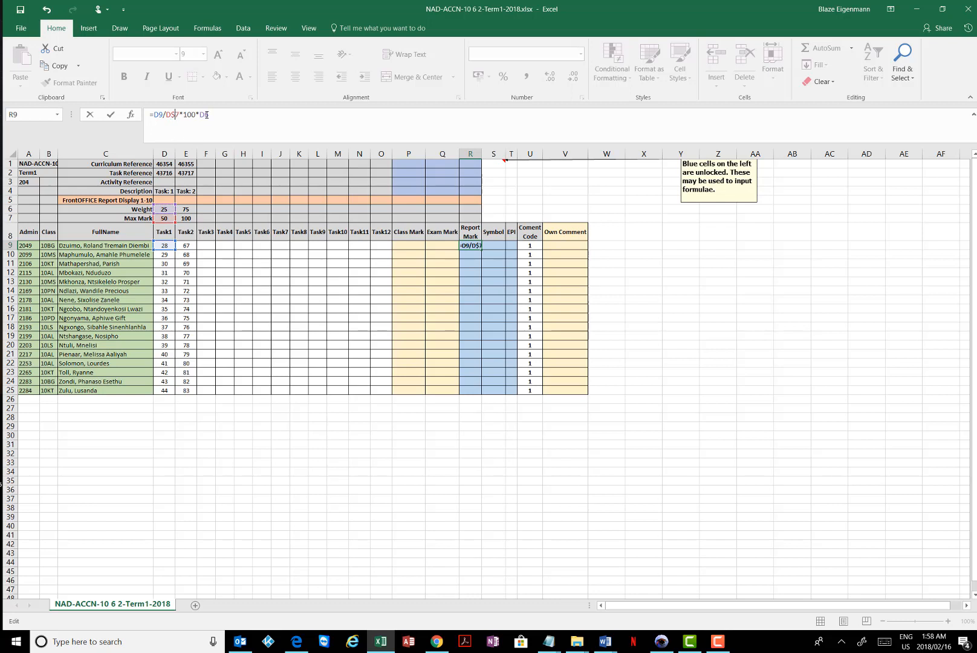
{"action": "key", "text": "Left"}
{"action": "type", "text": "$"}
{"action": "type", "text": "("}
{"action": "left_click", "coordinate": [243, 119]}
{"action": "type", "text": ")+("}
{"action": "left_click", "coordinate": [188, 245]}
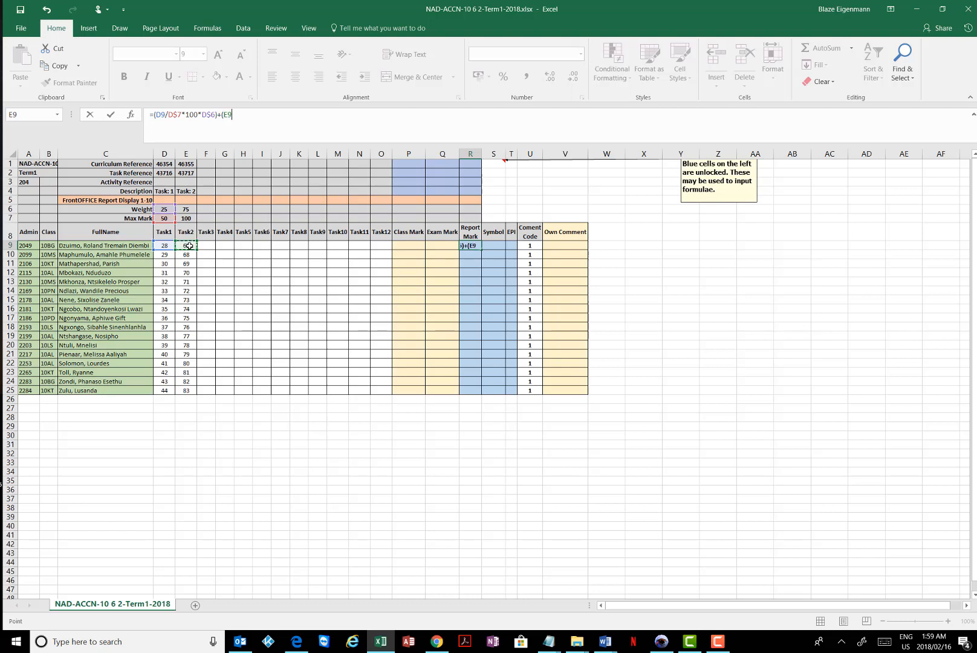
{"action": "type", "text": "/"}
{"action": "left_click", "coordinate": [186, 218]}
{"action": "type", "text": "*1"}
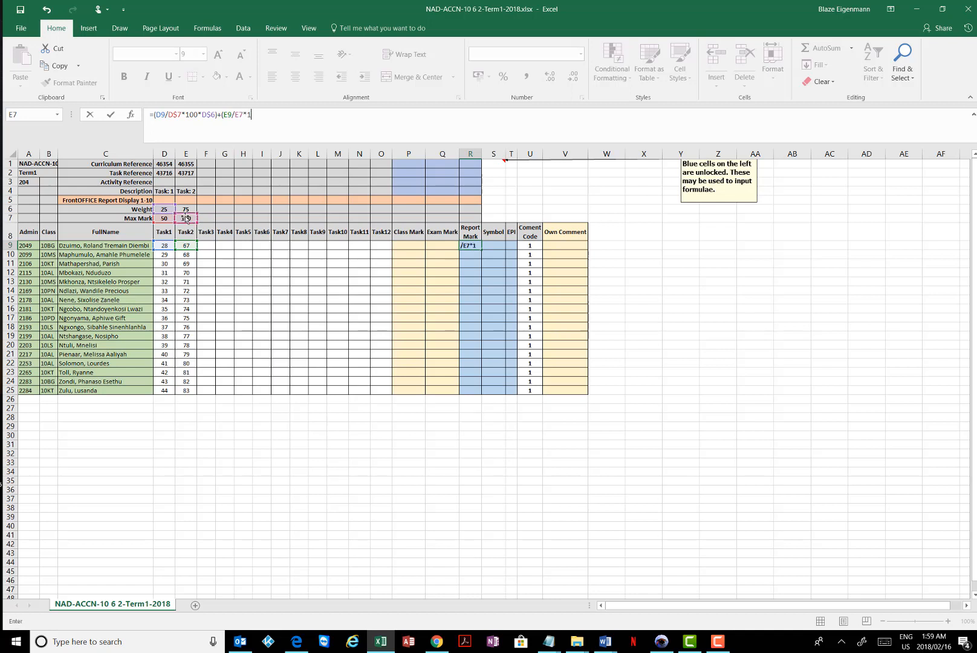
{"action": "type", "text": "00*"}
{"action": "left_click", "coordinate": [186, 209]}
{"action": "type", "text": ")"}
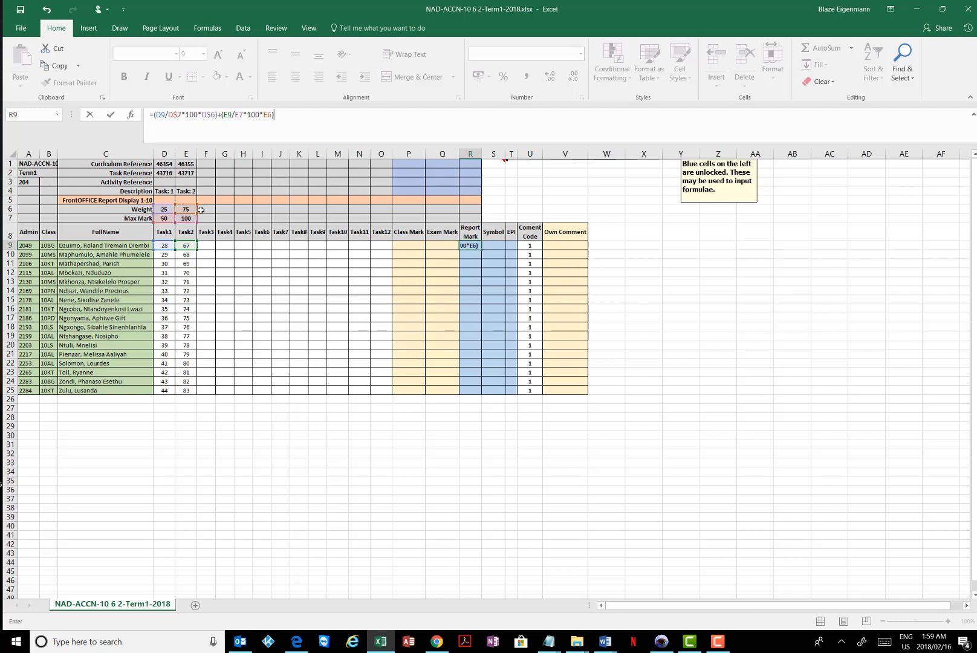
Bracket the weighted sum, divide by the SUM of both weights with locked rows, and enter it (64)
{"action": "left_click", "coordinate": [156, 115]}
{"action": "left_click", "coordinate": [154, 115]}
{"action": "type", "text": "("}
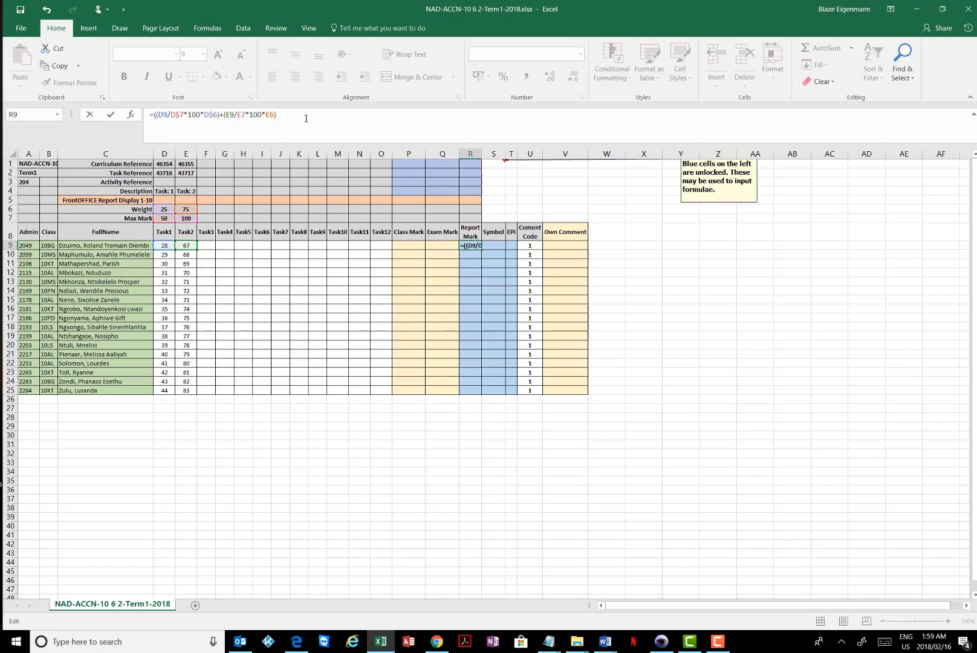
{"action": "left_click", "coordinate": [306, 119]}
{"action": "type", "text": ")/sum"}
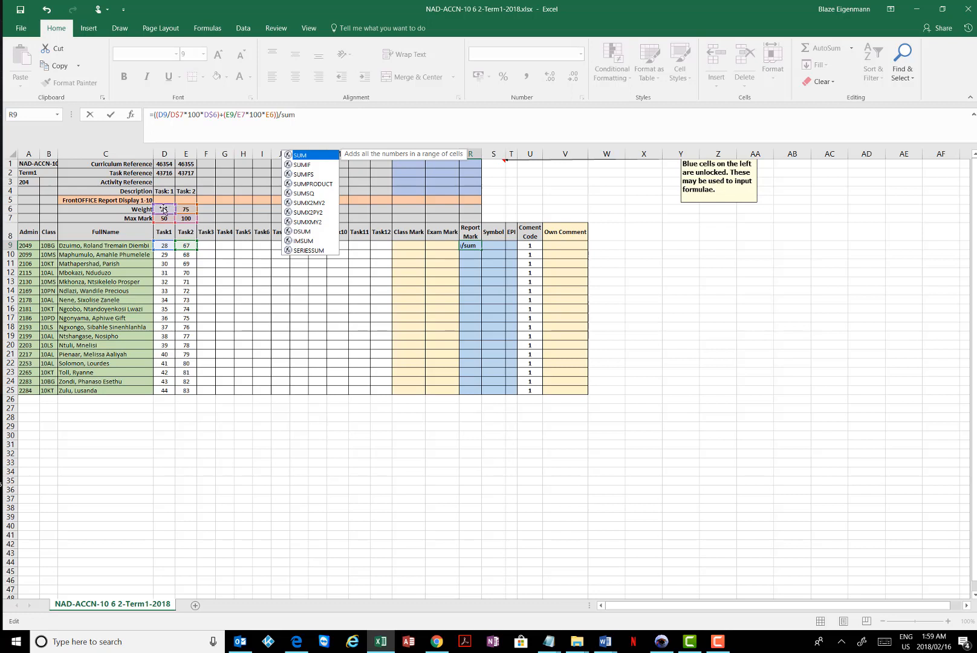
{"action": "type", "text": "("}
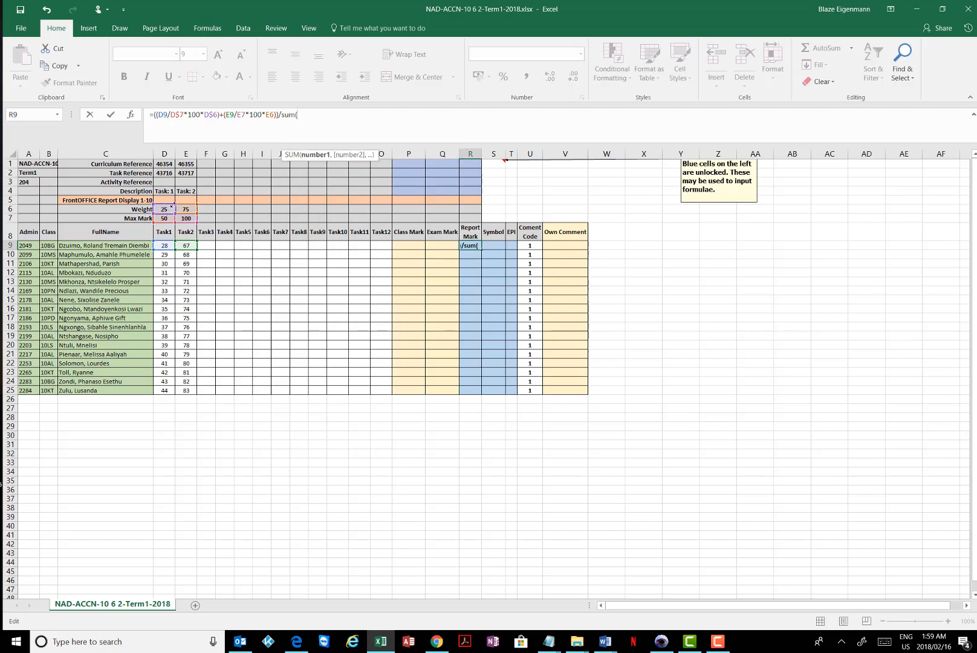
{"action": "left_click_drag", "start_coordinate": [170, 208], "coordinate": [187, 208]}
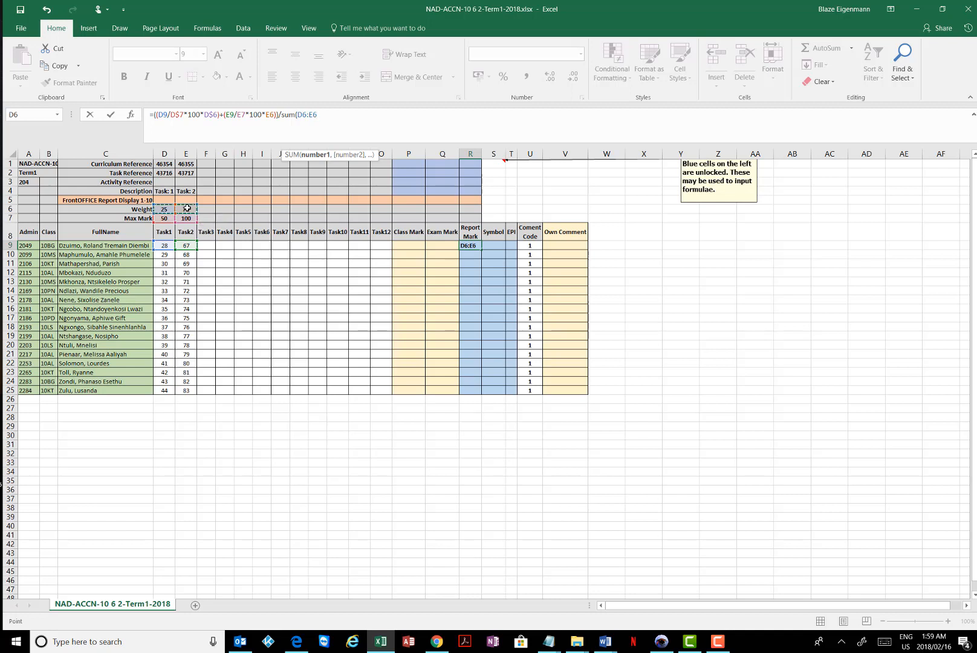
{"action": "type", "text": ")"}
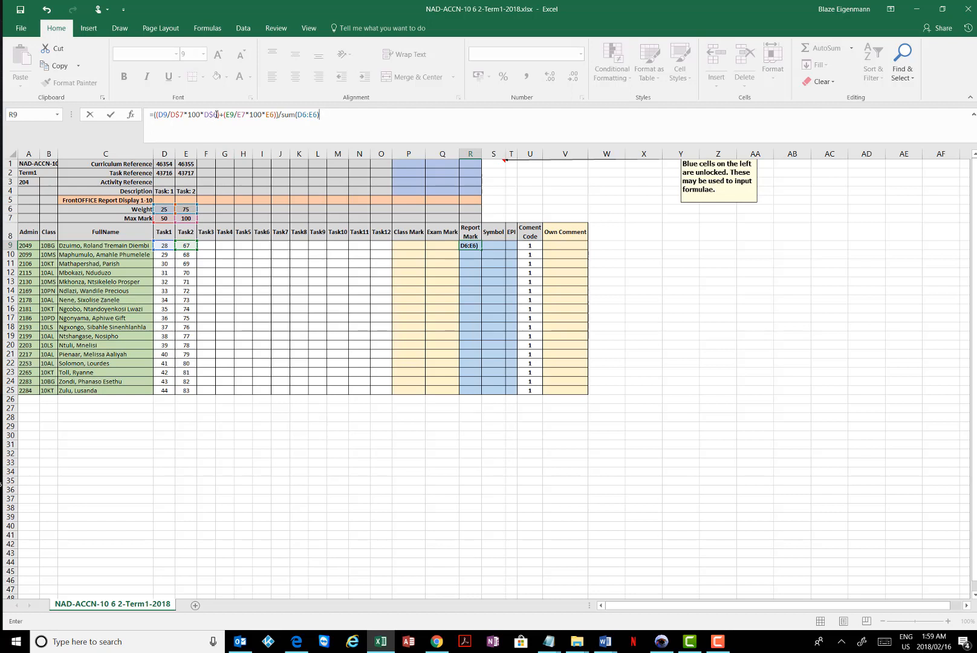
{"action": "left_click", "coordinate": [269, 115]}
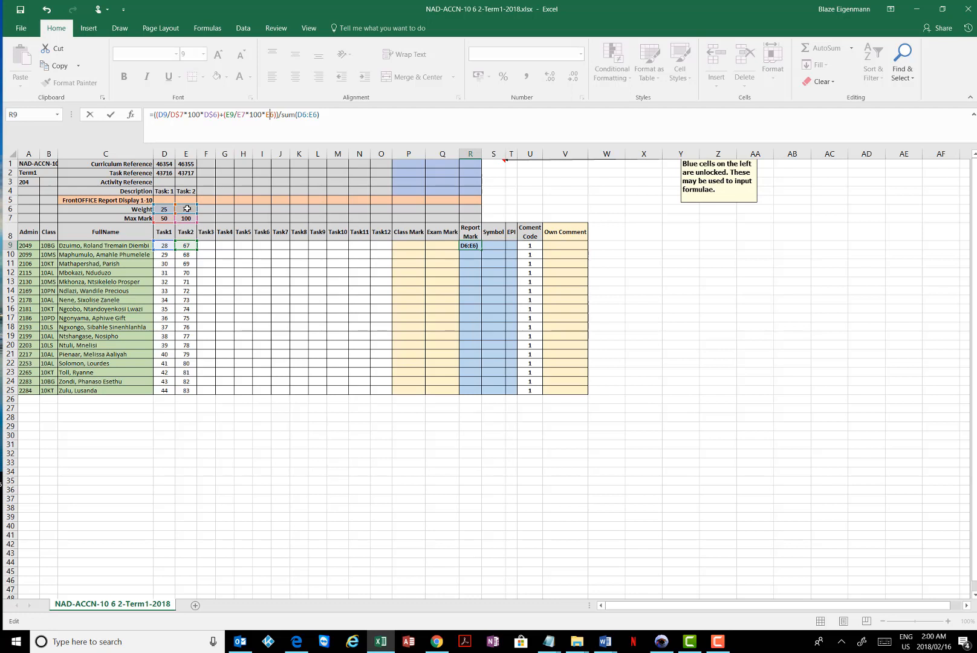
{"action": "type", "text": "$"}
{"action": "left_click", "coordinate": [306, 125]}
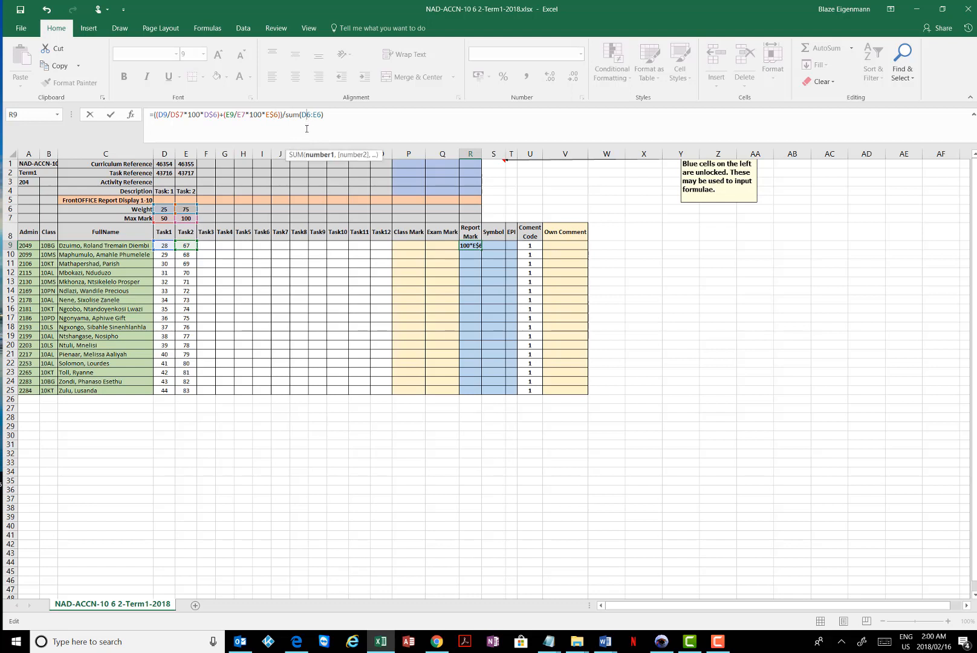
{"action": "type", "text": "$"}
{"action": "left_click", "coordinate": [324, 115]}
{"action": "type", "text": "$"}
{"action": "left_click", "coordinate": [359, 112]}
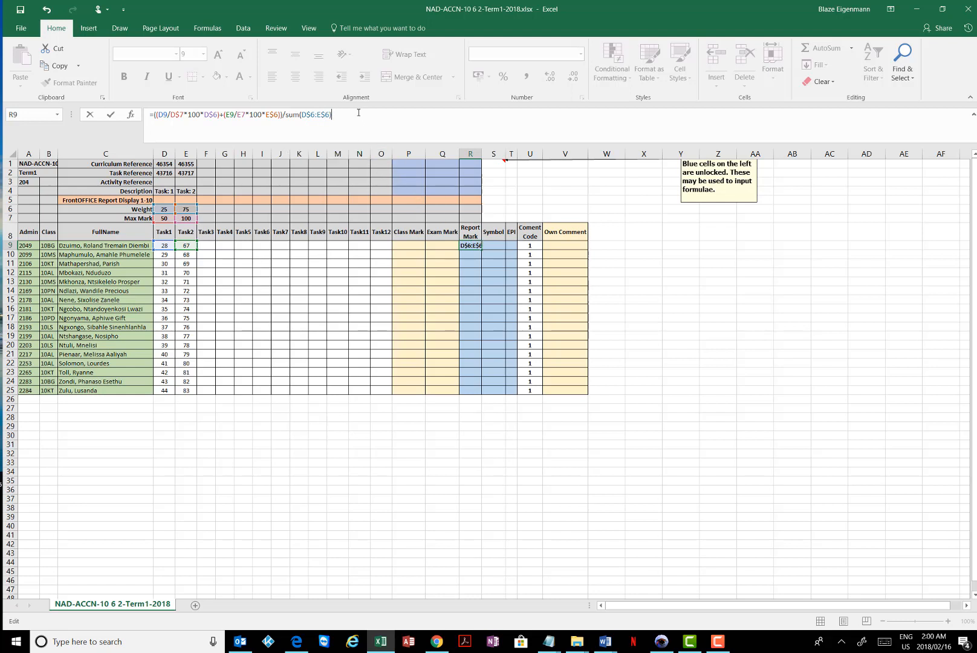
{"action": "key", "text": "Return"}
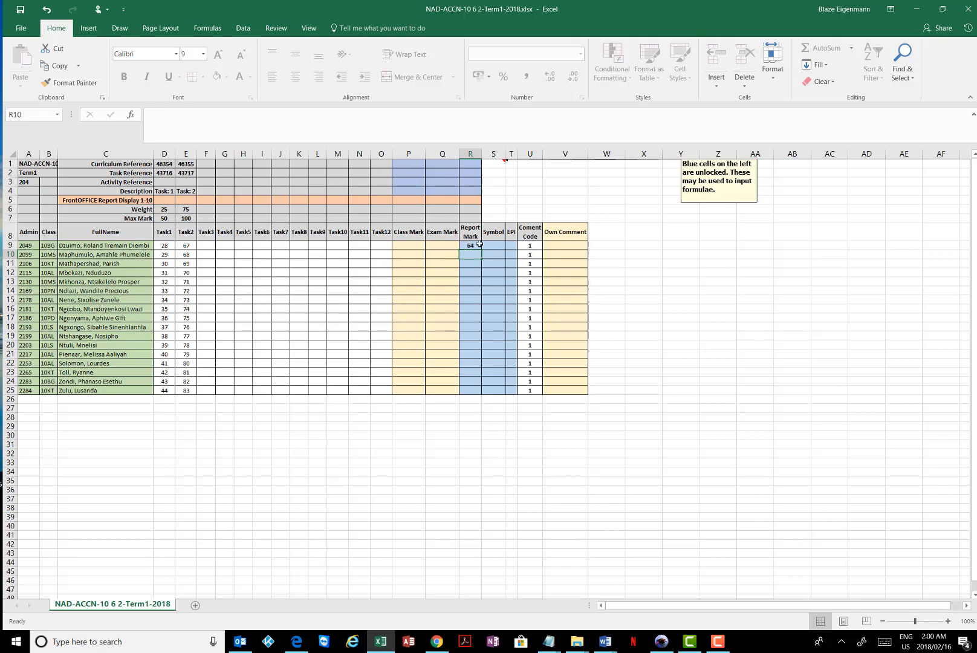
Copy the first learner's Report Mark formula from R9 into R10
{"action": "left_click", "coordinate": [470, 245]}
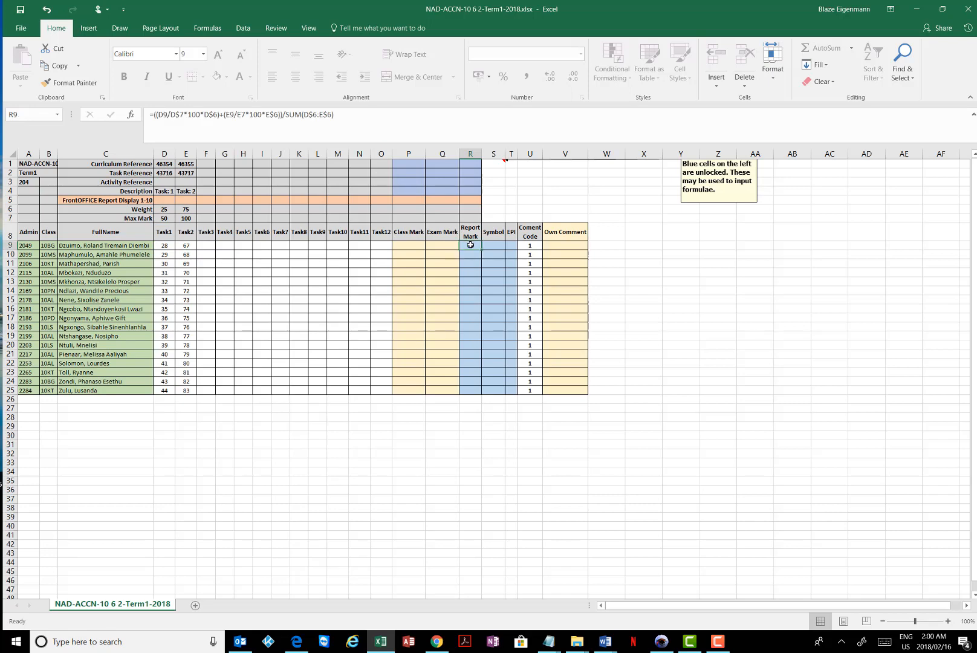
{"action": "right_click", "coordinate": [471, 245]}
{"action": "left_click", "coordinate": [494, 263]}
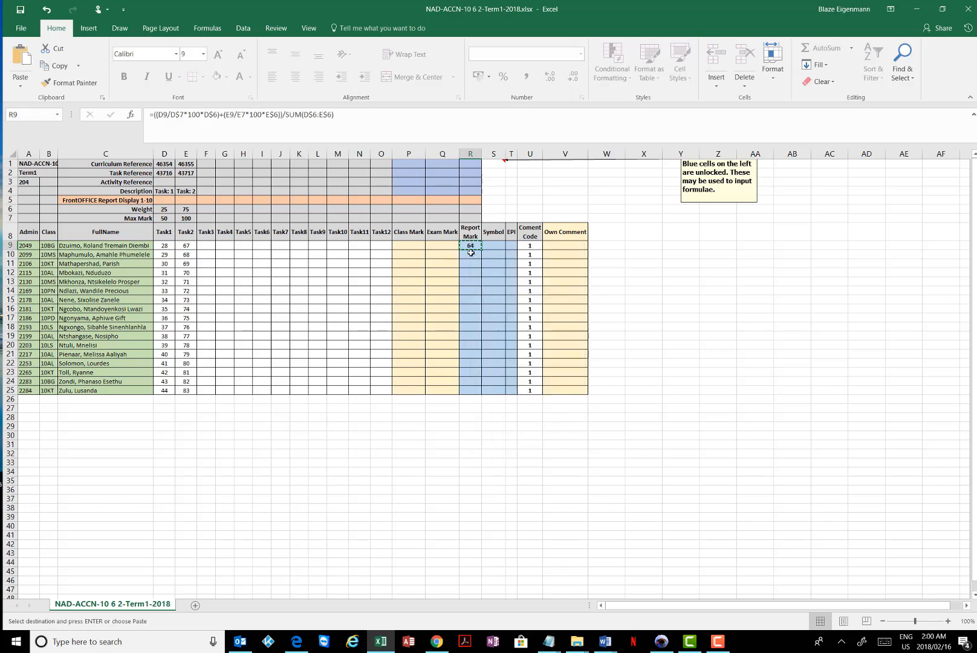
{"action": "left_click", "coordinate": [470, 253]}
{"action": "right_click", "coordinate": [471, 253]}
{"action": "left_click", "coordinate": [493, 292]}
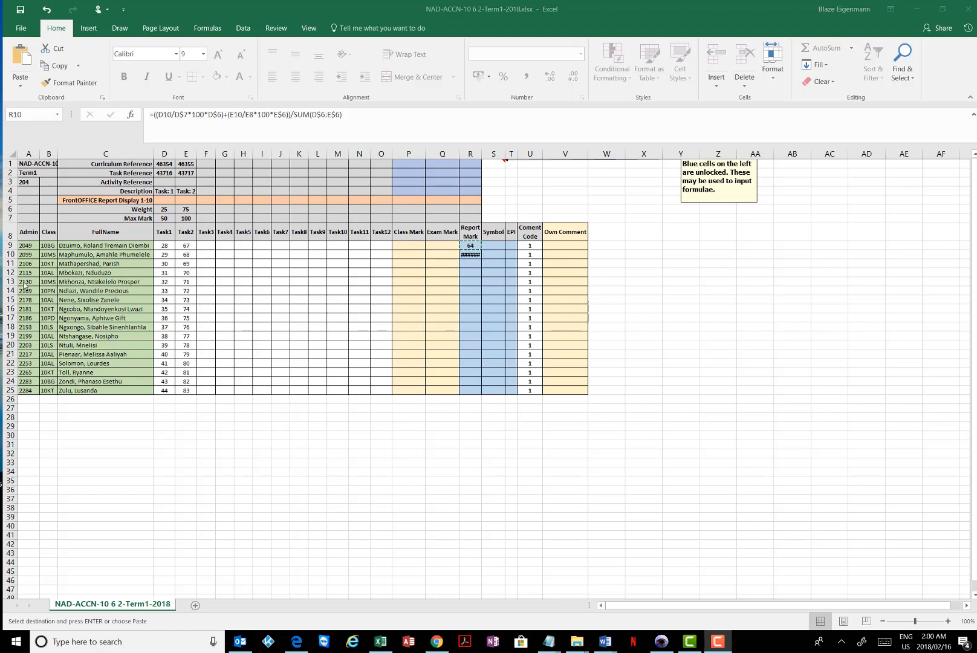
Change E7 to E$7 in R9's formula and recopy it to R10, giving 66
{"action": "key", "text": "Up"}
{"action": "key", "text": "F2"}
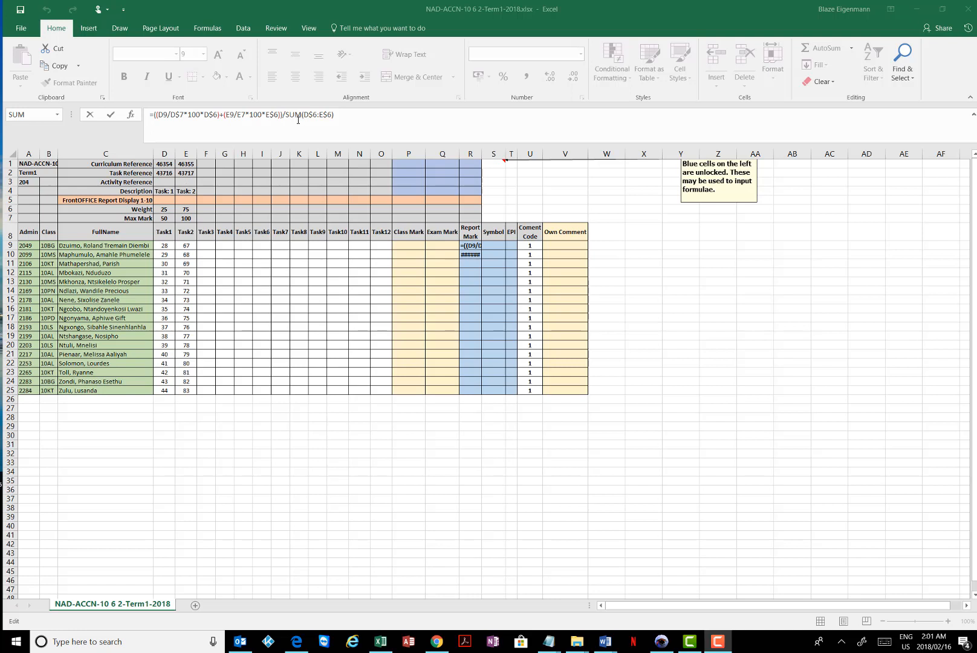
{"action": "left_click", "coordinate": [241, 114]}
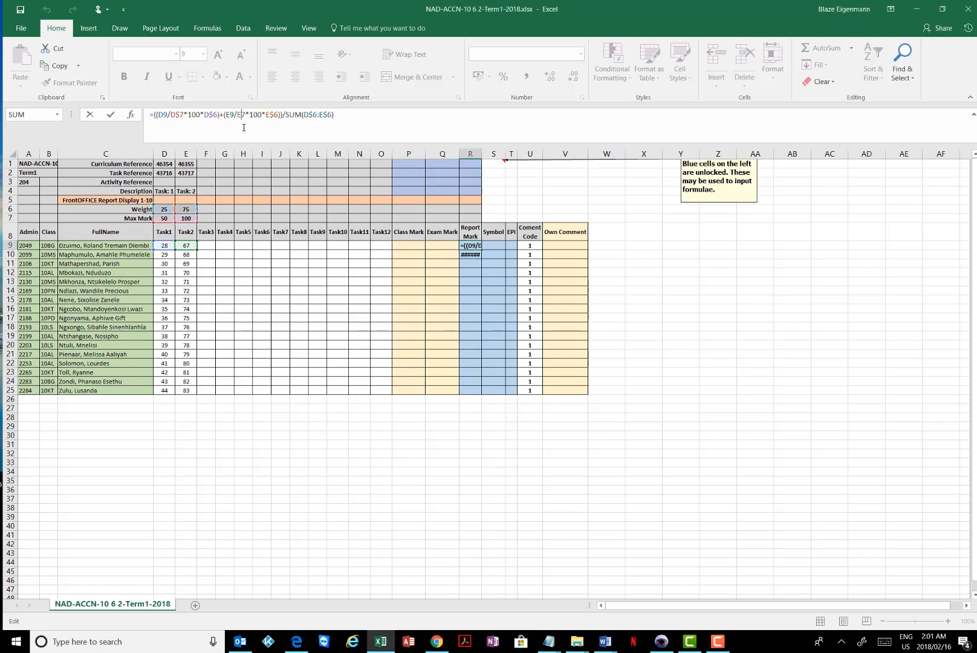
{"action": "type", "text": "$"}
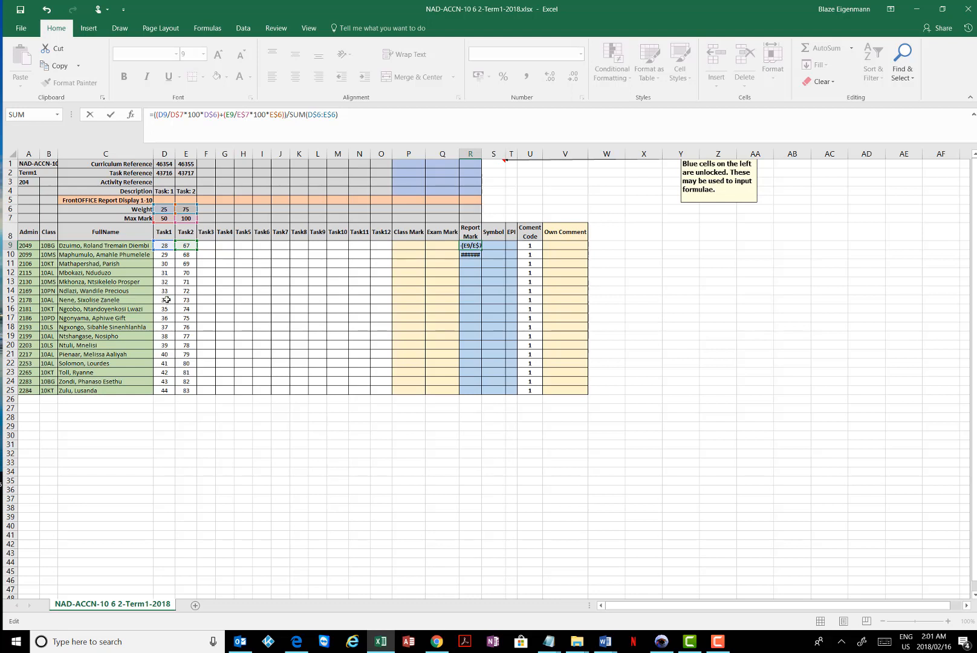
{"action": "key", "text": "Return"}
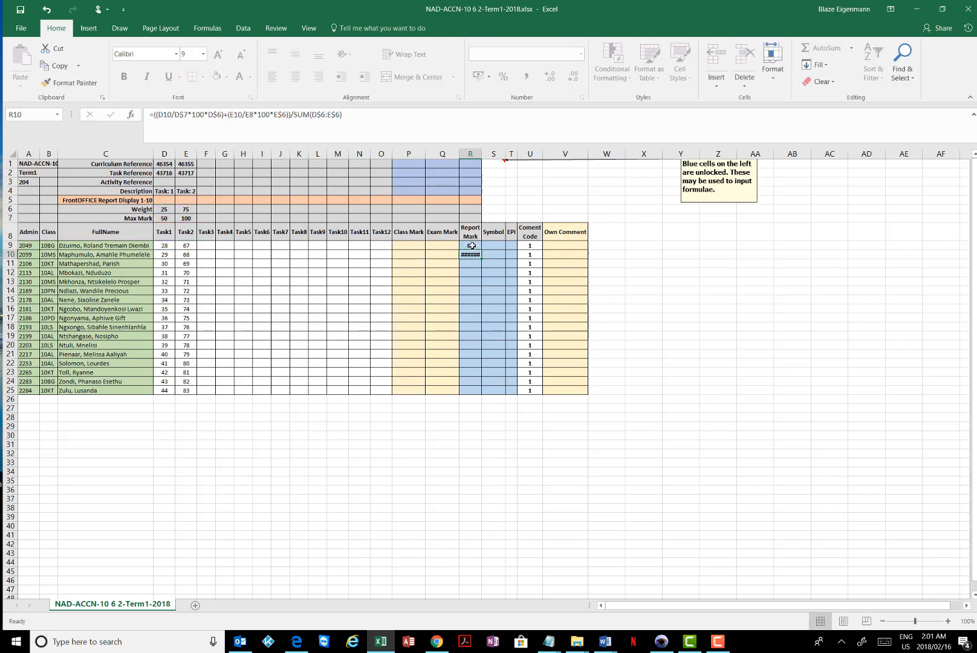
{"action": "right_click", "coordinate": [472, 253]}
{"action": "left_click", "coordinate": [495, 266]}
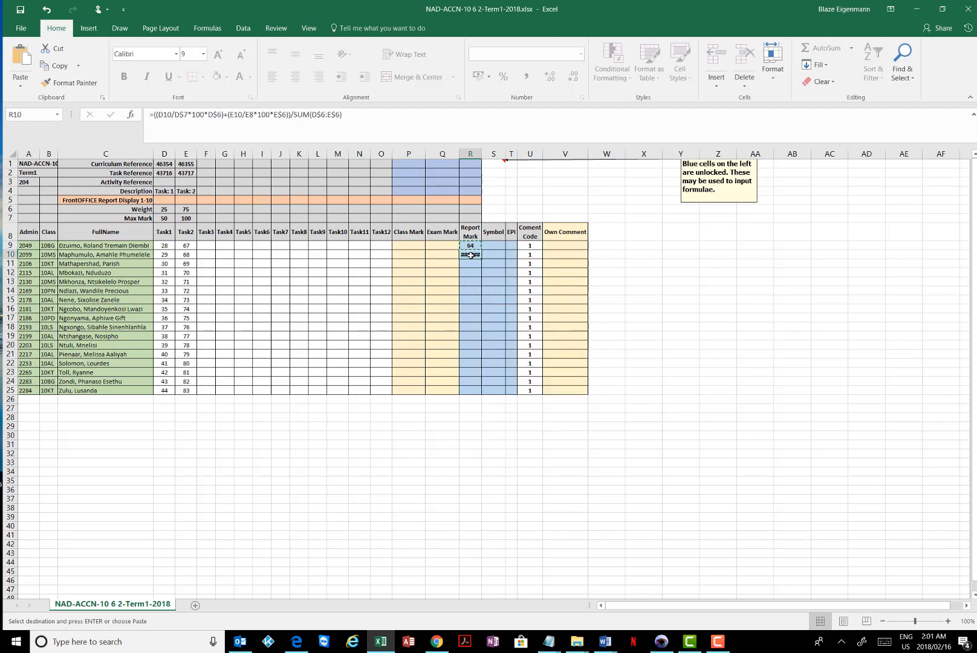
{"action": "right_click", "coordinate": [471, 255]}
{"action": "left_click", "coordinate": [494, 304]}
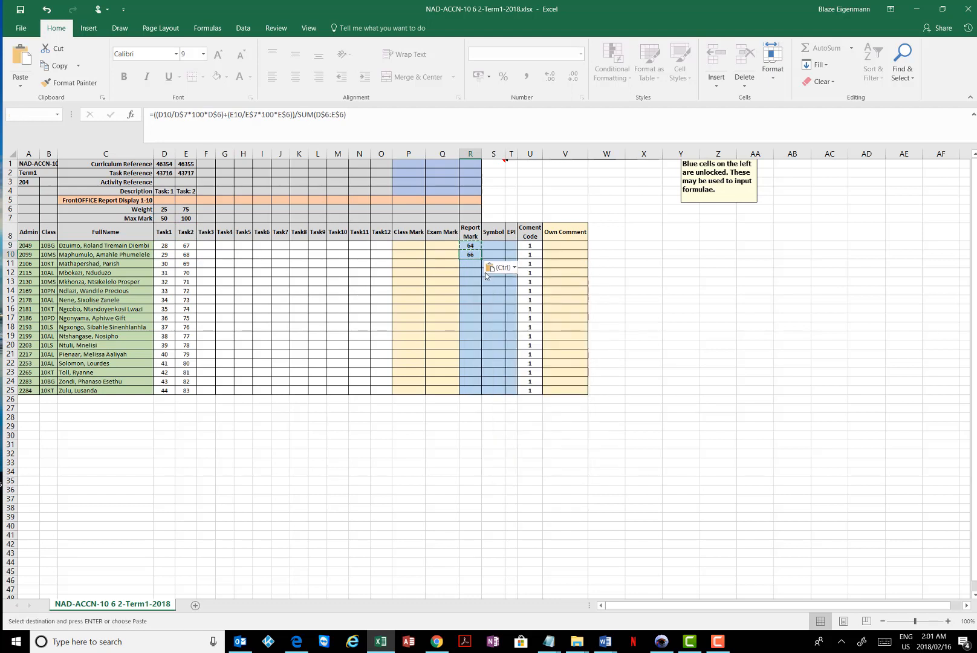
{"action": "left_click", "coordinate": [315, 114]}
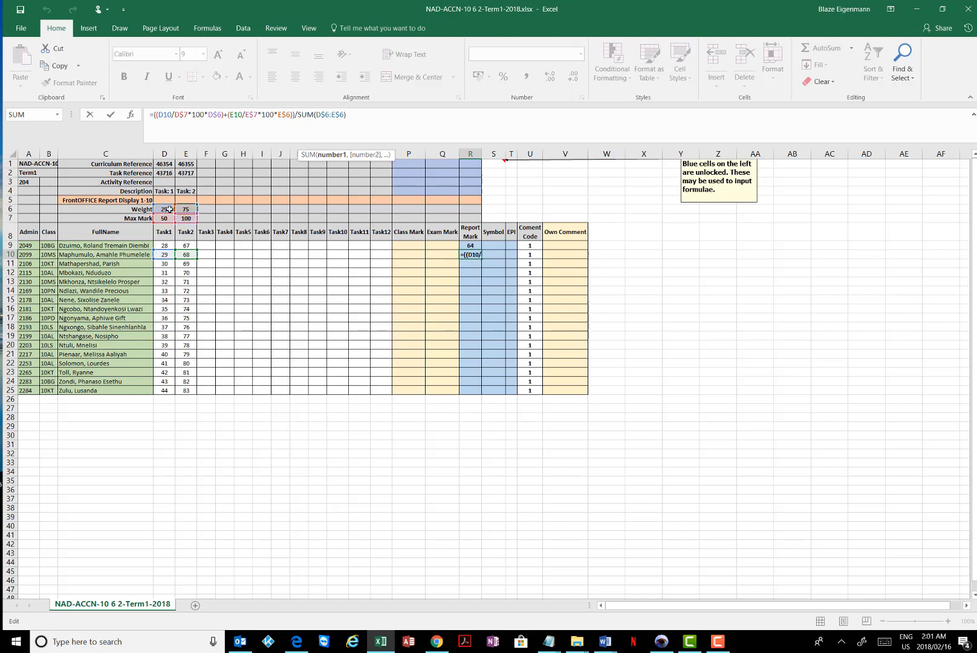
Copy R10's Report Mark formula into R11 for the third learner (67)
{"action": "key", "text": "Return"}
{"action": "right_click", "coordinate": [471, 255]}
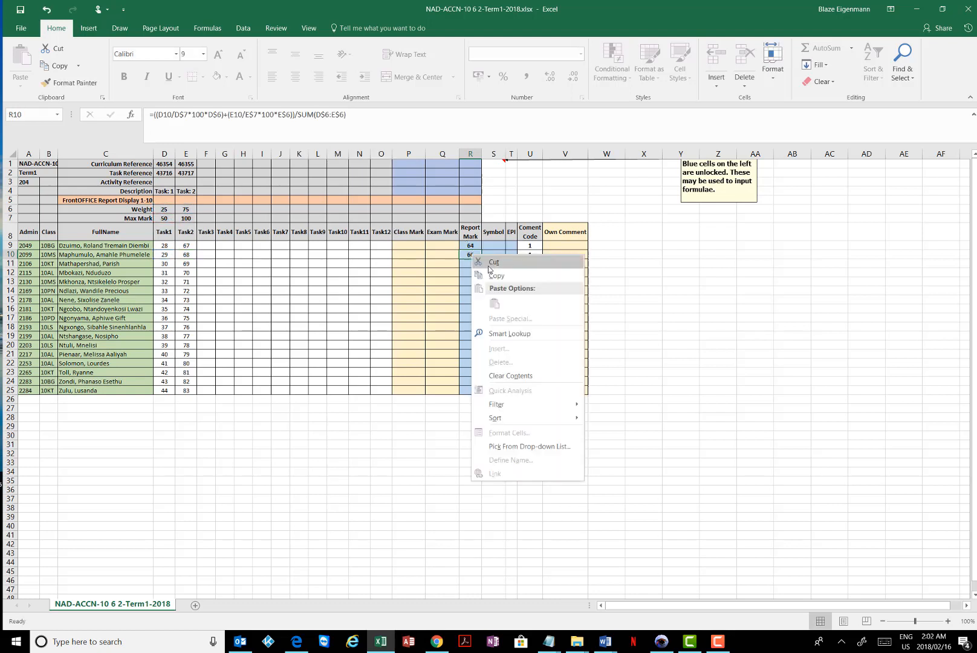
{"action": "left_click", "coordinate": [497, 276]}
{"action": "right_click", "coordinate": [471, 263]}
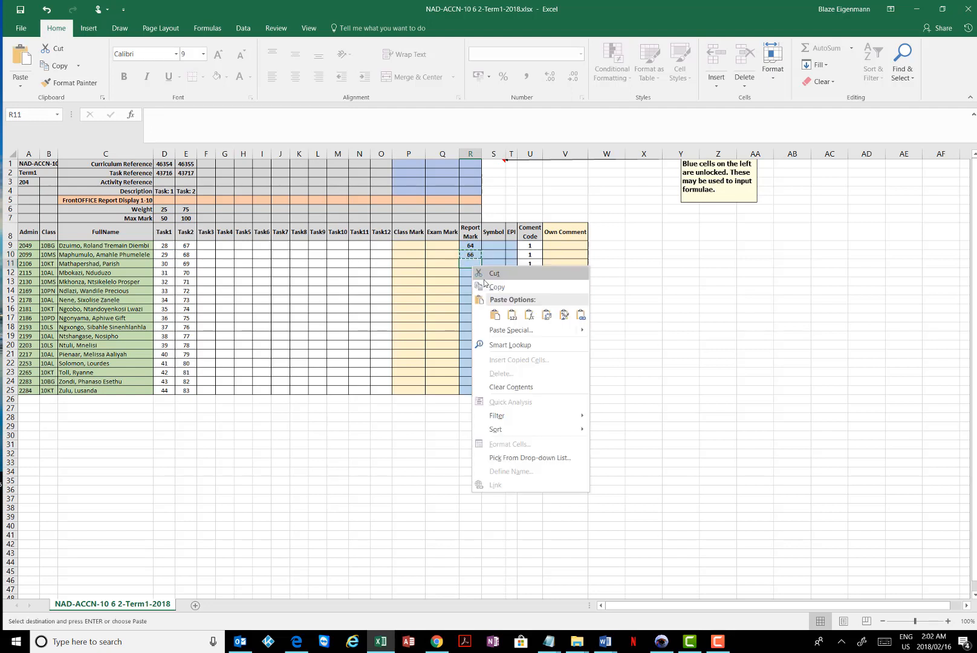
{"action": "left_click", "coordinate": [494, 315]}
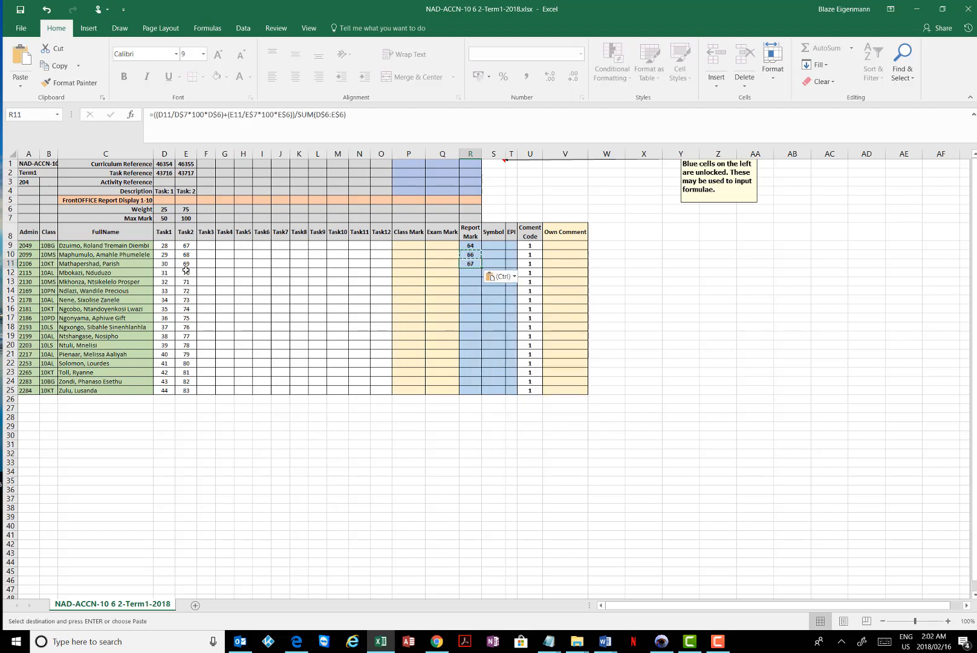
{"action": "left_click", "coordinate": [258, 115]}
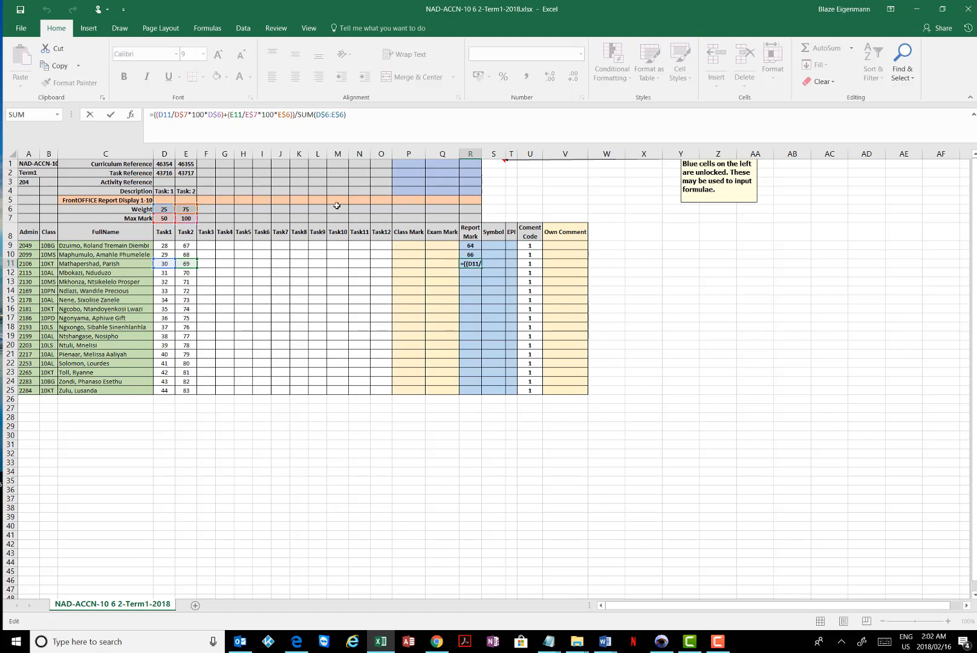
{"action": "key", "text": "Return"}
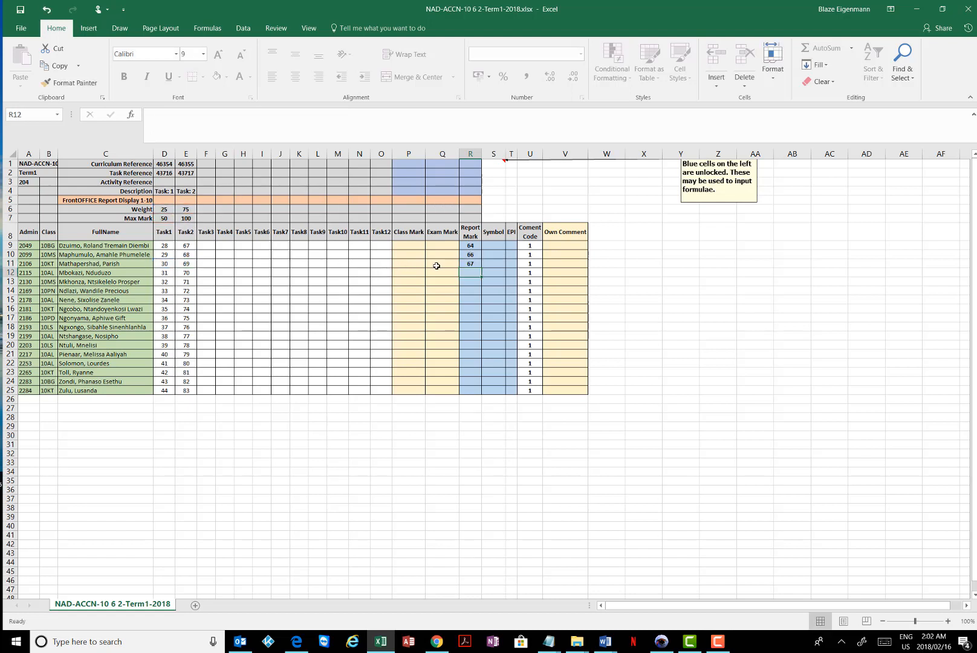
Paste R11's formula into R12:R25 for the remaining learners
{"action": "left_click", "coordinate": [470, 264]}
{"action": "right_click", "coordinate": [471, 264]}
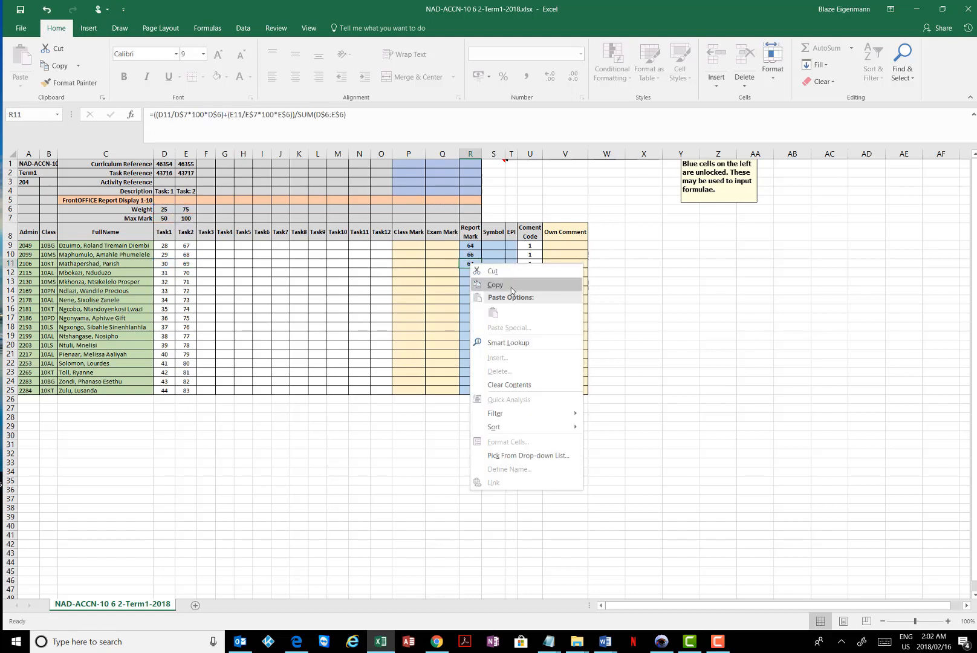
{"action": "left_click", "coordinate": [502, 279]}
{"action": "left_click_drag", "start_coordinate": [470, 273], "coordinate": [469, 388]}
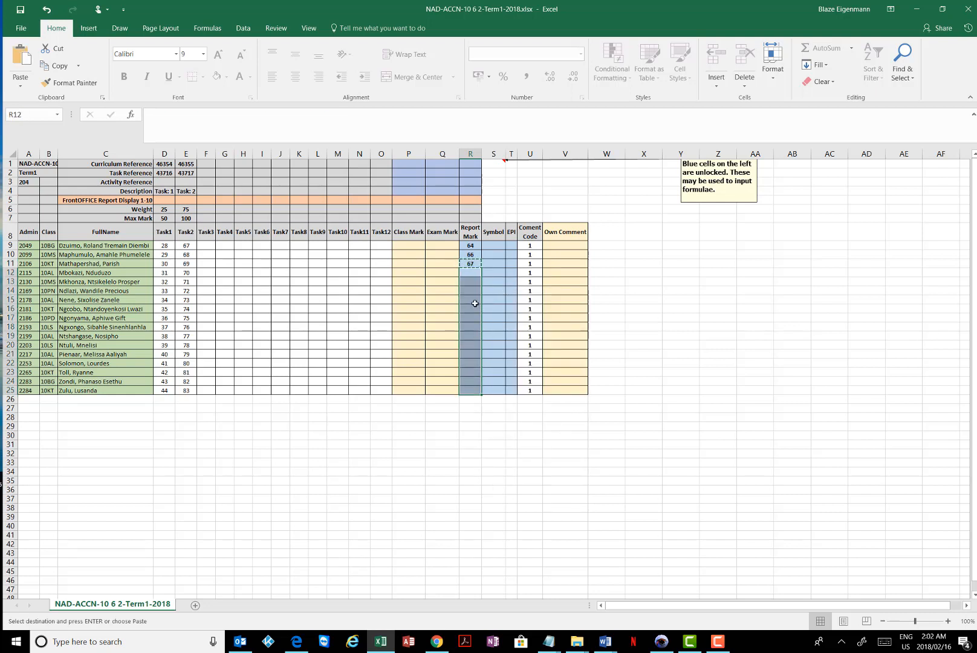
{"action": "right_click", "coordinate": [474, 302]}
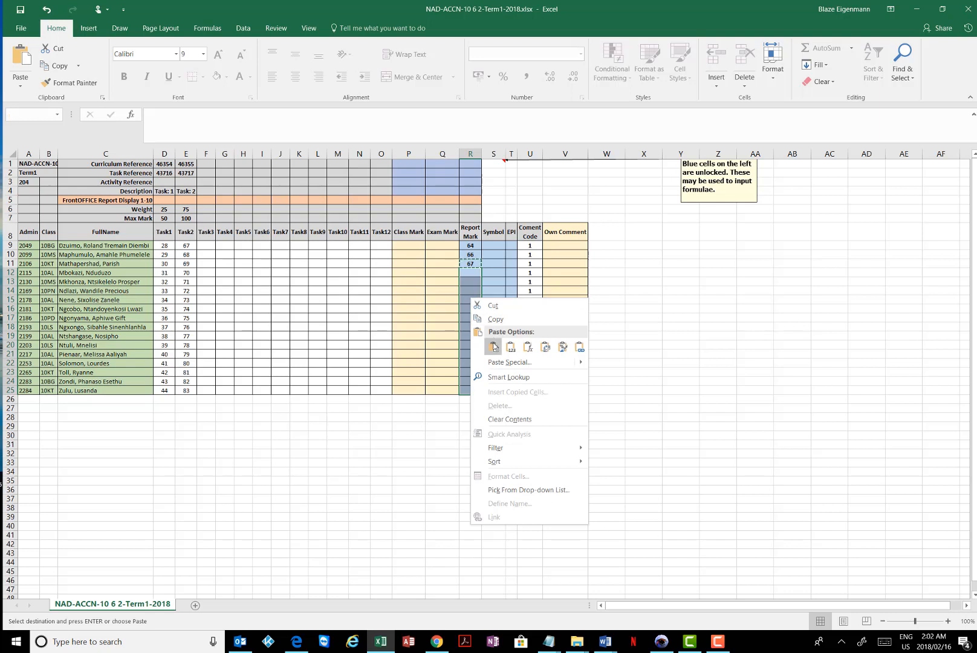
{"action": "left_click", "coordinate": [495, 346]}
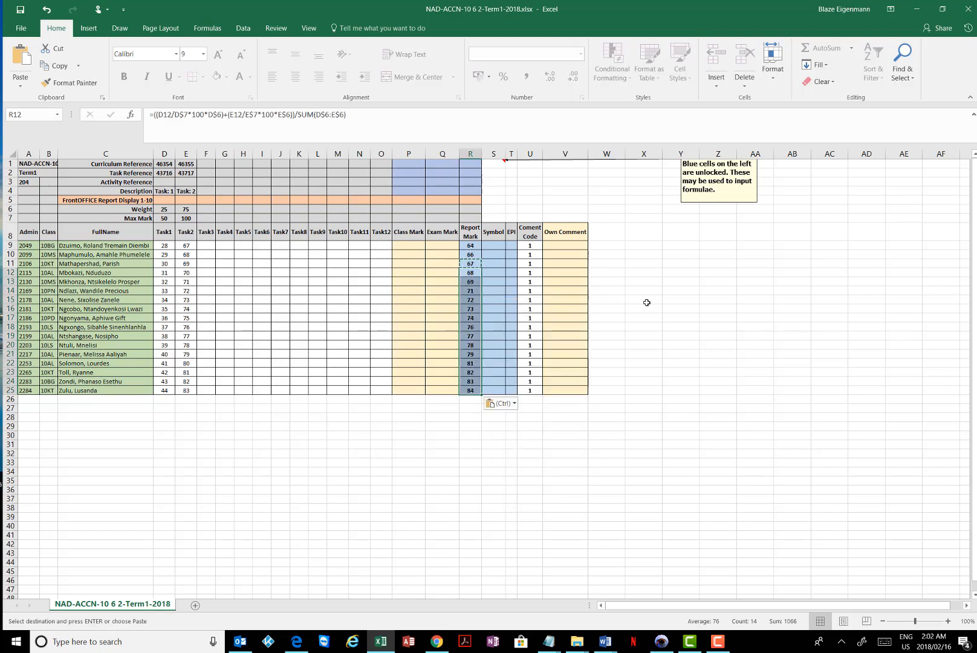
{"action": "left_click", "coordinate": [640, 273]}
{"action": "key", "text": "Return"}
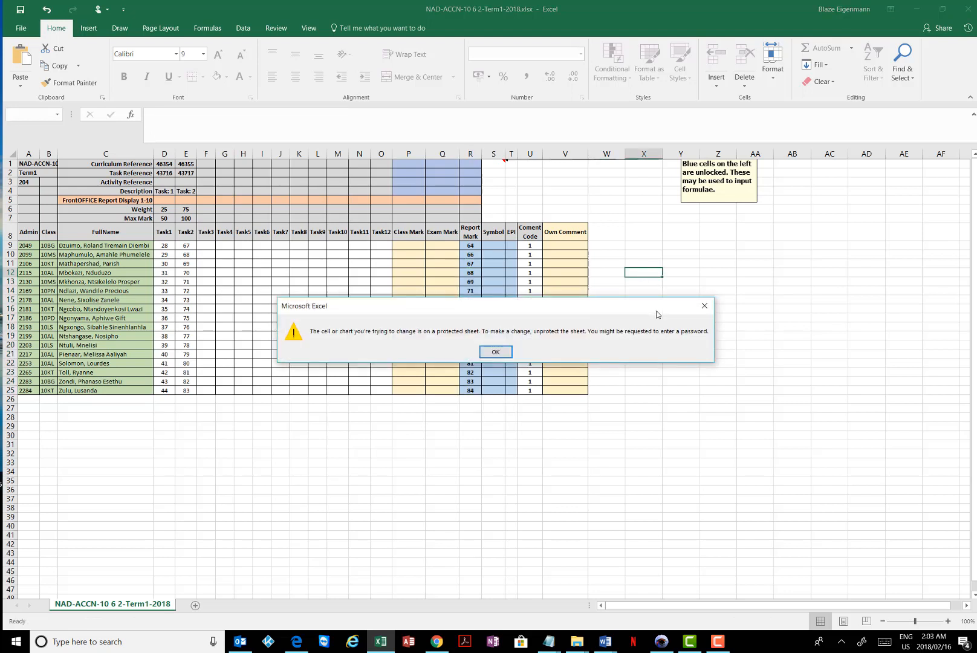
{"action": "left_click", "coordinate": [496, 353]}
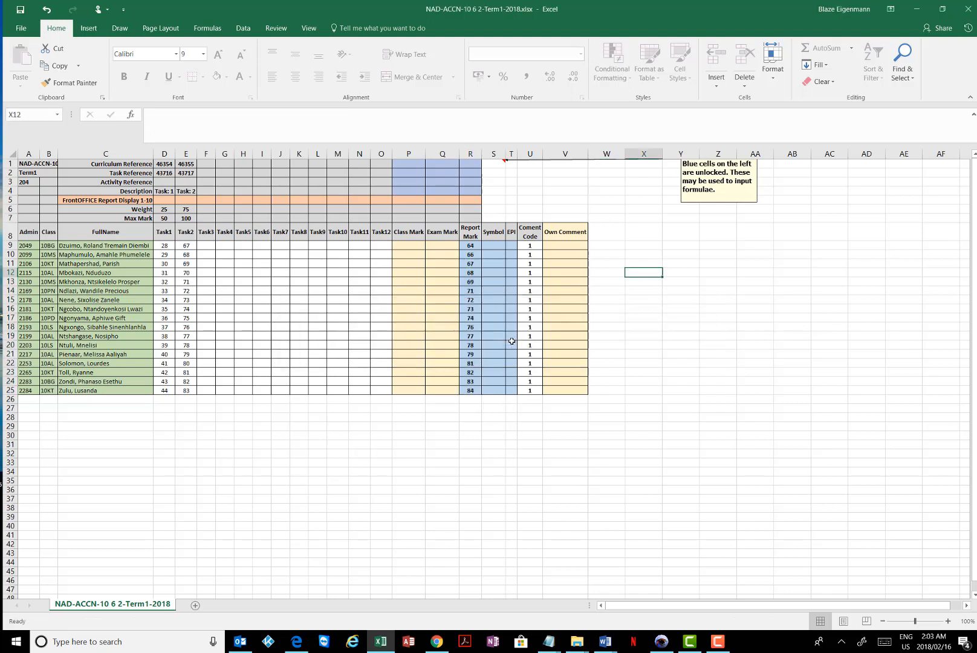
{"action": "left_click", "coordinate": [388, 268]}
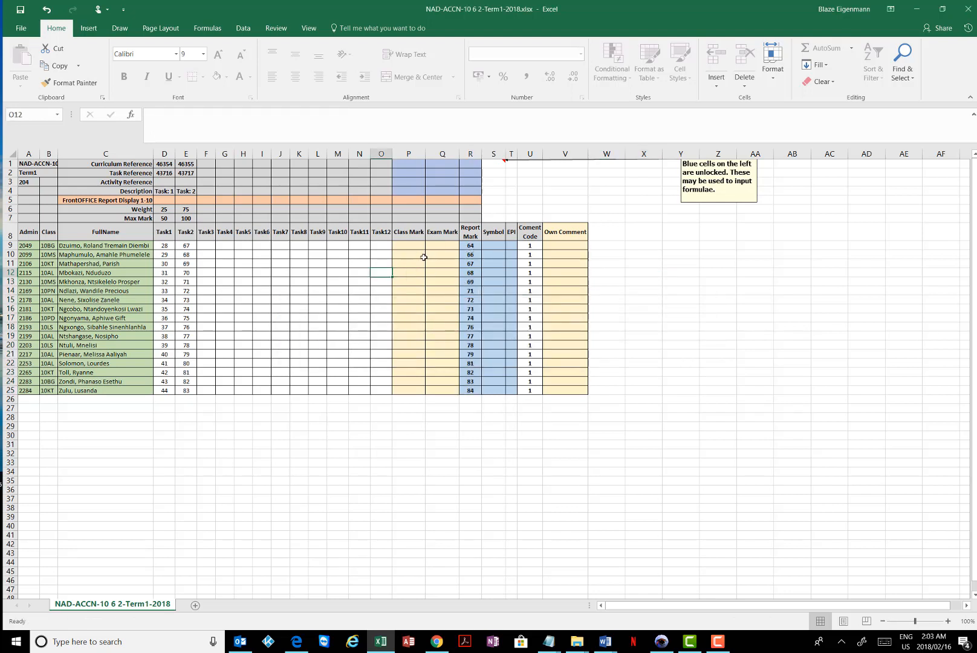
{"action": "left_click", "coordinate": [188, 248]}
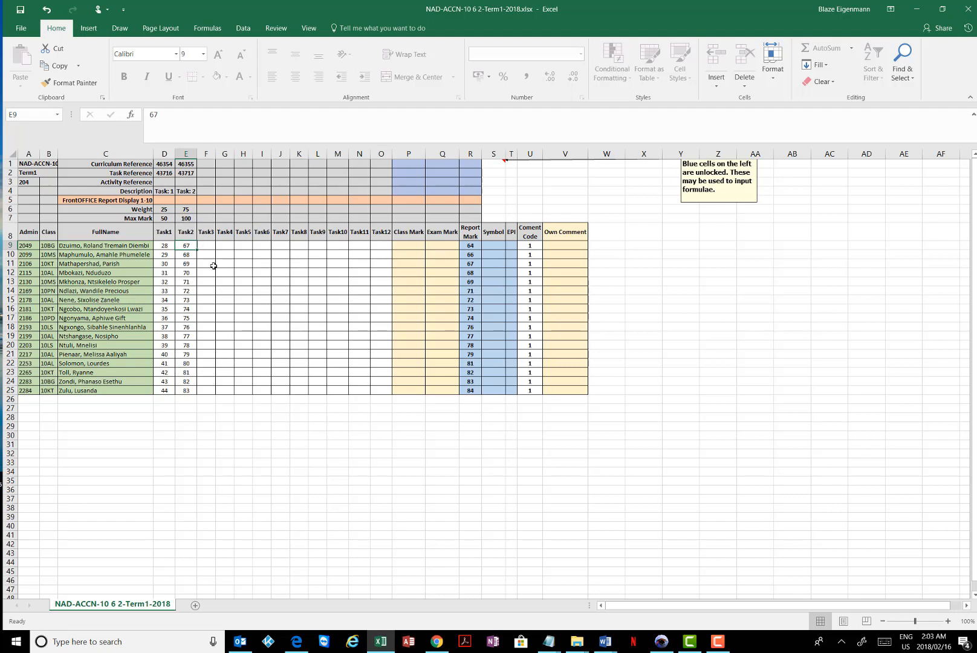
{"action": "type", "text": "101"}
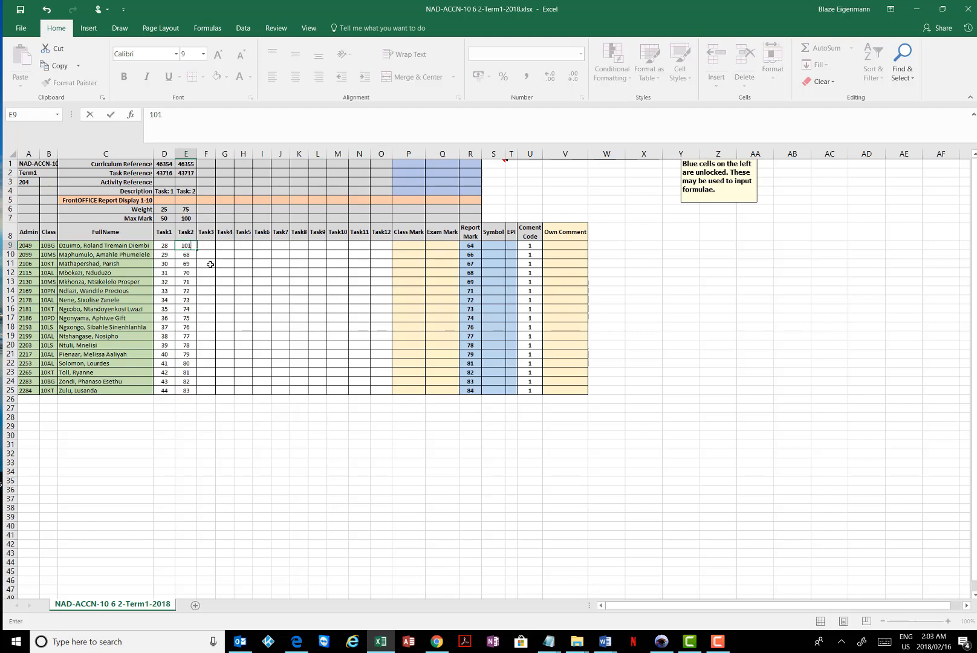
{"action": "key", "text": "Return"}
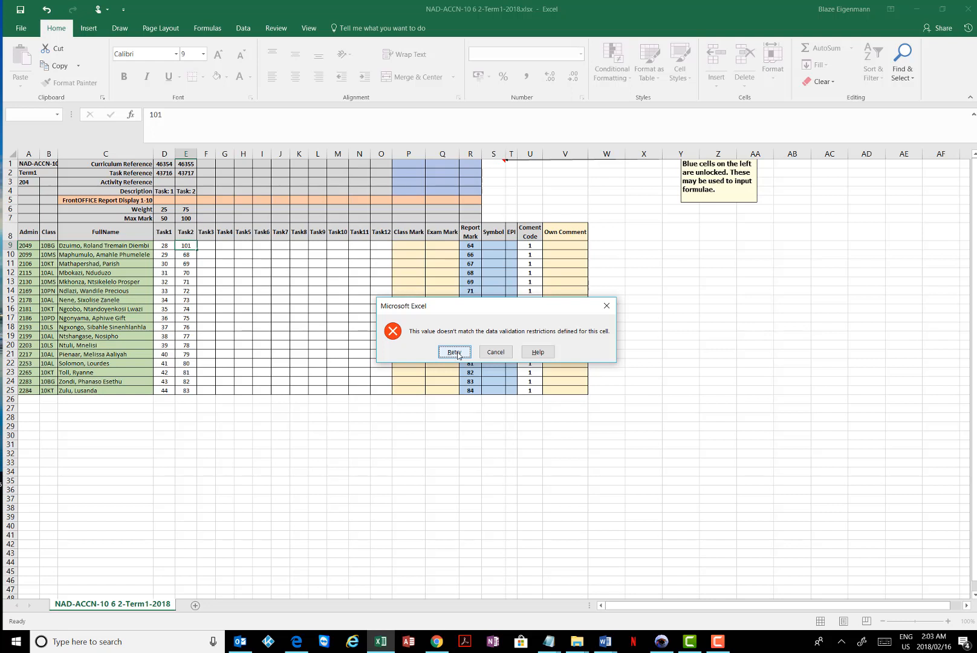
{"action": "left_click", "coordinate": [455, 352]}
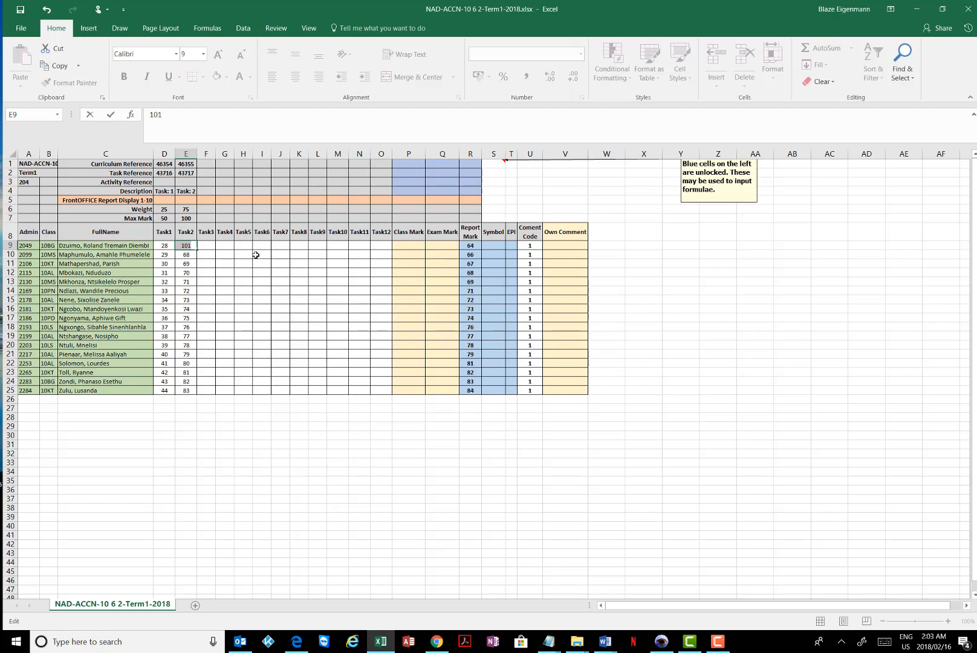
{"action": "type", "text": "67"}
{"action": "left_click", "coordinate": [211, 249]}
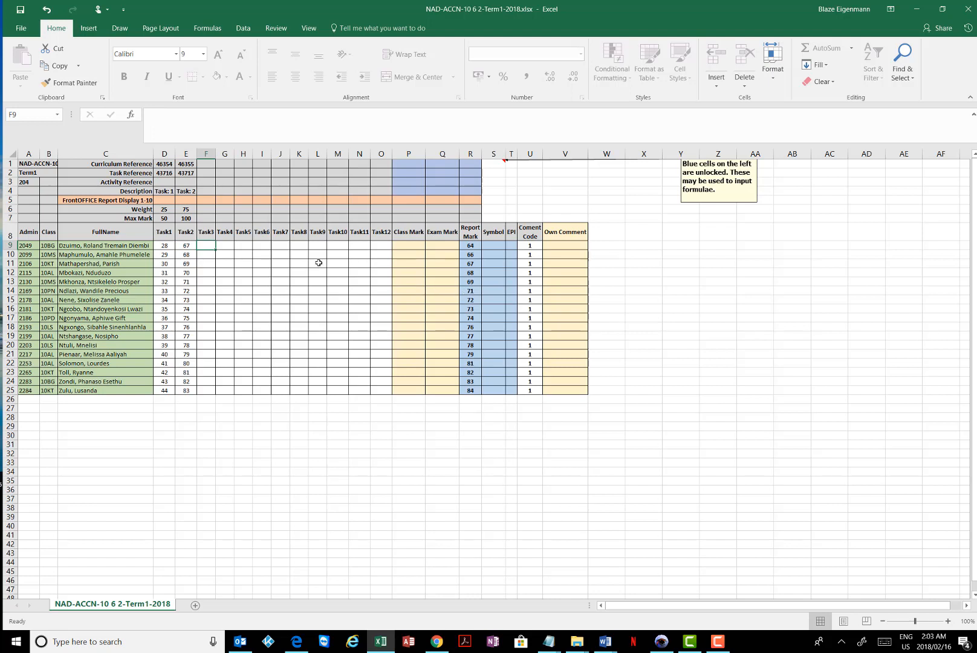
Enter 1000 in U9 and fill comment codes 1000–1016 down to U25
{"action": "left_click", "coordinate": [528, 245]}
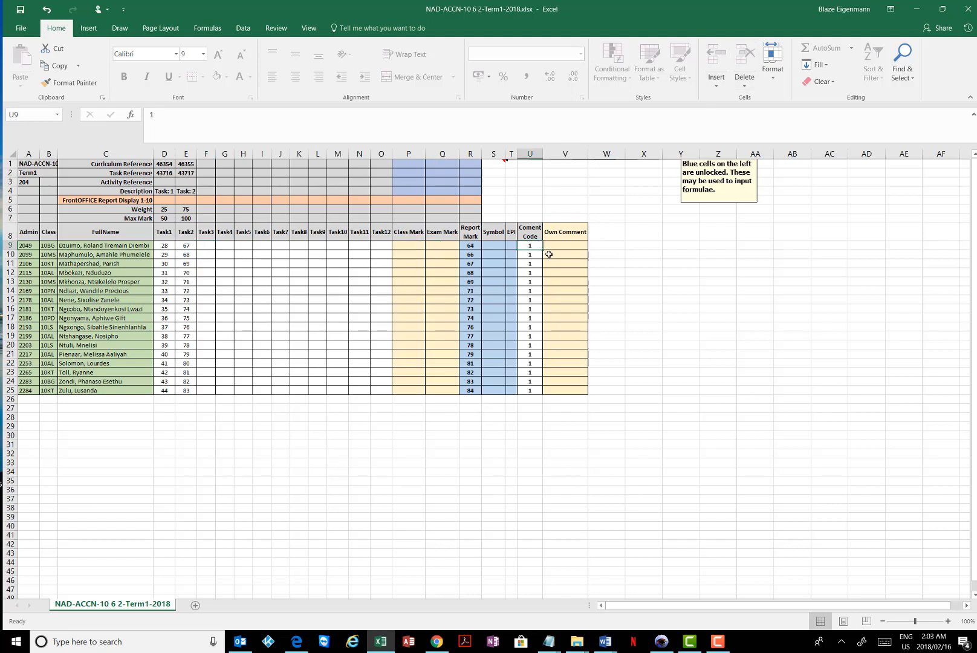
{"action": "type", "text": "100"}
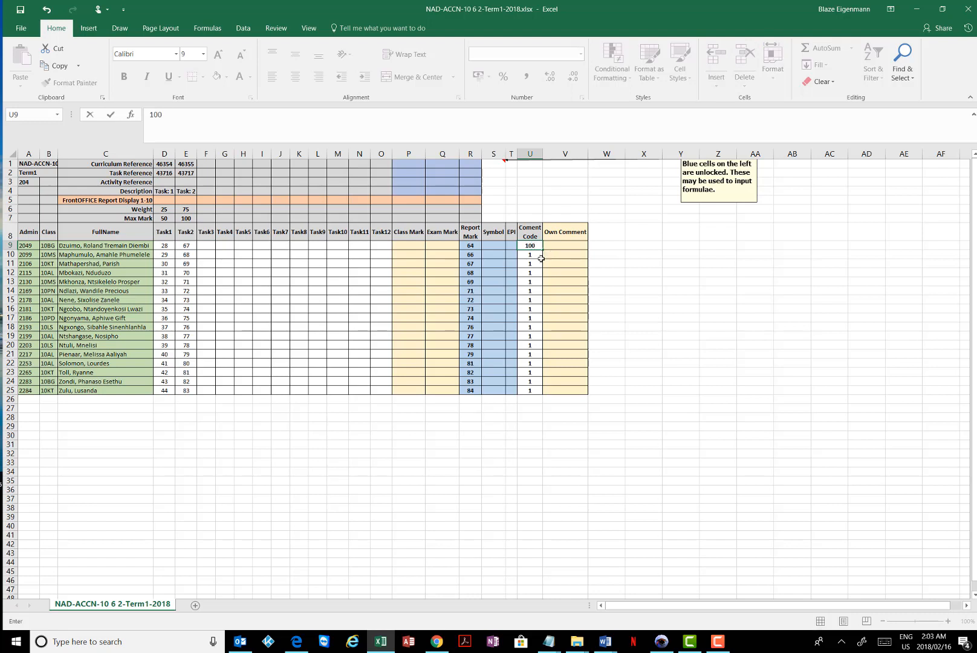
{"action": "type", "text": "0"}
{"action": "key", "text": "Return"}
{"action": "left_click", "coordinate": [537, 246]}
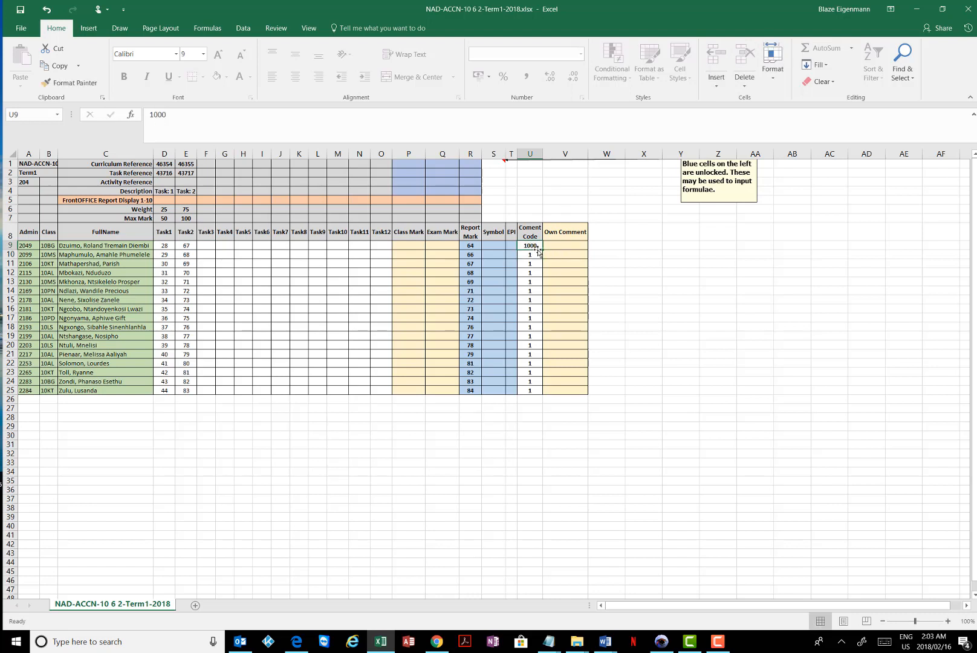
{"action": "left_click_drag", "start_coordinate": [540, 248], "coordinate": [544, 393]}
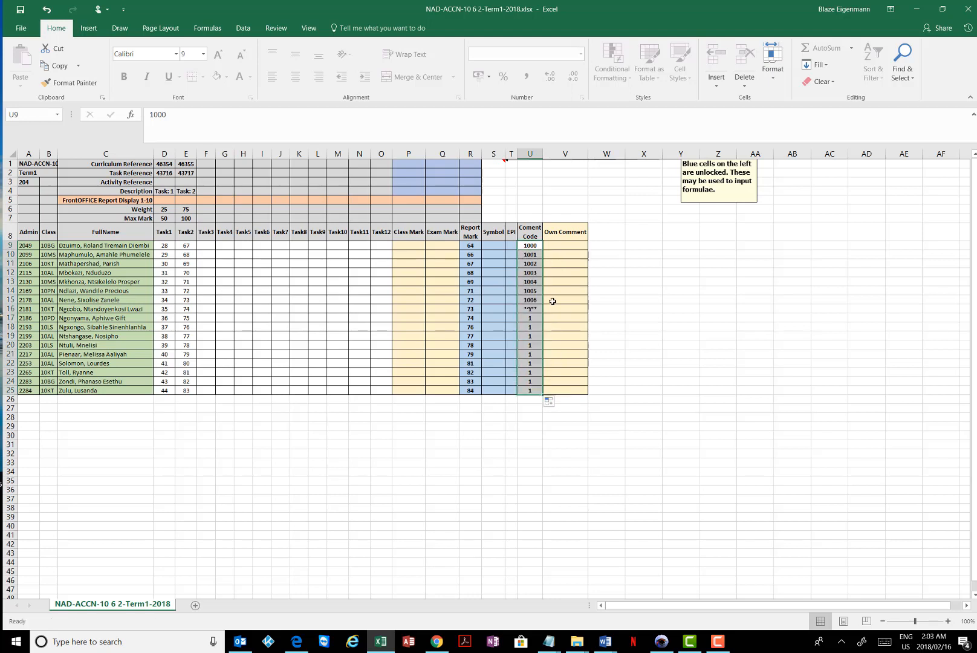
Clear the codes in U11 and U19 and type own comments in V11 and V19
{"action": "left_click", "coordinate": [542, 264]}
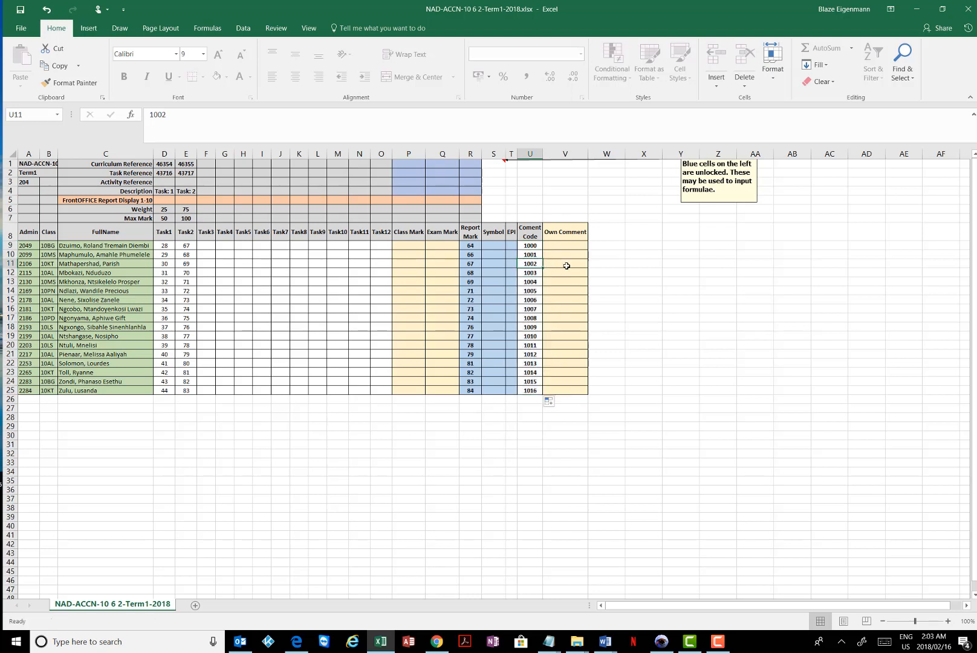
{"action": "key", "text": "Delete"}
{"action": "left_click", "coordinate": [563, 264]}
{"action": "type", "text": "ewherrteryryhrh"}
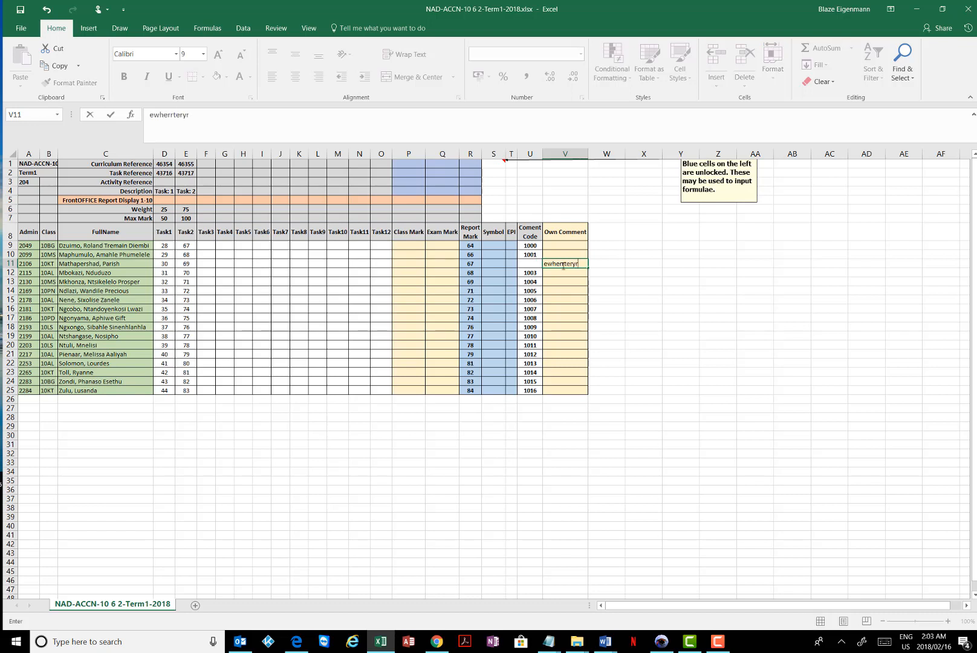
{"action": "left_click", "coordinate": [545, 338]}
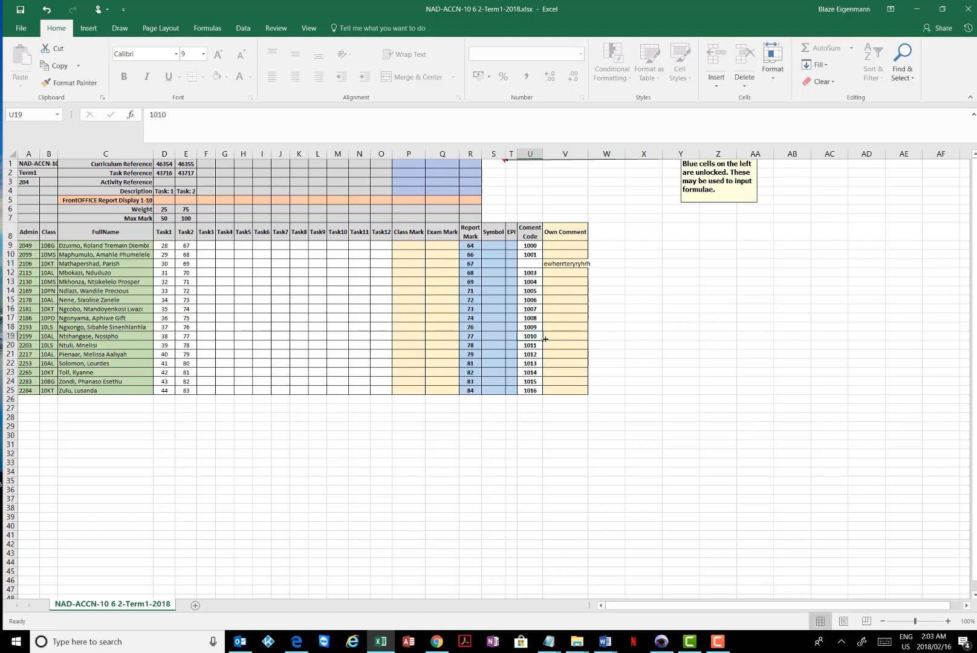
{"action": "key", "text": "Delete"}
{"action": "left_click", "coordinate": [551, 336]}
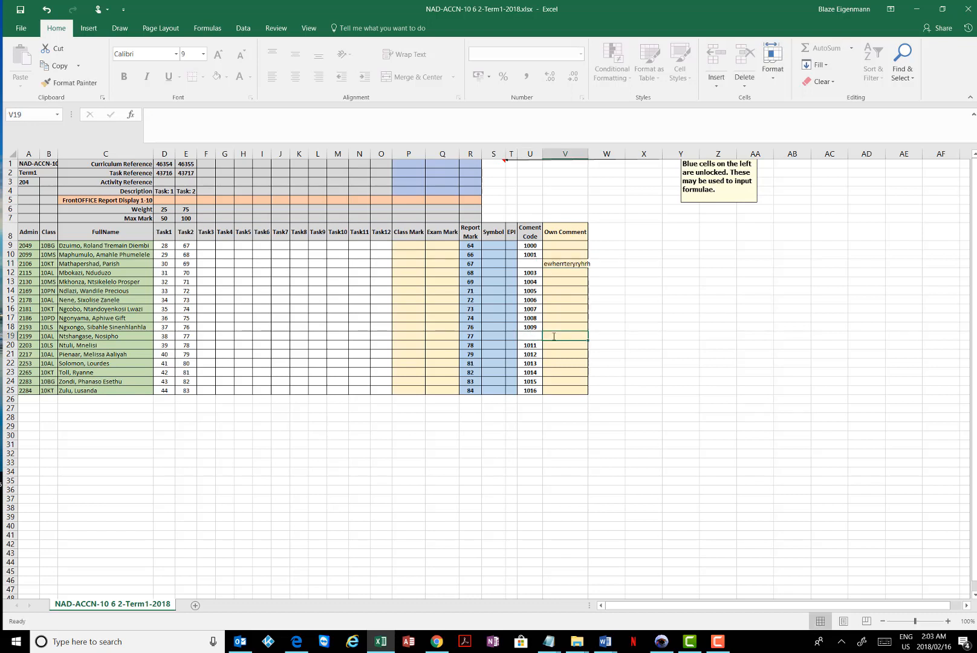
{"action": "type", "text": "rgthgrtyhvrhvryh"}
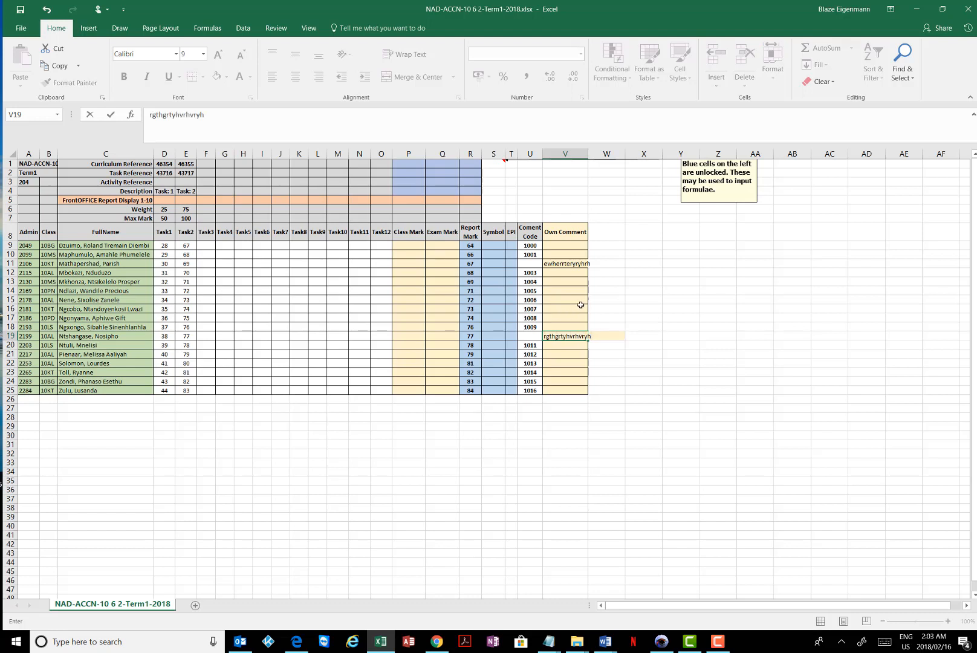
{"action": "left_click", "coordinate": [579, 305]}
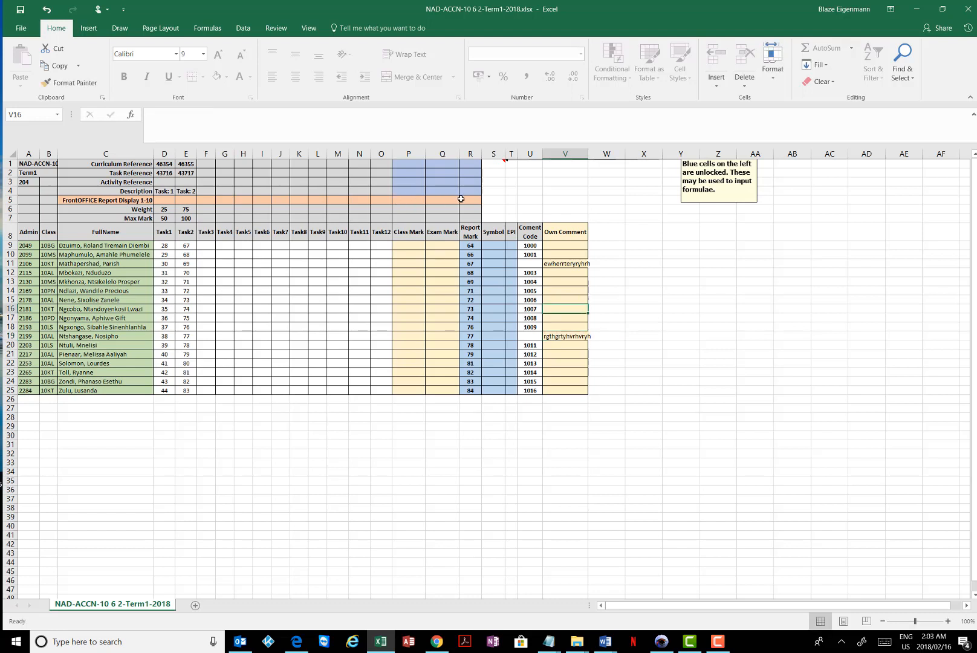
{"action": "left_click", "coordinate": [467, 201]}
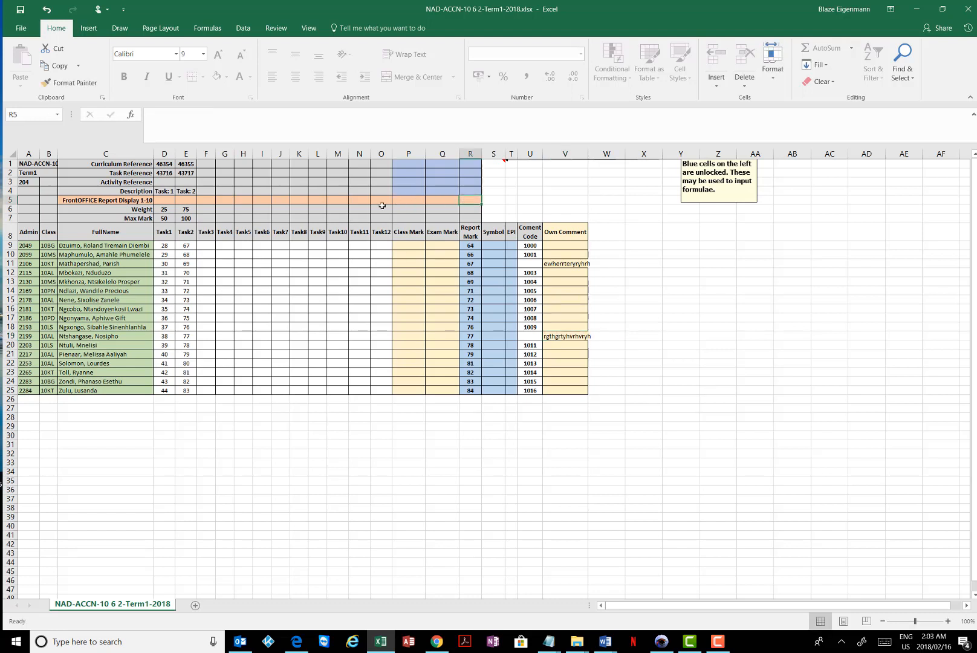
Enter 1 as the Report Display value in R5, then close Excel saving the marksheet
{"action": "left_click", "coordinate": [102, 202]}
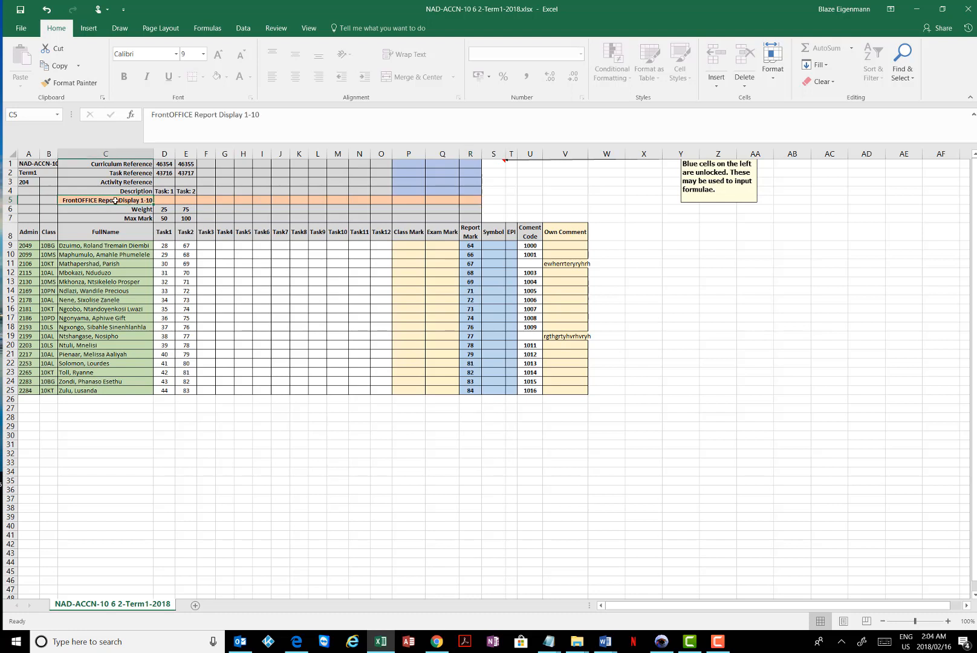
{"action": "left_click_drag", "start_coordinate": [115, 201], "coordinate": [468, 200]}
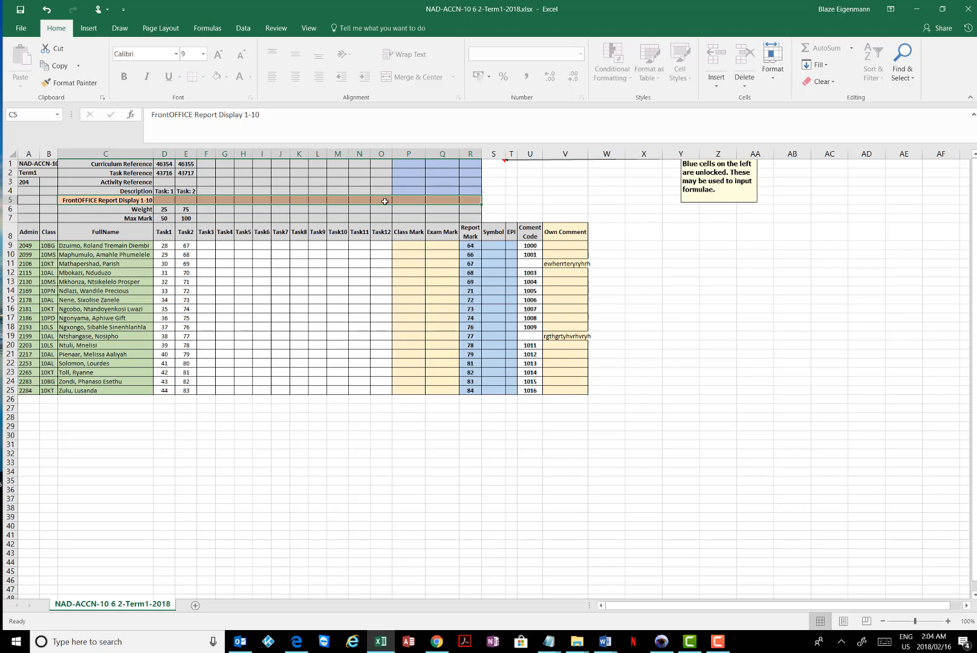
{"action": "left_click", "coordinate": [471, 198]}
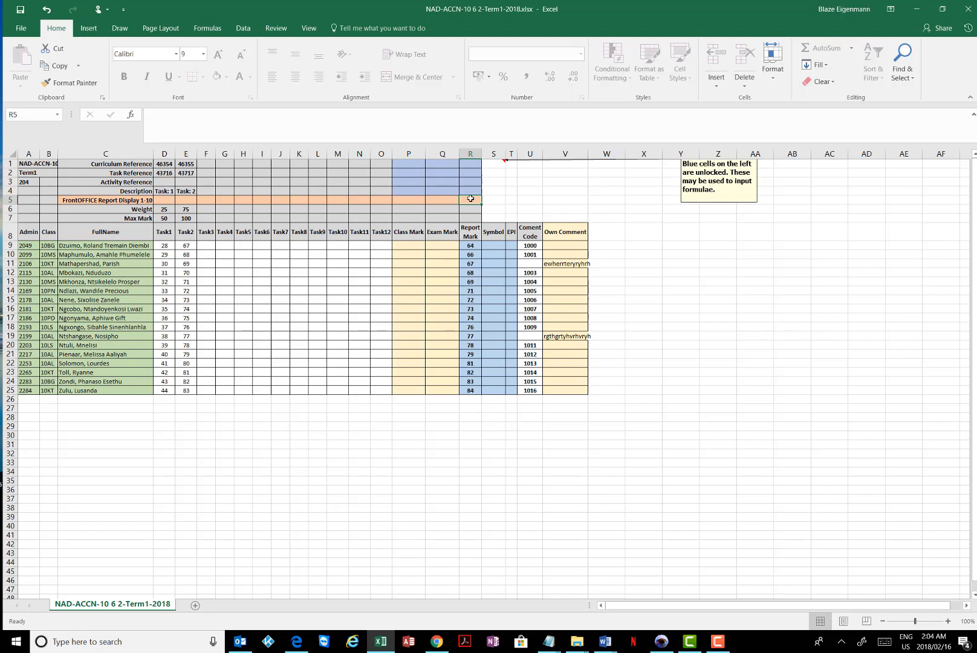
{"action": "type", "text": "1"}
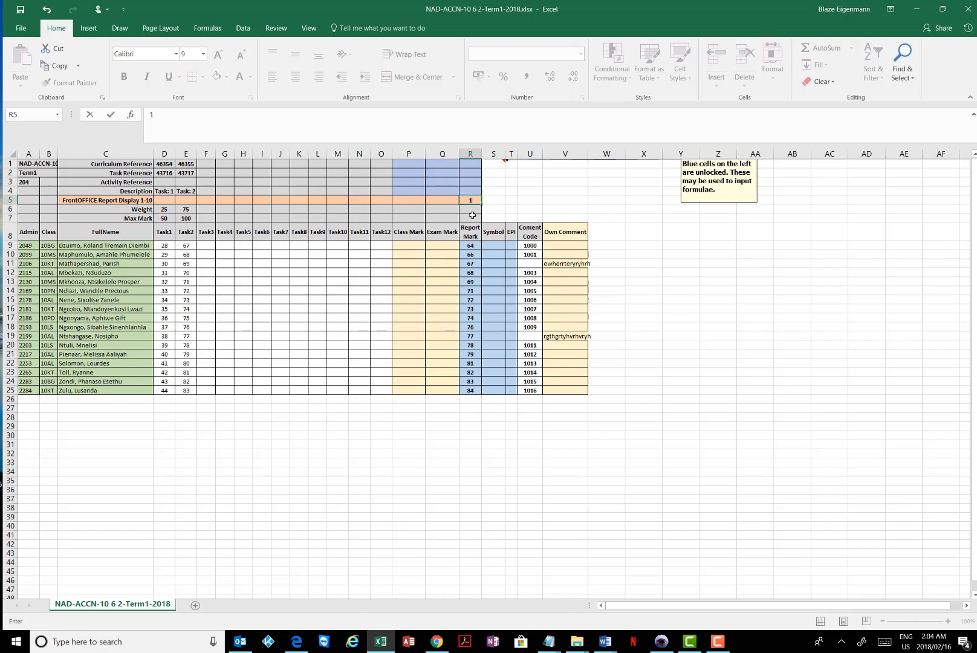
{"action": "left_click", "coordinate": [472, 215]}
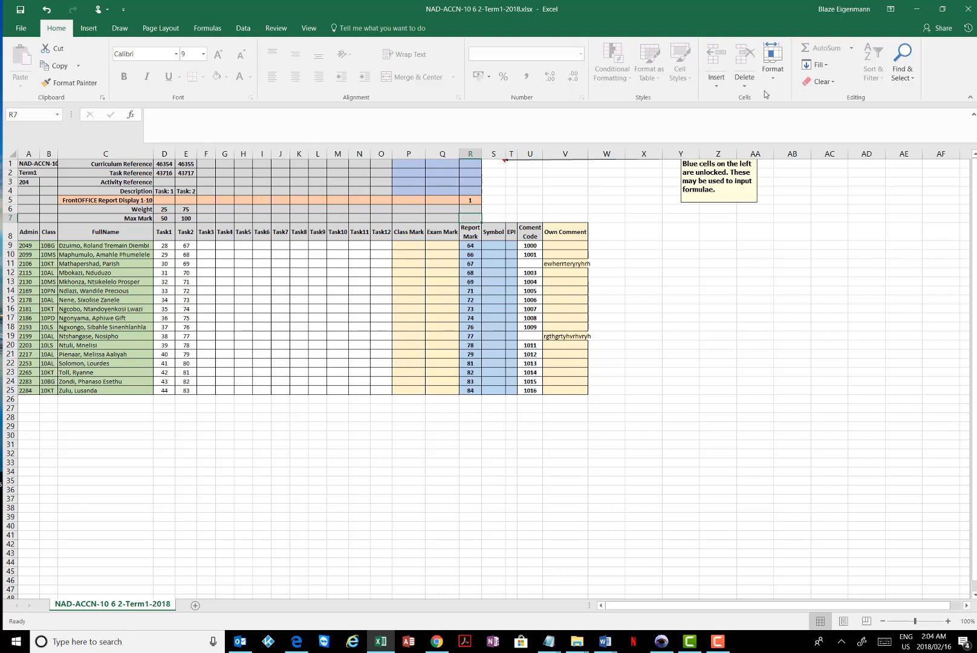
{"action": "left_click", "coordinate": [969, 11]}
{"action": "left_click", "coordinate": [450, 337]}
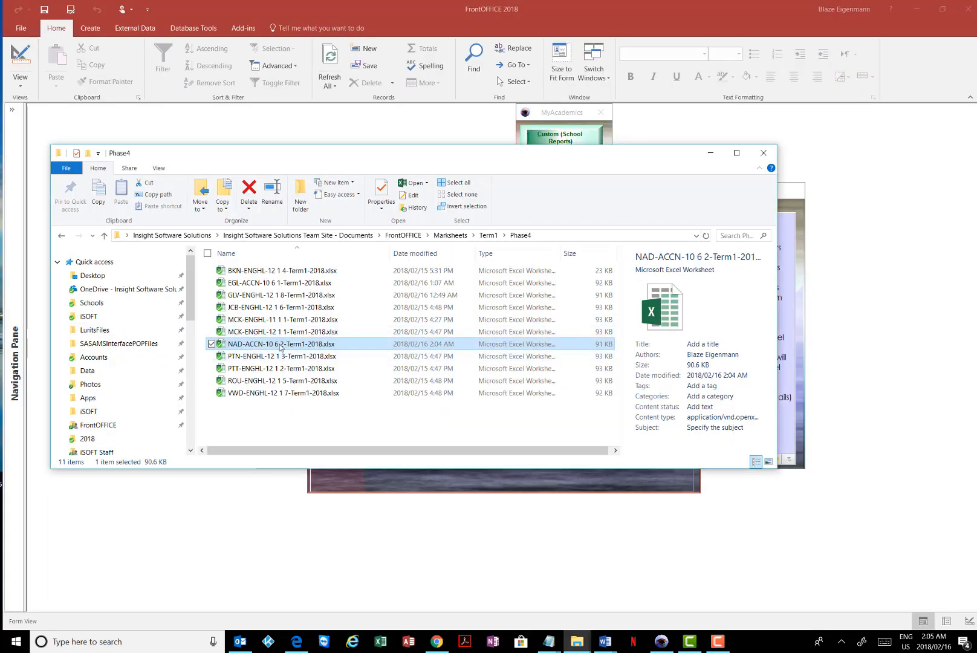
Copy NAD-ACCN-10 6 2-Term1-2018.xlsx and navigate back up to the FrontOFFICE folder
{"action": "right_click", "coordinate": [280, 344]}
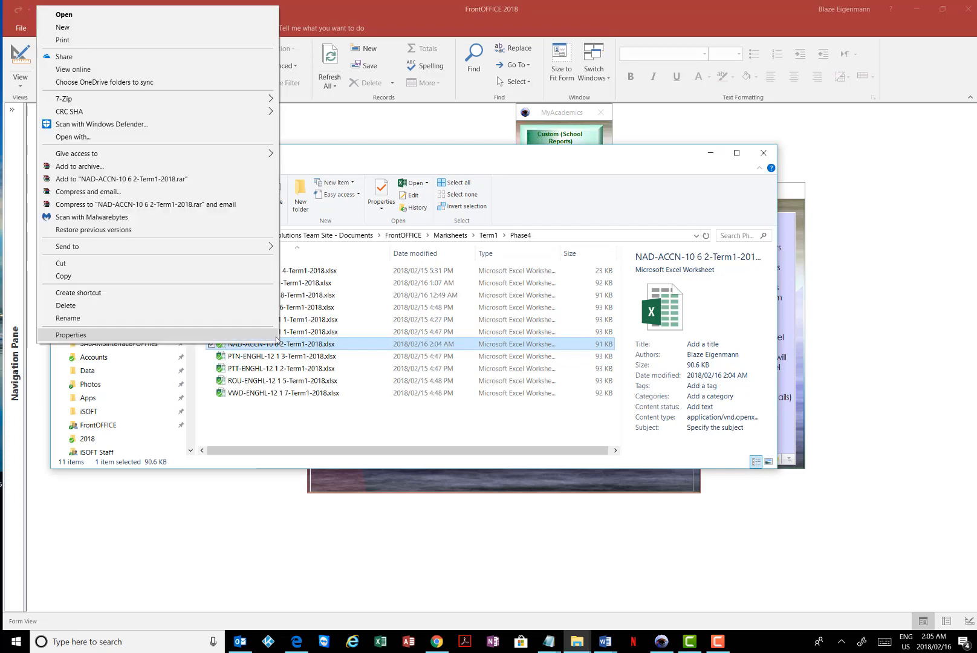
{"action": "left_click", "coordinate": [146, 273]}
{"action": "left_click", "coordinate": [453, 236]}
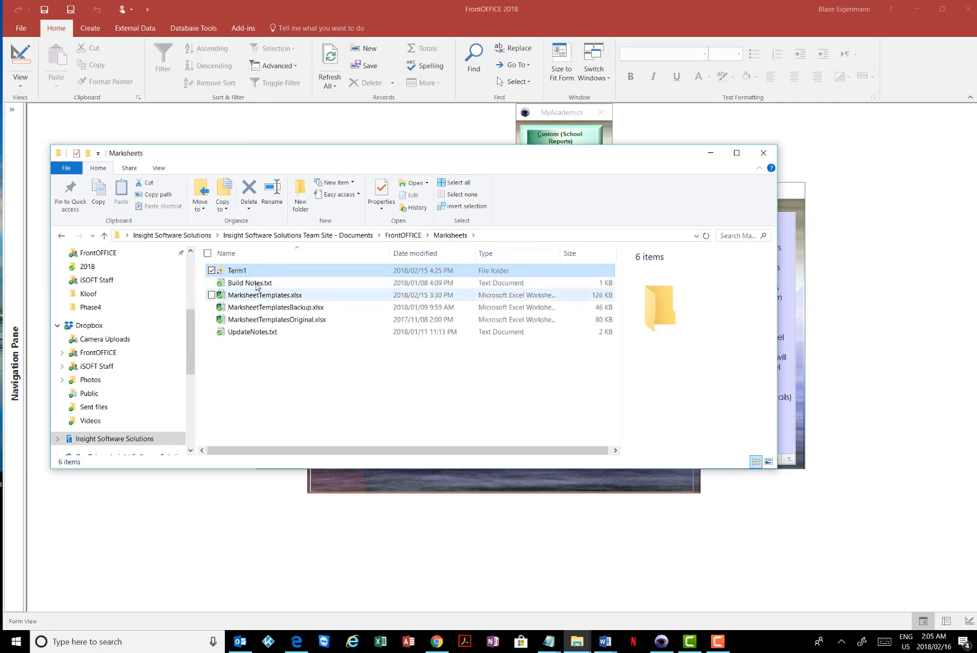
{"action": "left_click", "coordinate": [402, 235]}
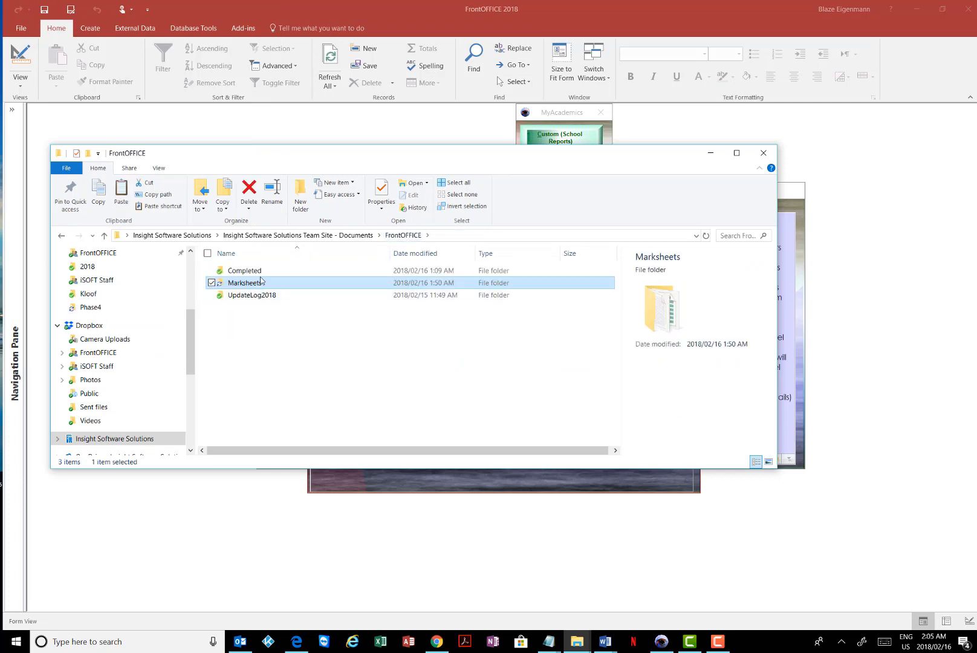
{"action": "left_click", "coordinate": [250, 303]}
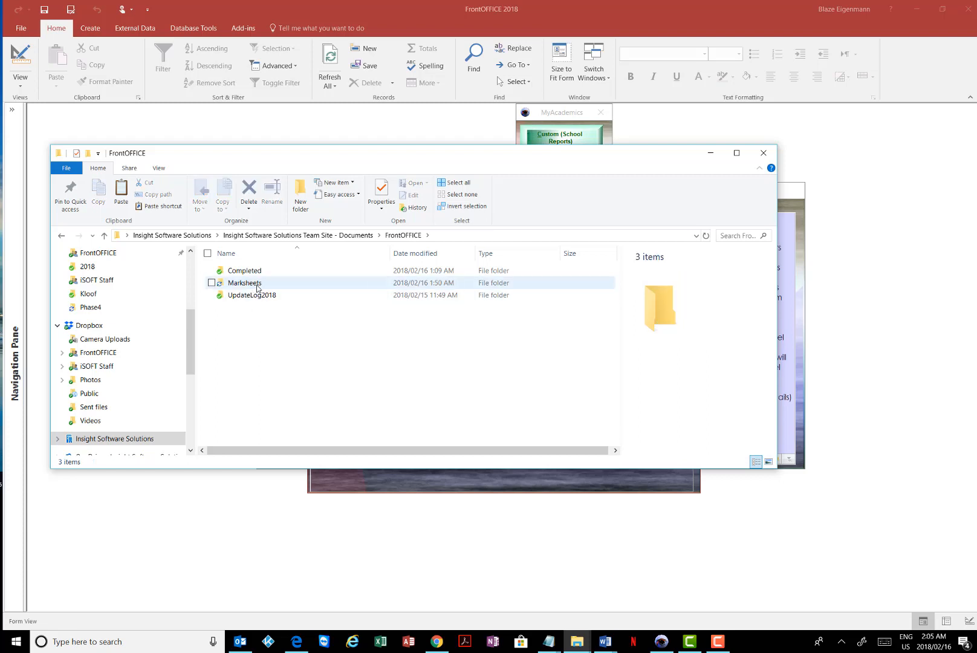
{"action": "mouse_move", "coordinate": [257, 288]}
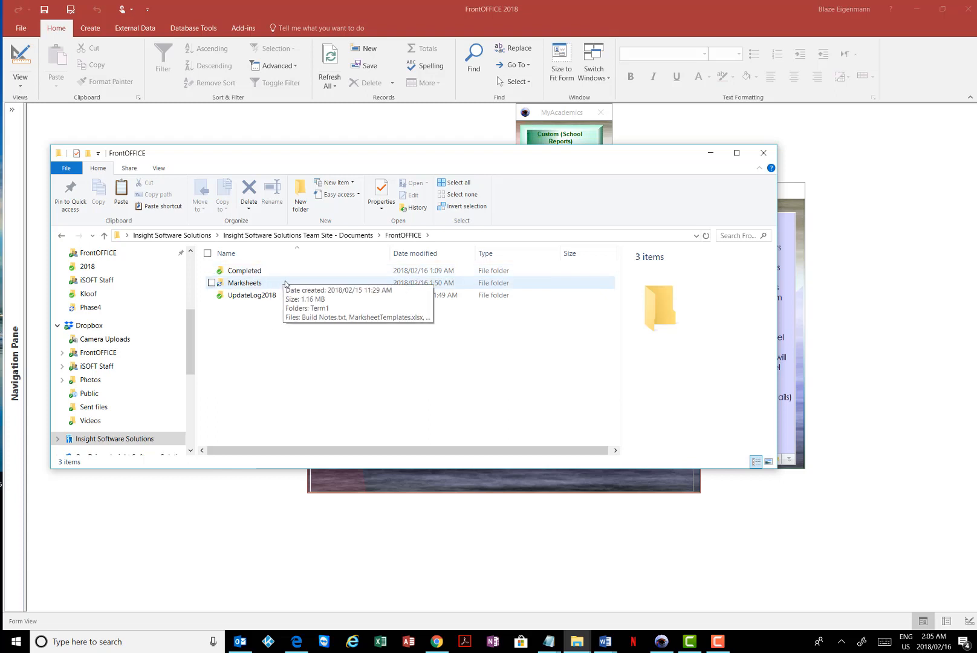
Paste the copied NAD-ACCN marksheet into the Completed folder, which now holds 3 marksheets
{"action": "left_click", "coordinate": [243, 275]}
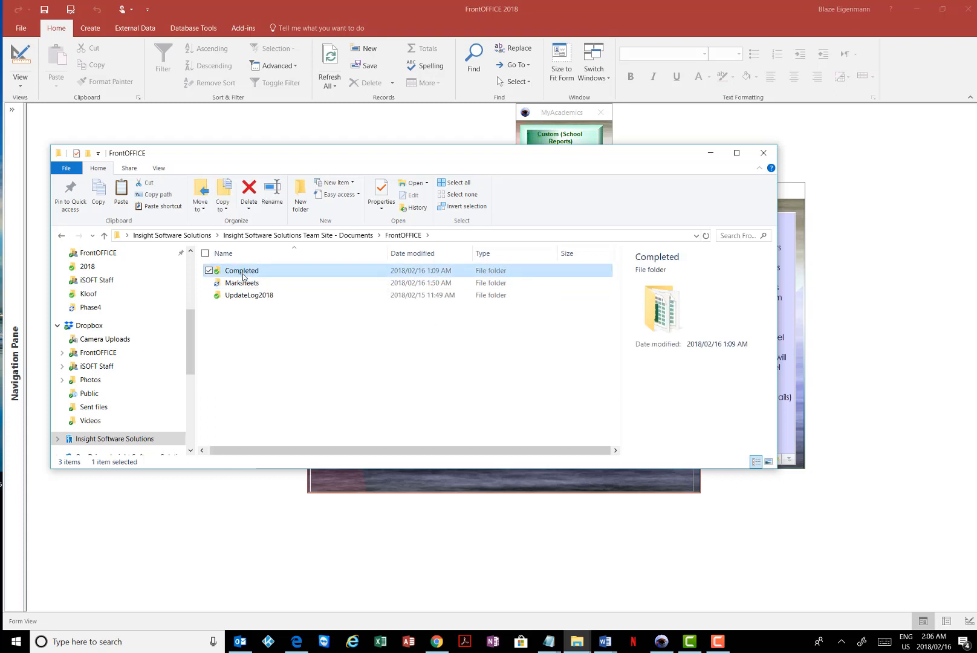
{"action": "double_click", "coordinate": [243, 274]}
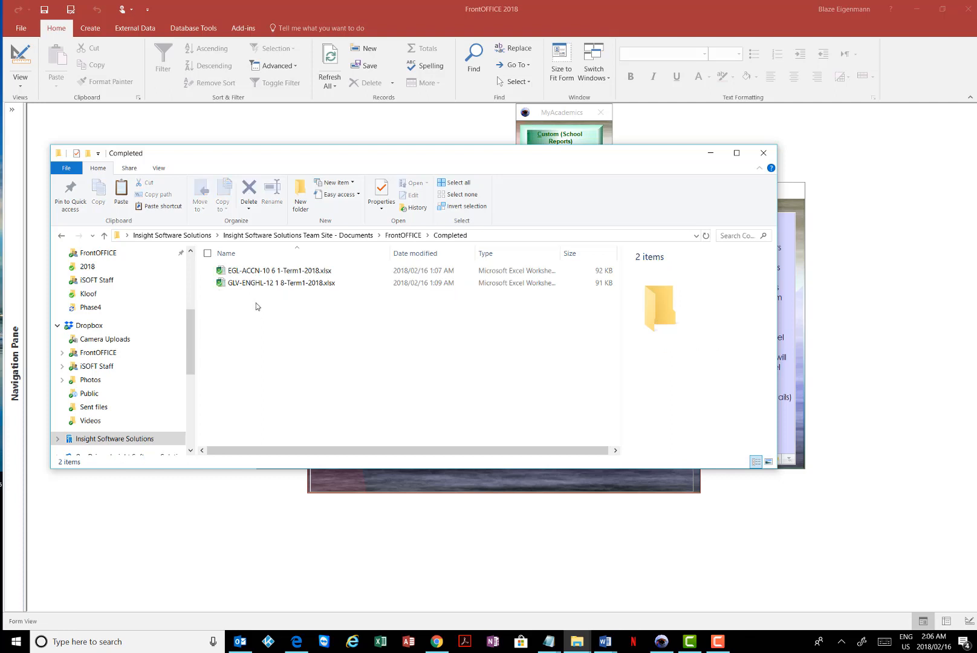
{"action": "right_click", "coordinate": [256, 301]}
{"action": "left_click", "coordinate": [159, 383]}
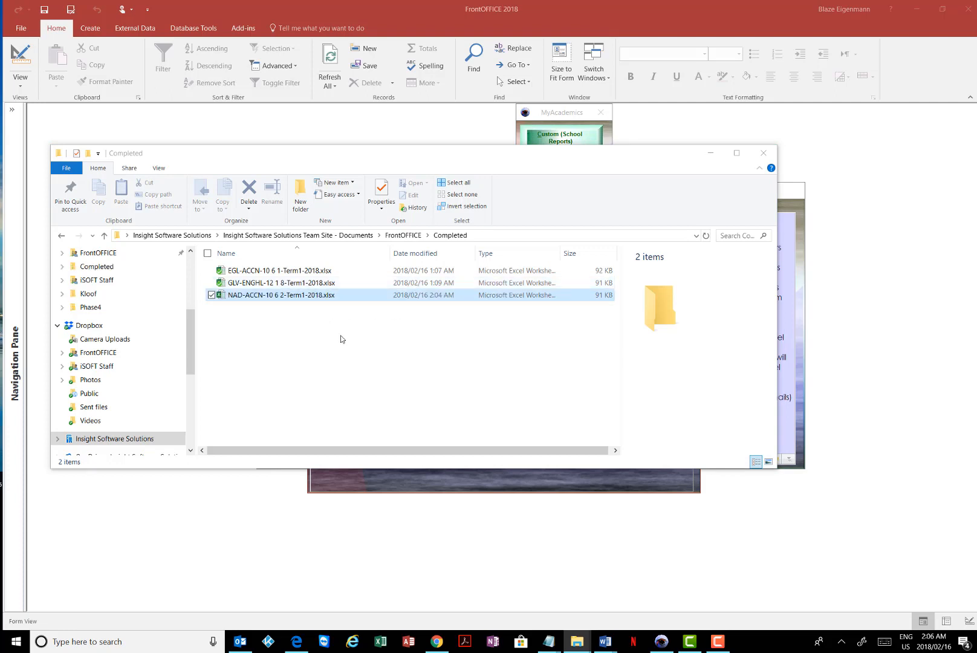
{"action": "left_click", "coordinate": [305, 332]}
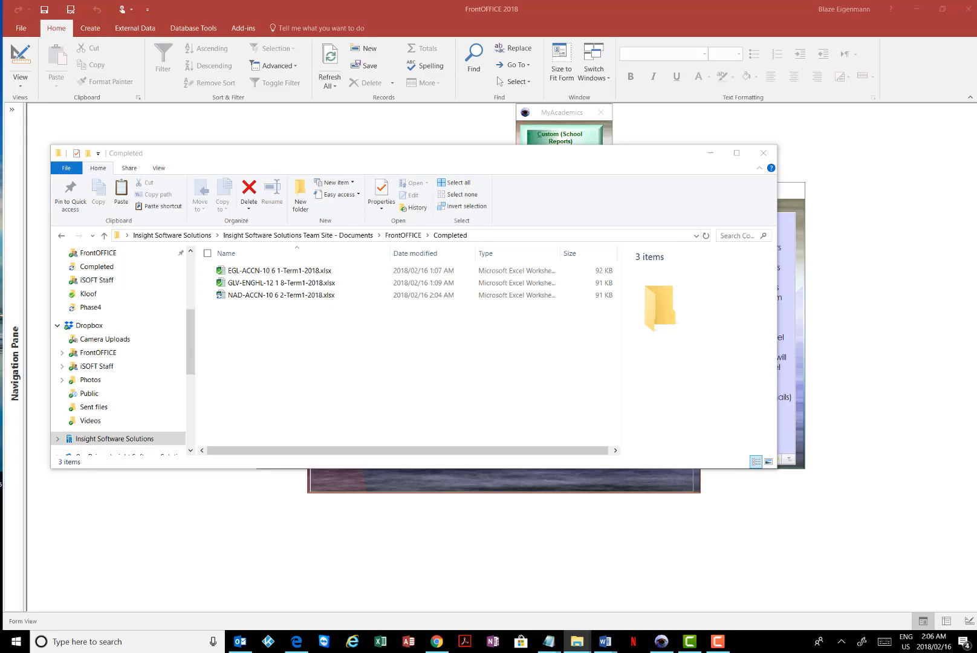
Review the Completed folder's three marksheets, then bring up the Excel Marksheet Manager in Access
{"action": "left_click", "coordinate": [711, 154]}
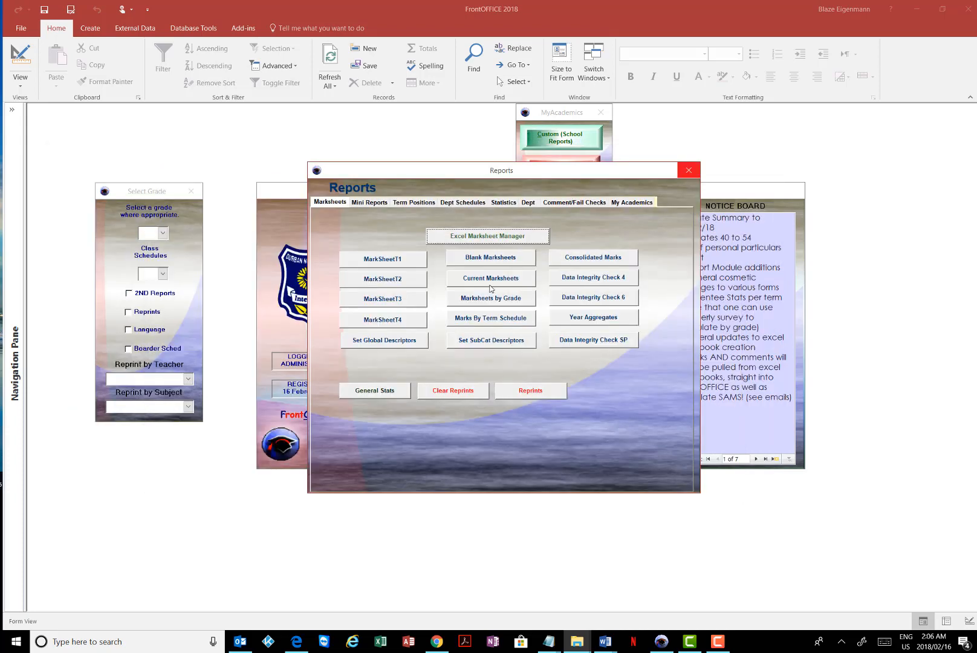
{"action": "left_click", "coordinate": [572, 637]}
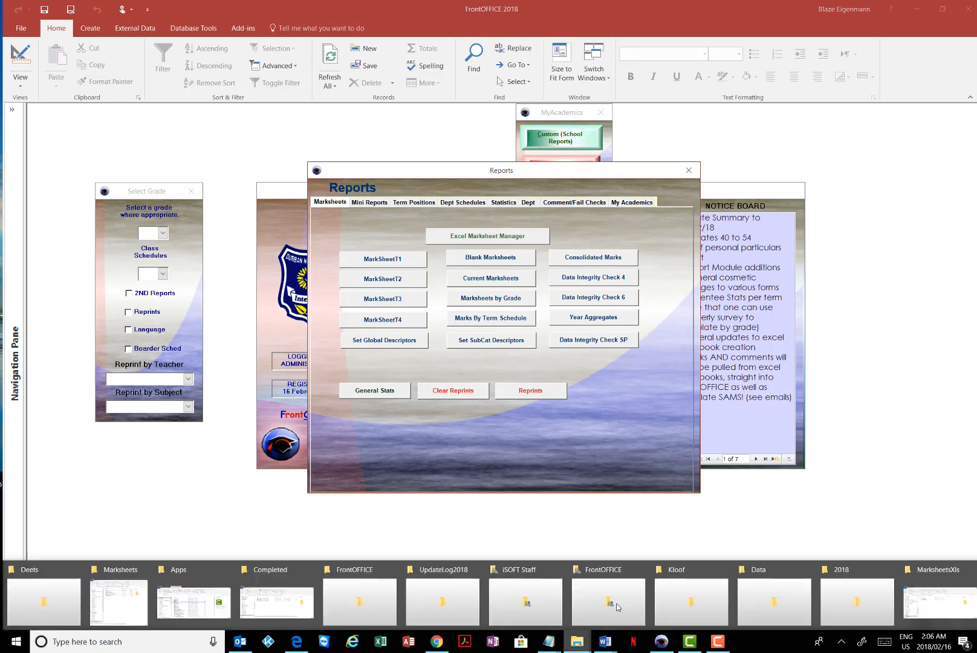
{"action": "left_click", "coordinate": [942, 597]}
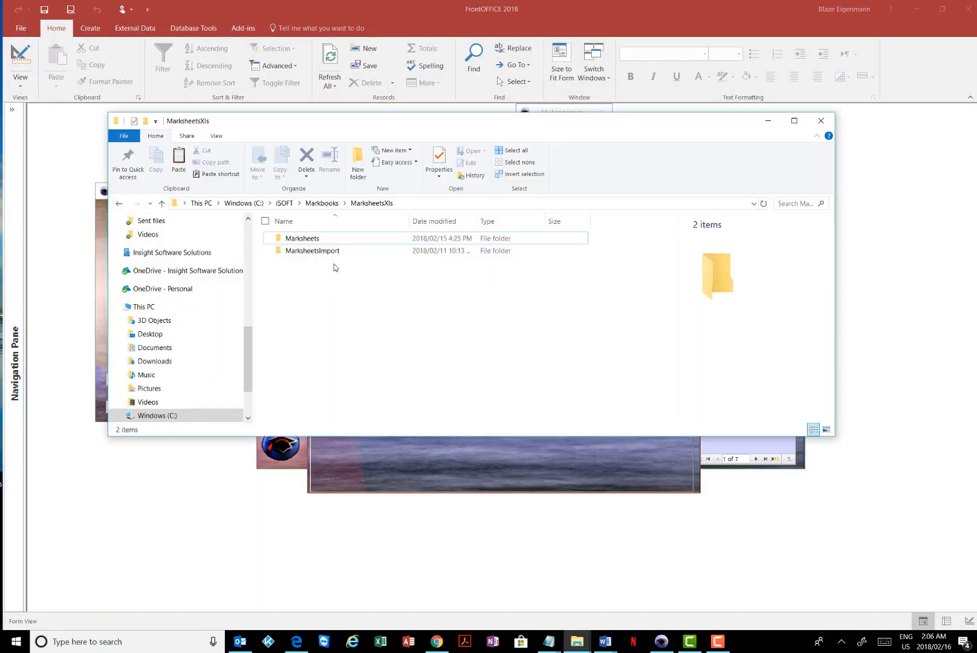
{"action": "left_click", "coordinate": [766, 120]}
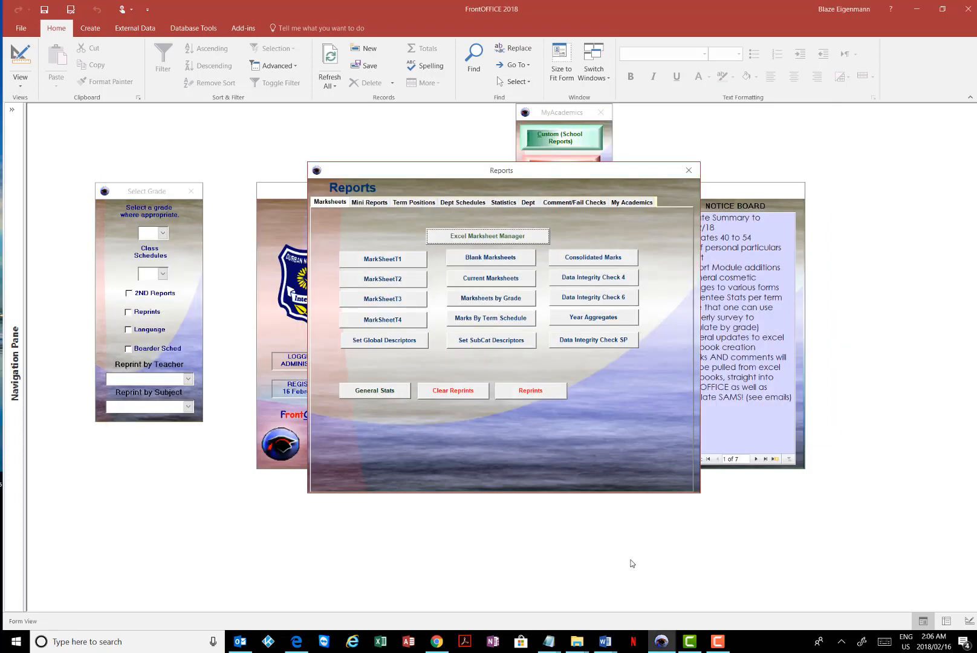
{"action": "left_click", "coordinate": [579, 648]}
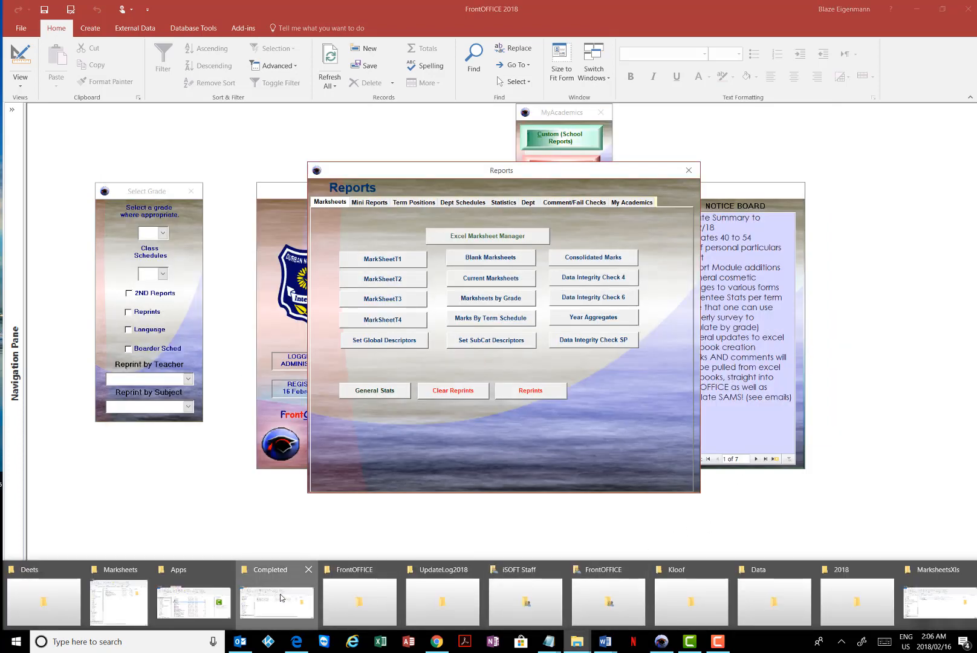
{"action": "left_click", "coordinate": [280, 597]}
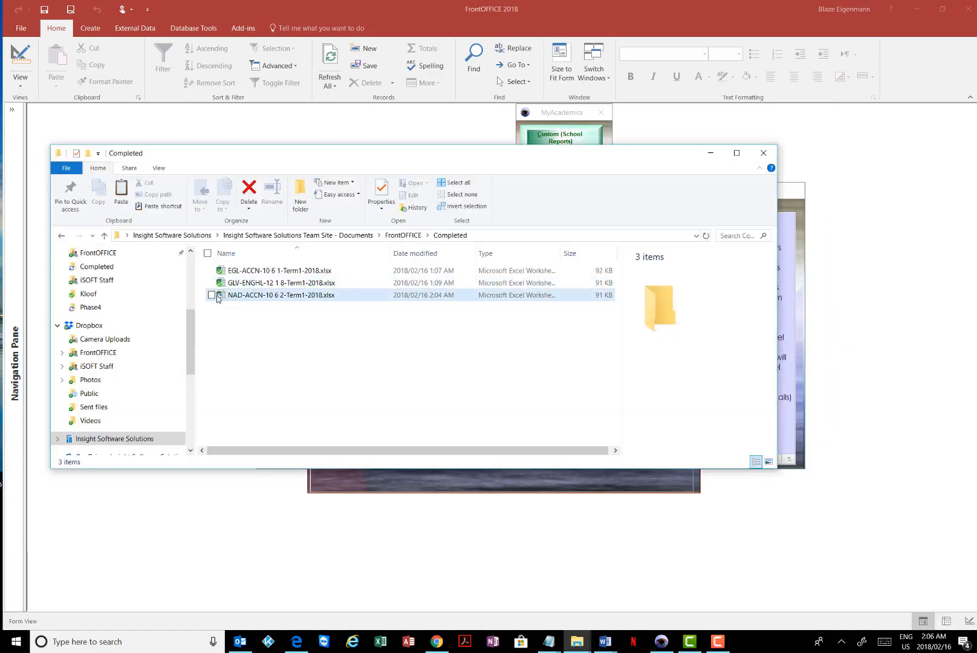
{"action": "left_click", "coordinate": [710, 159]}
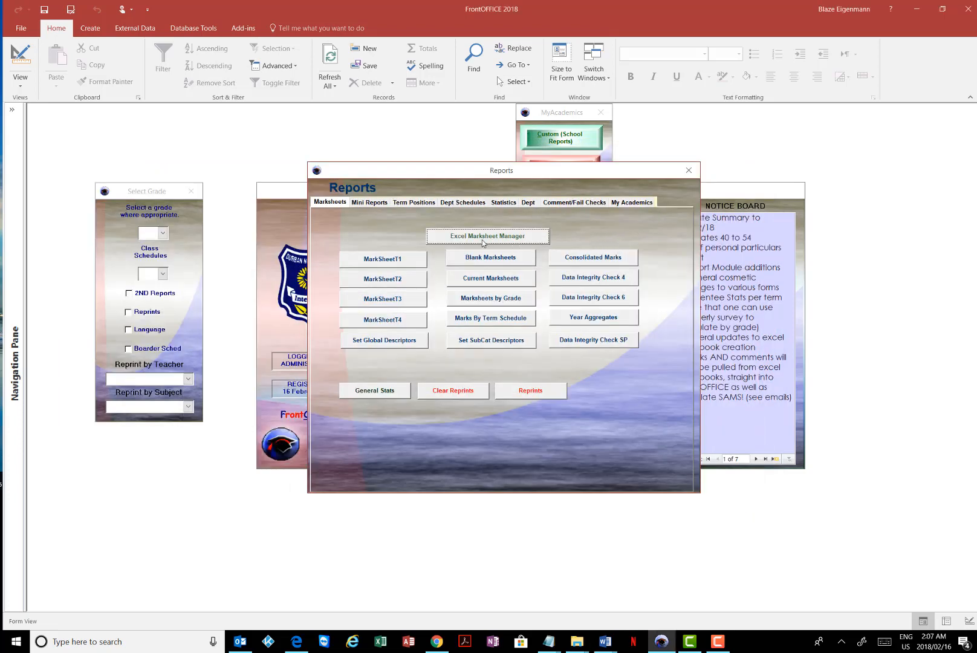
{"action": "left_click", "coordinate": [540, 236]}
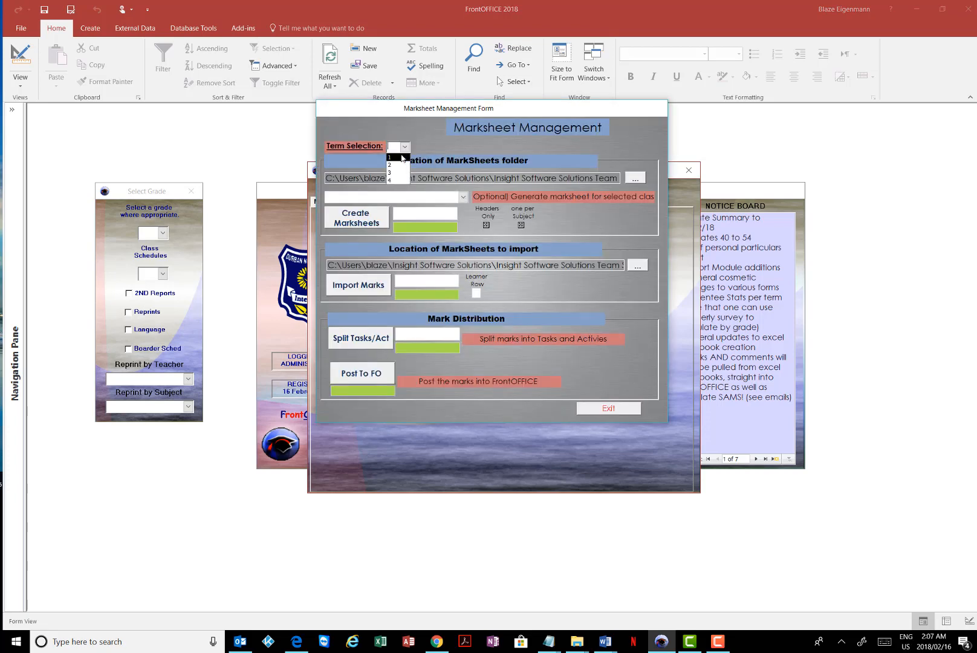
Set the marks-import location to the FrontOFFICE\Completed folder
{"action": "left_click", "coordinate": [642, 269]}
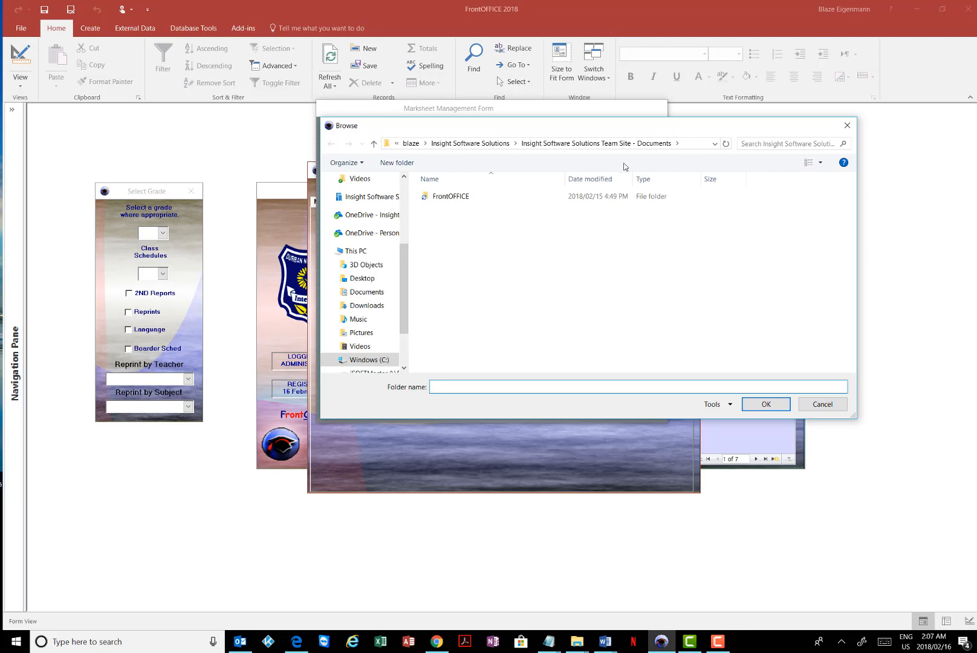
{"action": "left_click", "coordinate": [450, 198]}
{"action": "double_click", "coordinate": [451, 197]}
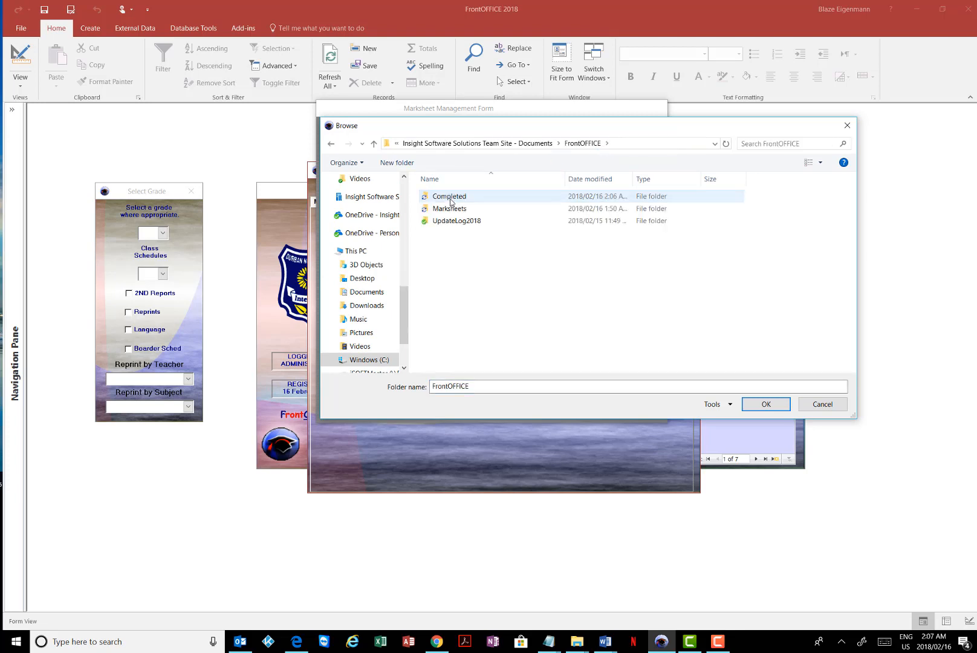
{"action": "left_click", "coordinate": [458, 198]}
{"action": "double_click", "coordinate": [459, 197]}
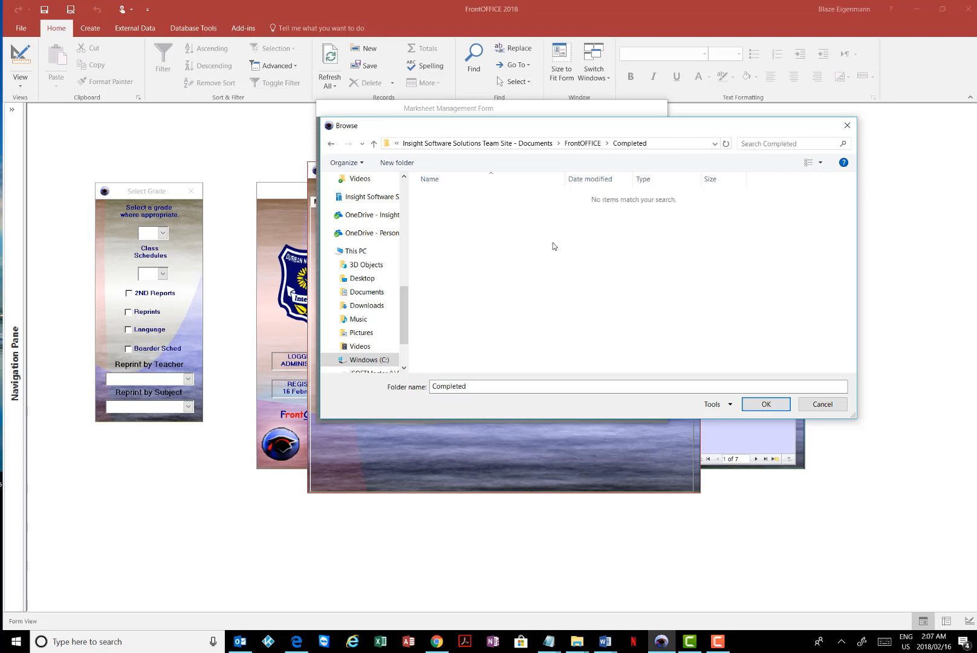
{"action": "left_click", "coordinate": [761, 404]}
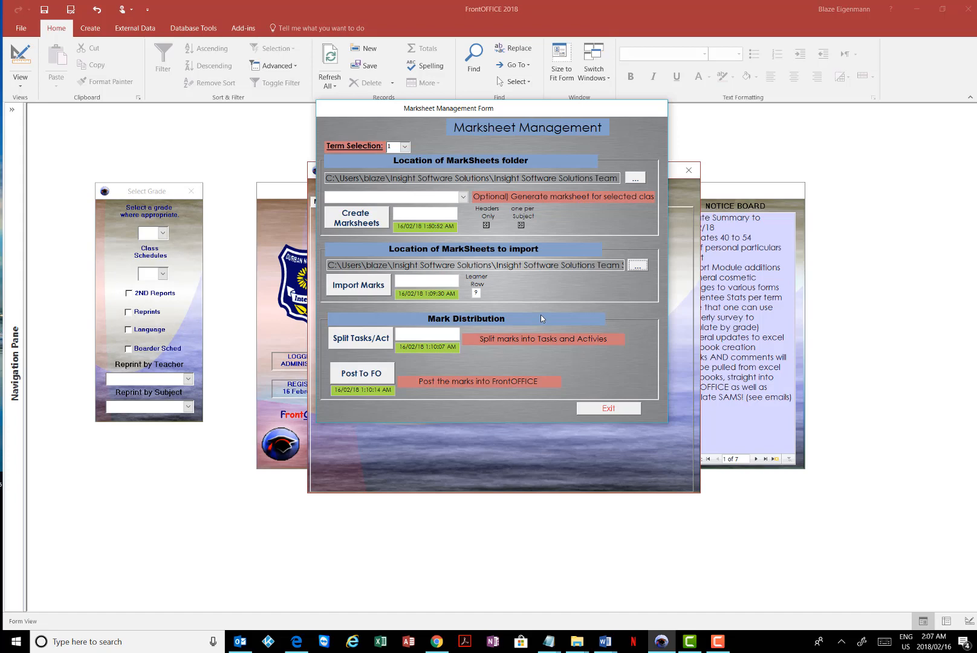
Import marks from the three completed marksheets, accepting the overwrite warning
{"action": "left_click", "coordinate": [374, 287]}
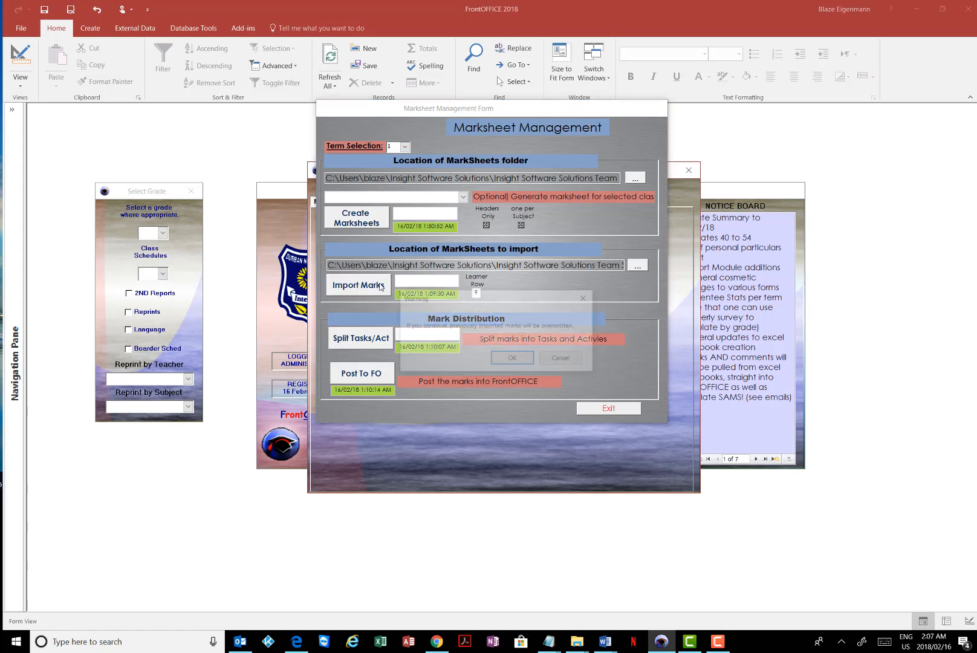
{"action": "left_click", "coordinate": [513, 359]}
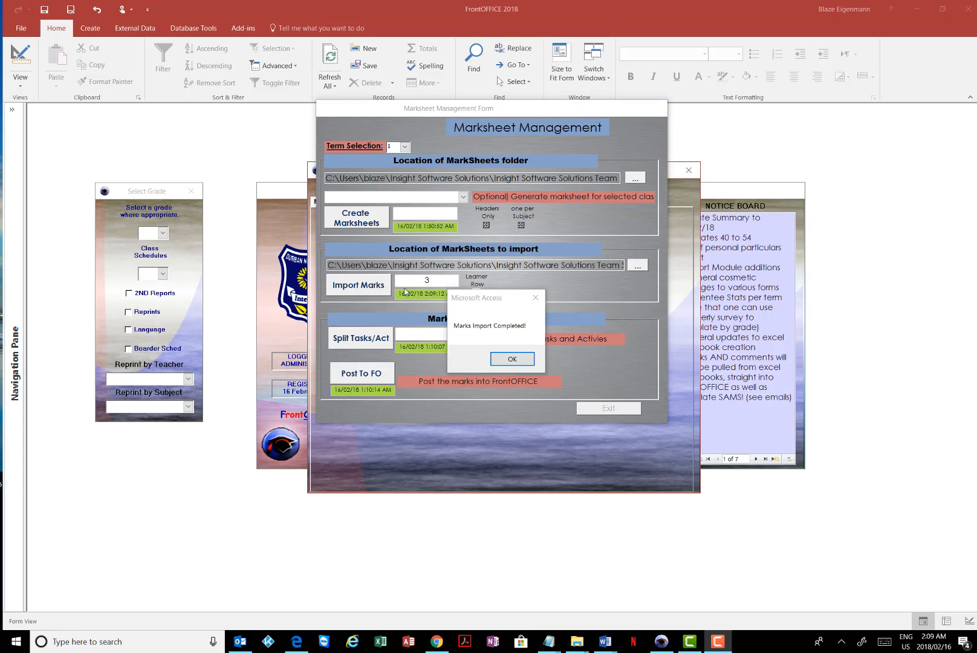
{"action": "left_click", "coordinate": [505, 360]}
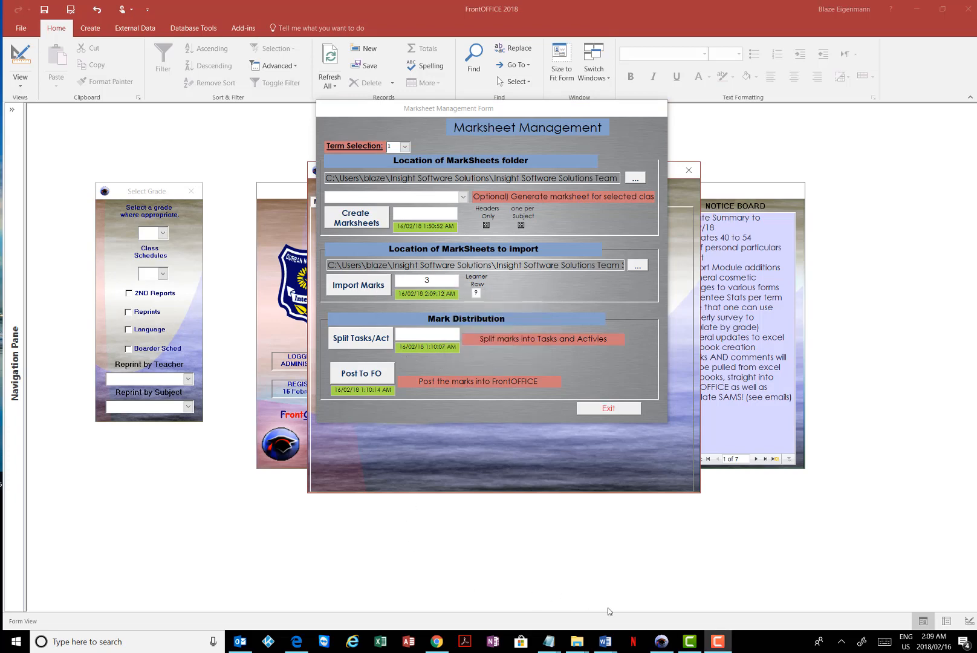
{"action": "mouse_move", "coordinate": [583, 643]}
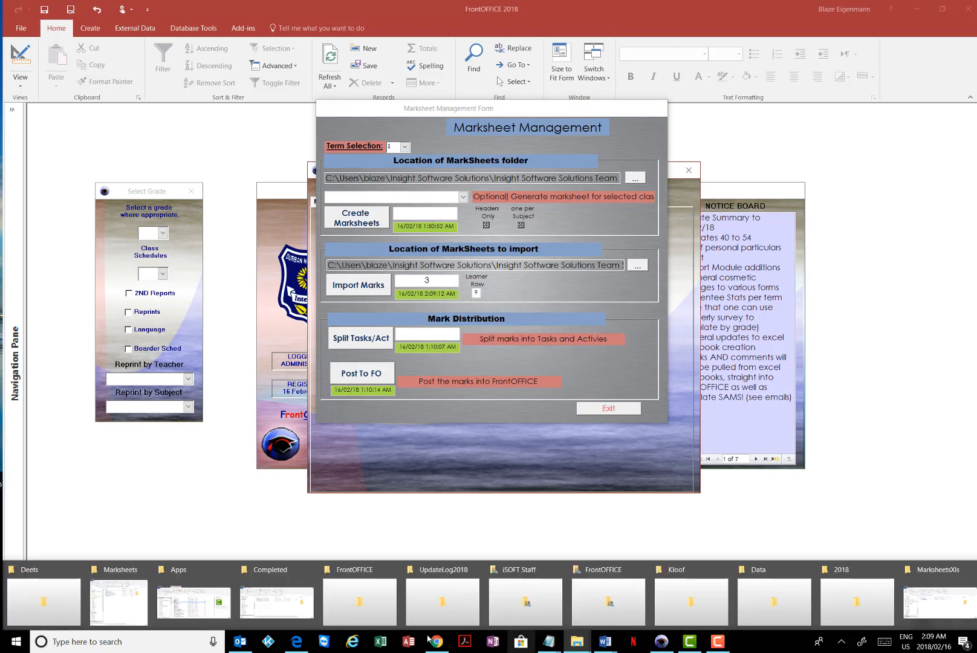
{"action": "mouse_move", "coordinate": [274, 599]}
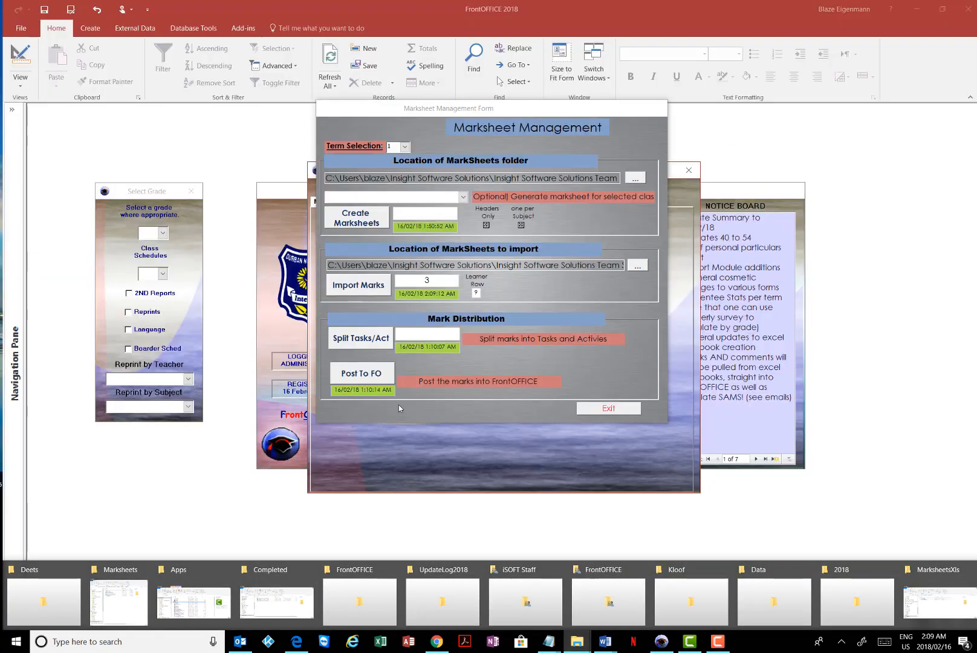
{"action": "left_click", "coordinate": [444, 285]}
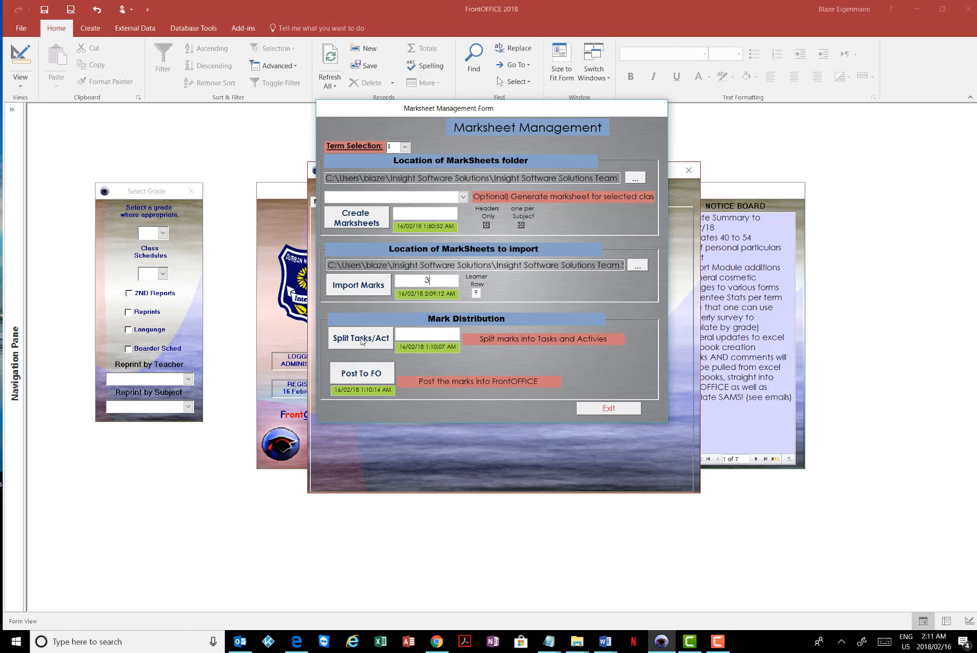
Run Split Tasks/Act, overwrite the previous marks, and post 1267 marks to LearnerCassT1 and LearnerActivitiesT1
{"action": "left_click", "coordinate": [362, 340]}
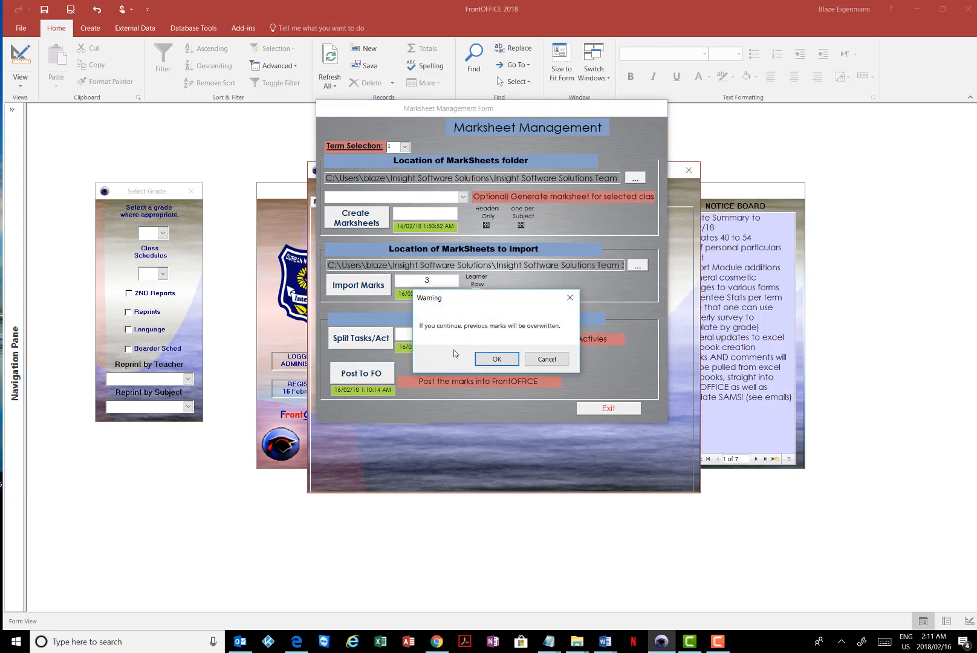
{"action": "left_click", "coordinate": [491, 356]}
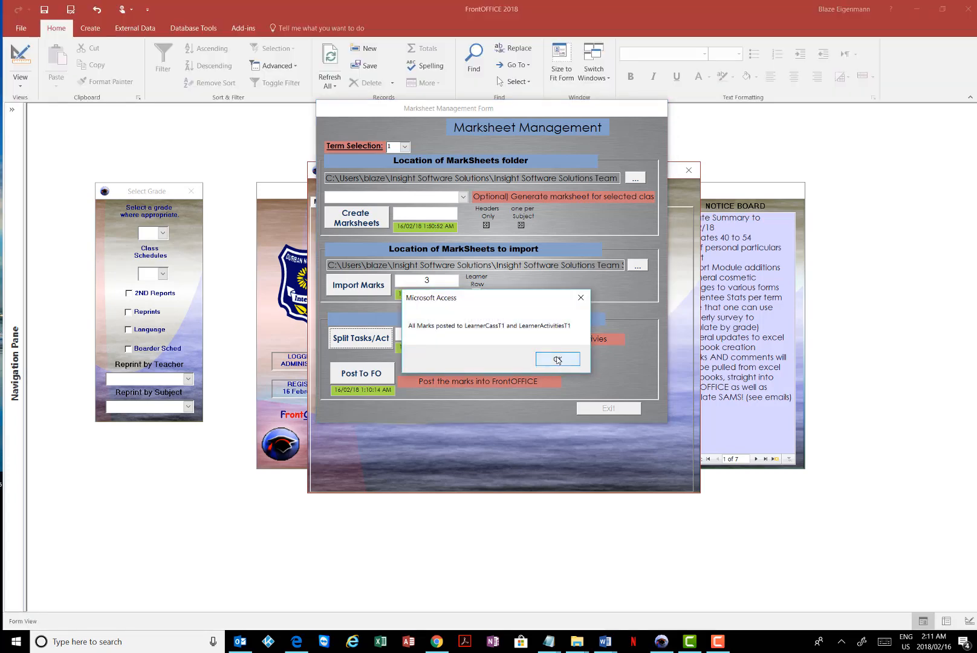
{"action": "left_click", "coordinate": [557, 359]}
Post the term 1 tasks, activities and report marks to FrontOFFICE, then exit Marksheet Management
{"action": "left_click", "coordinate": [362, 374]}
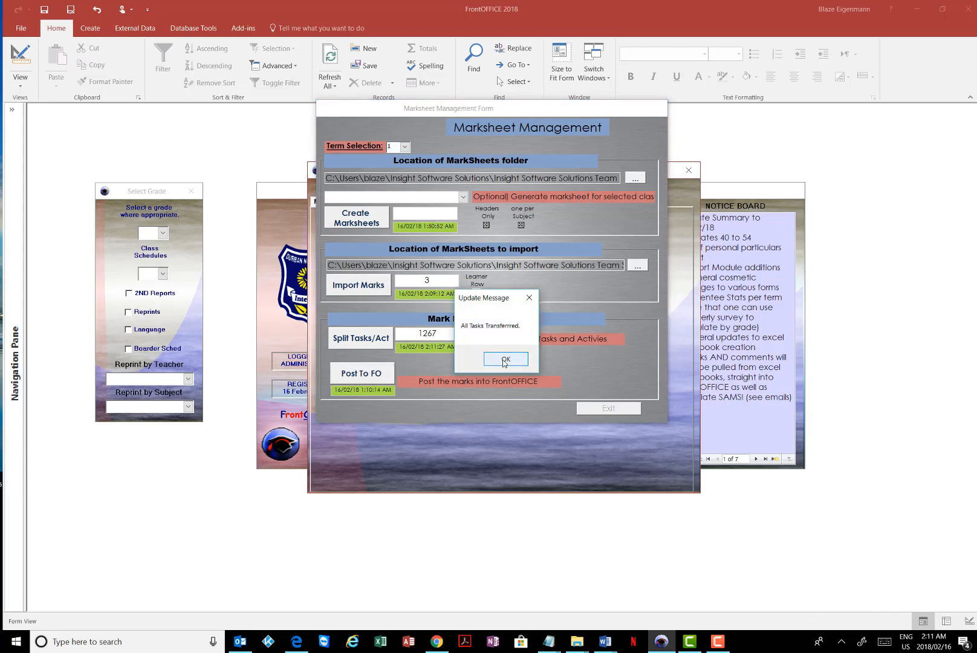
{"action": "left_click", "coordinate": [504, 361]}
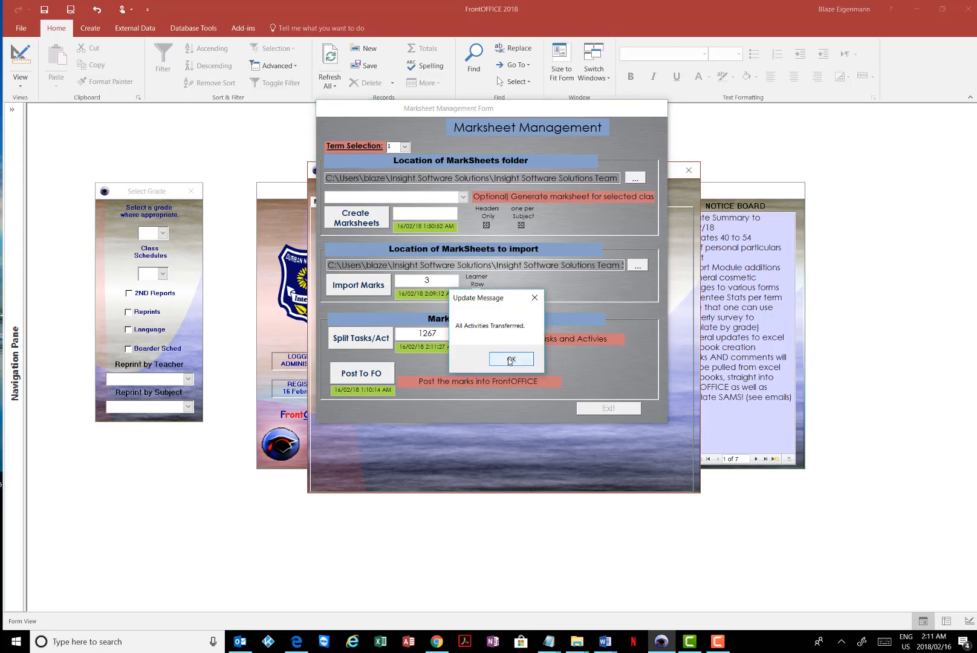
{"action": "left_click", "coordinate": [509, 360]}
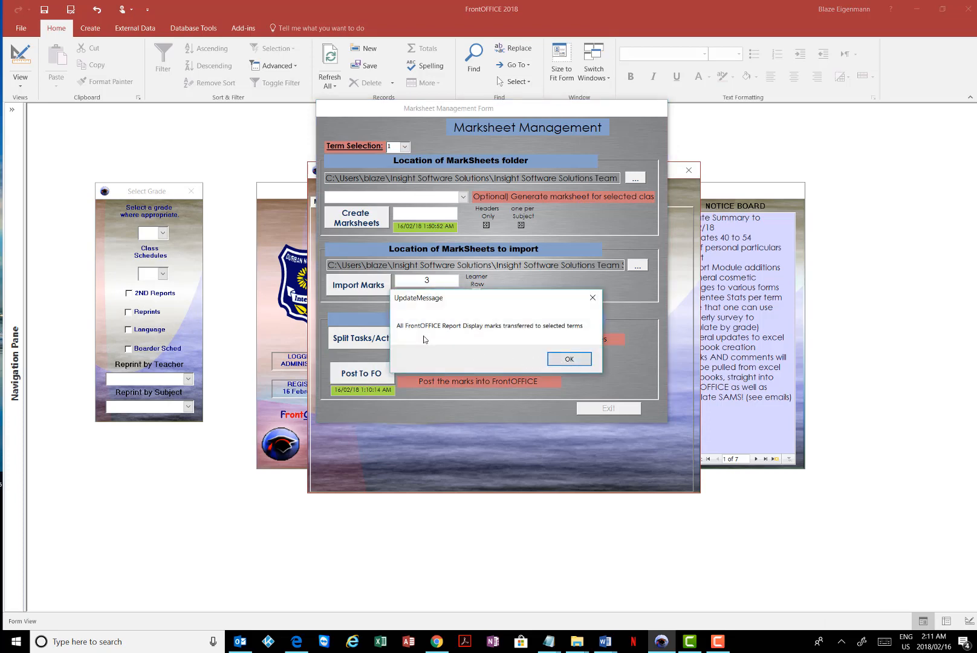
{"action": "left_click", "coordinate": [571, 359]}
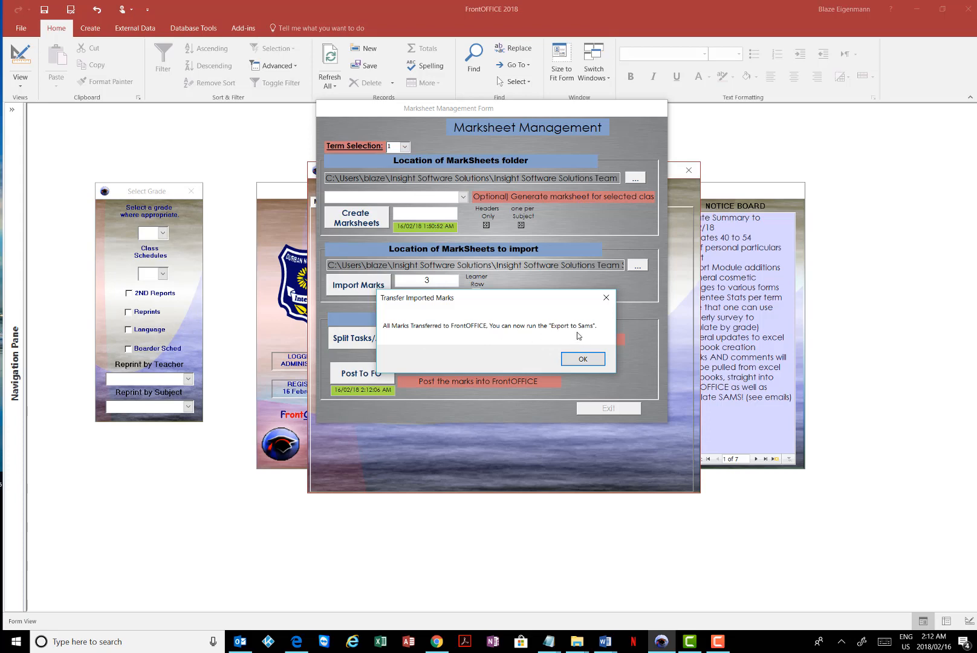
{"action": "left_click", "coordinate": [579, 359]}
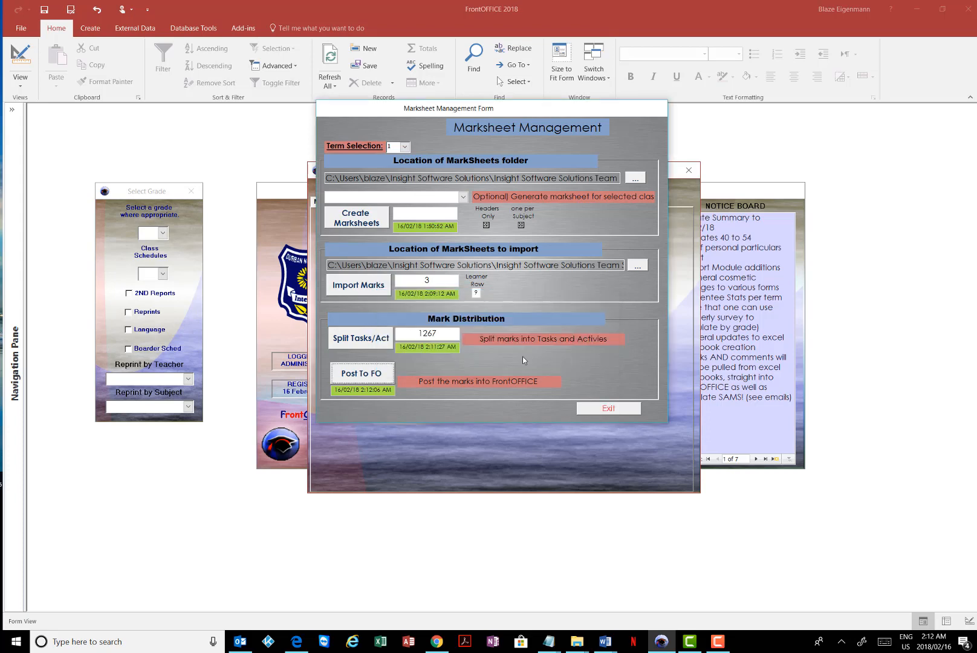
{"action": "left_click", "coordinate": [610, 408]}
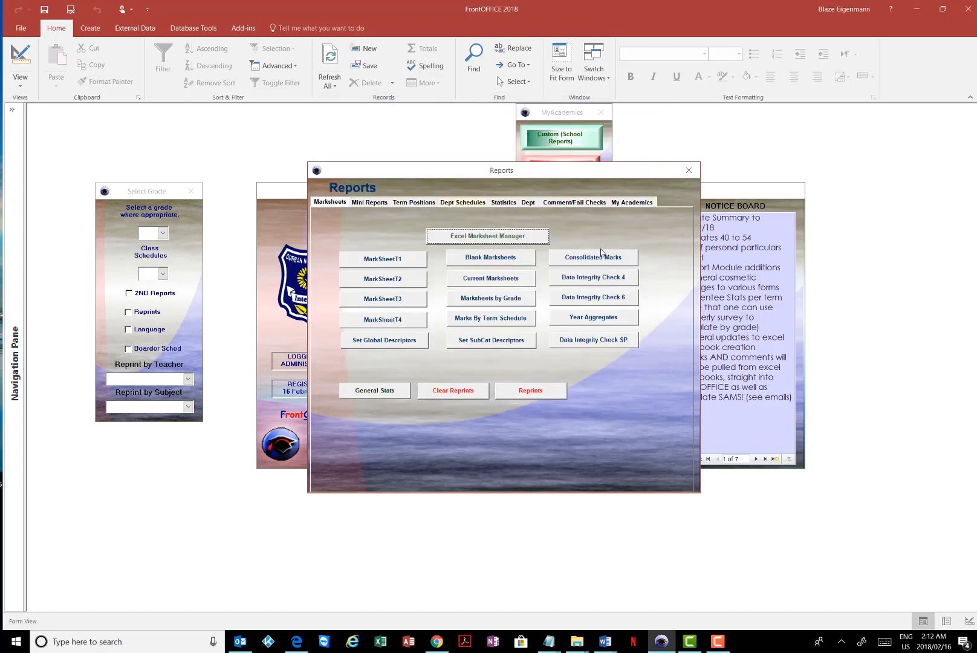
Close the Reports window and open the Classes datasheet from the class setup options
{"action": "left_click", "coordinate": [689, 171]}
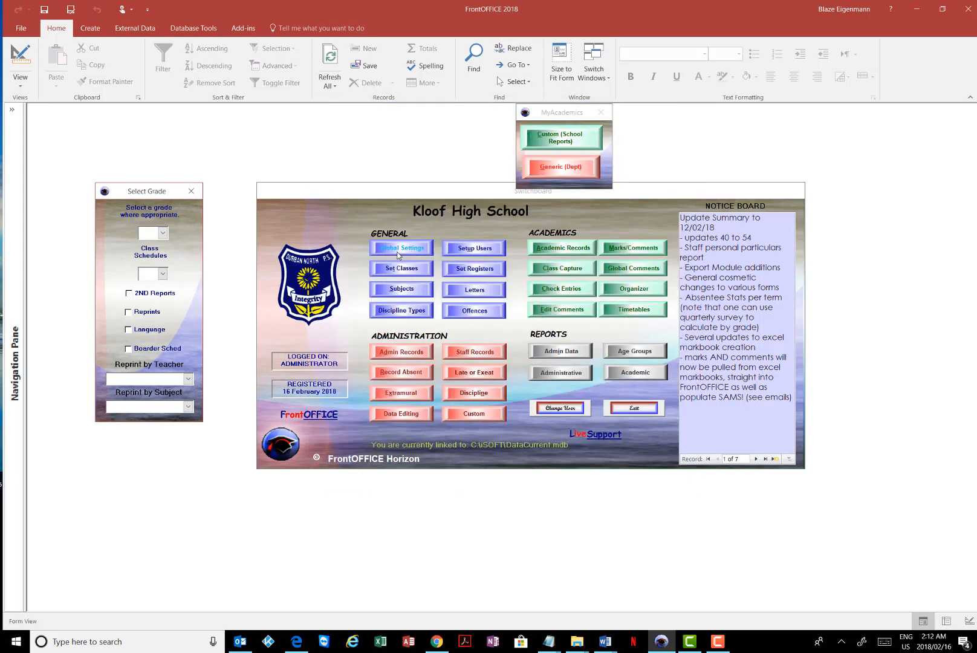
{"action": "left_click", "coordinate": [399, 270]}
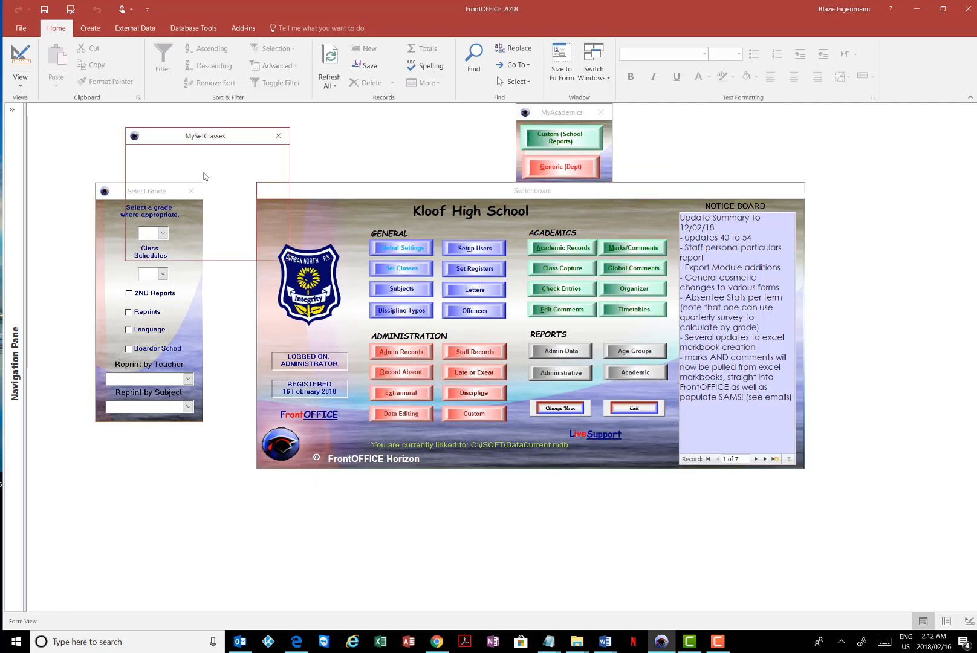
{"action": "left_click", "coordinate": [174, 158]}
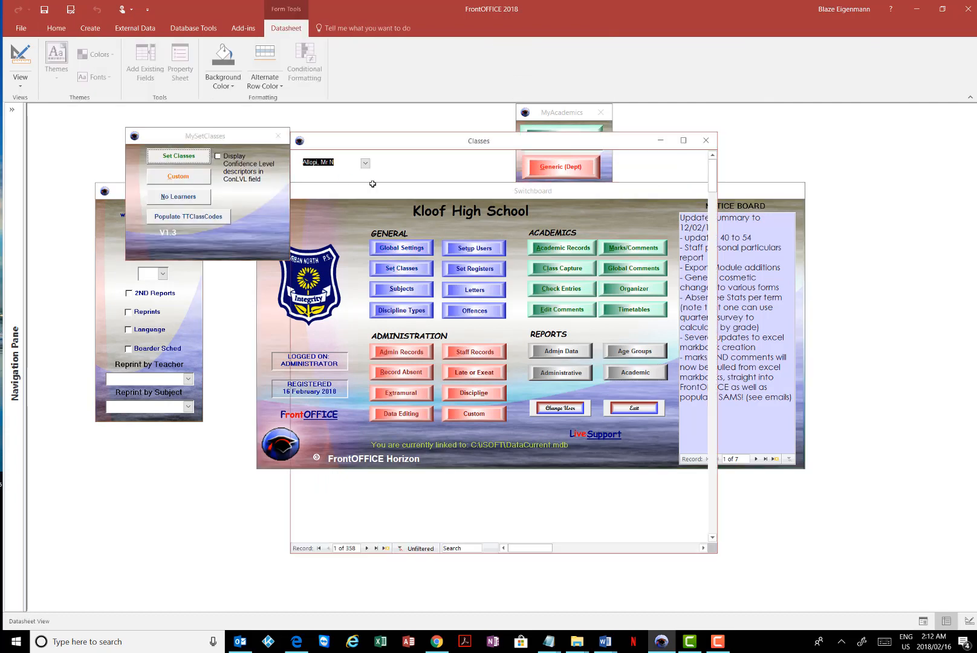
Filter classes to grade 10, sort Subject A to Z, pick the second Accounting row, then open Marks & Comments
{"action": "right_click", "coordinate": [479, 184]}
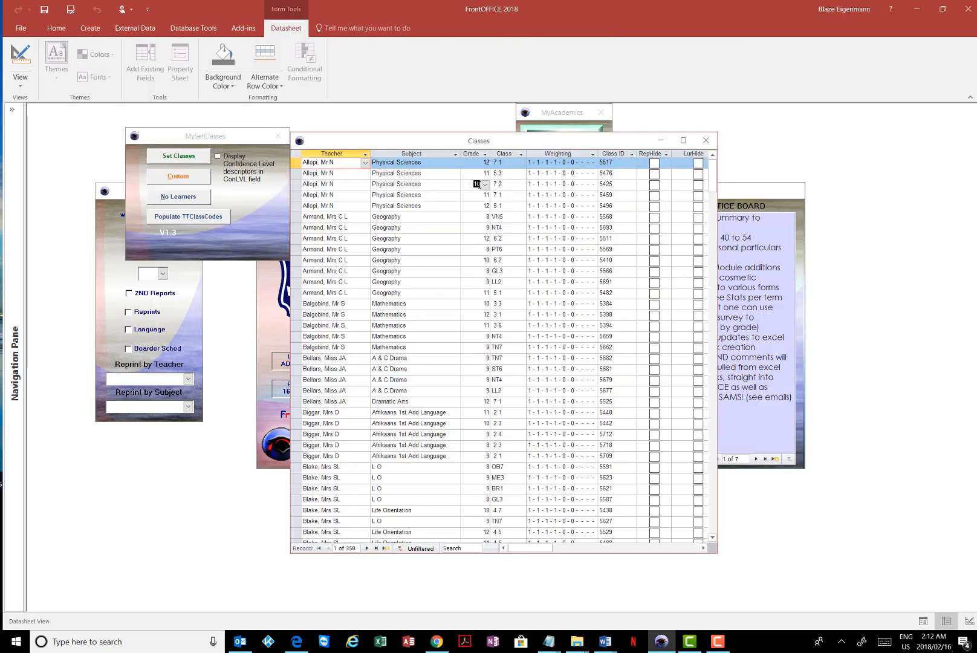
{"action": "left_click", "coordinate": [511, 292]}
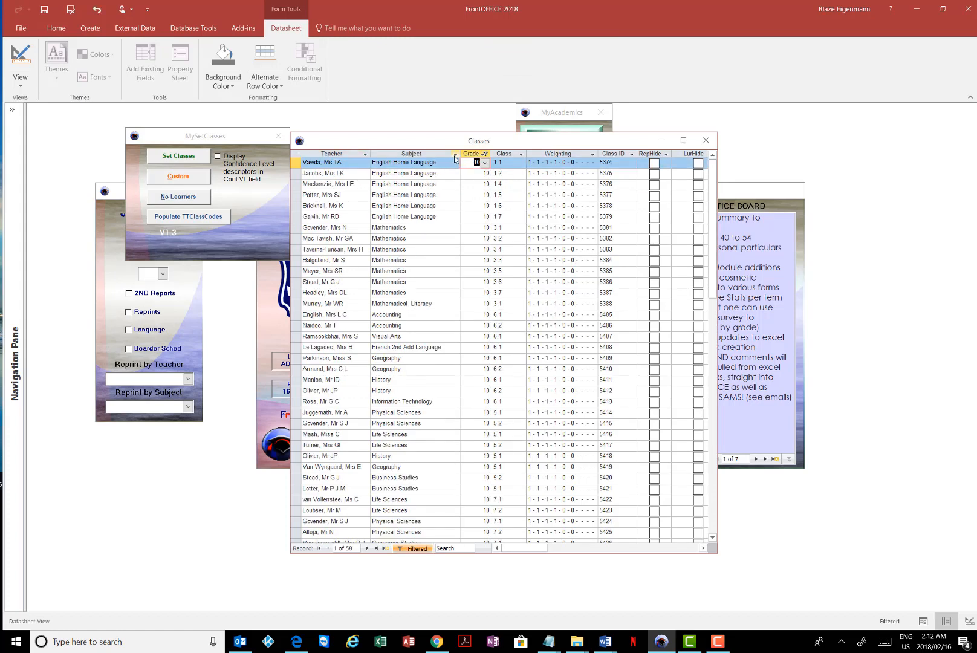
{"action": "left_click", "coordinate": [456, 154]}
{"action": "left_click", "coordinate": [480, 166]}
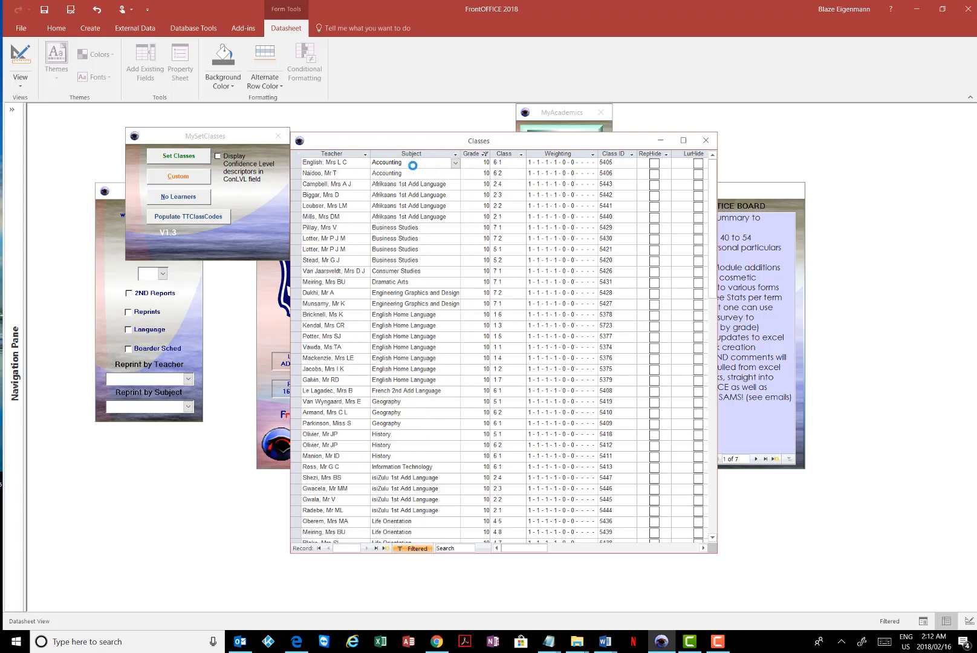
{"action": "left_click", "coordinate": [442, 163]}
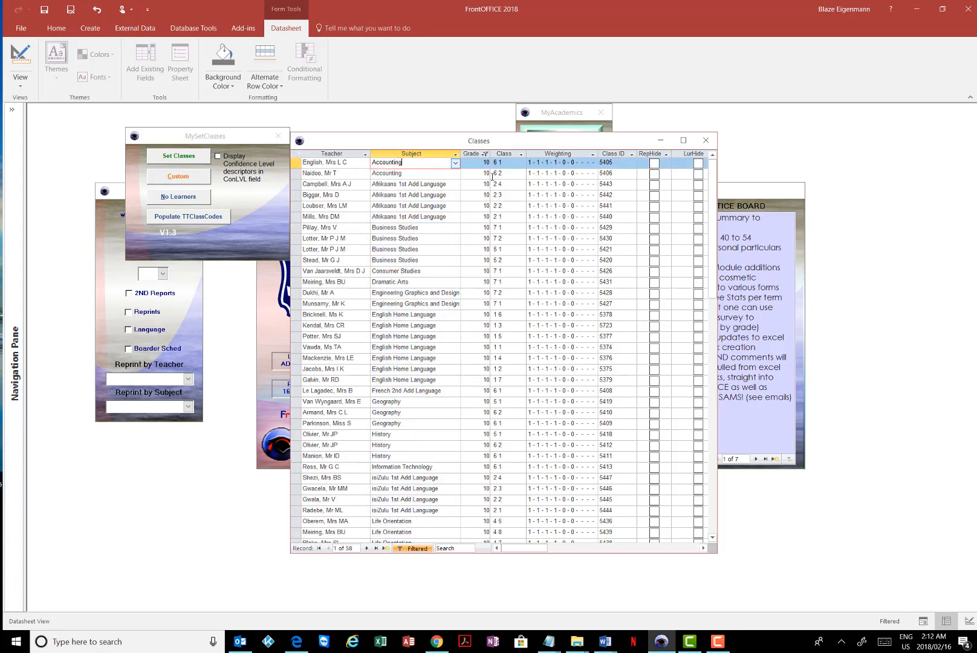
{"action": "left_click", "coordinate": [346, 174]}
{"action": "left_click", "coordinate": [703, 141]}
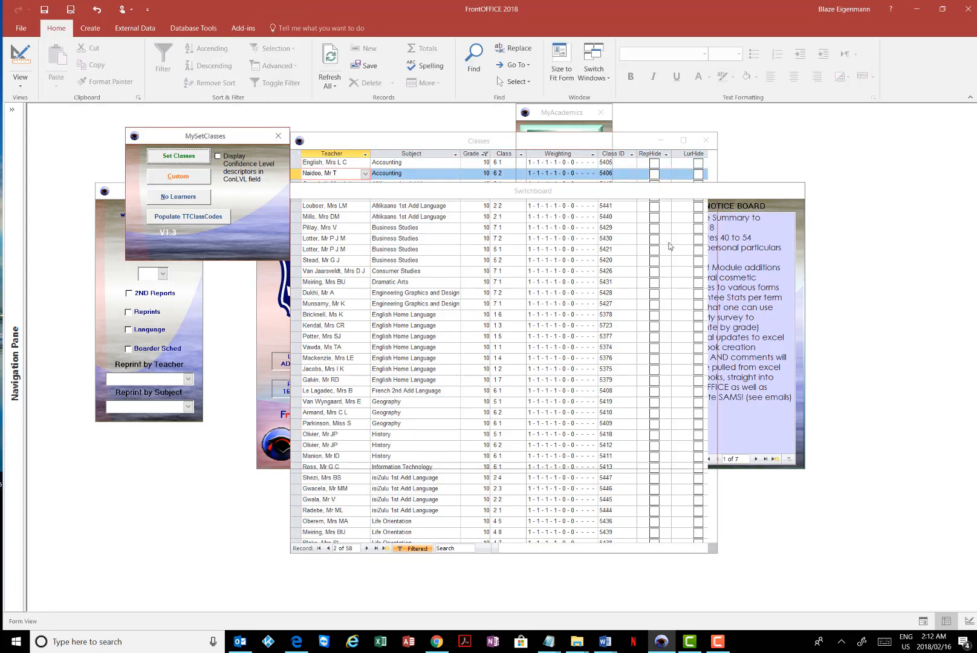
{"action": "left_click", "coordinate": [632, 248]}
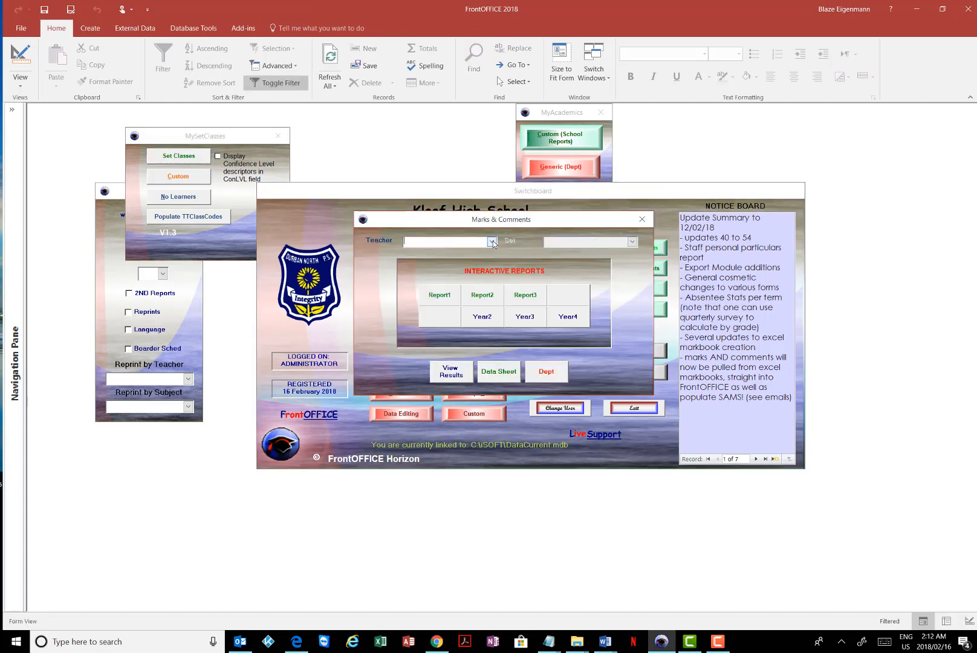
Select the Accounting teacher and the ACCN 10 6 2 class set in the Marks & Comments form
{"action": "left_click", "coordinate": [491, 241]}
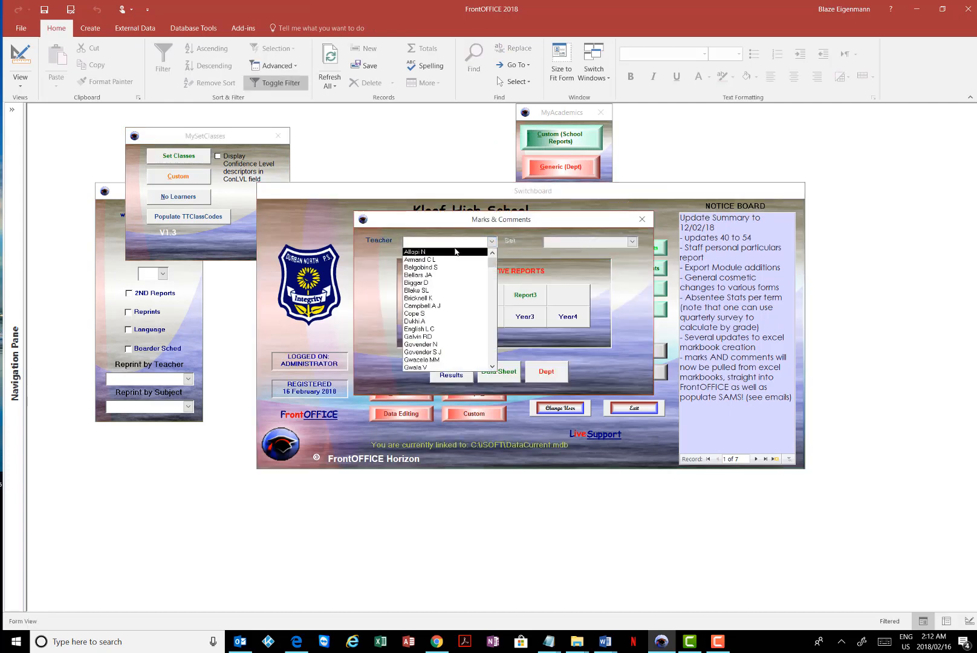
{"action": "type", "text": "naidoo T"}
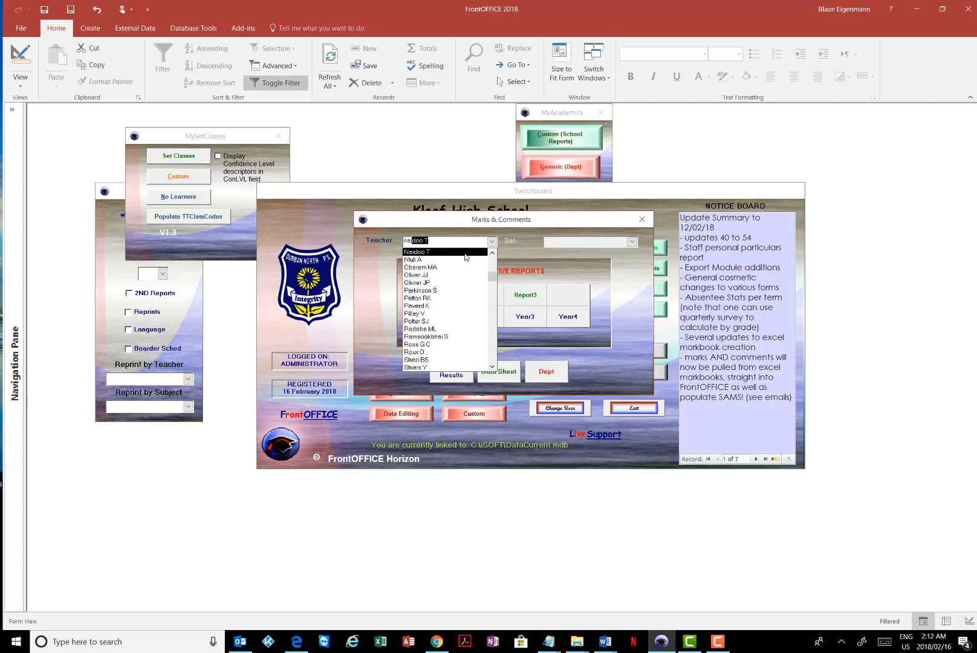
{"action": "left_click", "coordinate": [434, 252]}
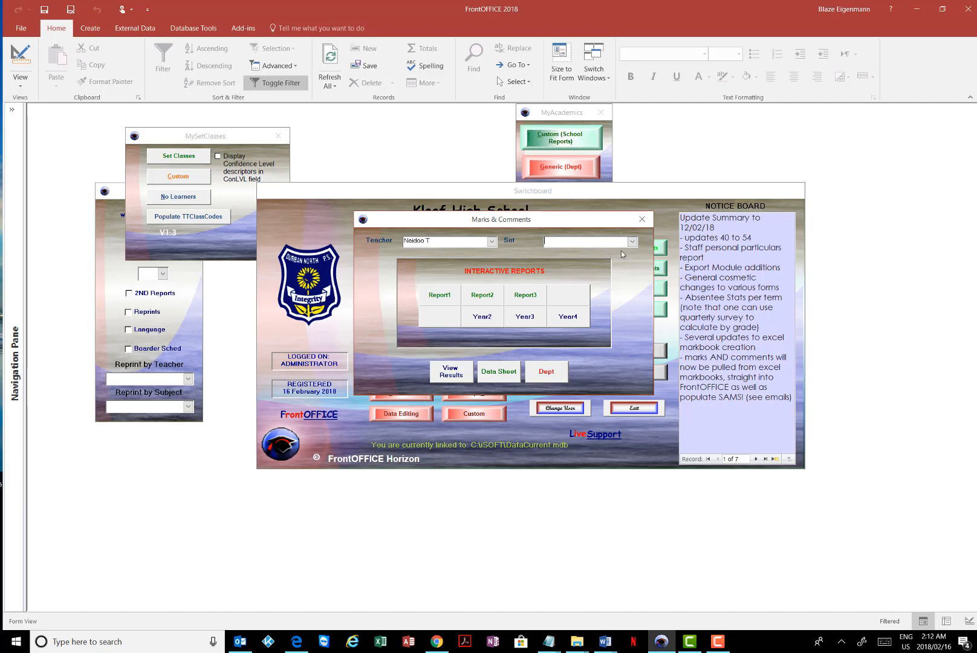
{"action": "left_click", "coordinate": [633, 241]}
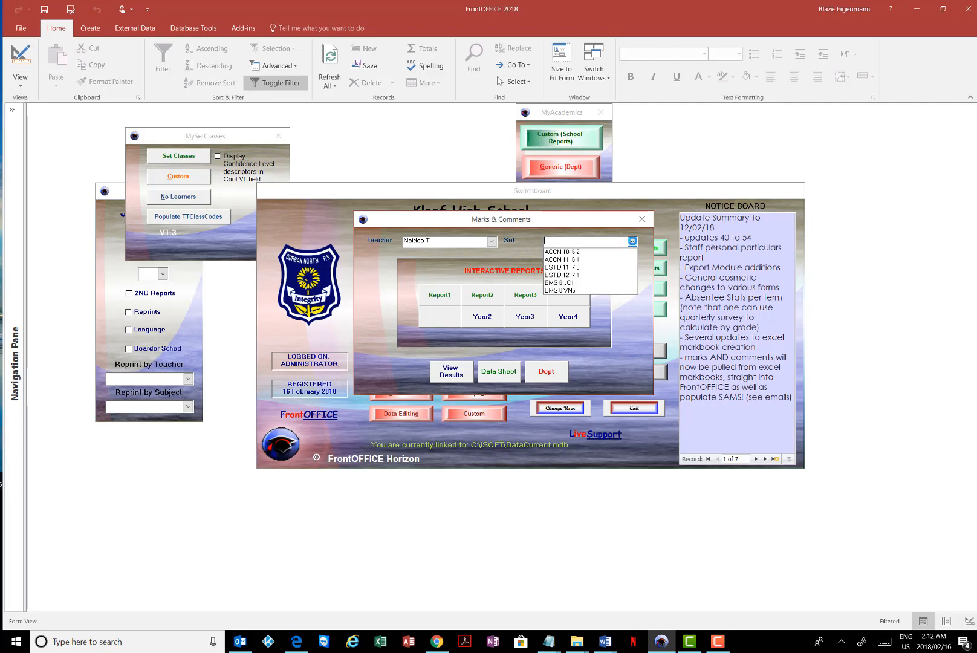
{"action": "left_click", "coordinate": [587, 252]}
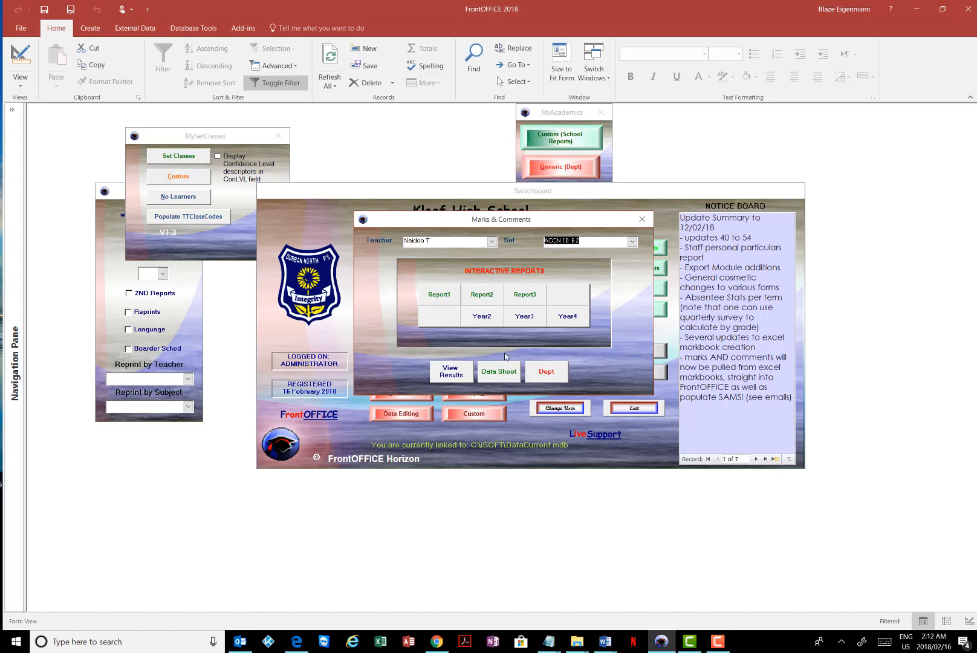
Open the class's marks datasheet, accepting both blank parameter prompts, and maximize it
{"action": "left_click", "coordinate": [498, 373]}
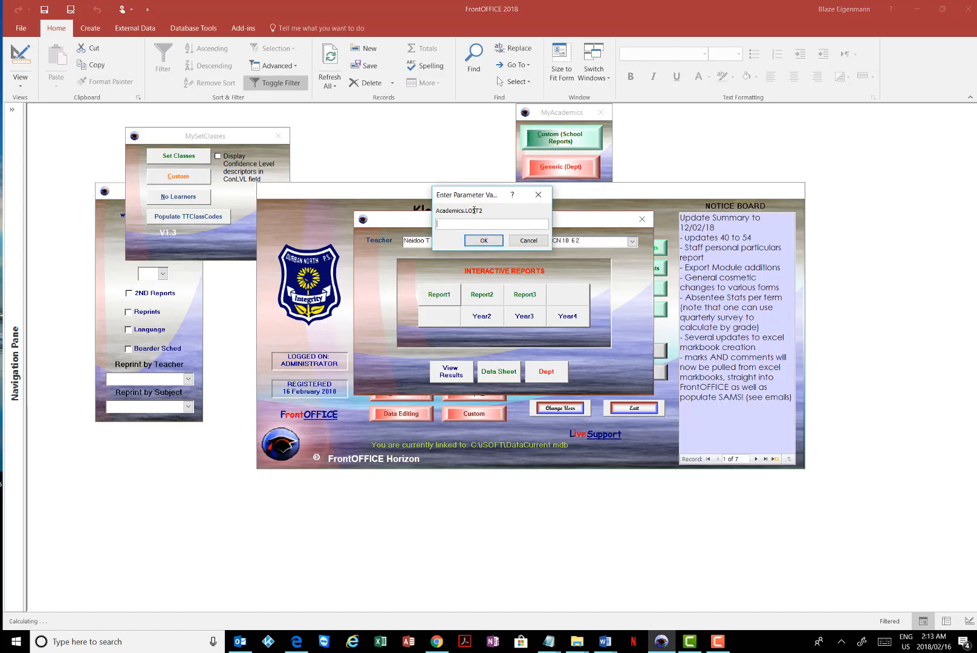
{"action": "left_click", "coordinate": [483, 241]}
{"action": "left_click", "coordinate": [483, 241]}
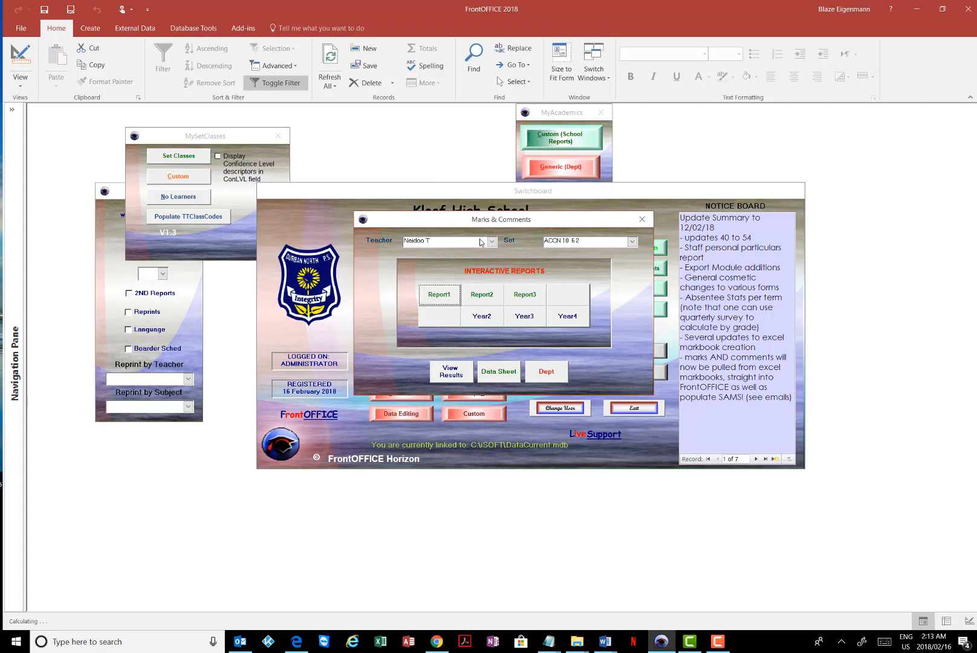
{"action": "left_click", "coordinate": [733, 208]}
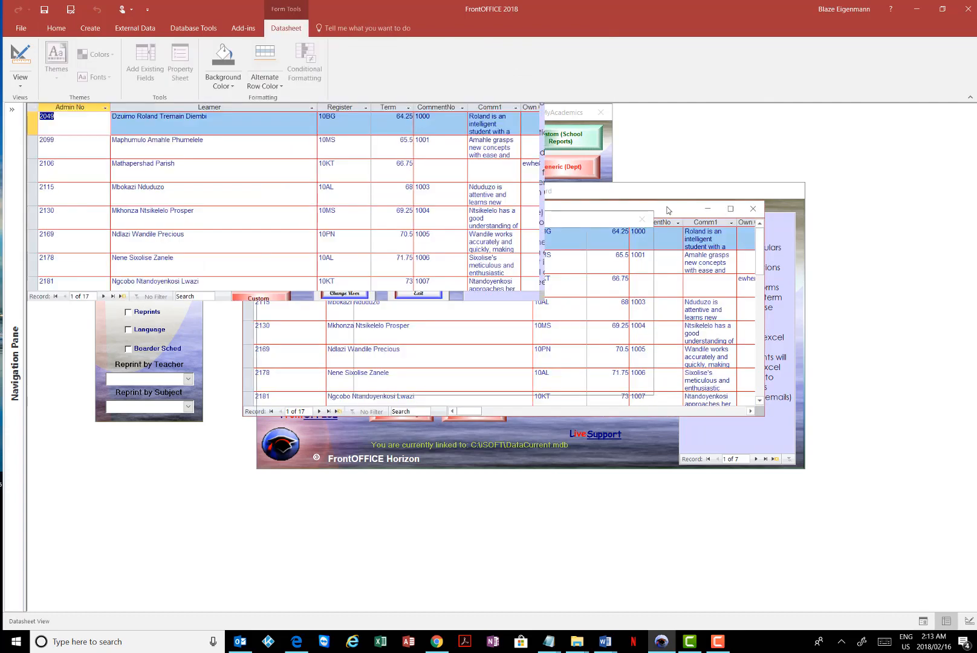
{"action": "left_click", "coordinate": [393, 107]}
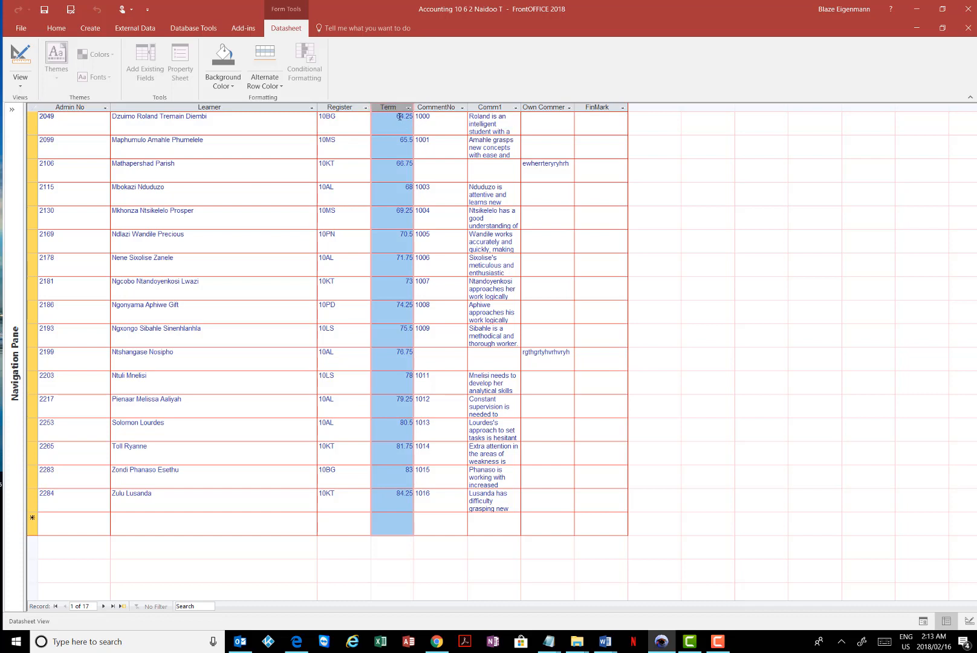
{"action": "left_click", "coordinate": [393, 117]}
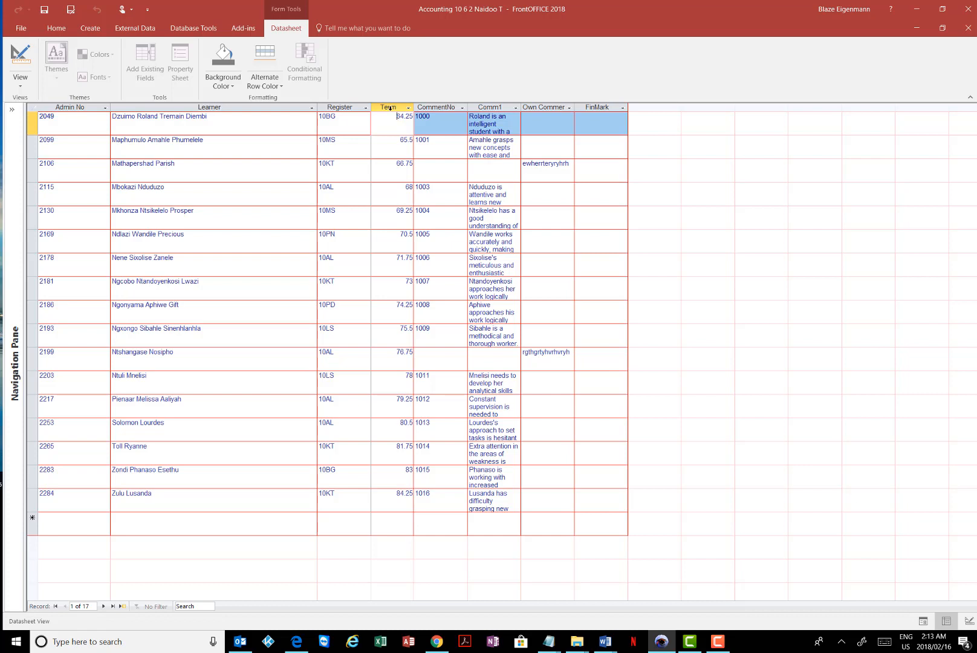
{"action": "left_click", "coordinate": [384, 108]}
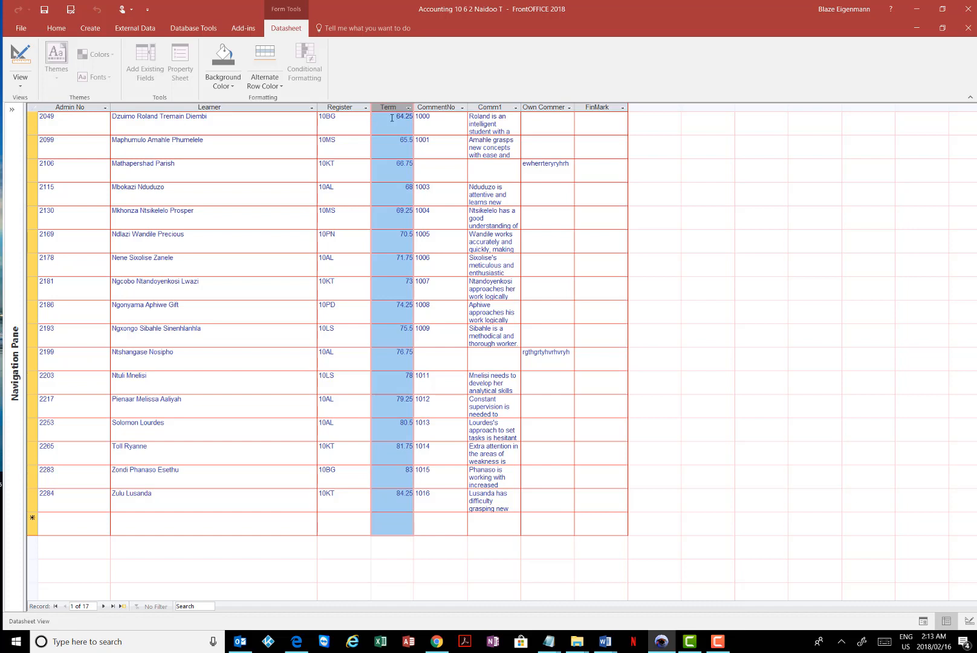
{"action": "left_click", "coordinate": [391, 118]}
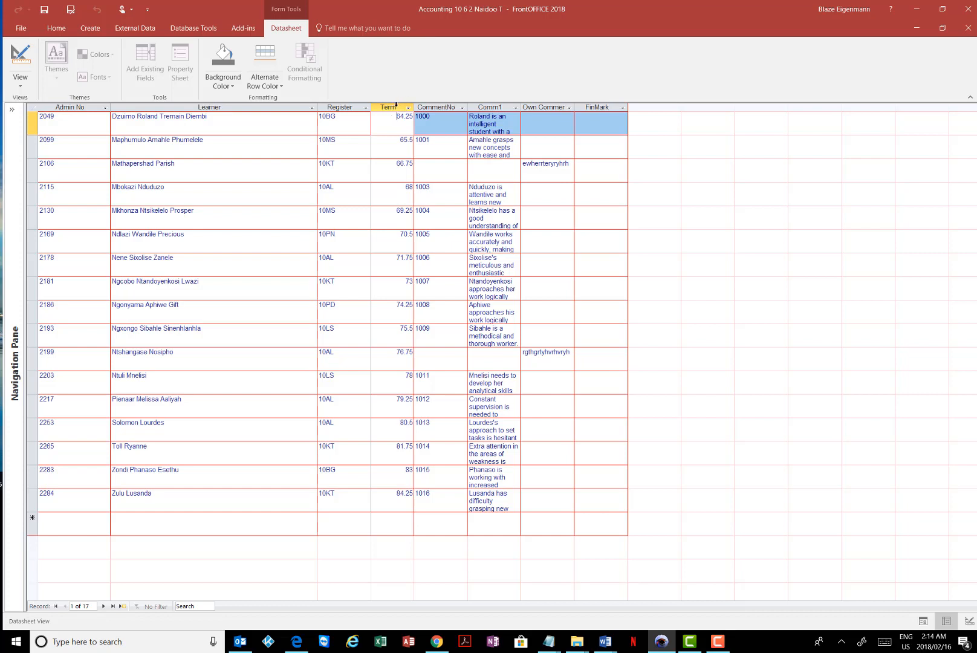
{"action": "left_click", "coordinate": [396, 106]}
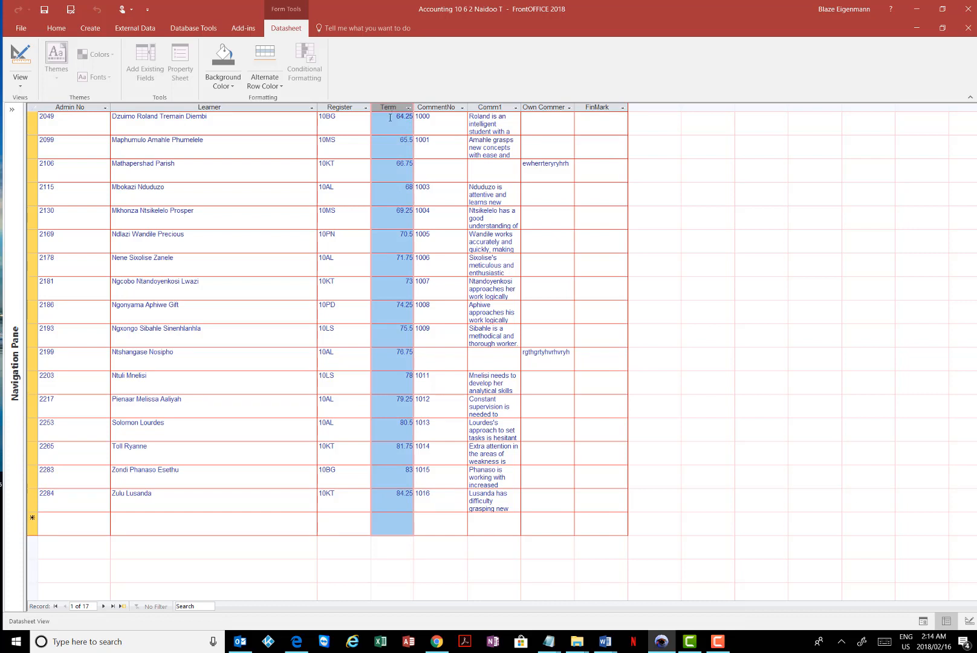
{"action": "left_click", "coordinate": [390, 118]}
{"action": "left_click", "coordinate": [389, 107]}
{"action": "left_click", "coordinate": [444, 107]}
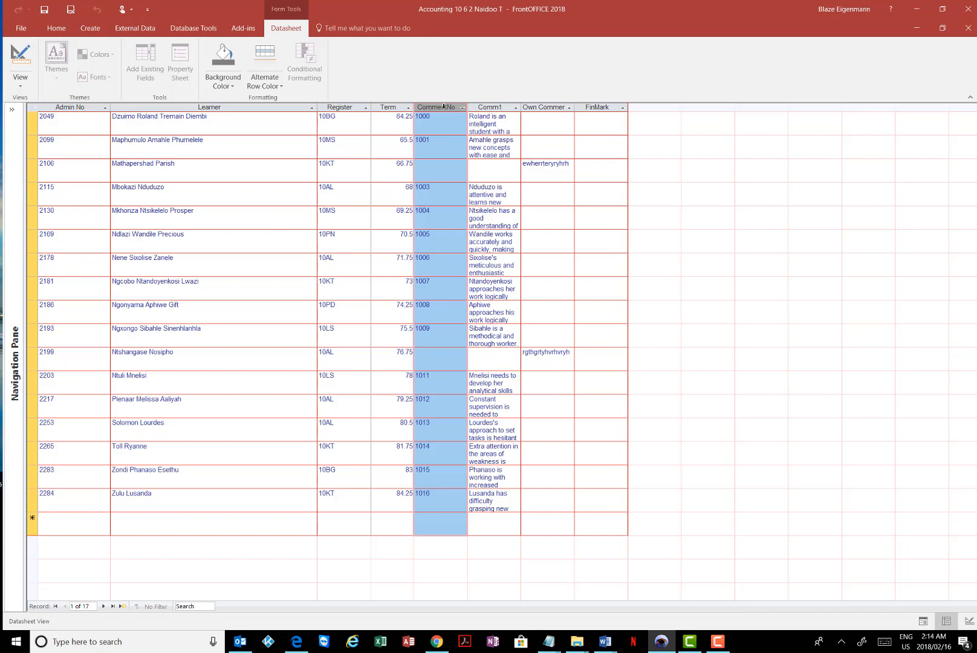
{"action": "left_click", "coordinate": [477, 107]}
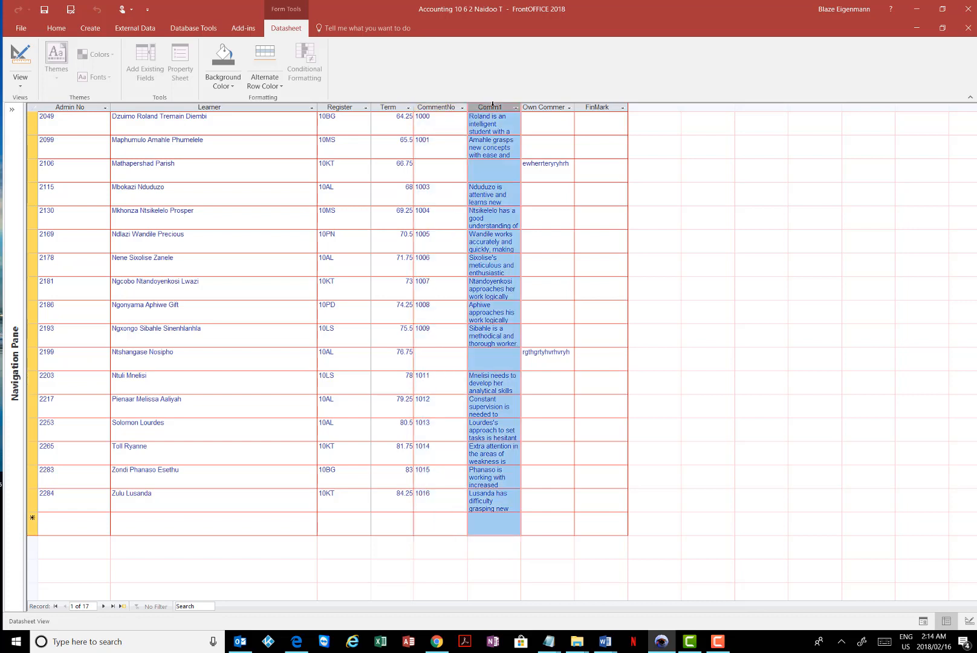
{"action": "left_click", "coordinate": [437, 107]}
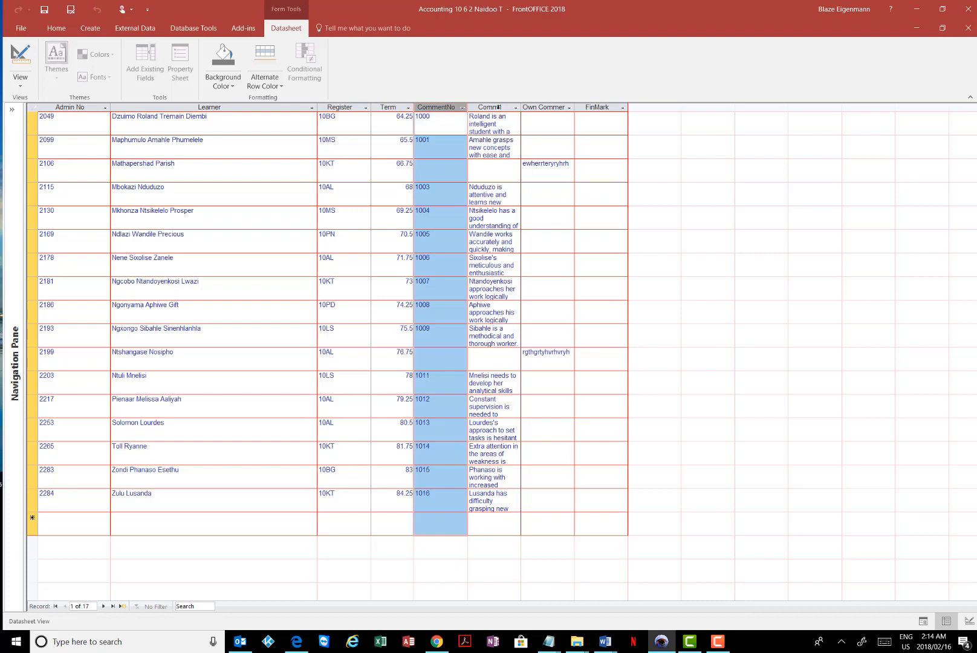
{"action": "left_click", "coordinate": [503, 107]}
Autofit Comm1, widen Own Comment to review learners' comments, then close the Accounting 10 6 2 datasheet
{"action": "double_click", "coordinate": [521, 107]}
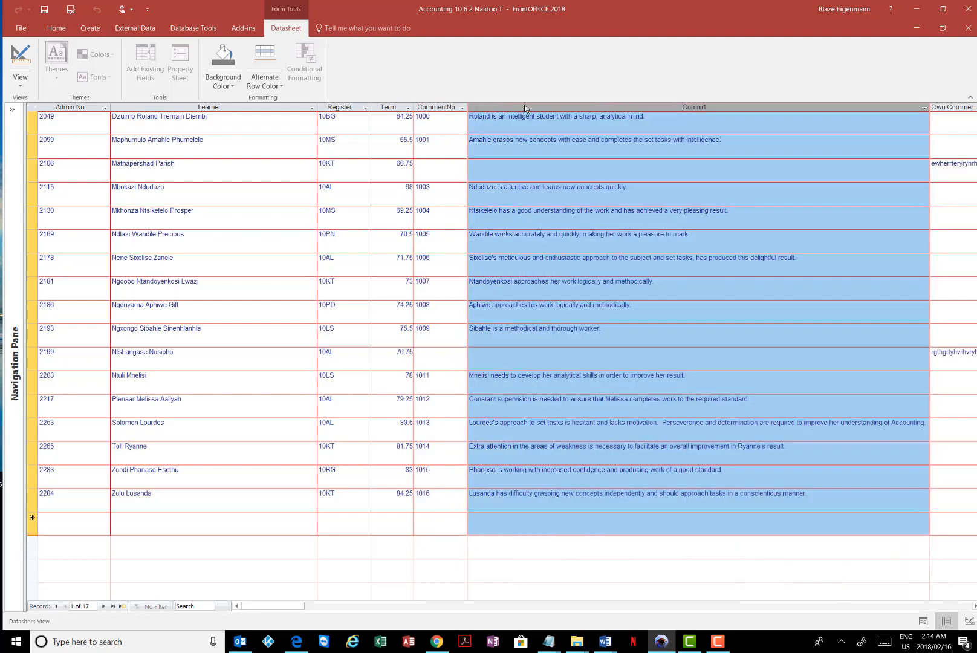
{"action": "left_click", "coordinate": [686, 119]}
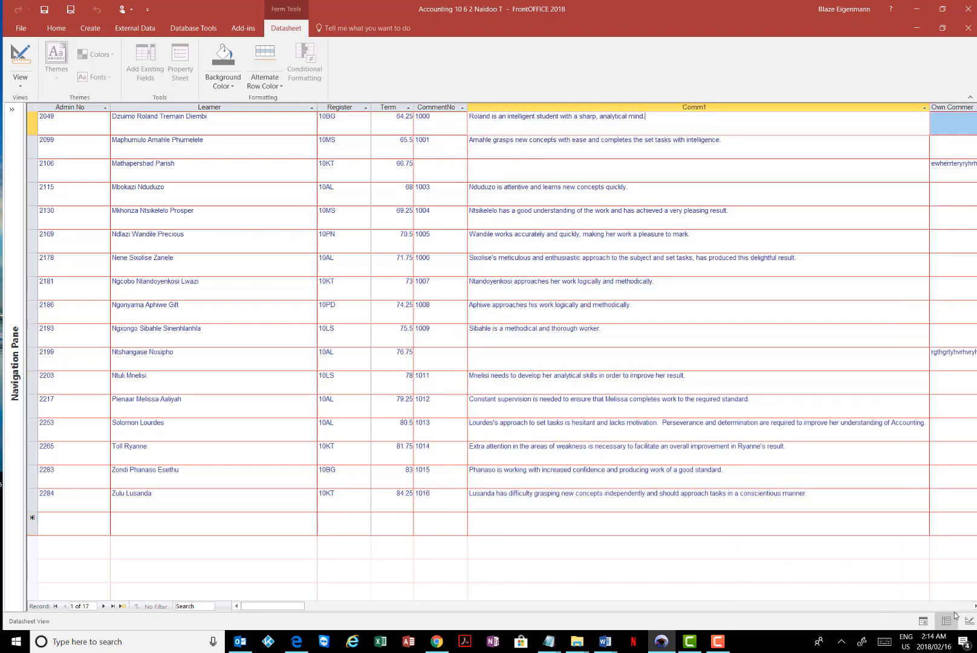
{"action": "left_click", "coordinate": [974, 606]}
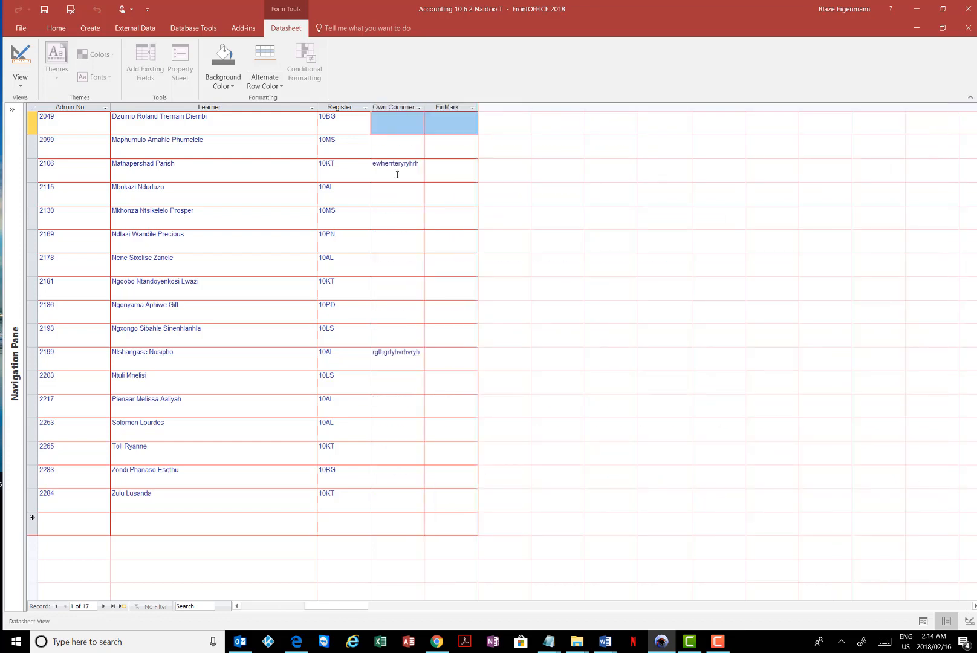
{"action": "left_click", "coordinate": [408, 169]}
{"action": "left_click_drag", "start_coordinate": [424, 107], "coordinate": [430, 108]}
{"action": "left_click_drag", "start_coordinate": [327, 607], "coordinate": [283, 607]}
{"action": "left_click", "coordinate": [681, 142]}
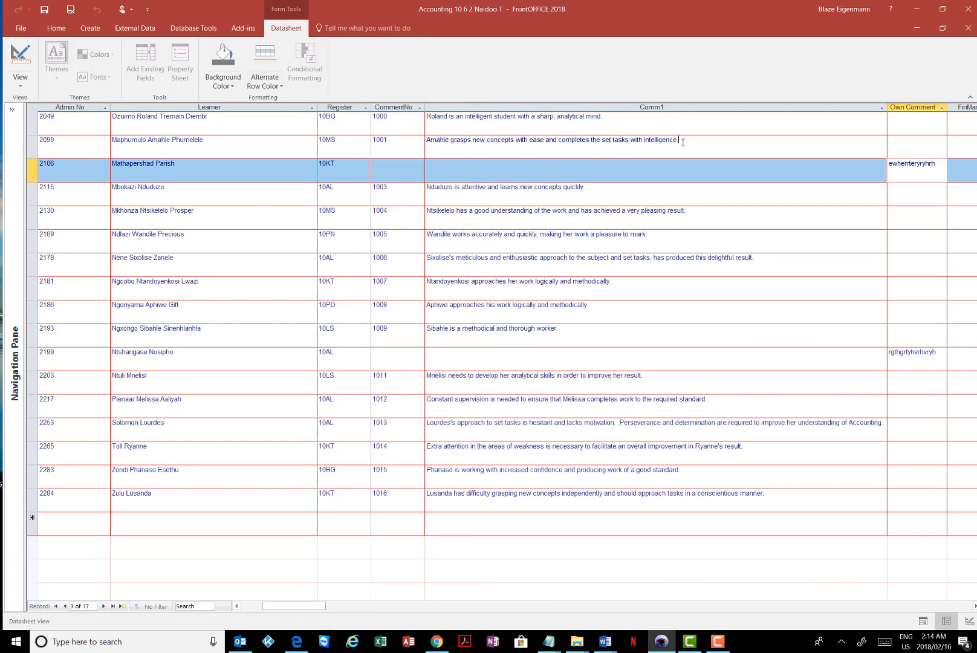
{"action": "left_click", "coordinate": [911, 166]}
{"action": "left_click_drag", "start_coordinate": [275, 604], "coordinate": [259, 609]}
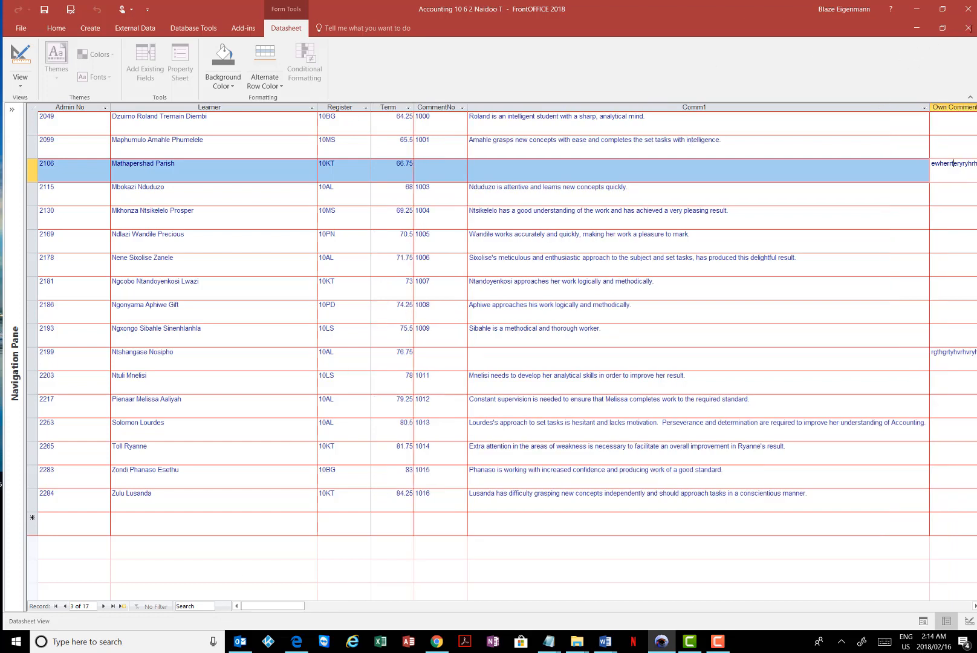
{"action": "left_click", "coordinate": [968, 28]}
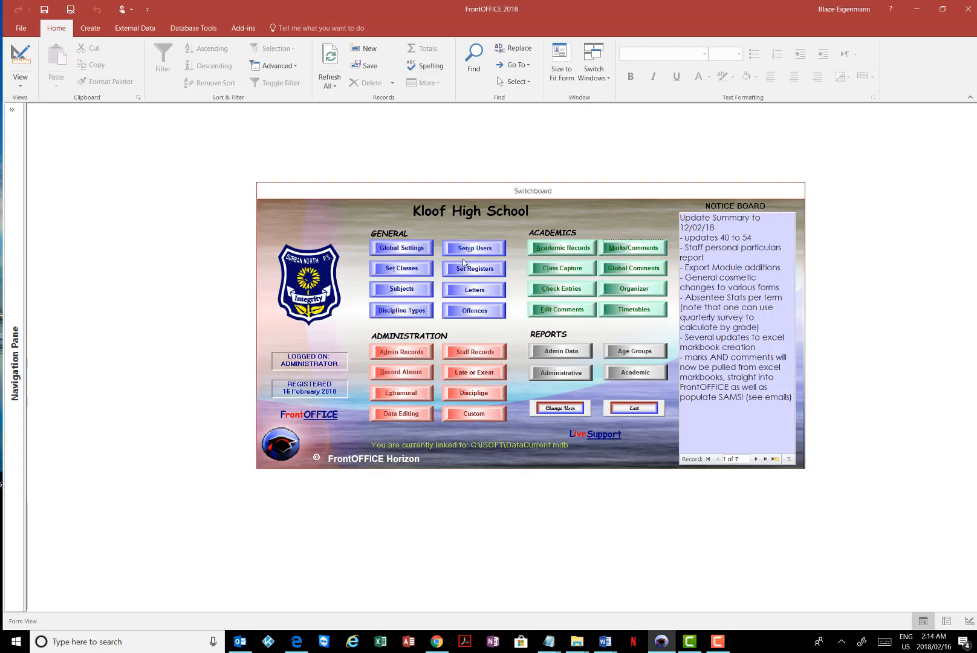
Go from Global Settings to LURITS/SAMS Extra and show its Sams Synchronise tab
{"action": "left_click", "coordinate": [393, 247]}
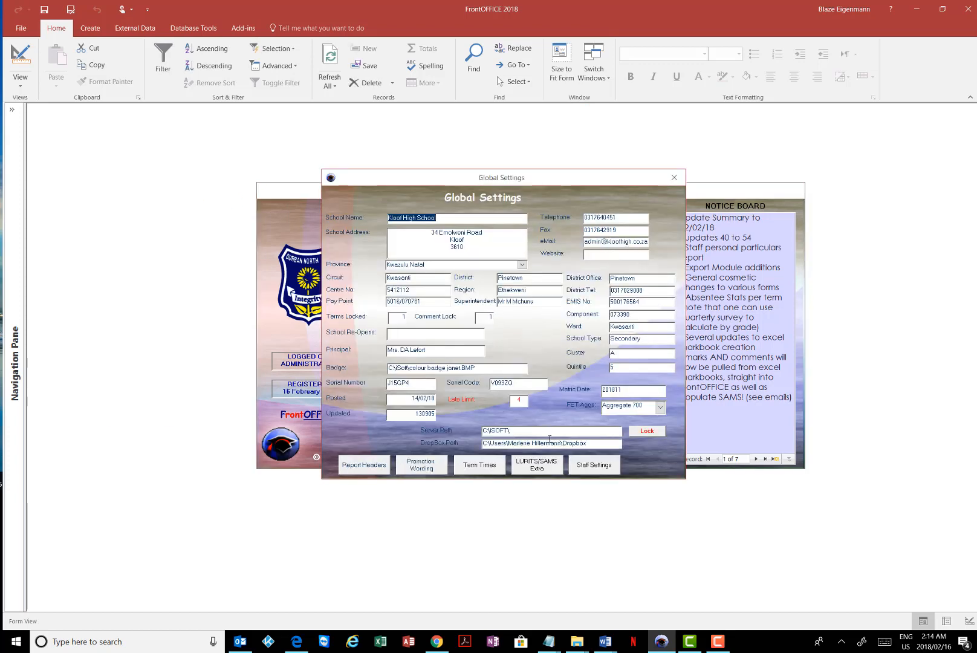
{"action": "left_click", "coordinate": [532, 466]}
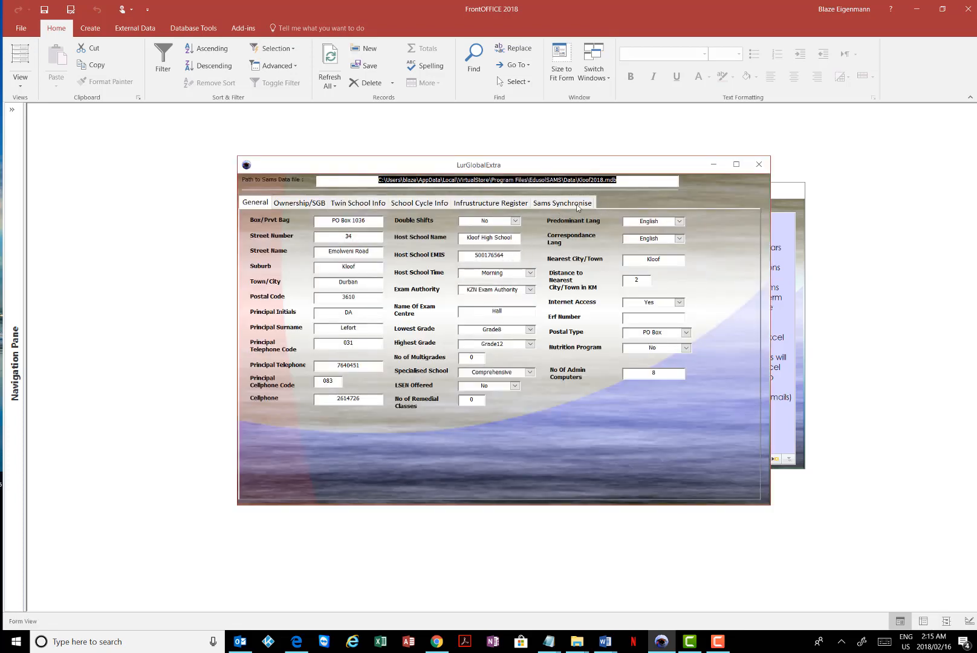
{"action": "left_click", "coordinate": [555, 205]}
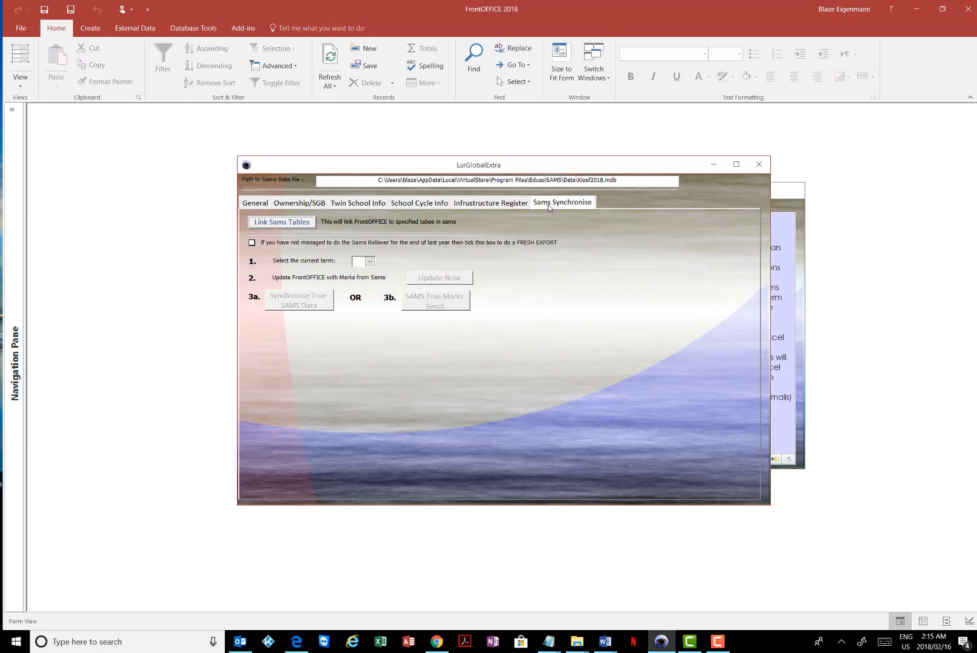
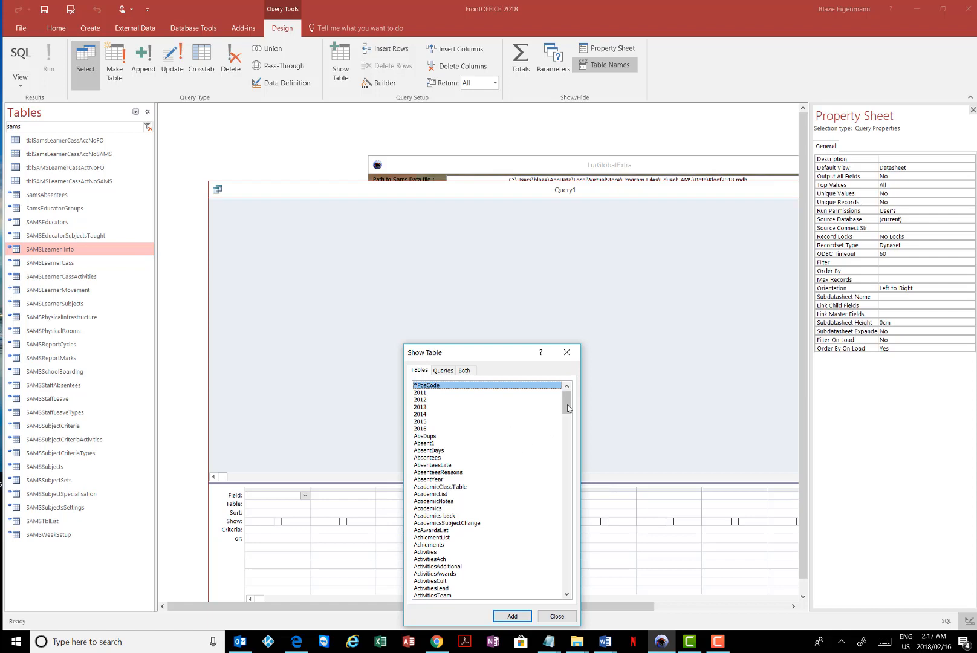
Close the Show Table dialog and Property Sheet, then close the empty Query1 design
{"action": "left_click_drag", "start_coordinate": [566, 402], "coordinate": [567, 458]}
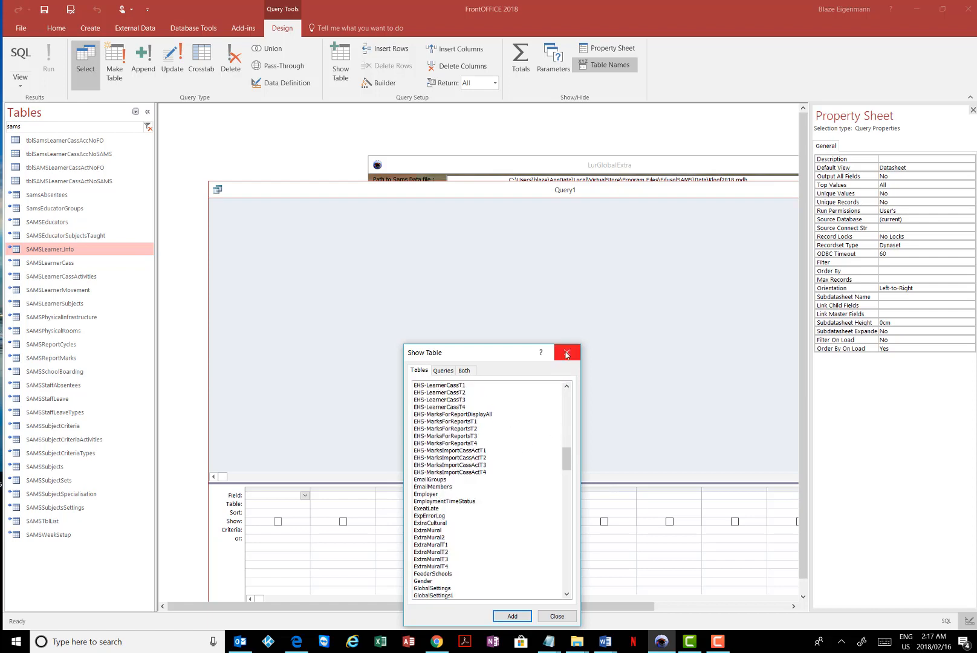
{"action": "left_click", "coordinate": [567, 352]}
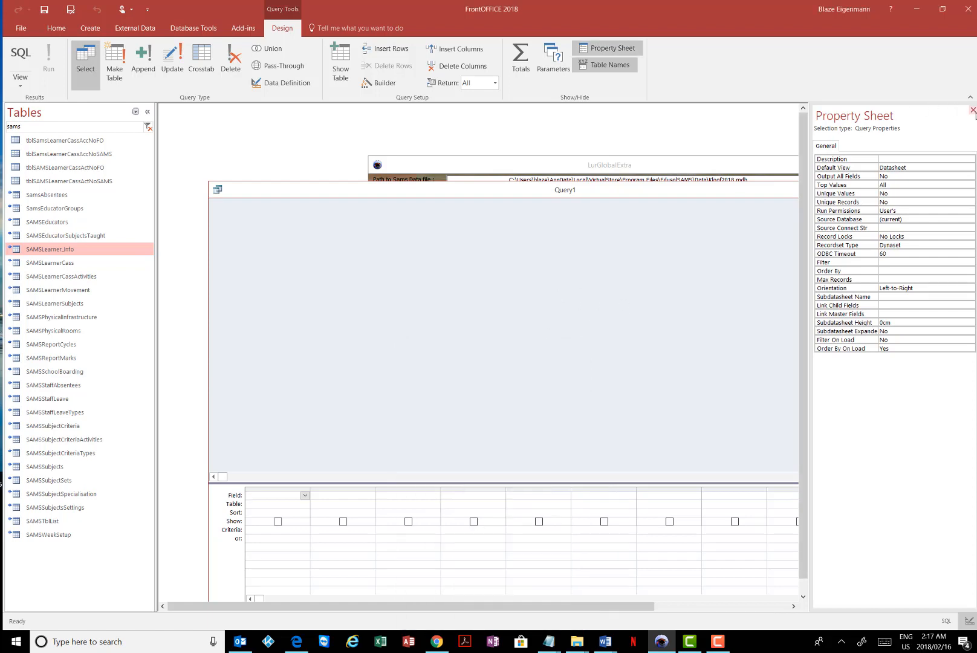
{"action": "left_click", "coordinate": [972, 110]}
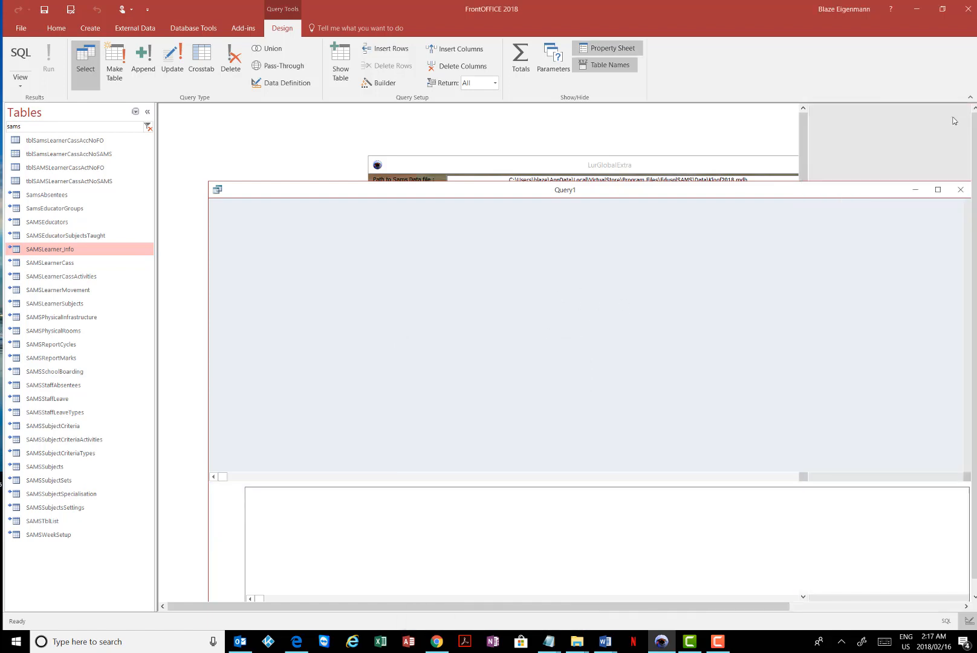
{"action": "left_click", "coordinate": [960, 189]}
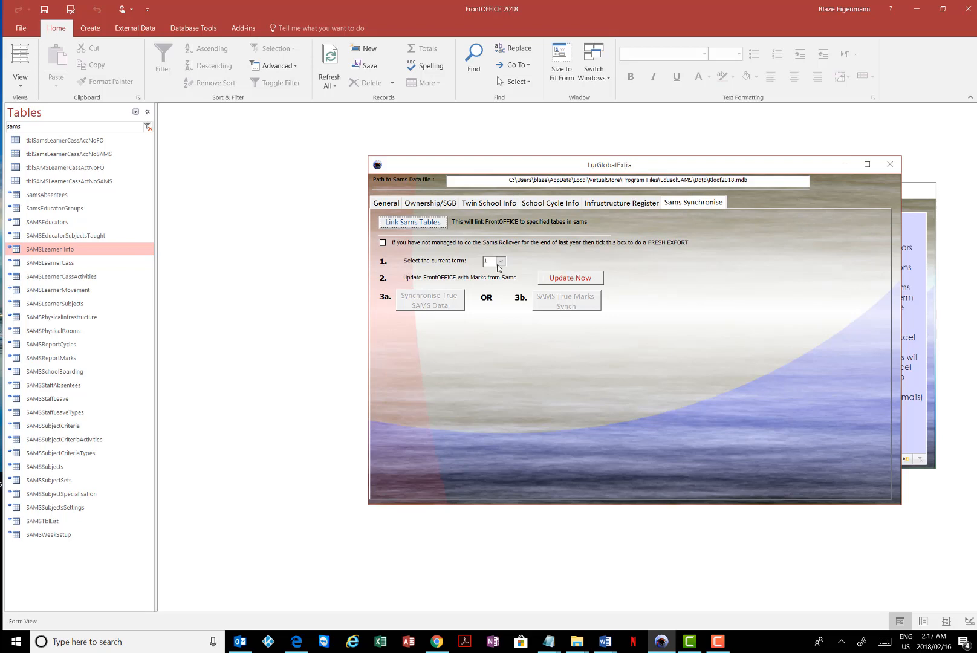
Run Update Now to pull term 1 marks from SAMS and acknowledge Update Complete
{"action": "left_click", "coordinate": [579, 278]}
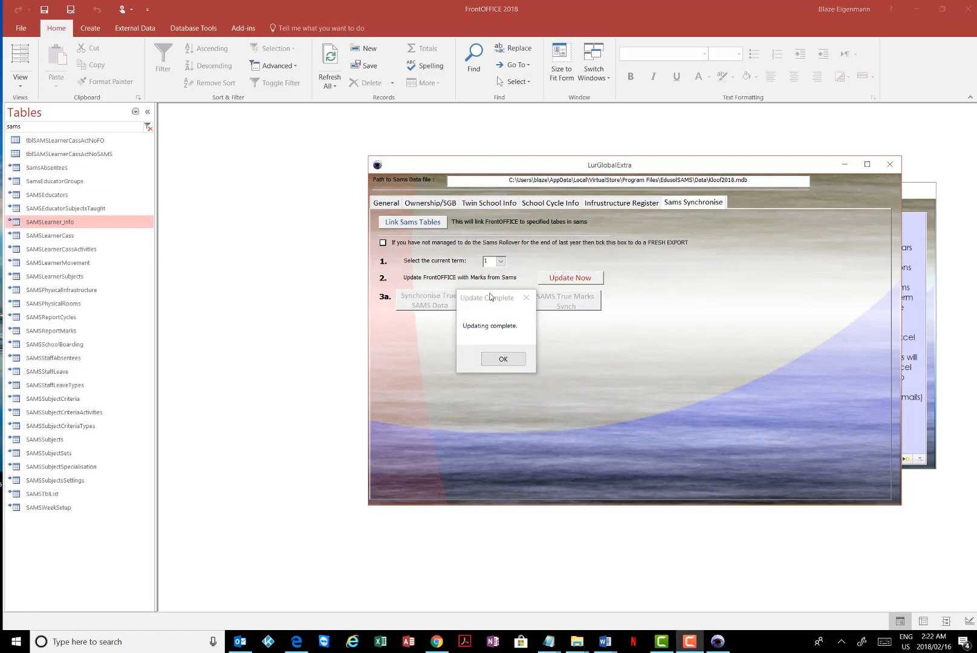
{"action": "left_click", "coordinate": [502, 359]}
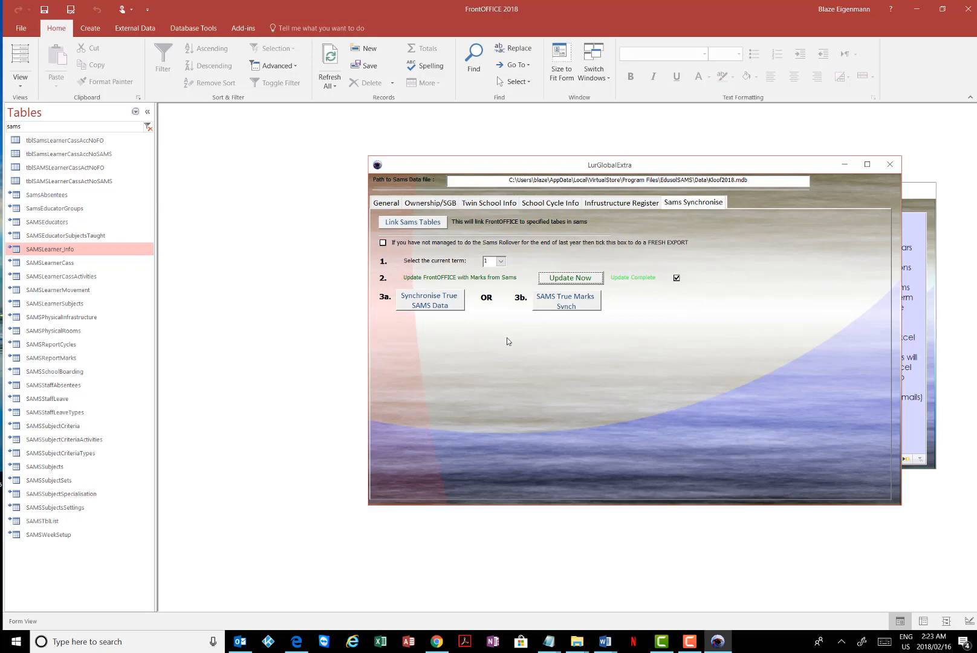
{"action": "left_click", "coordinate": [61, 358]}
{"action": "double_click", "coordinate": [61, 358]}
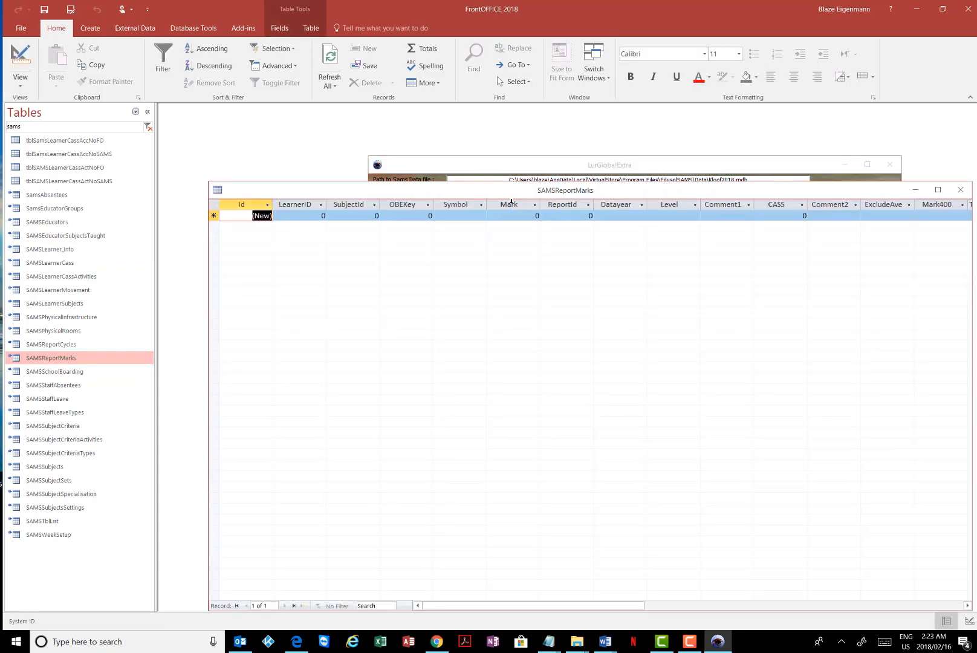
{"action": "left_click", "coordinate": [512, 214]}
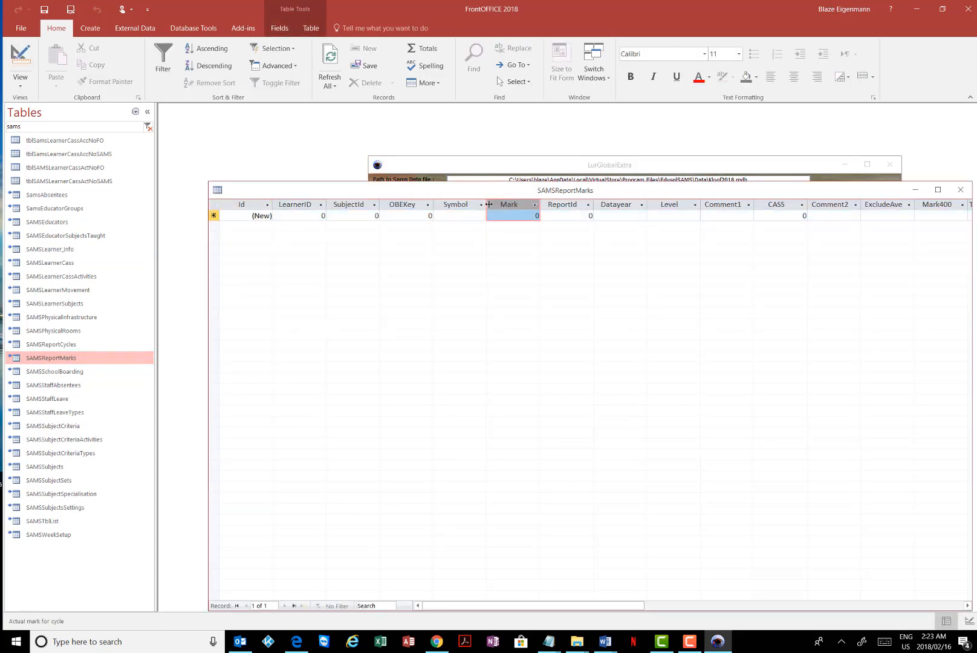
{"action": "left_click", "coordinate": [960, 189]}
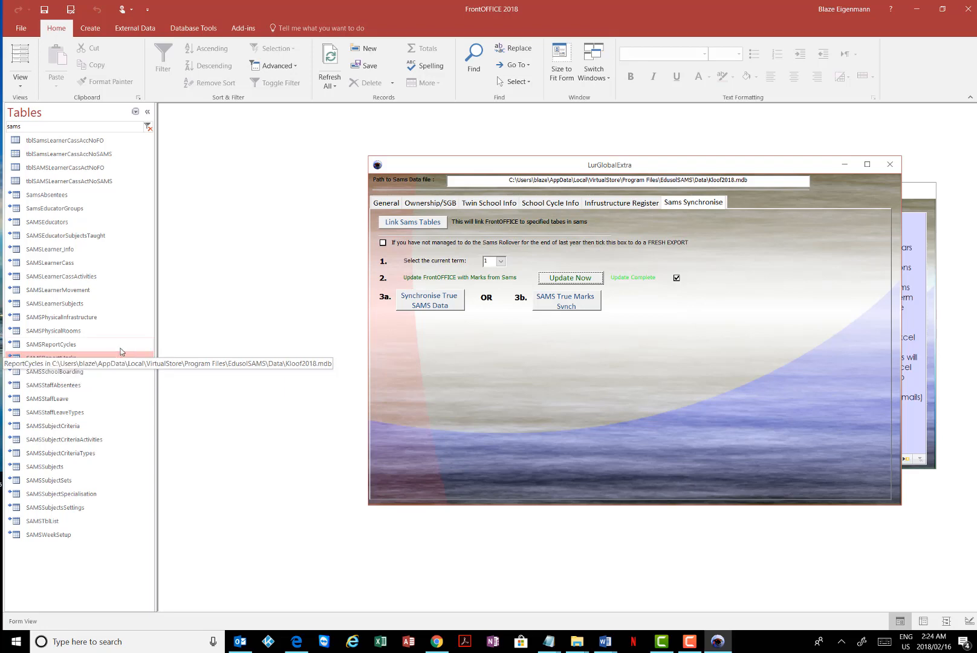
{"action": "double_click", "coordinate": [53, 263]}
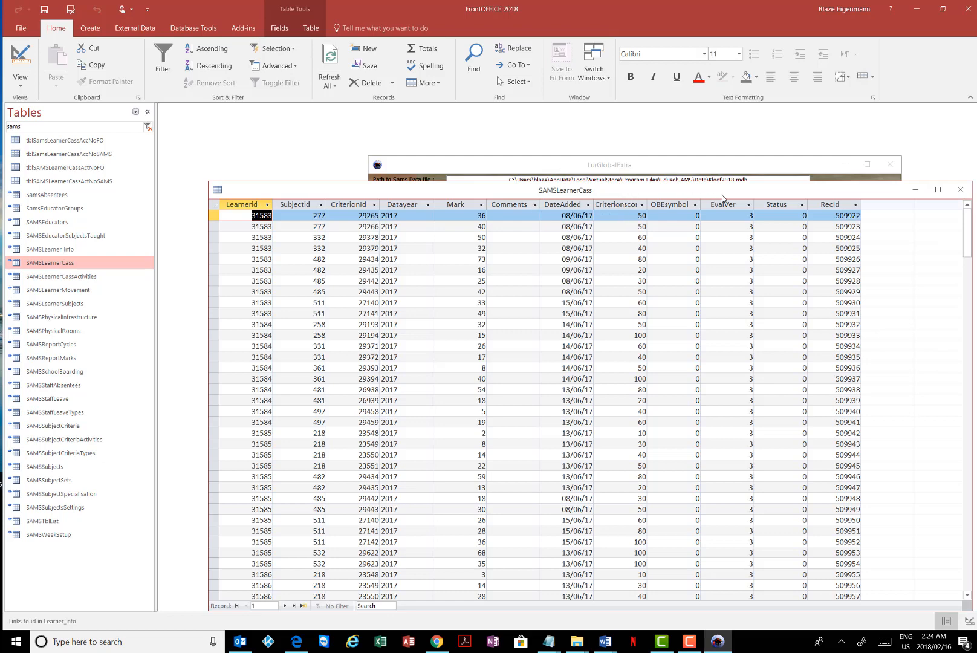
{"action": "left_click", "coordinate": [954, 192]}
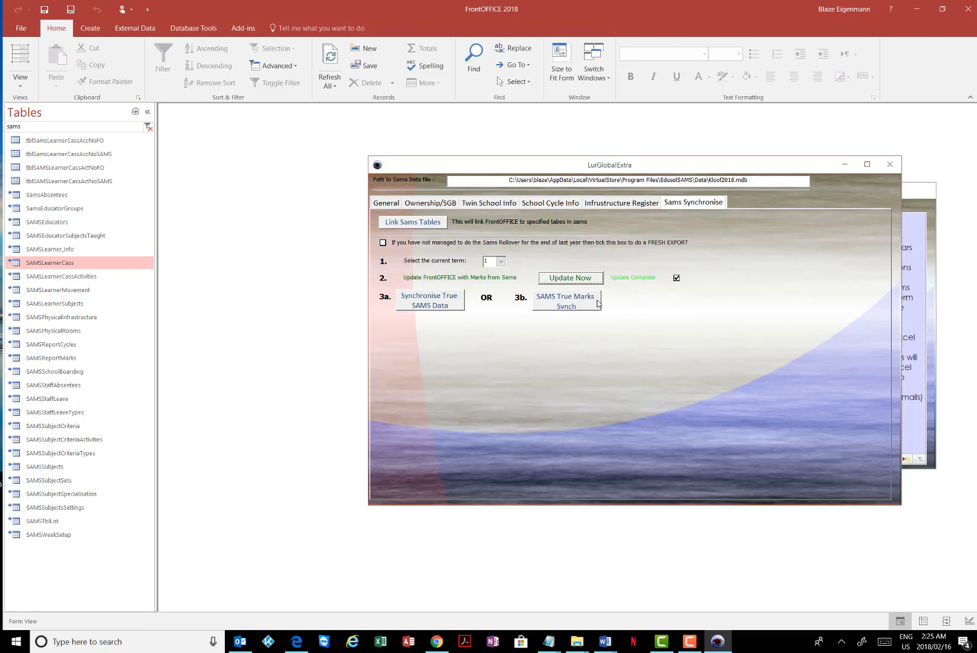
Run 3b SAMS True Marks Synch, close LurGlobalExtra and Global Settings, and exit FrontOFFICE
{"action": "left_click", "coordinate": [565, 304]}
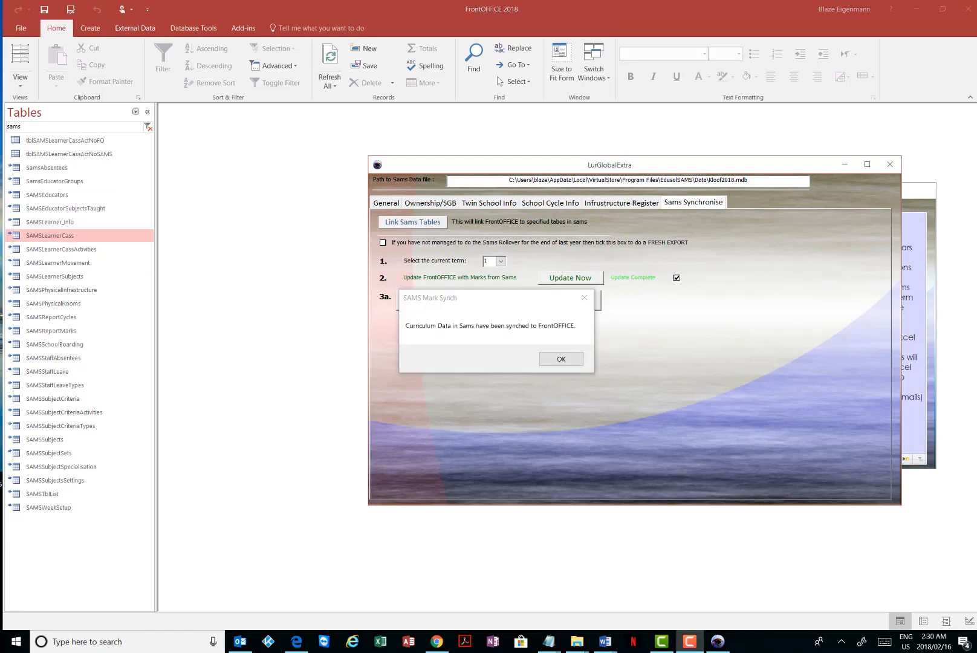
{"action": "left_click", "coordinate": [561, 360]}
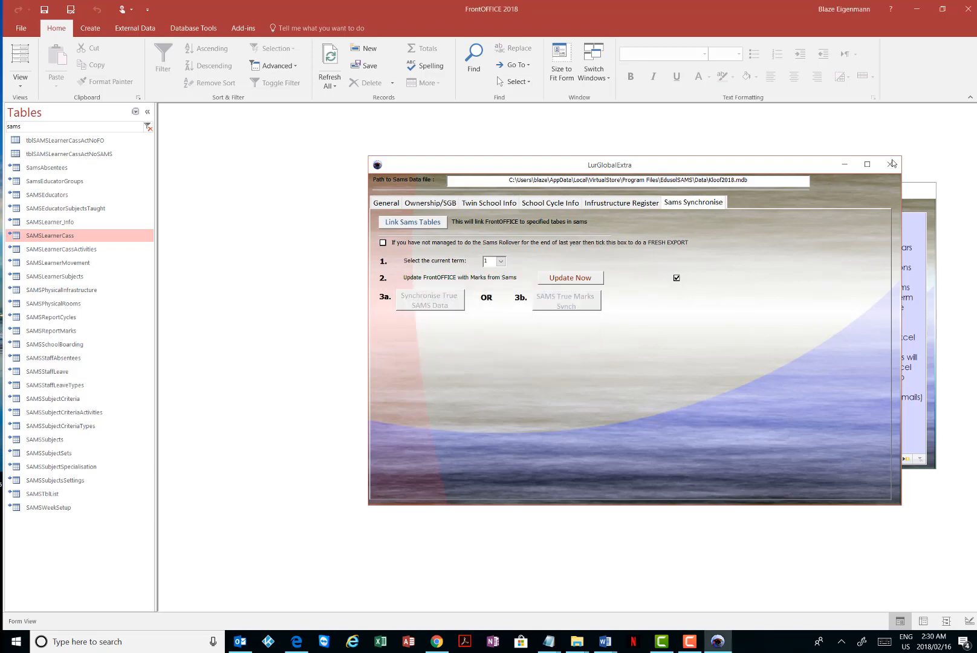
{"action": "left_click_drag", "start_coordinate": [783, 161], "coordinate": [723, 162]}
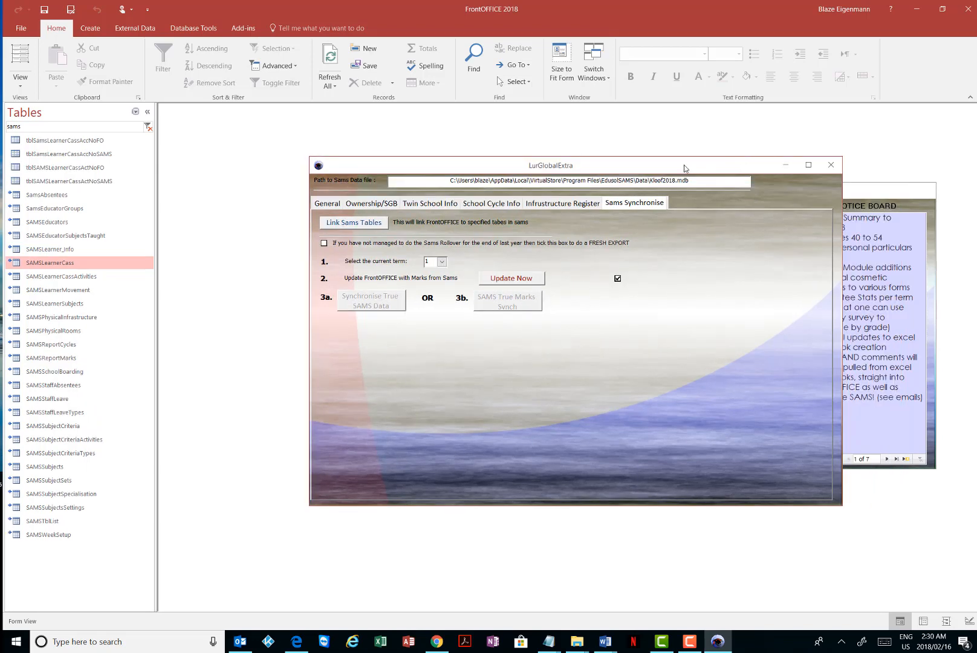
{"action": "left_click", "coordinate": [831, 165]}
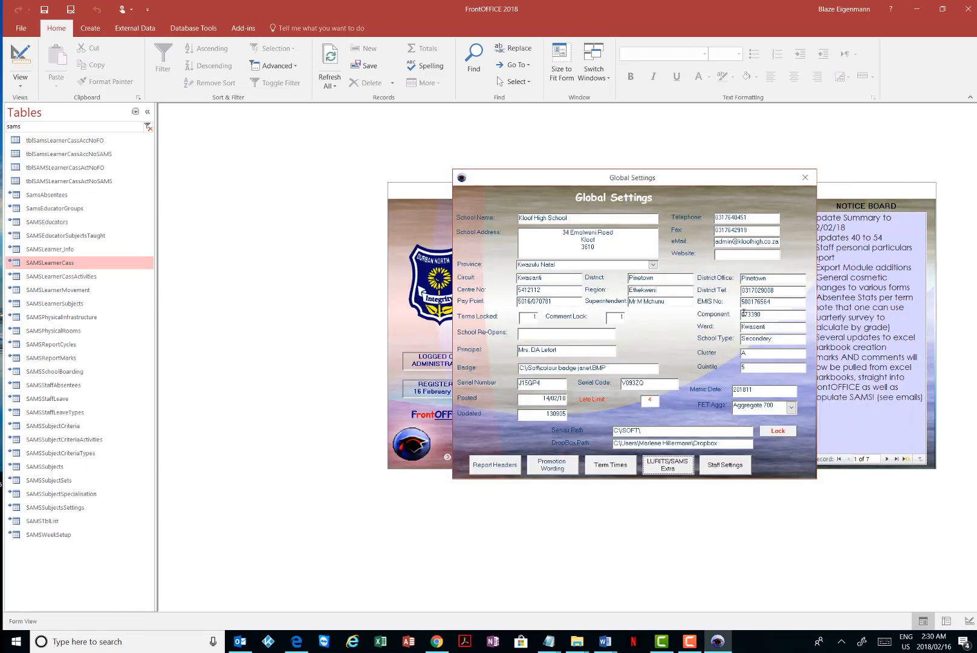
{"action": "left_click", "coordinate": [805, 177]}
{"action": "left_click", "coordinate": [766, 413]}
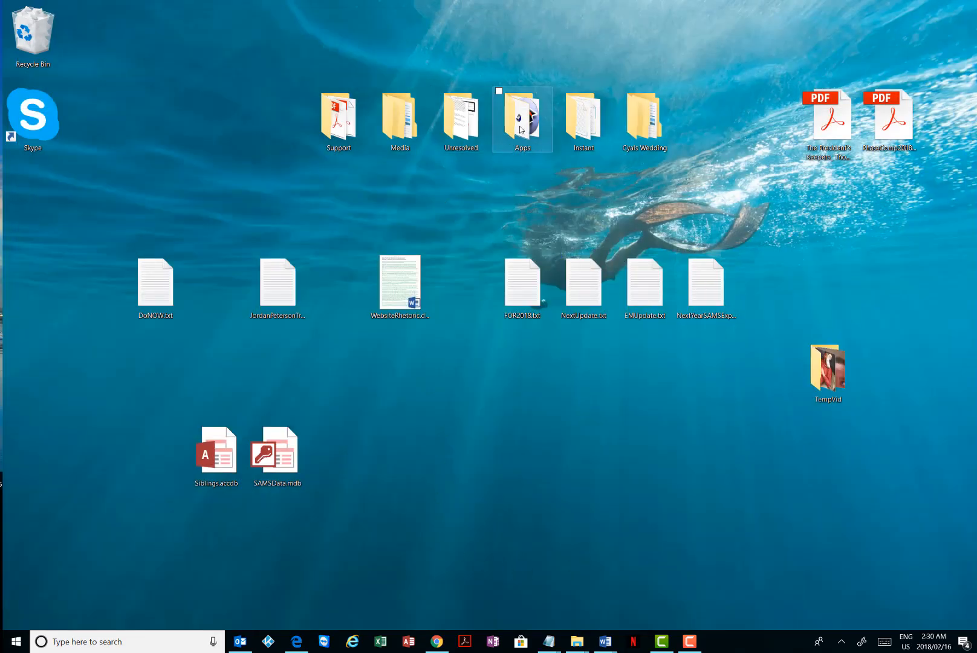
Open the desktop Apps folder and launch EdusolSAMS.exe to start SA-SAMS
{"action": "double_click", "coordinate": [521, 129]}
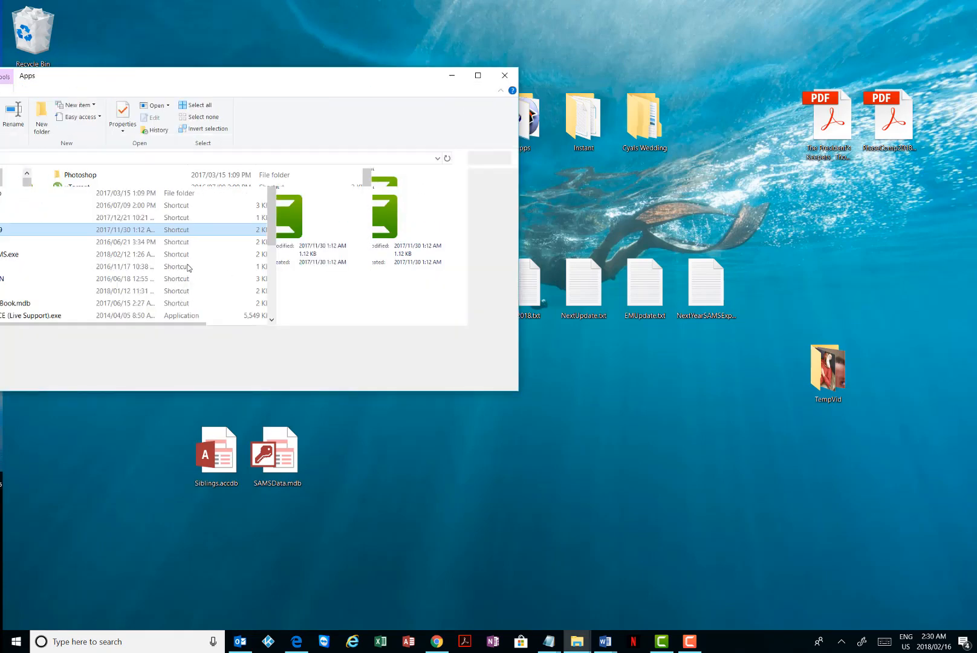
{"action": "scroll", "coordinate": [211, 300], "scroll_direction": "down", "scroll_amount": 1}
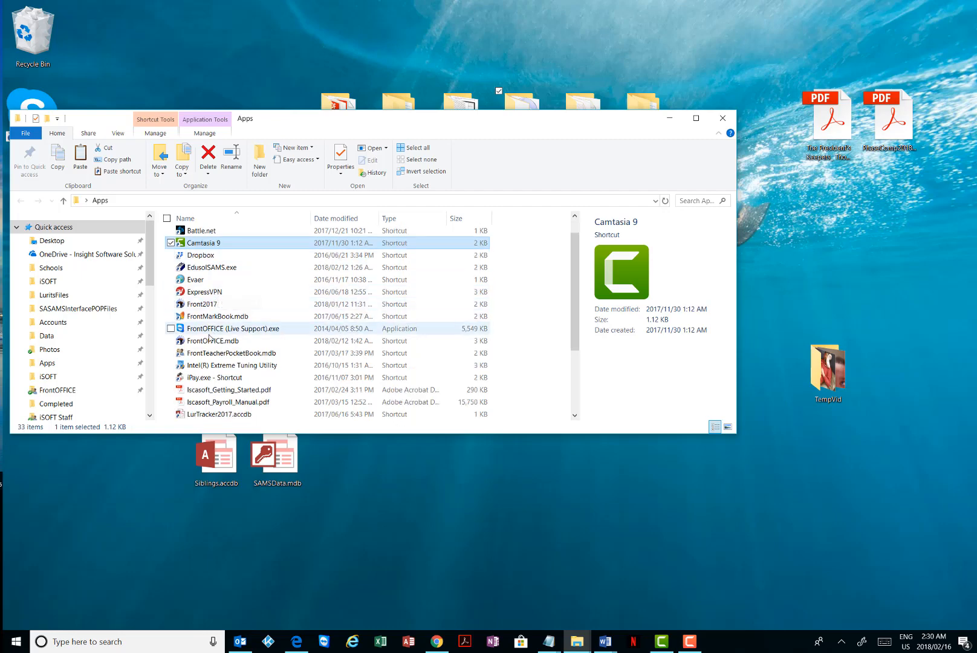
{"action": "scroll", "coordinate": [211, 274], "scroll_direction": "up", "scroll_amount": 1}
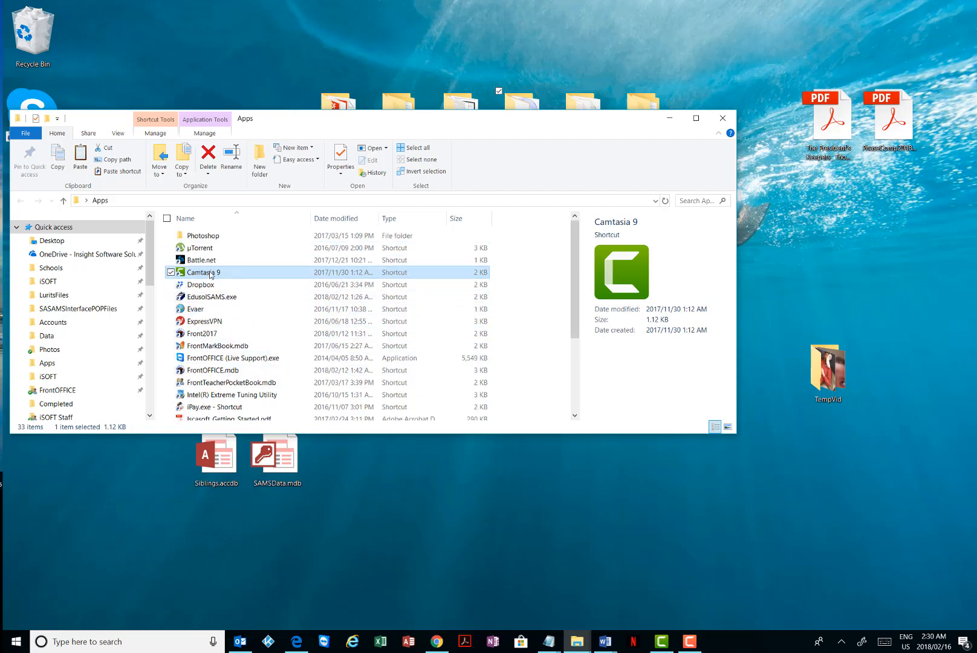
{"action": "left_click", "coordinate": [203, 301]}
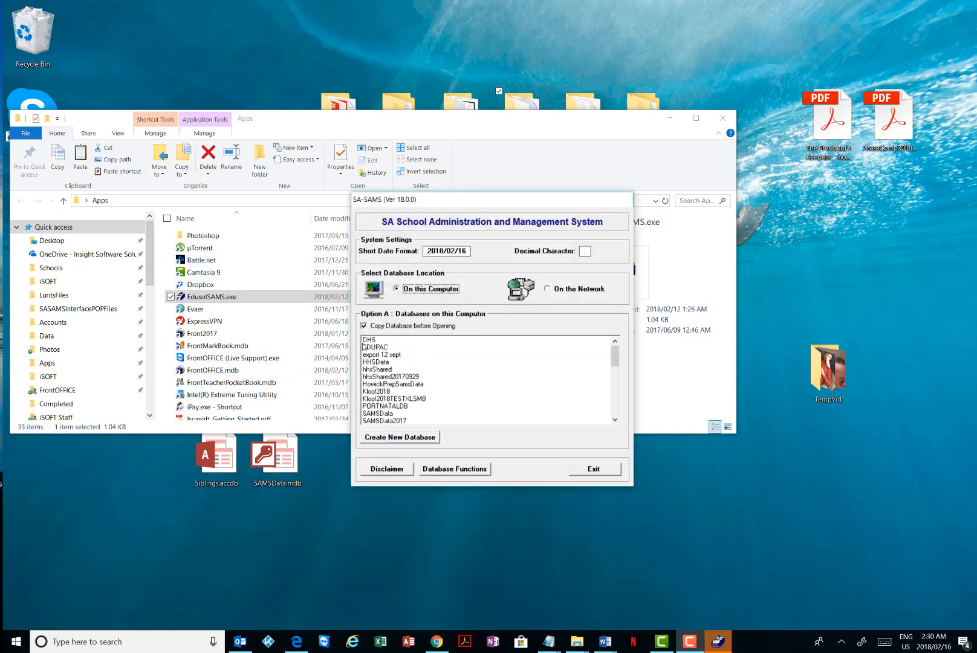
Open the Kloof2018 database and log in with the administrator user name and password
{"action": "left_click", "coordinate": [418, 391]}
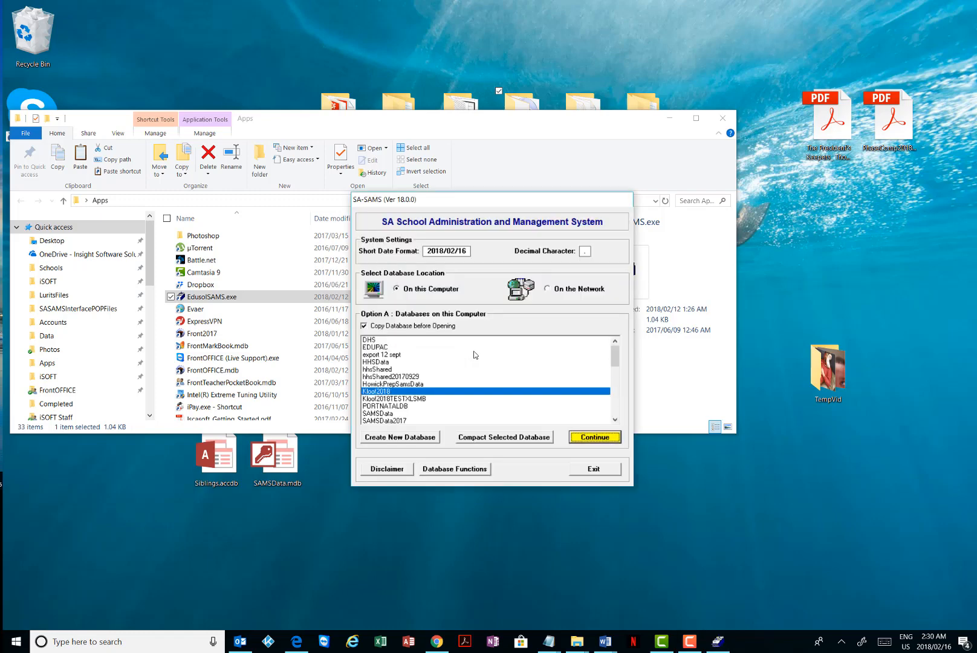
{"action": "type", "text": "ad"}
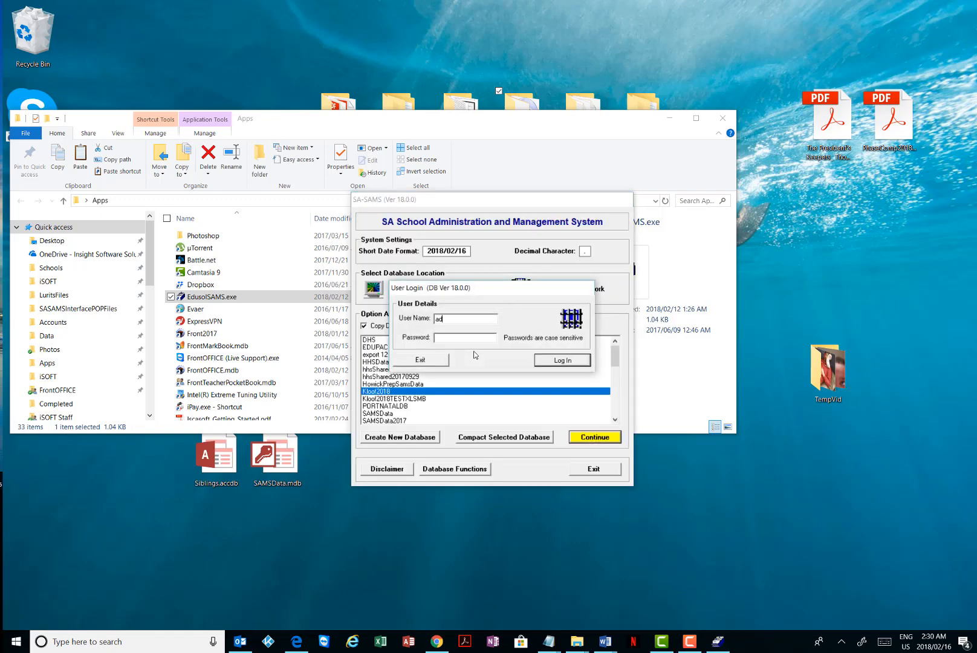
{"action": "type", "text": "ministrator"}
{"action": "key", "text": "Tab"}
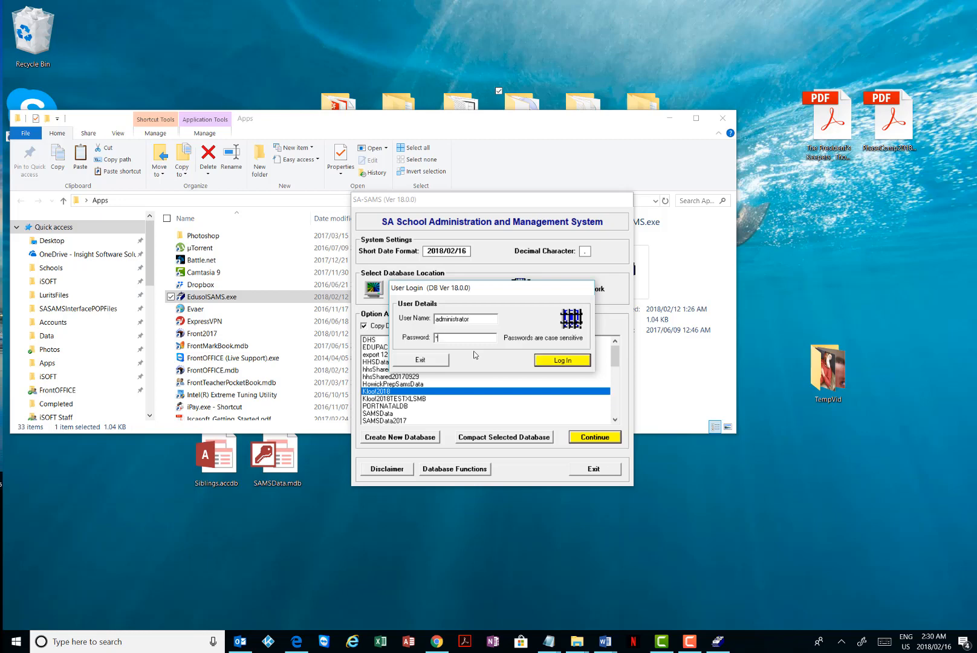
{"action": "left_click", "coordinate": [547, 360]}
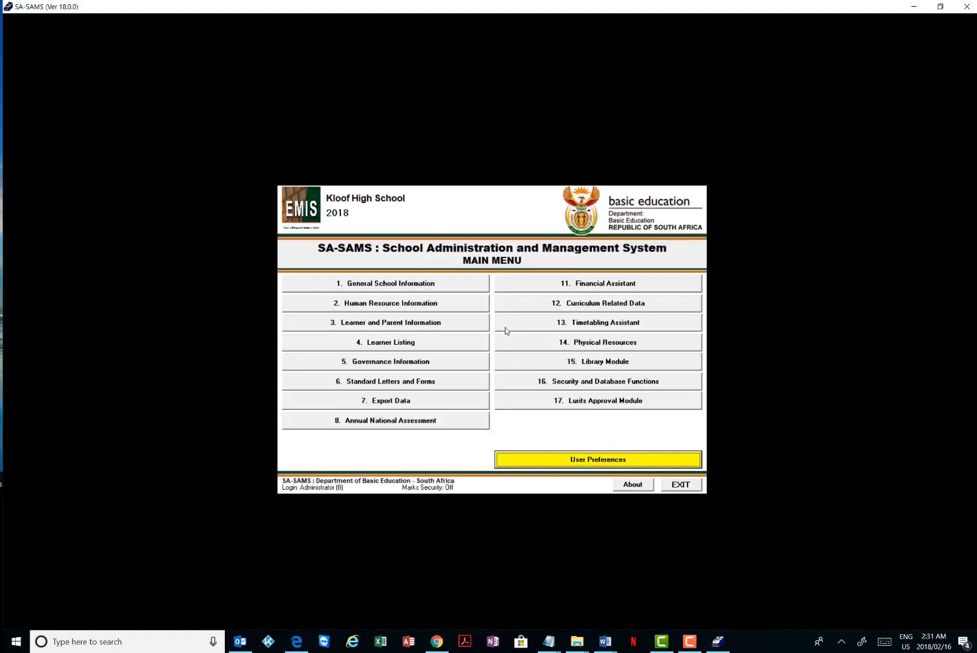
Open 12.3.12 Maintain Learner SBA Results under the curriculum school-based assessment menu
{"action": "left_click", "coordinate": [586, 303]}
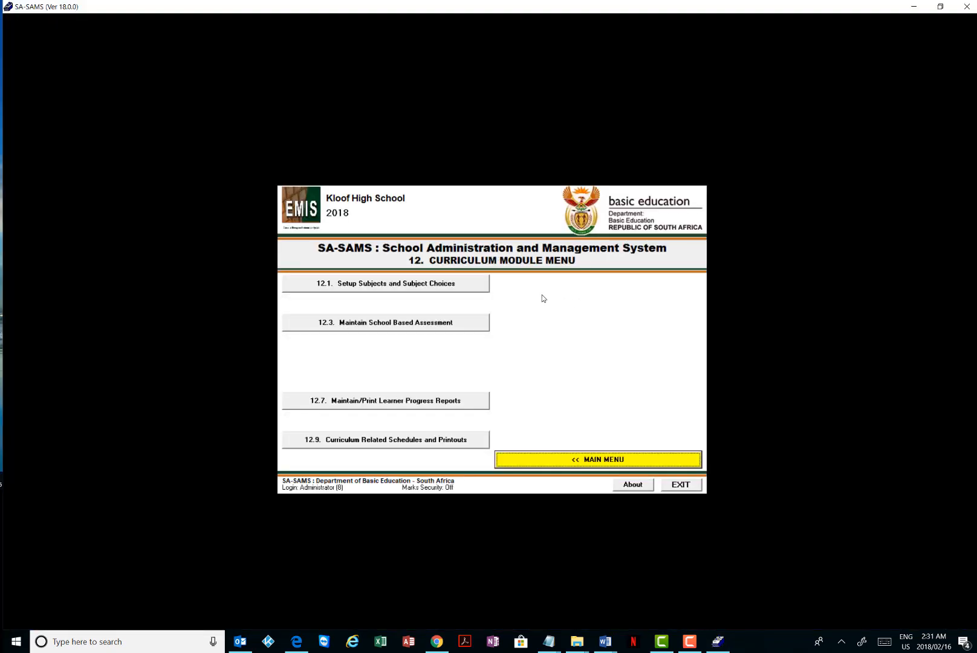
{"action": "left_click", "coordinate": [393, 323]}
{"action": "left_click", "coordinate": [602, 304]}
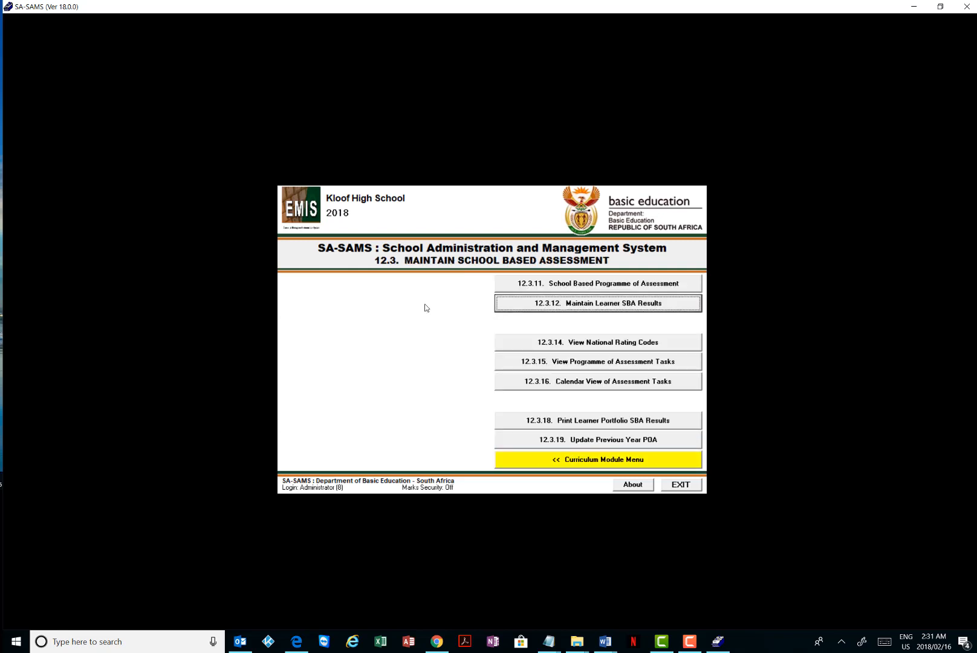
Load Grade 10 Accounting (Gr 10), group 10 6 2 ACC 10 2018, and review the learners' marks
{"action": "left_click", "coordinate": [343, 203]}
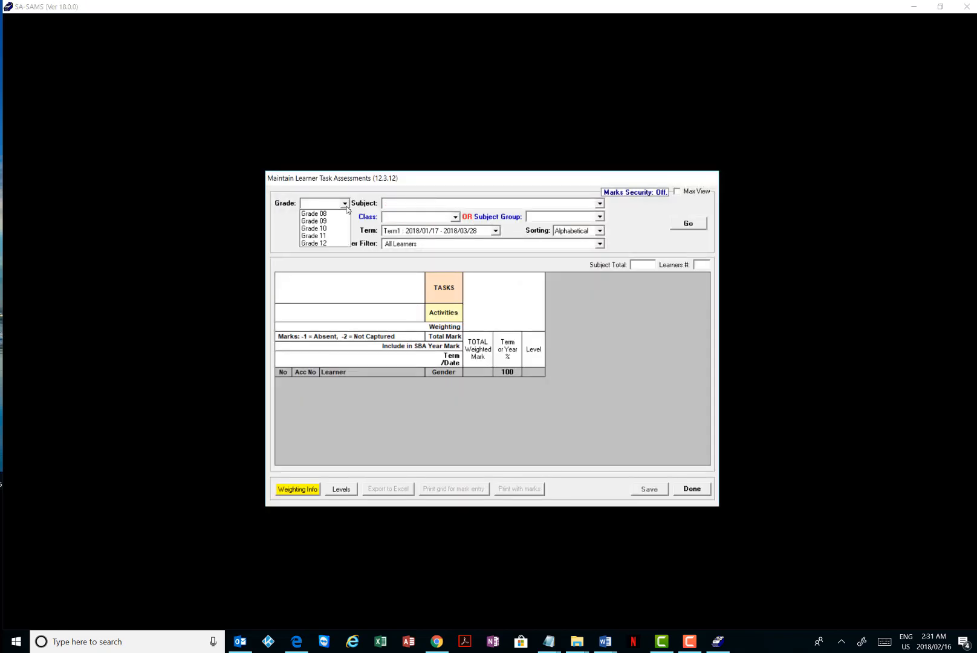
{"action": "left_click", "coordinate": [321, 229]}
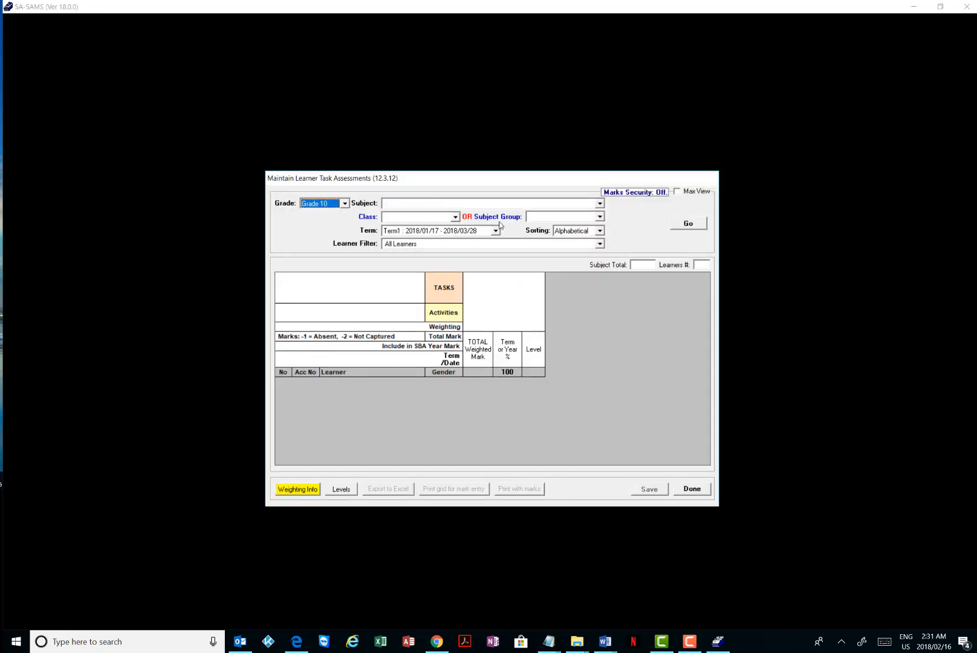
{"action": "left_click", "coordinate": [600, 203]}
{"action": "left_click", "coordinate": [444, 214]}
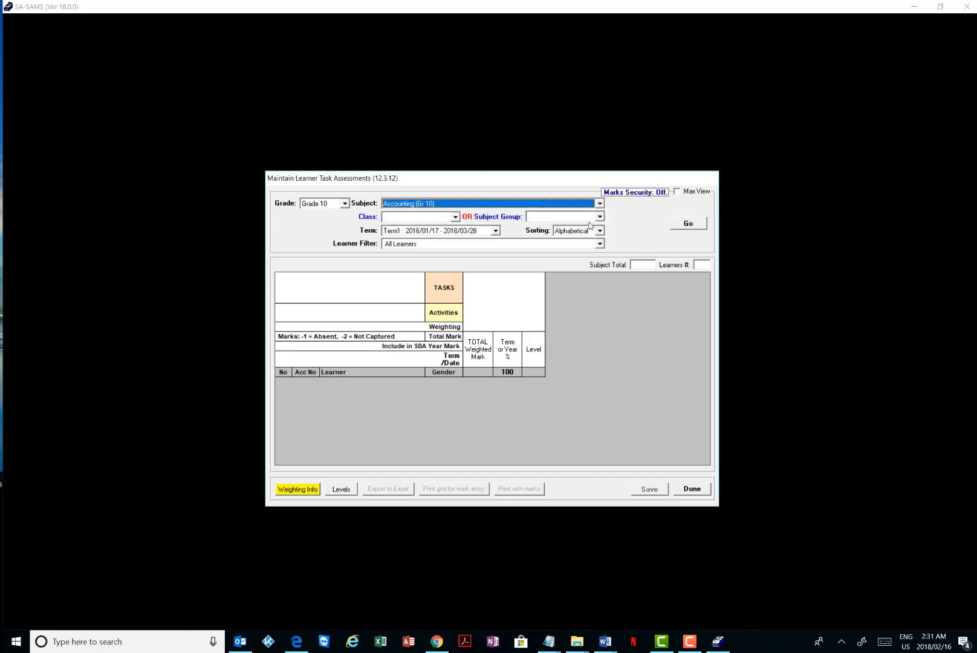
{"action": "left_click", "coordinate": [599, 216]}
{"action": "left_click", "coordinate": [554, 235]}
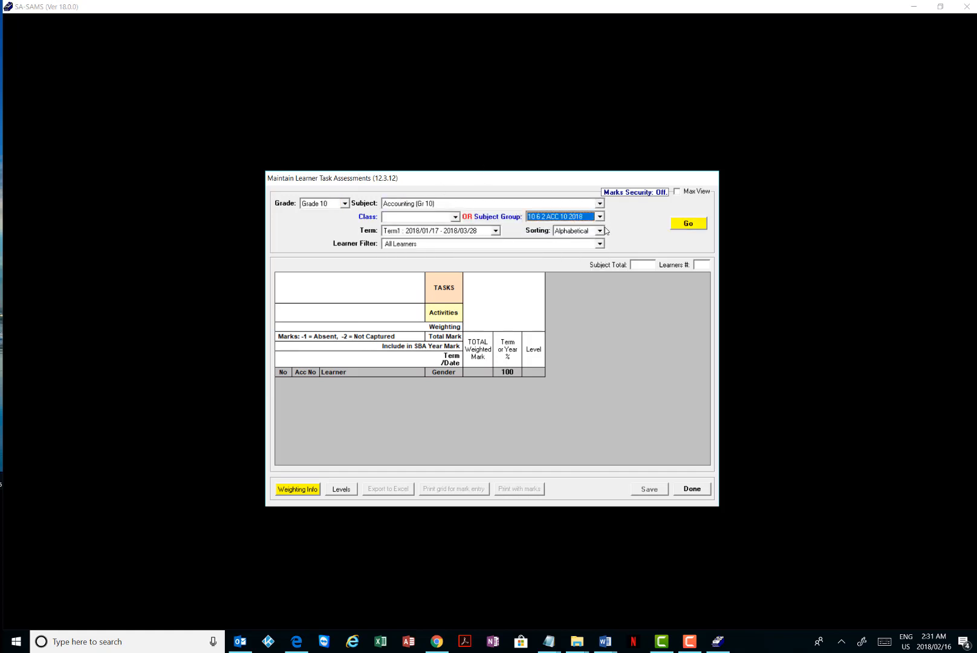
{"action": "left_click", "coordinate": [674, 228]}
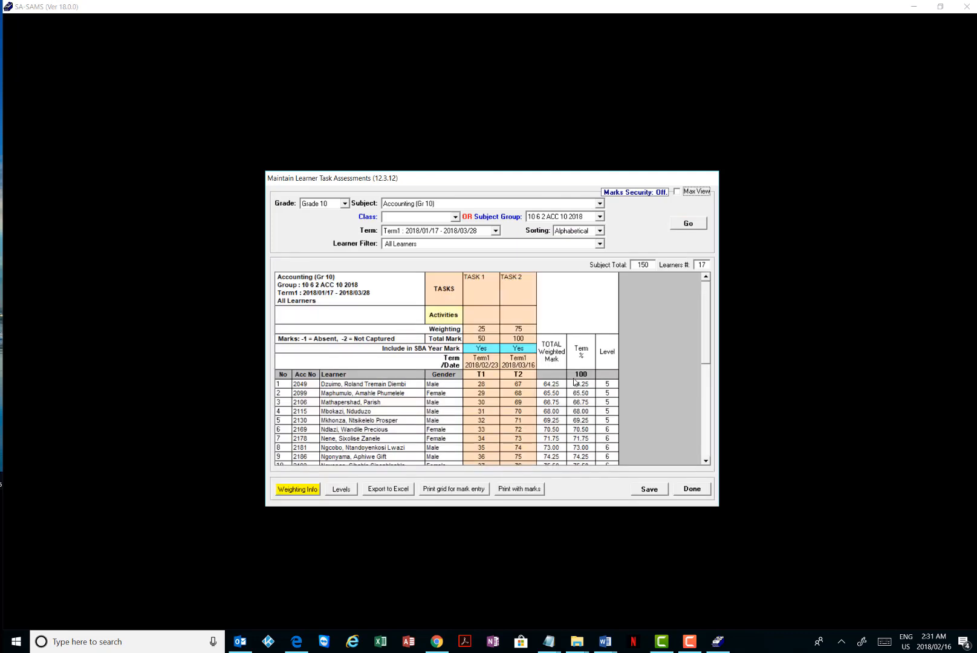
{"action": "scroll", "coordinate": [577, 334], "scroll_direction": "down", "scroll_amount": 3}
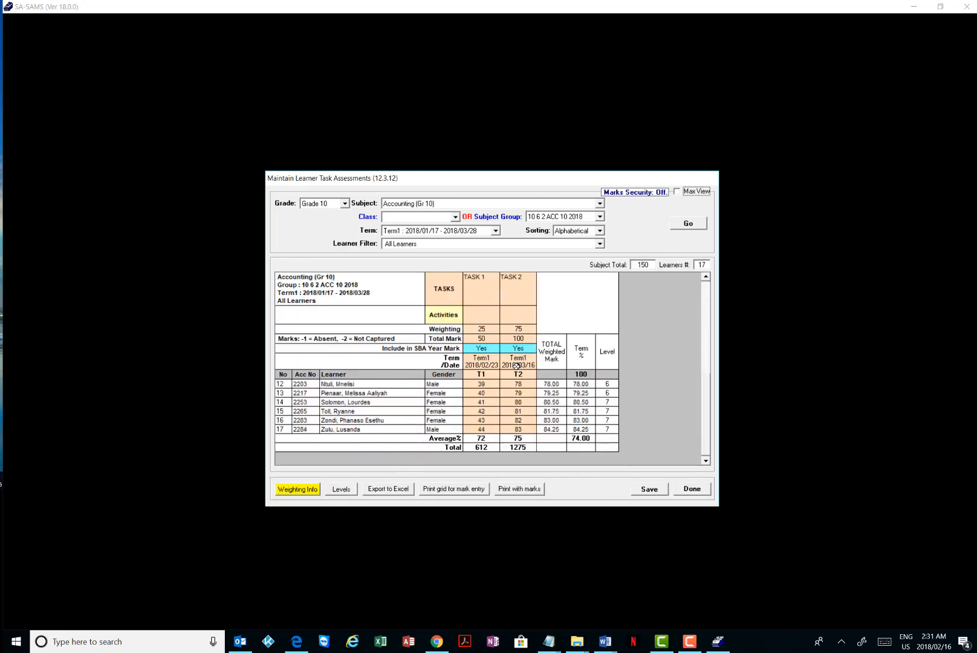
{"action": "scroll", "coordinate": [515, 369], "scroll_direction": "up", "scroll_amount": 3}
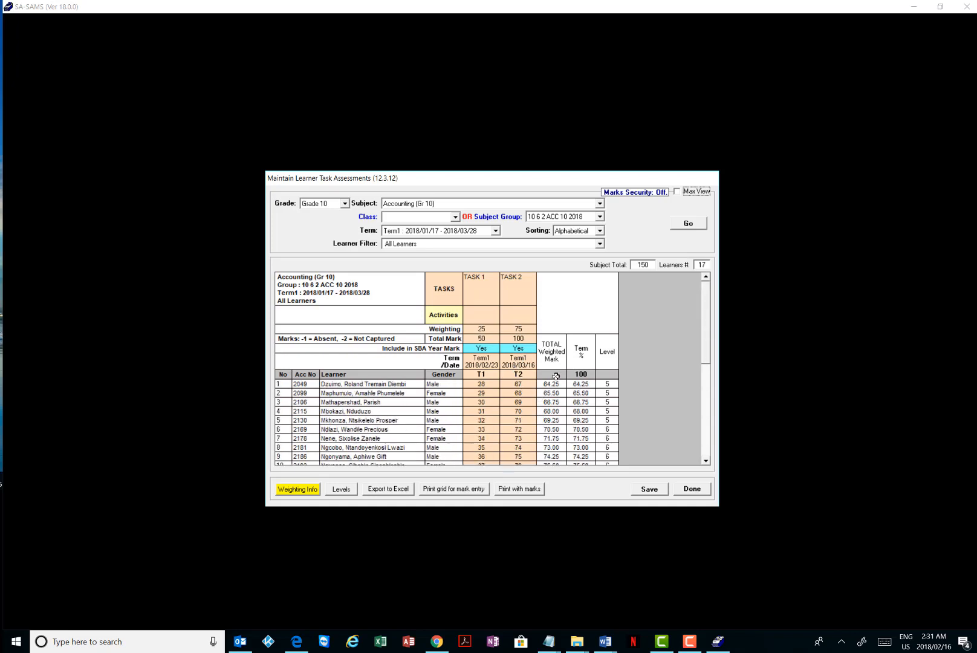
{"action": "scroll", "coordinate": [557, 379], "scroll_direction": "down", "scroll_amount": 6}
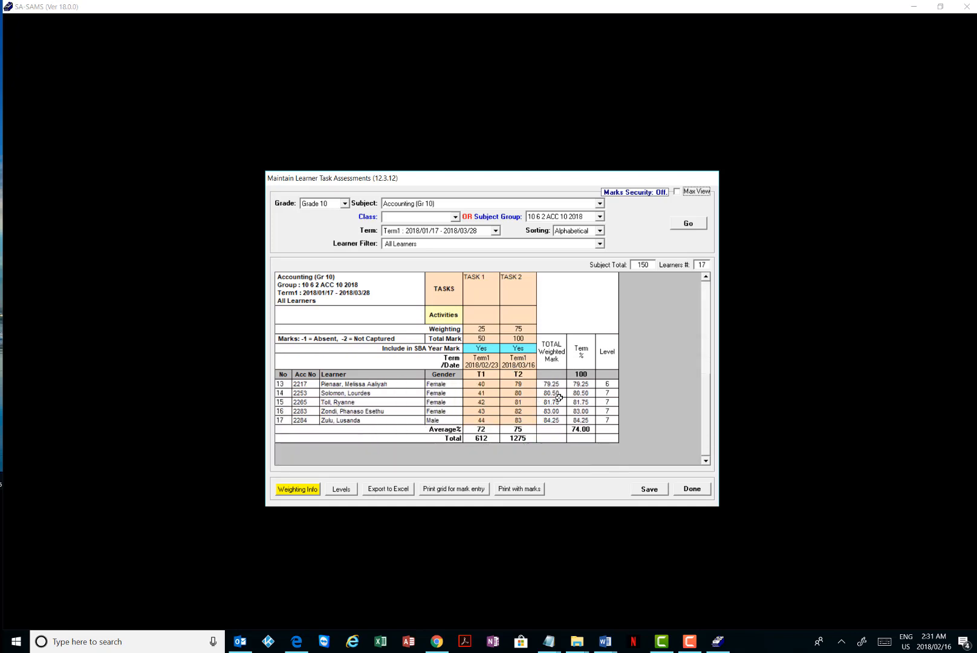
{"action": "scroll", "coordinate": [559, 398], "scroll_direction": "up", "scroll_amount": 5}
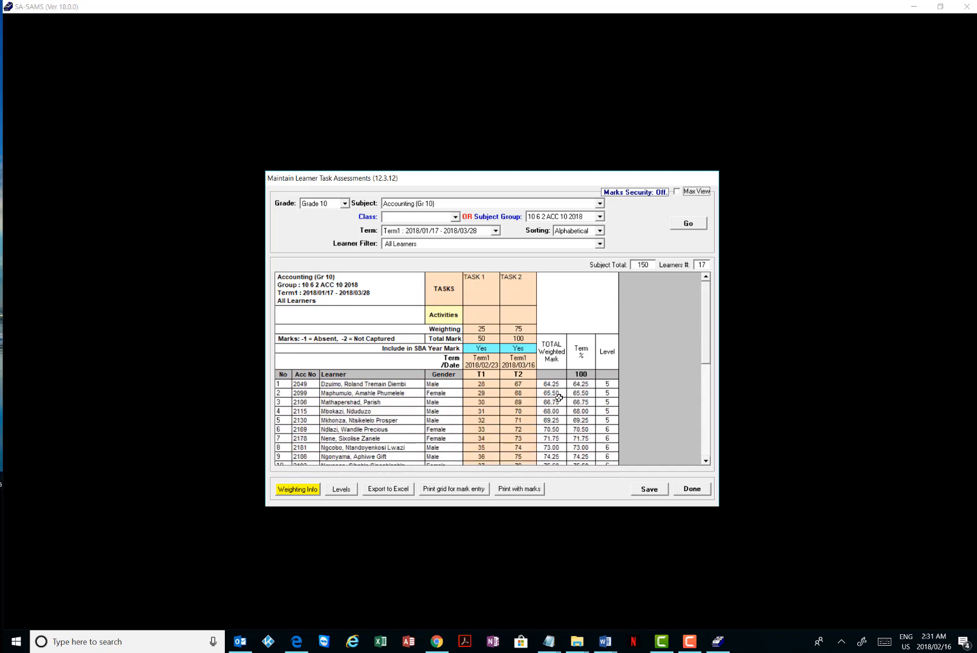
Restore SA-SAMS and compare learner 2049's FrontOFFICE Term mark with the SA-SAMS Term %
{"action": "left_click", "coordinate": [939, 8]}
{"action": "left_click", "coordinate": [693, 493]}
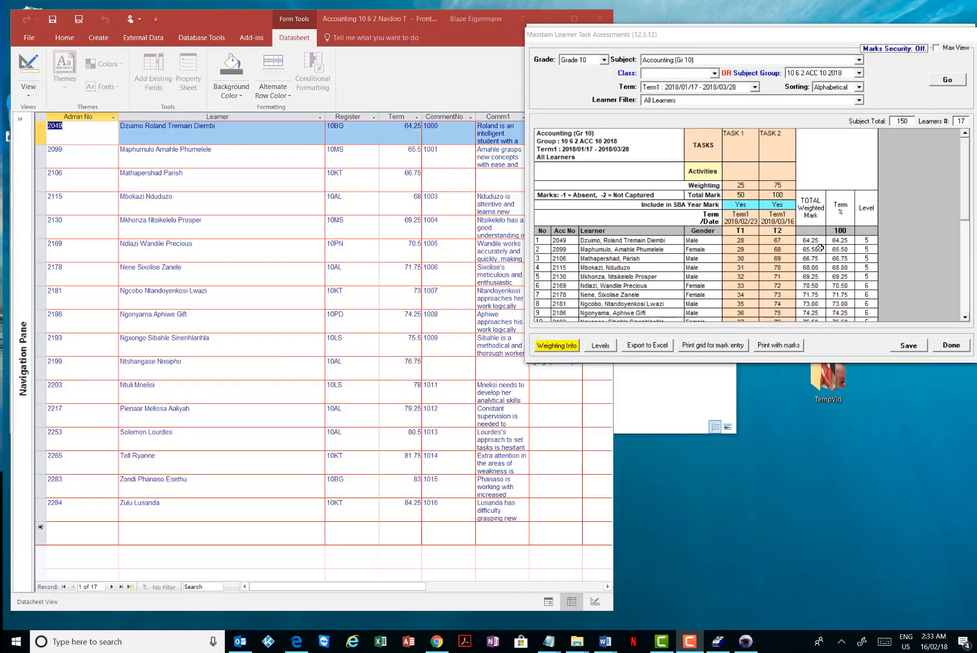
{"action": "left_click", "coordinate": [407, 126]}
Bring FrontOFFICE forward, browse the 3895-entry Comments list, then close it
{"action": "left_click", "coordinate": [458, 79]}
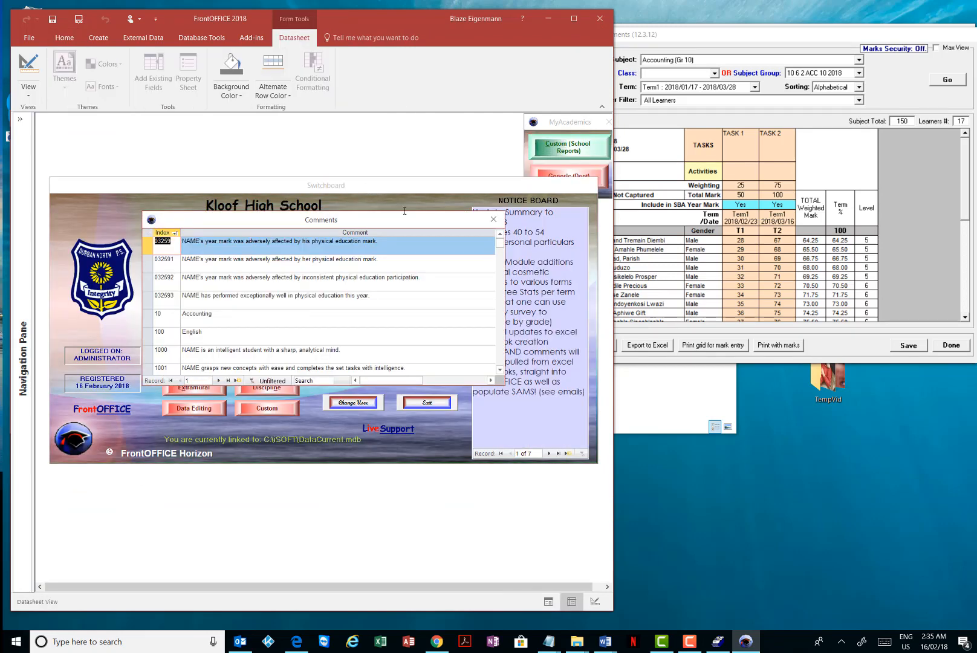
{"action": "left_click", "coordinate": [316, 282]}
{"action": "scroll", "coordinate": [321, 282], "scroll_direction": "down", "scroll_amount": 1}
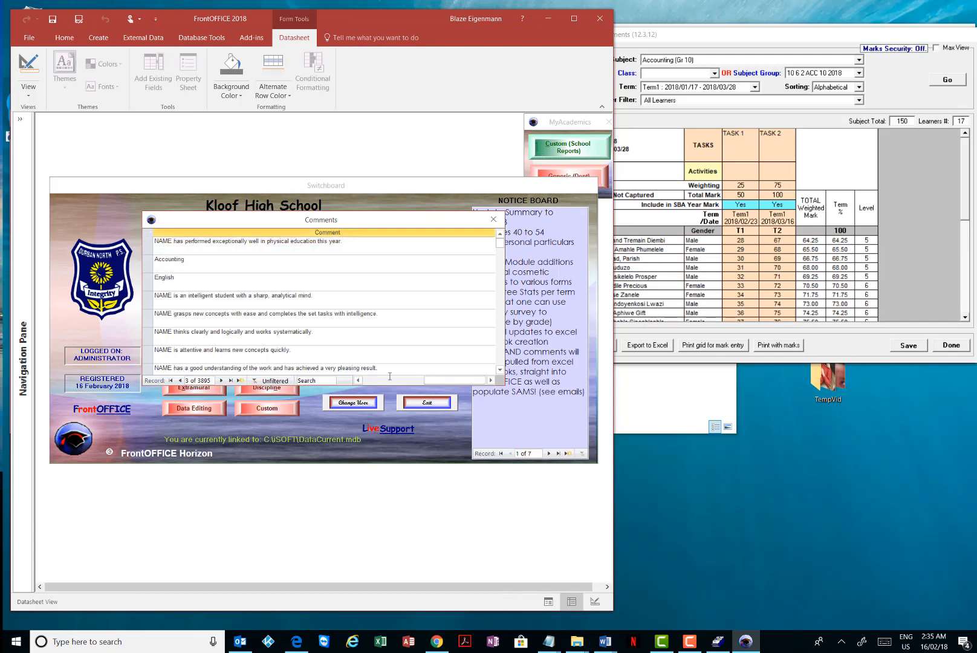
{"action": "left_click_drag", "start_coordinate": [438, 381], "coordinate": [355, 383]}
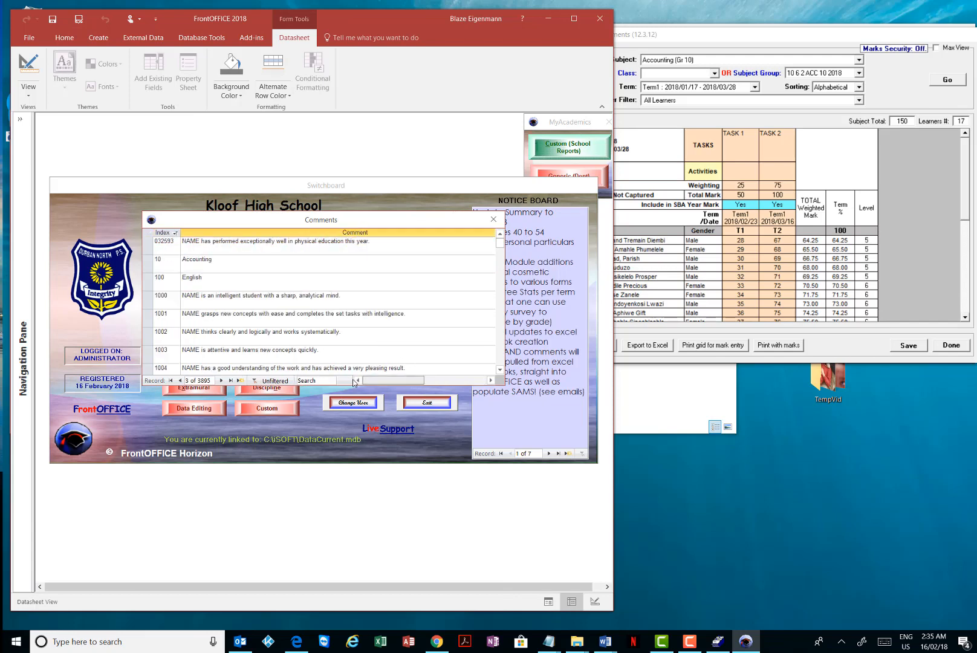
{"action": "left_click", "coordinate": [493, 219]}
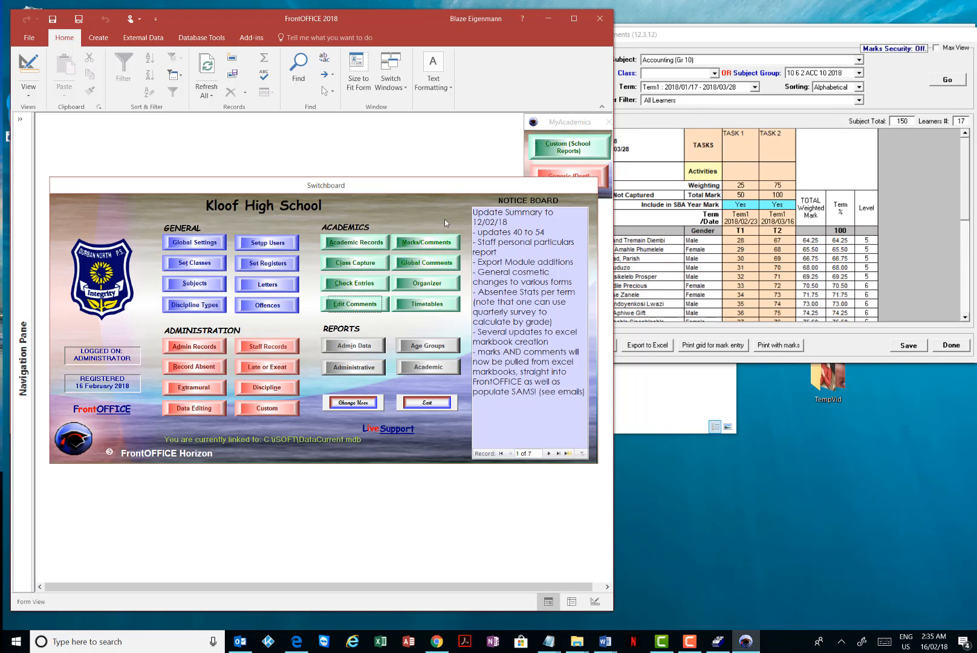
{"action": "left_click", "coordinate": [416, 263]}
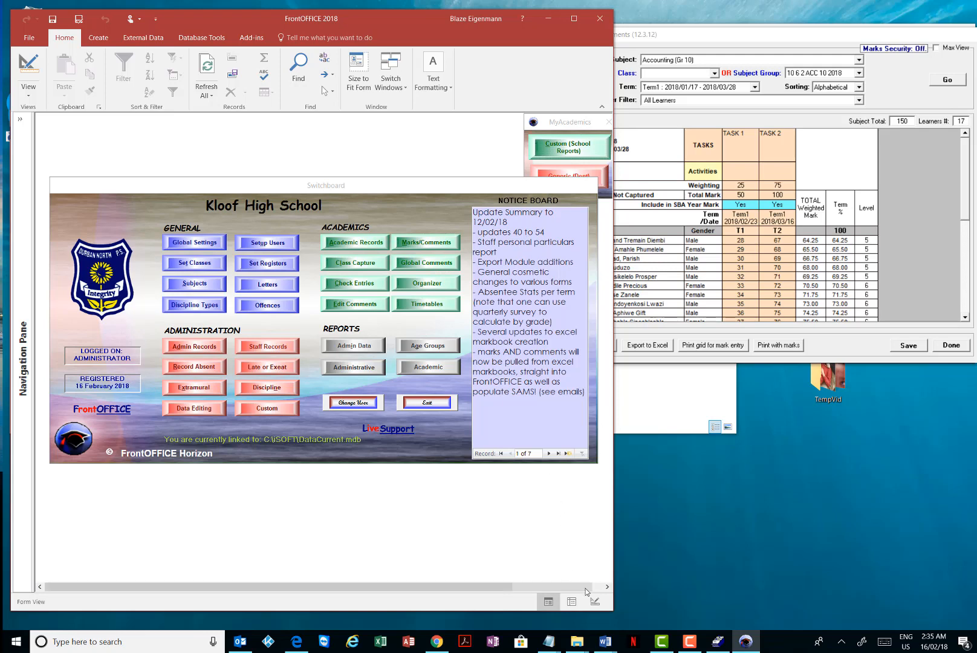
{"action": "left_click", "coordinate": [607, 587]}
{"action": "left_click", "coordinate": [607, 587]}
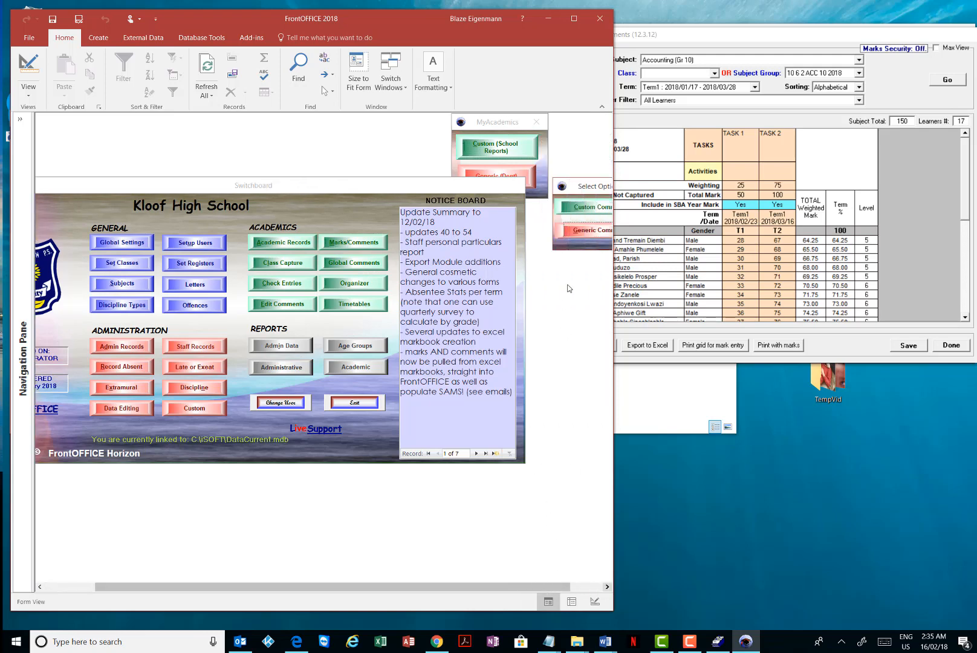
{"action": "left_click", "coordinate": [574, 229]}
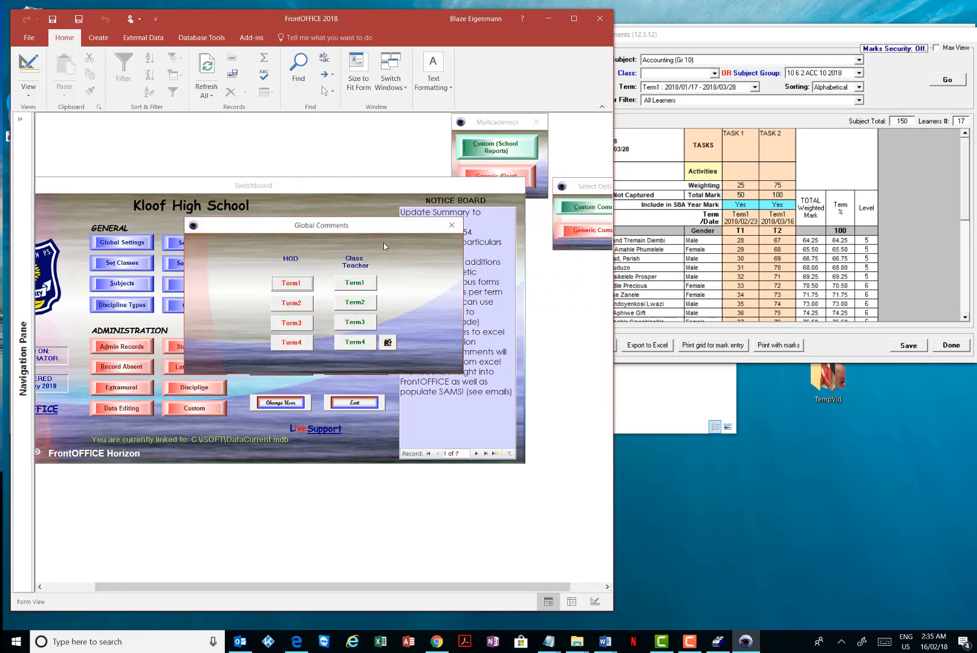
{"action": "left_click", "coordinate": [451, 225]}
{"action": "left_click_drag", "start_coordinate": [416, 587], "coordinate": [365, 588]}
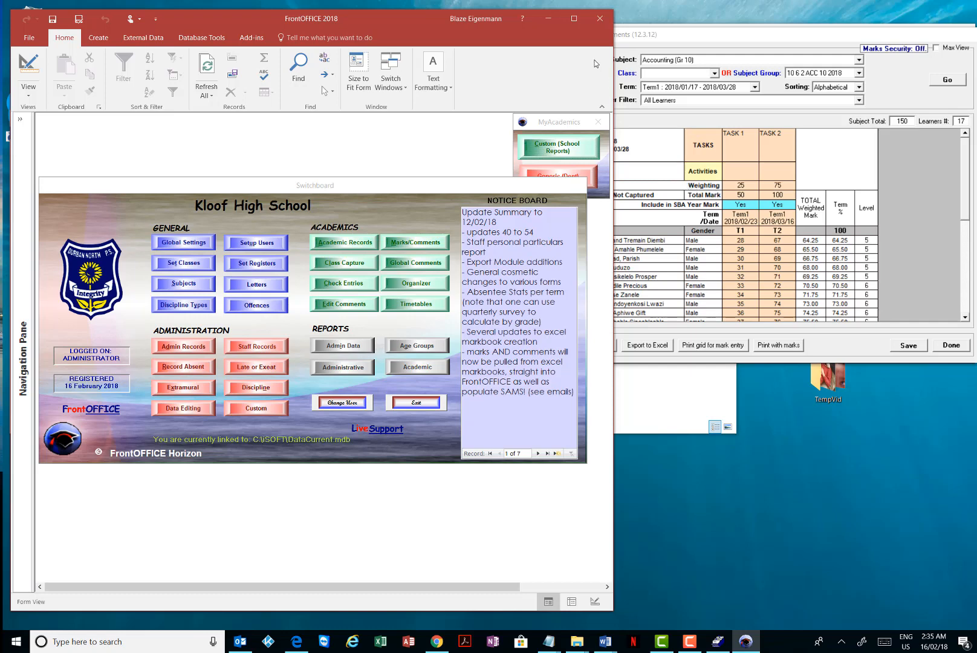
Exit the FrontOFFICE switchboard, close the SBA results window and exit SA-SAMS
{"action": "left_click", "coordinate": [425, 403]}
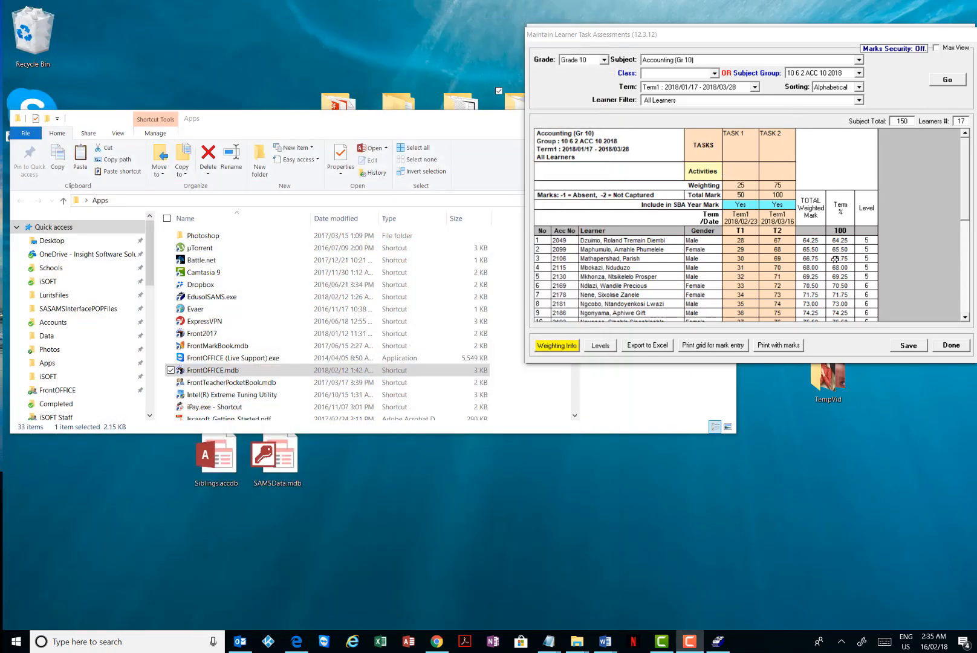
{"action": "left_click", "coordinate": [949, 347]}
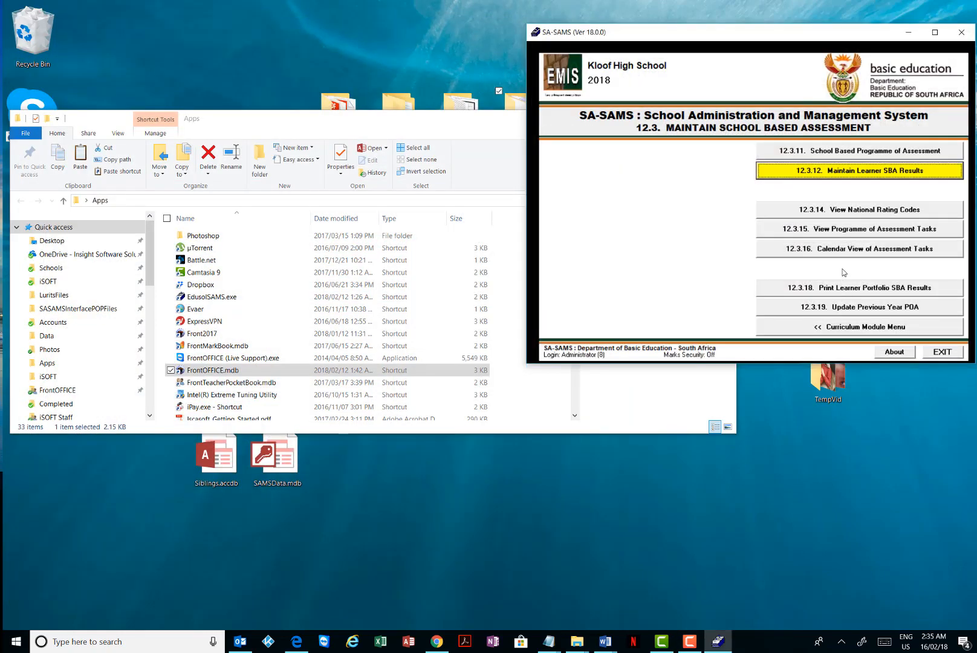
{"action": "left_click", "coordinate": [942, 352]}
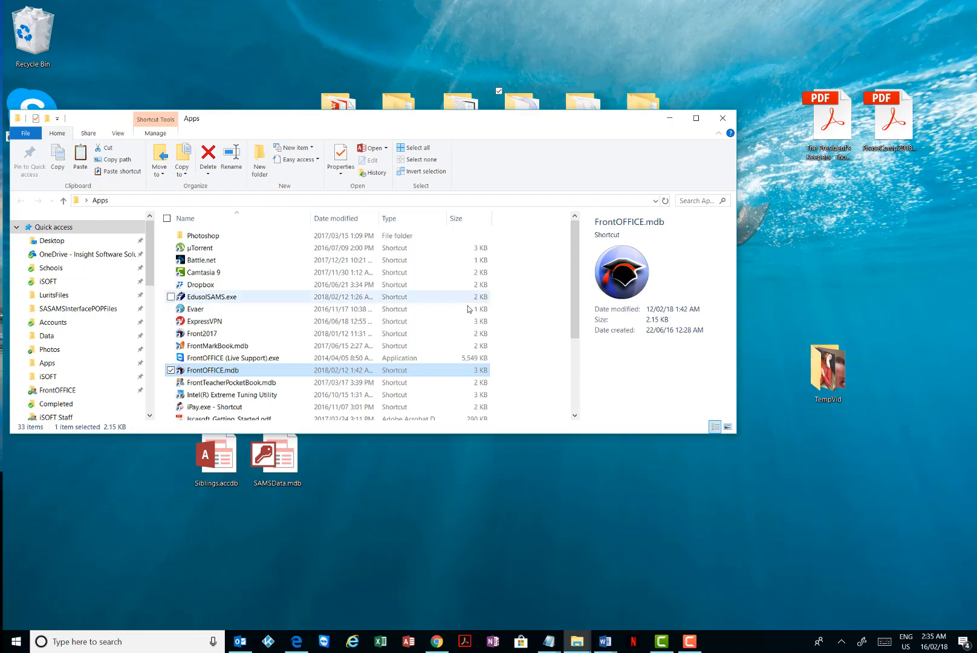
Minimise the current File Explorer window and bring the Completed folder window forward, shifted left
{"action": "left_click", "coordinate": [540, 297]}
{"action": "left_click", "coordinate": [670, 118]}
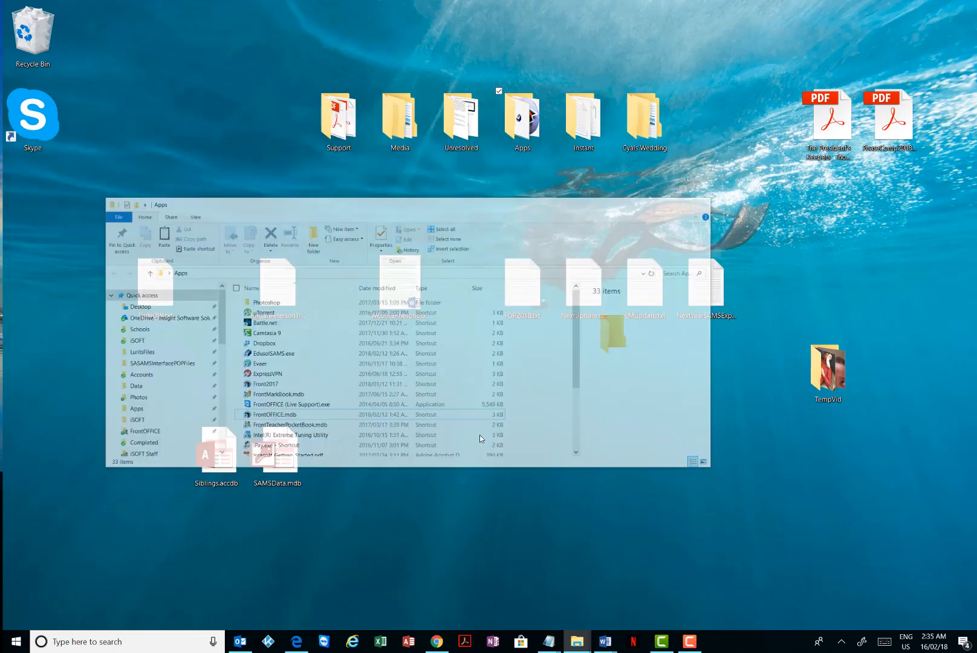
{"action": "left_click", "coordinate": [577, 643]}
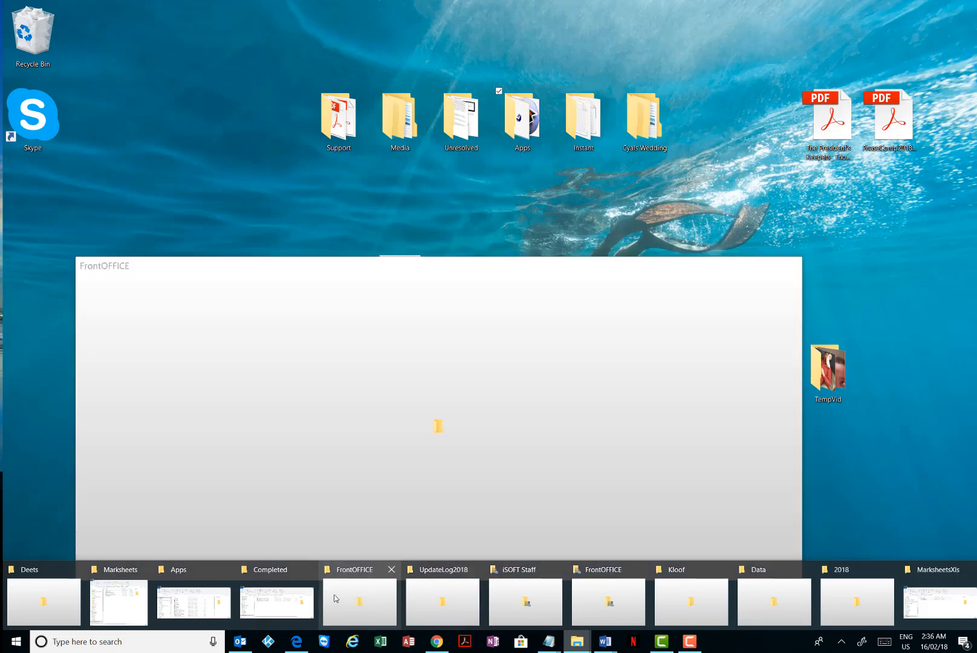
{"action": "left_click", "coordinate": [281, 586]}
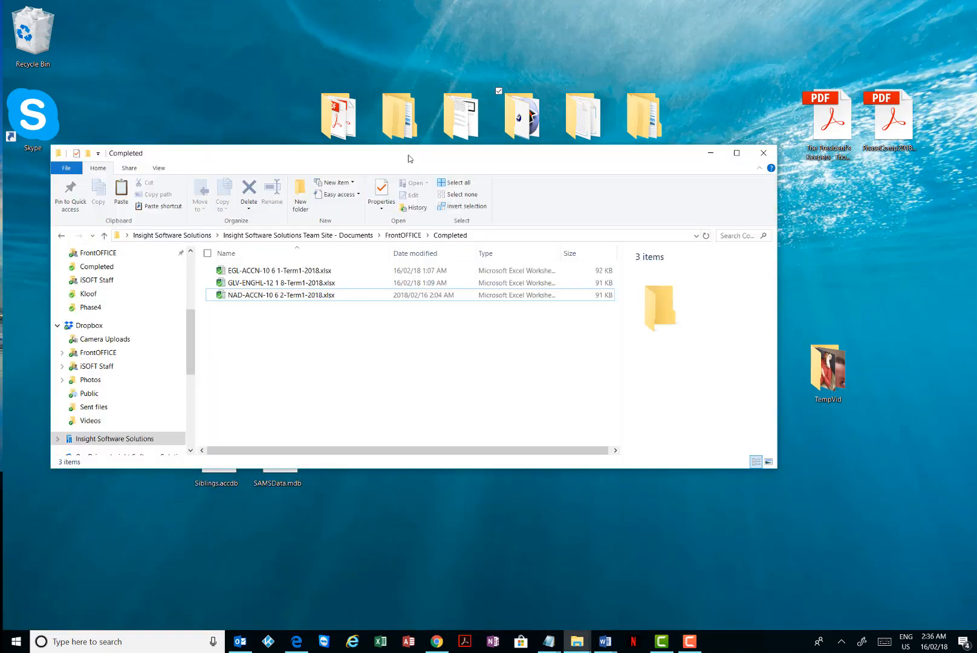
{"action": "left_click_drag", "start_coordinate": [411, 159], "coordinate": [381, 129]}
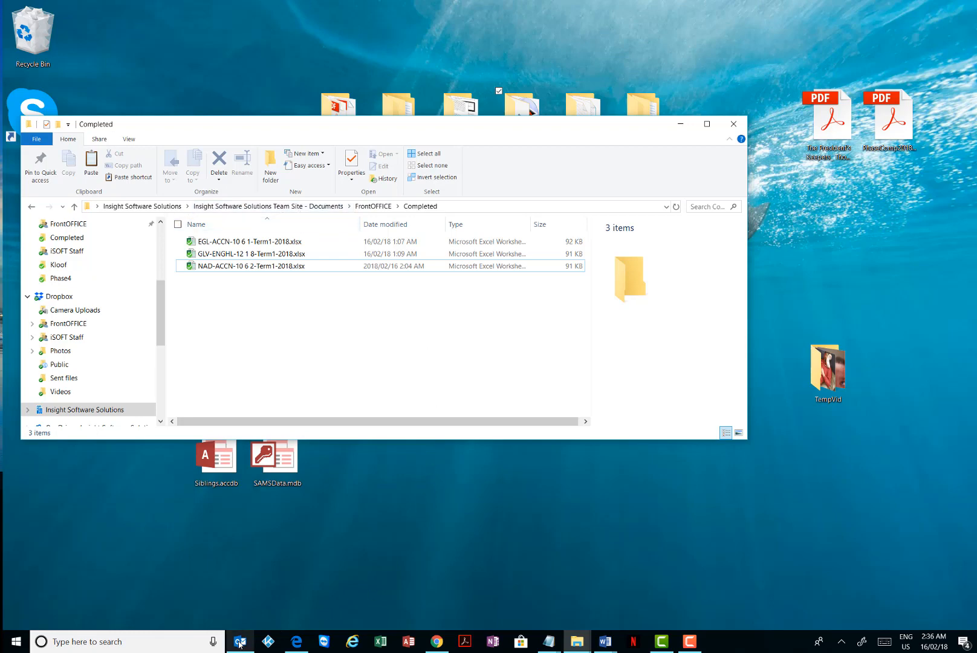
Minimise the Edge train-booking window and drag the Chrome SharePoint window onto this screen
{"action": "left_click", "coordinate": [296, 641]}
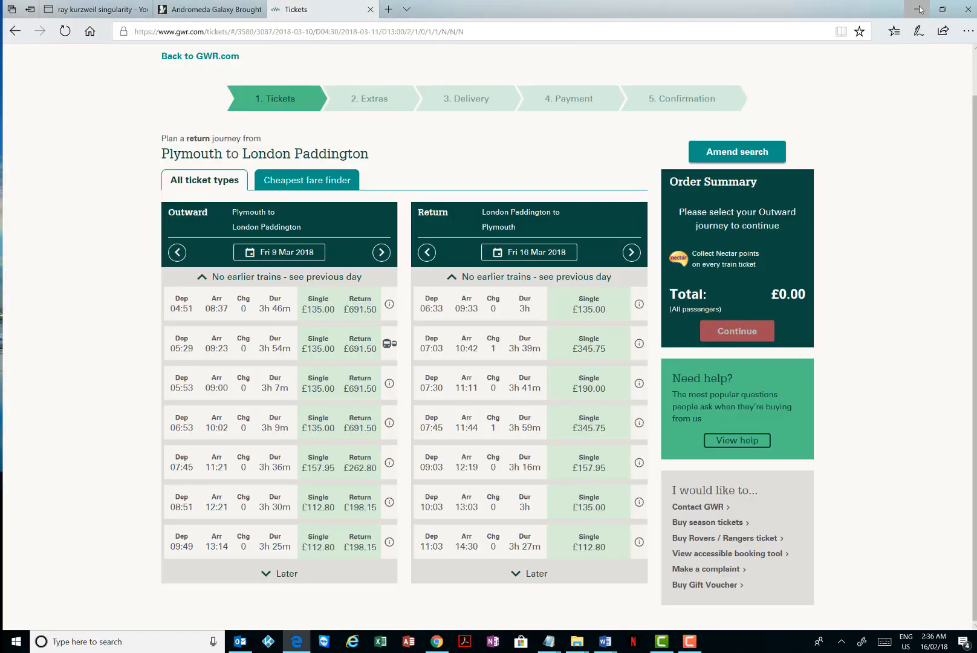
{"action": "left_click", "coordinate": [918, 9]}
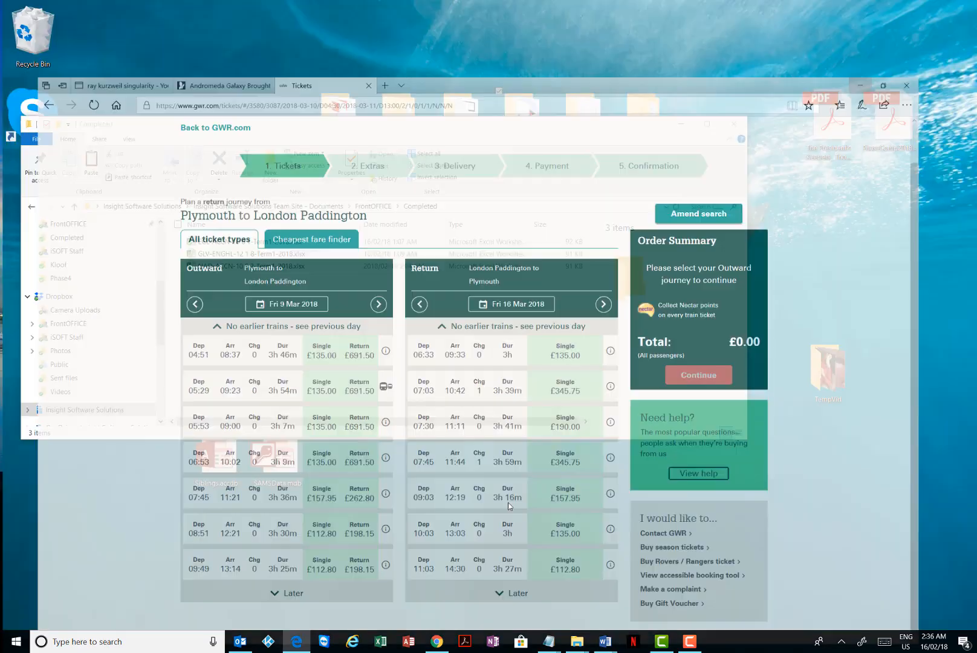
{"action": "left_click", "coordinate": [436, 642]}
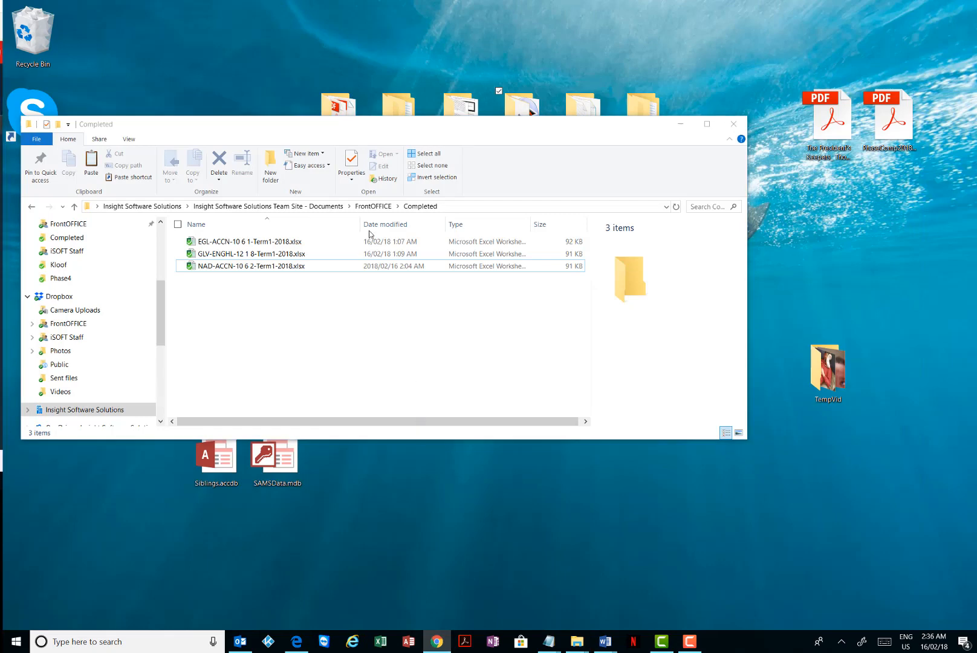
{"action": "left_click_drag", "start_coordinate": [0, 9], "coordinate": [377, 40]}
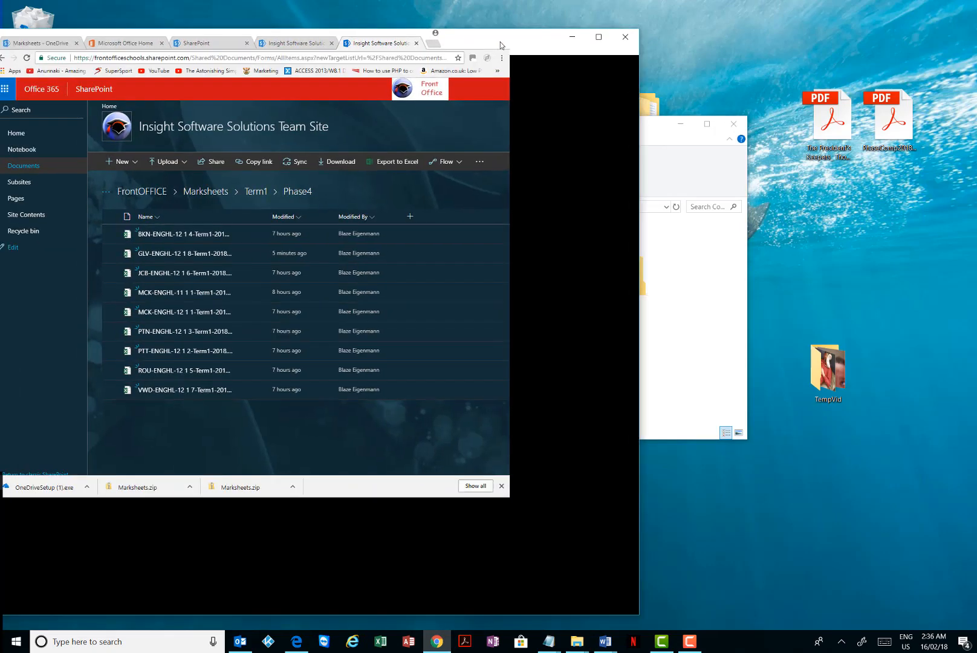
Maximise the Chrome window showing the FrontOFFICE > Marksheets > Term1 > Phase4 library
{"action": "left_click", "coordinate": [600, 40]}
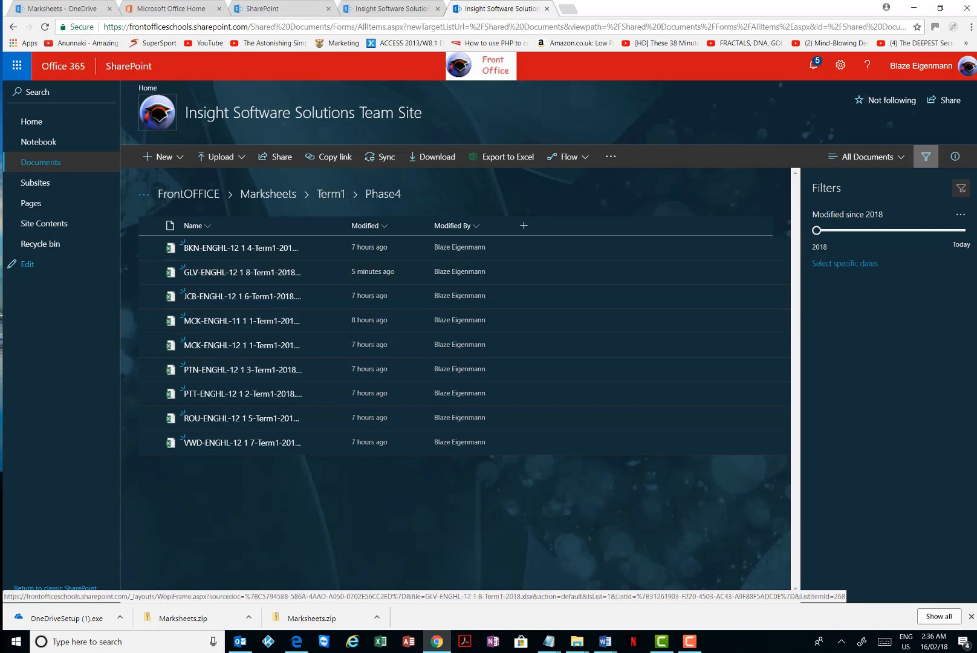
Browse FrontOFFICE > Marksheets > Term1 > Phase4, select NAD-ACCN-10 6 2-Term1-2018.xlsx, then minimise the folder window
{"action": "mouse_move", "coordinate": [577, 642]}
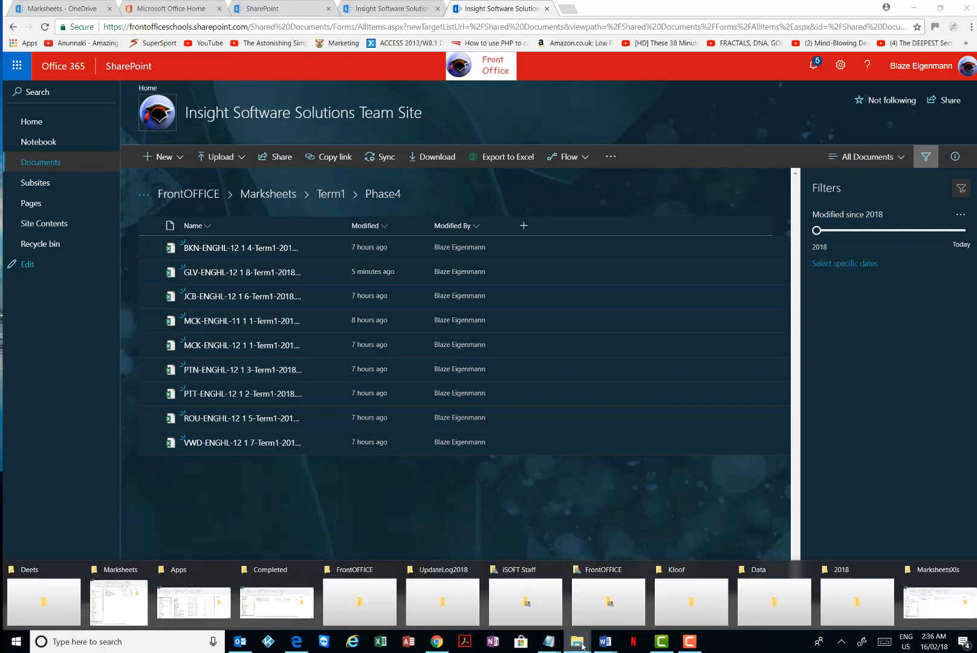
{"action": "left_click", "coordinate": [266, 591]}
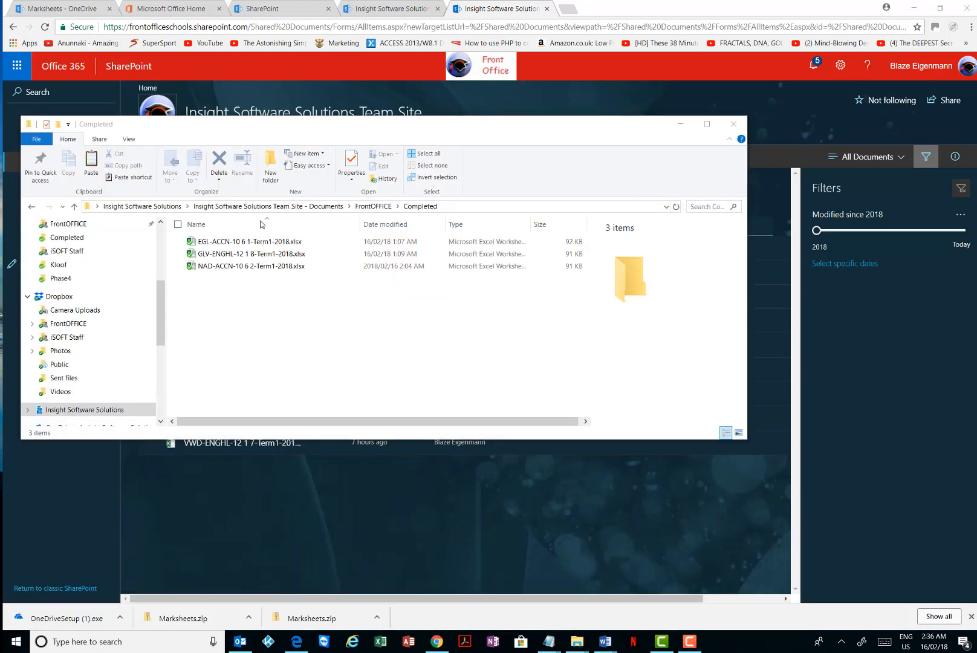
{"action": "left_click", "coordinate": [365, 206]}
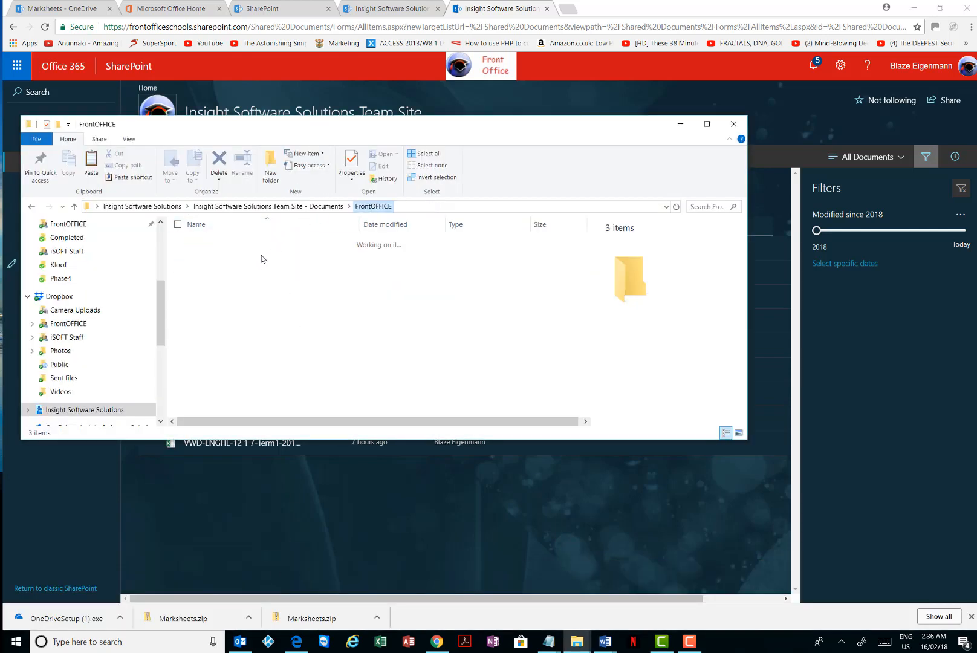
{"action": "left_click", "coordinate": [220, 255]}
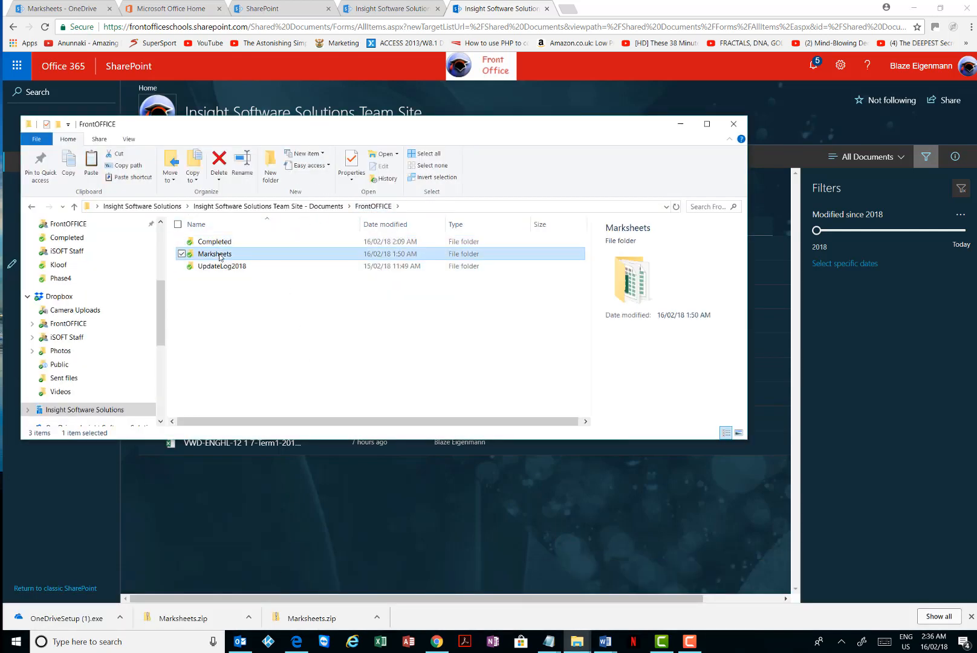
{"action": "double_click", "coordinate": [220, 256]}
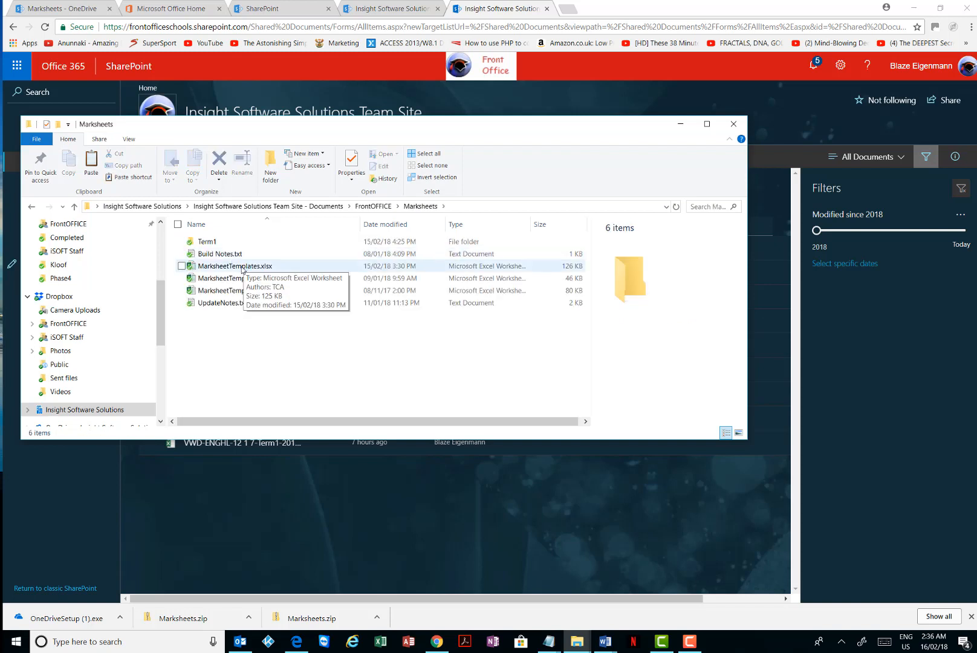
{"action": "left_click", "coordinate": [214, 243]}
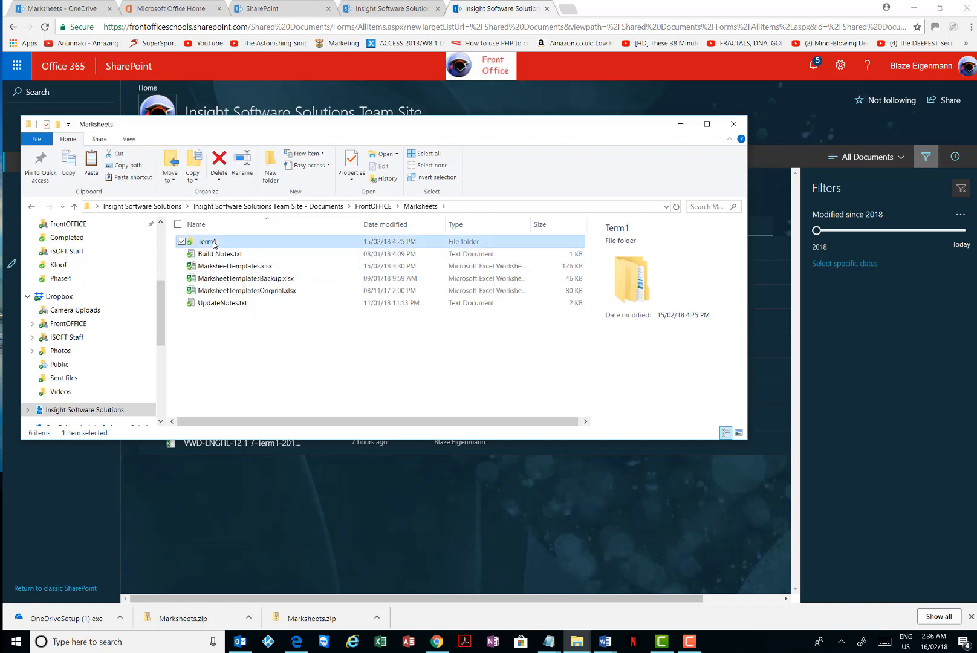
{"action": "double_click", "coordinate": [214, 242]}
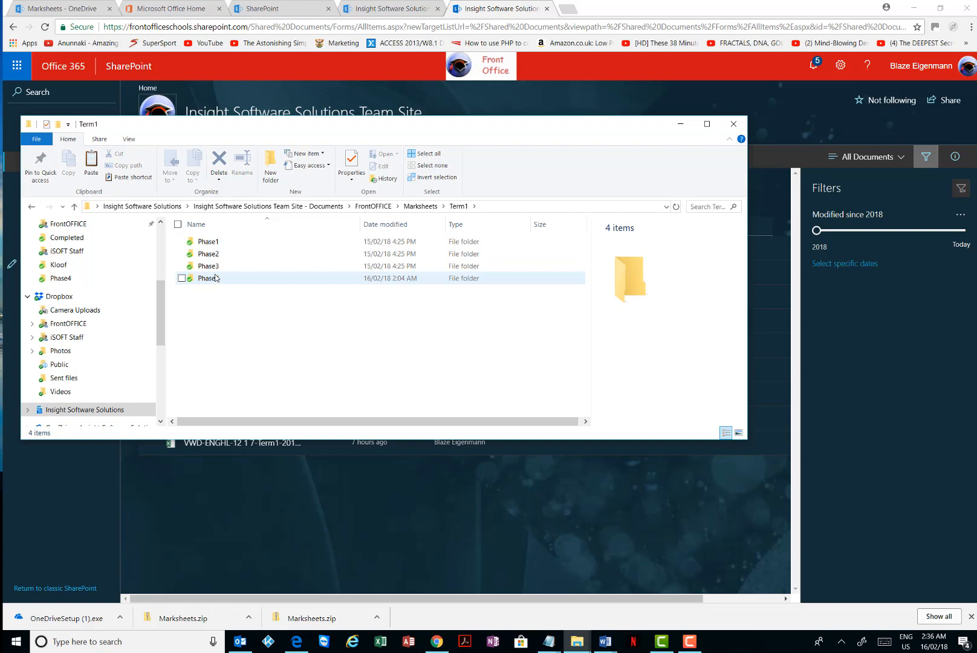
{"action": "double_click", "coordinate": [216, 277]}
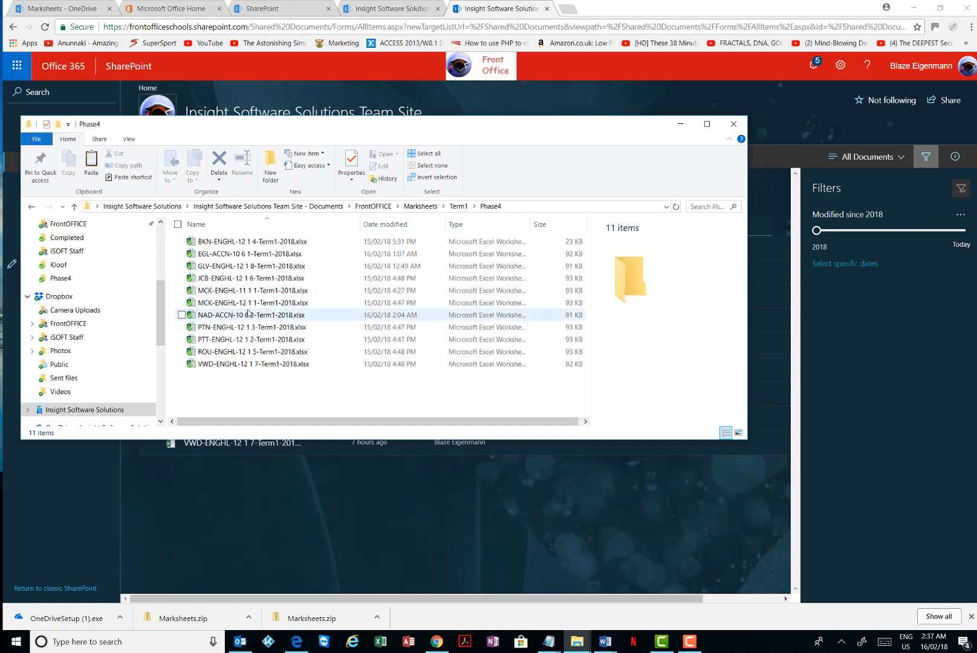
{"action": "left_click", "coordinate": [205, 315]}
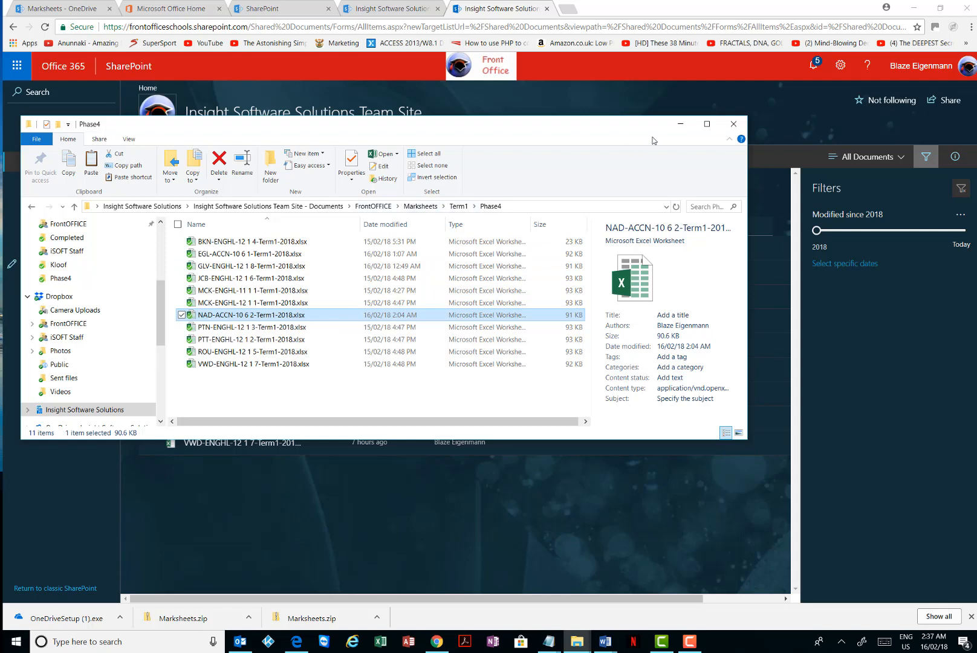
{"action": "left_click", "coordinate": [680, 124]}
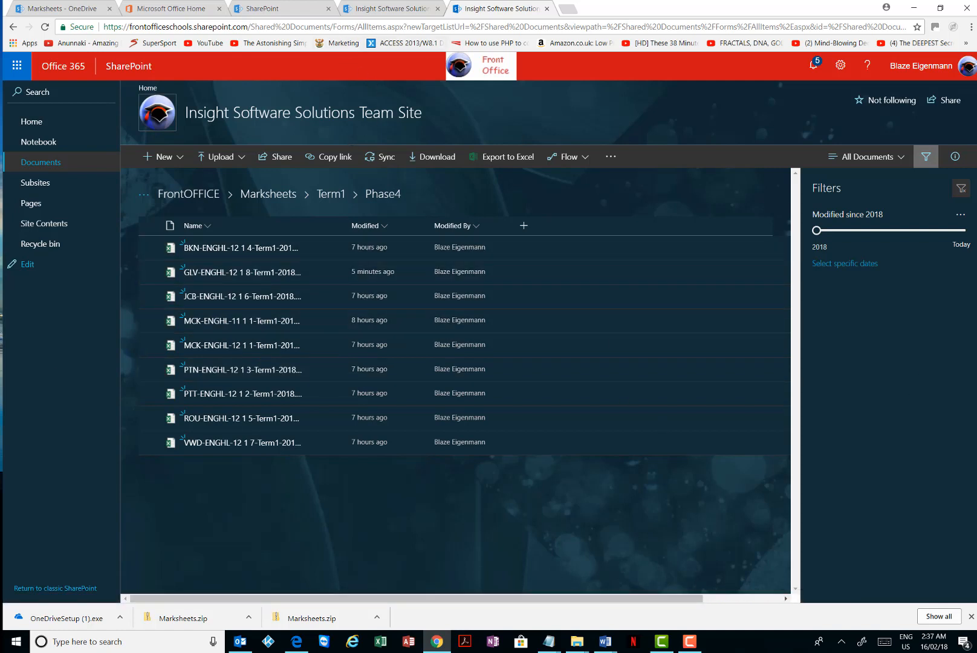
Refresh the Phase4 library and open NAD-ACCN-10 6 2-Term1-2018 in Excel Online
{"action": "key", "text": "F5"}
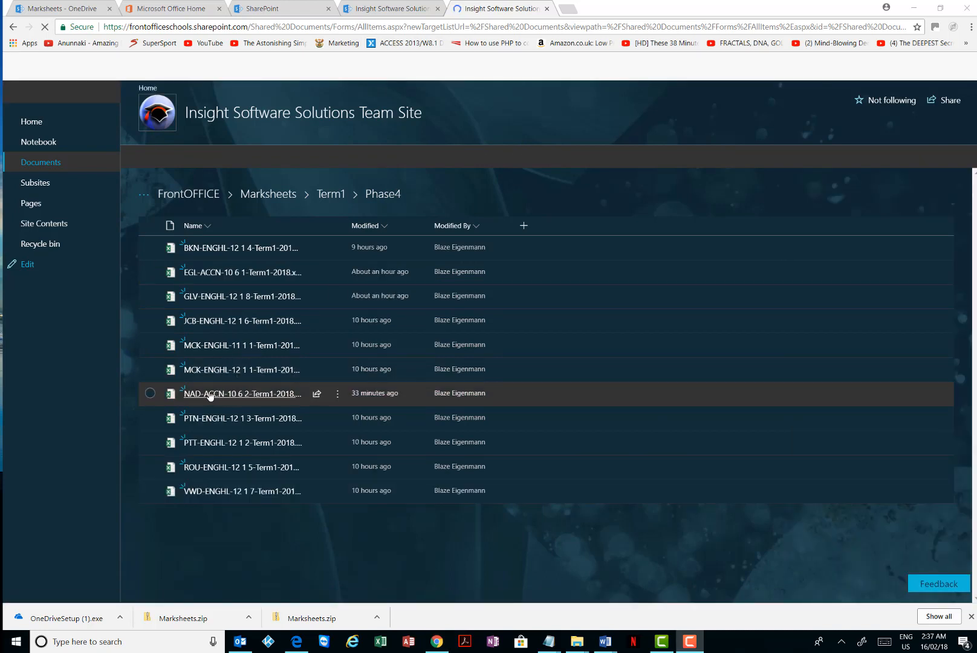
{"action": "left_click", "coordinate": [248, 396]}
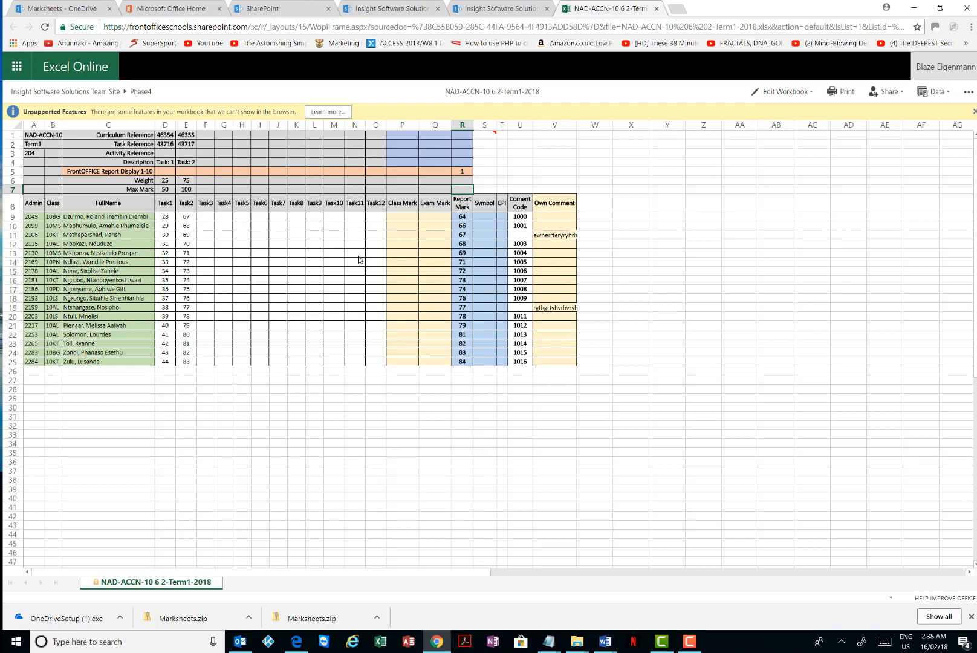
{"action": "left_click", "coordinate": [187, 219]}
{"action": "left_click_drag", "start_coordinate": [188, 217], "coordinate": [188, 365]}
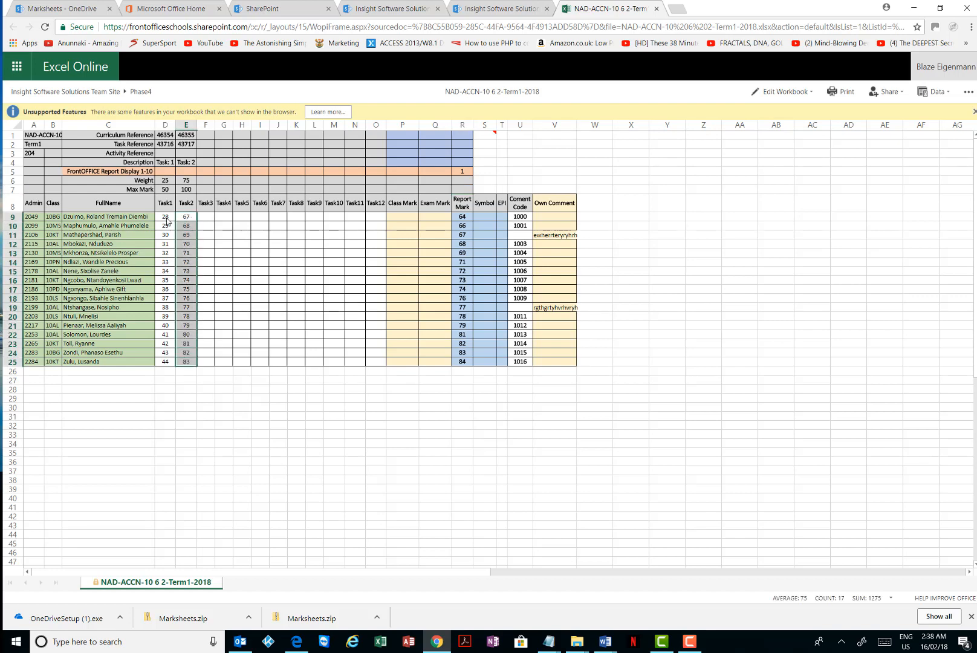
{"action": "left_click_drag", "start_coordinate": [166, 219], "coordinate": [166, 361]}
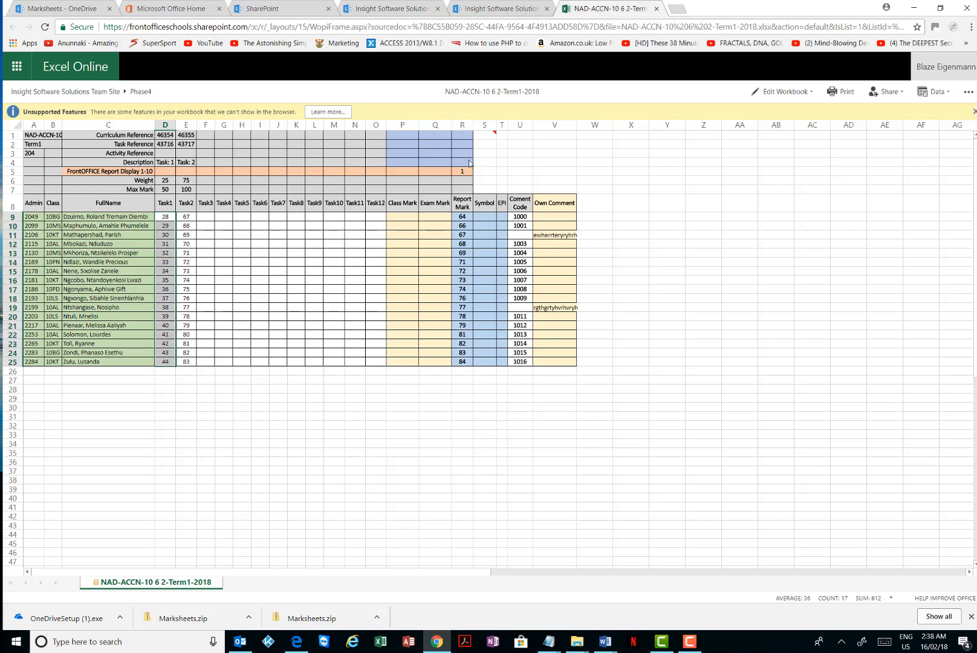
{"action": "left_click", "coordinate": [224, 244]}
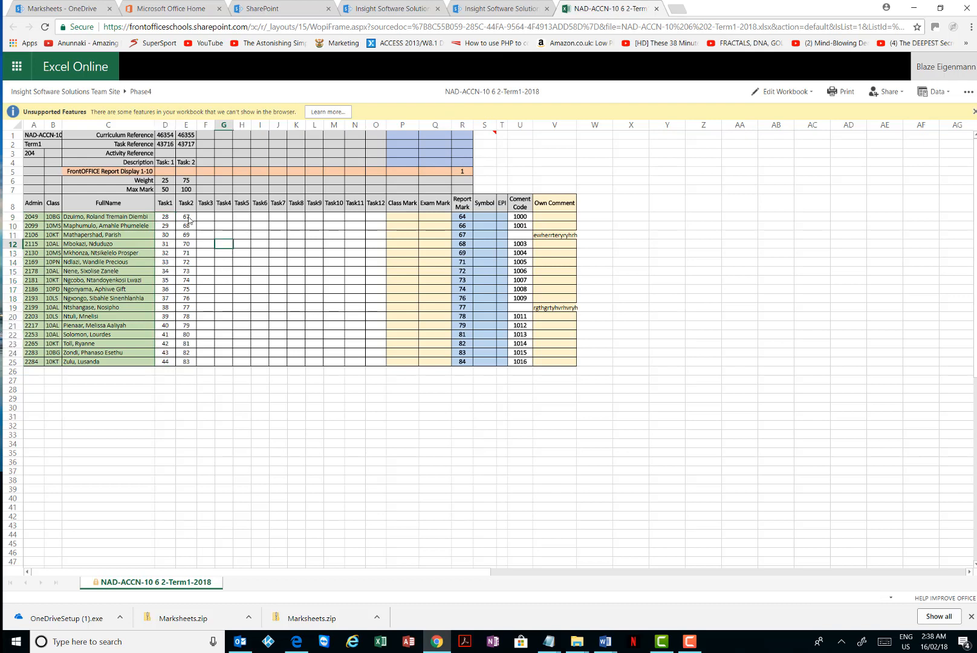
{"action": "left_click", "coordinate": [242, 234]}
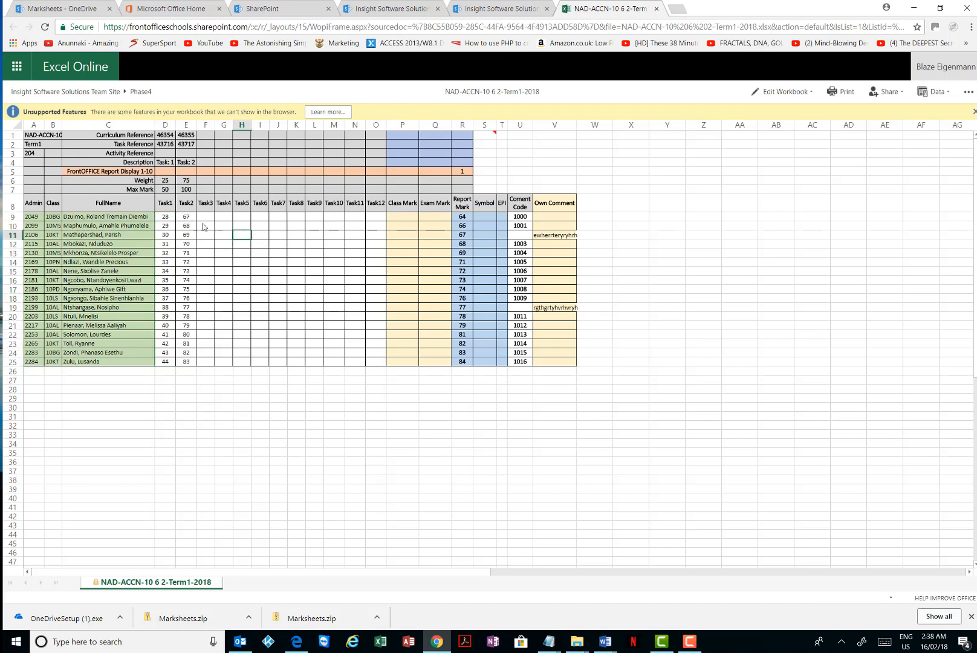
{"action": "left_click", "coordinate": [185, 218]}
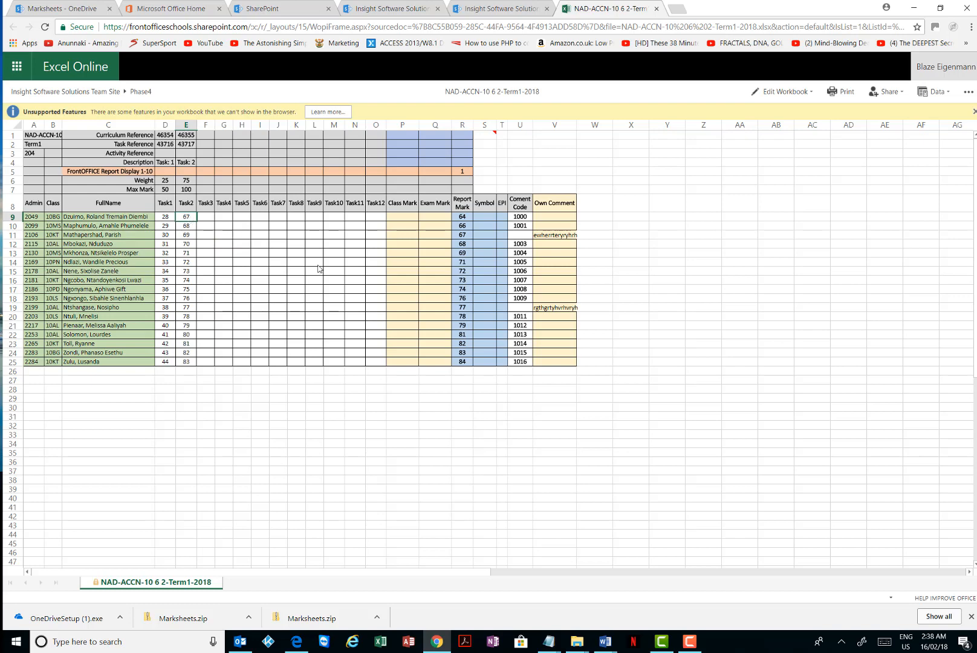
{"action": "left_click", "coordinate": [336, 275]}
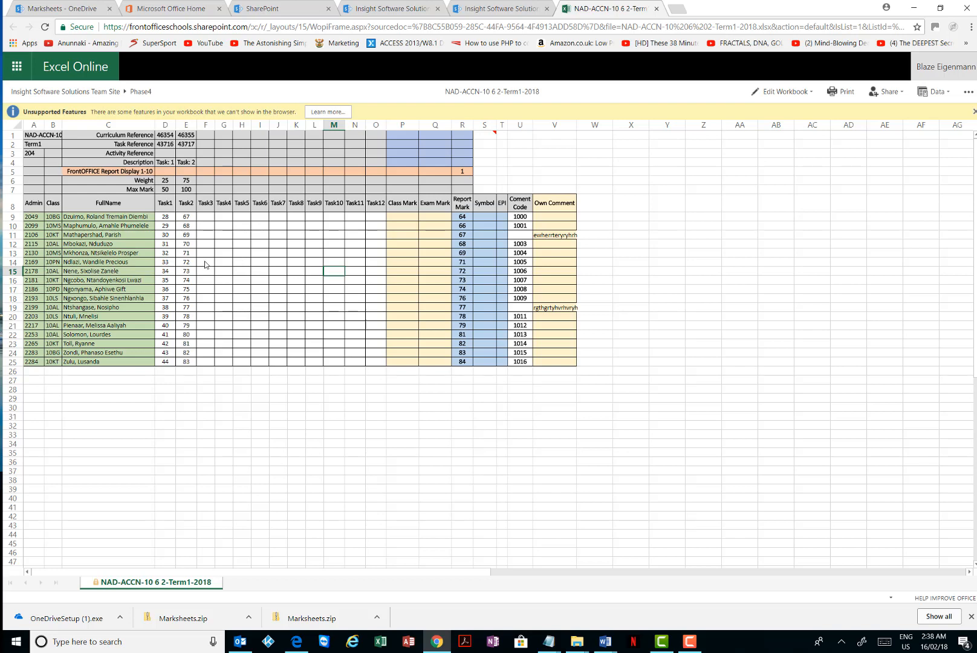
{"action": "left_click", "coordinate": [205, 265]}
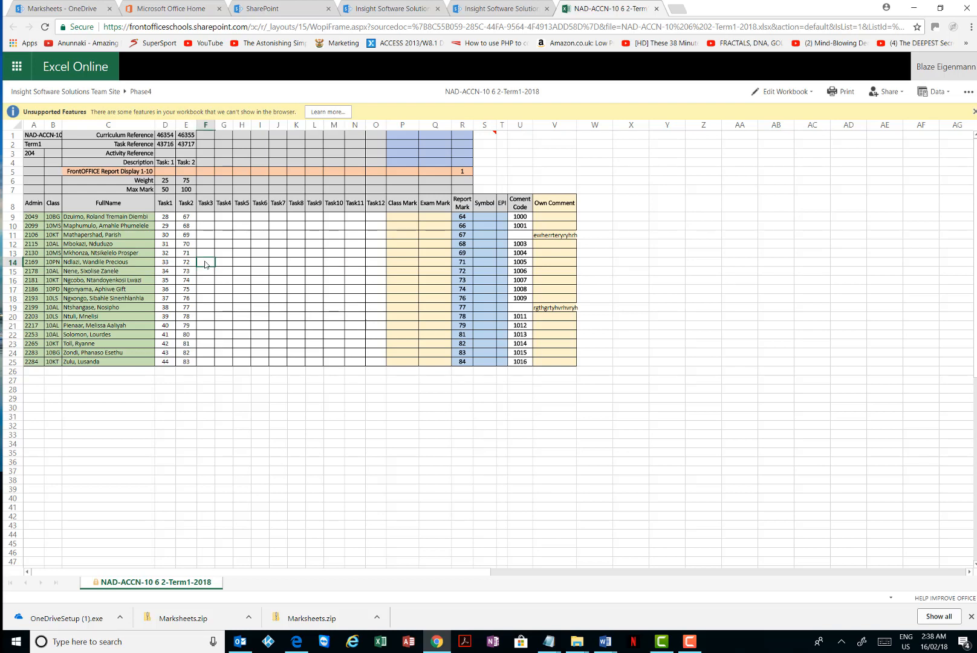
{"action": "left_click", "coordinate": [359, 273]}
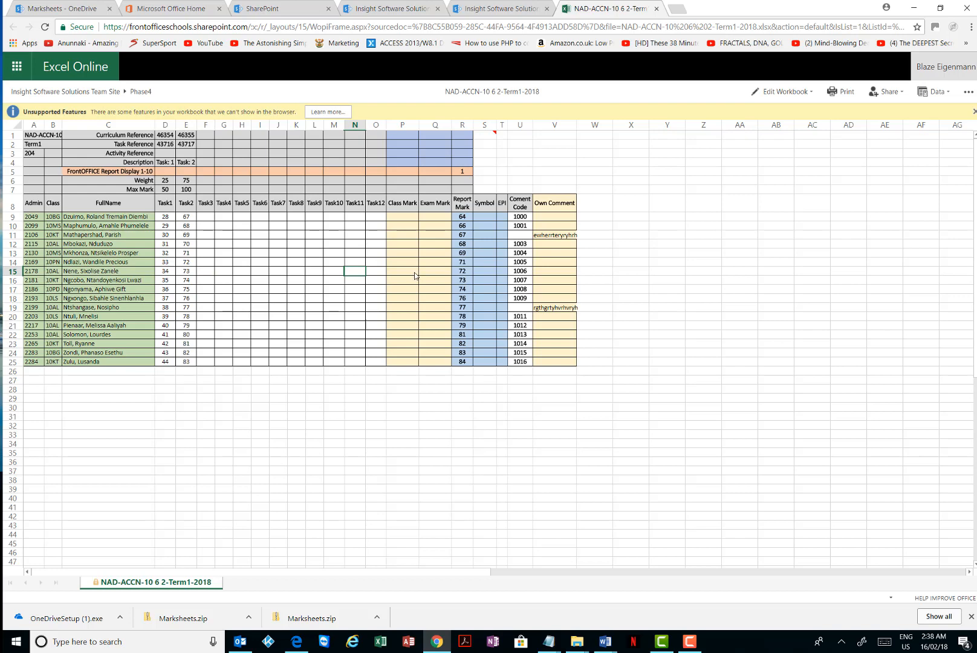
{"action": "left_click", "coordinate": [463, 220]}
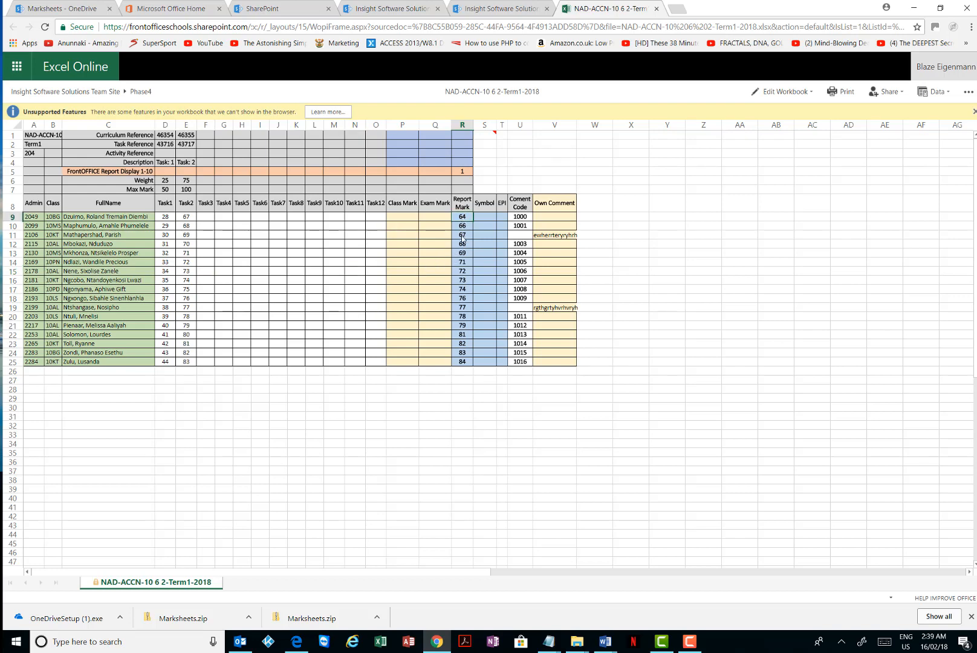
{"action": "left_click", "coordinate": [166, 216]}
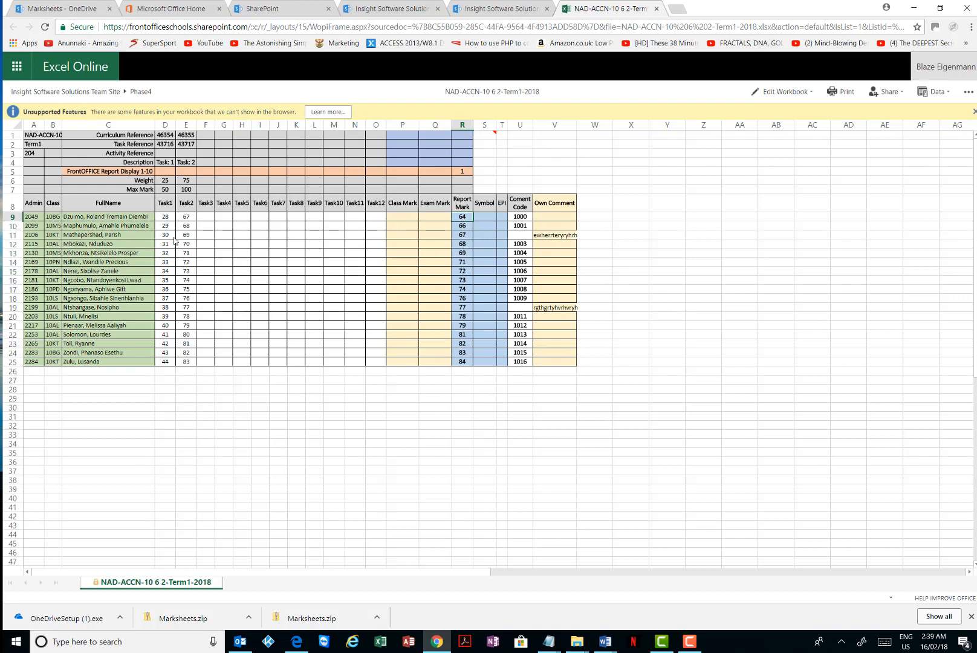
{"action": "left_click", "coordinate": [243, 243]}
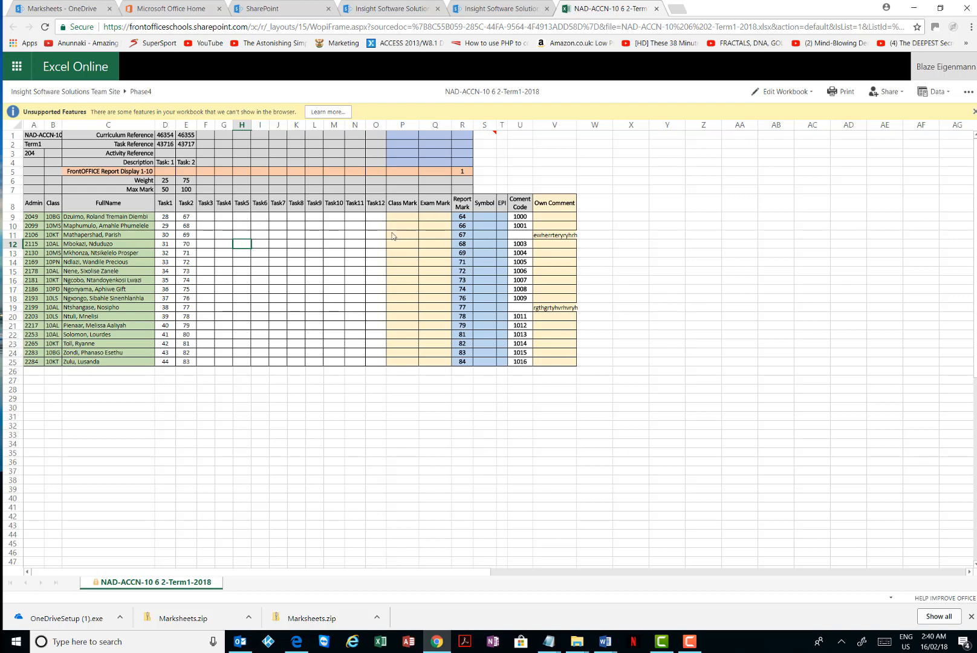
{"action": "left_click", "coordinate": [464, 218]}
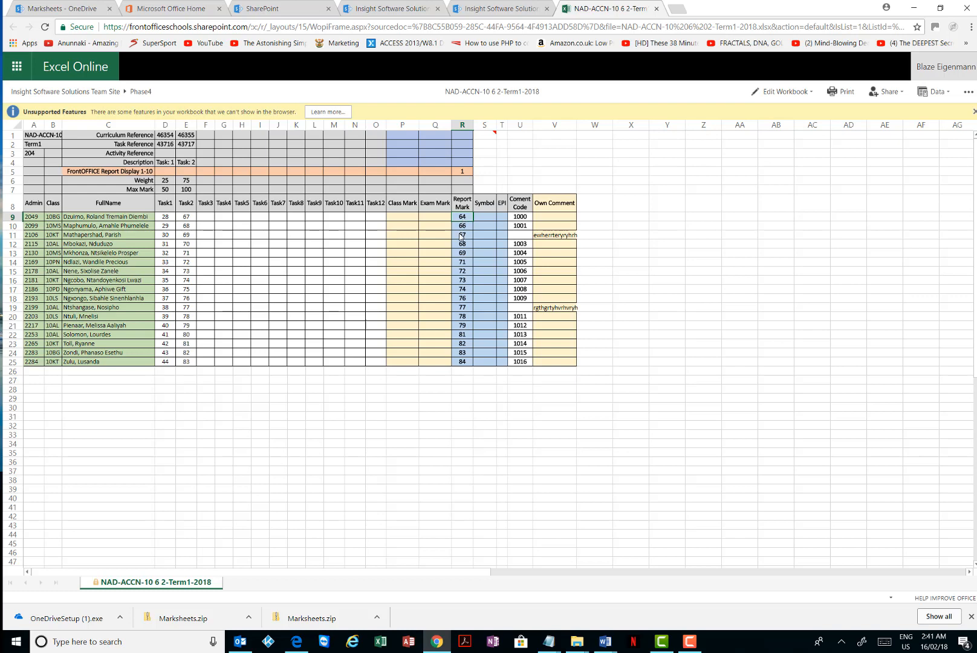
{"action": "left_click", "coordinate": [463, 244]}
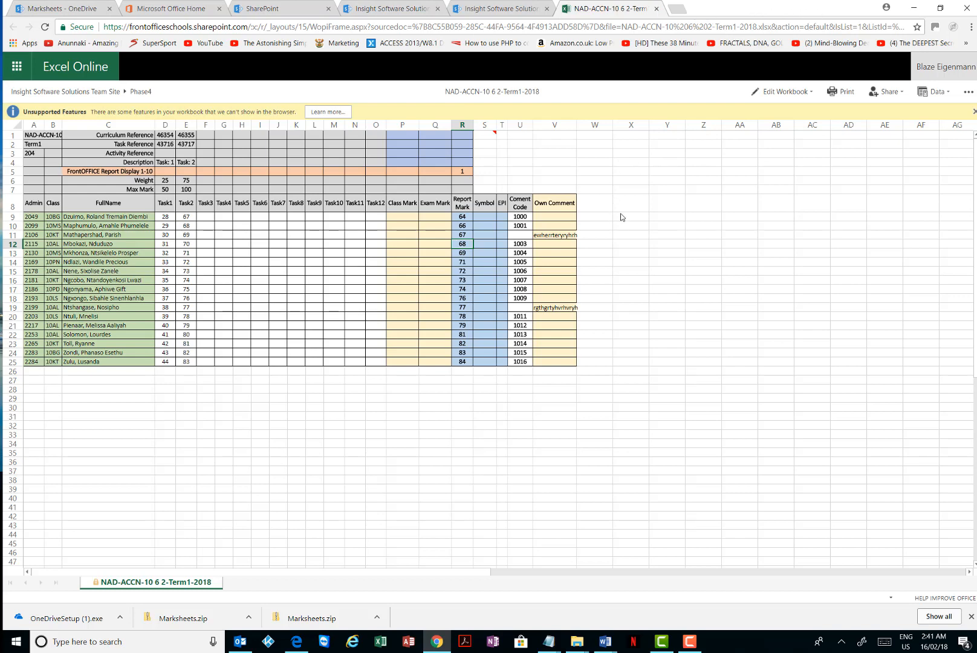
{"action": "left_click", "coordinate": [602, 207]}
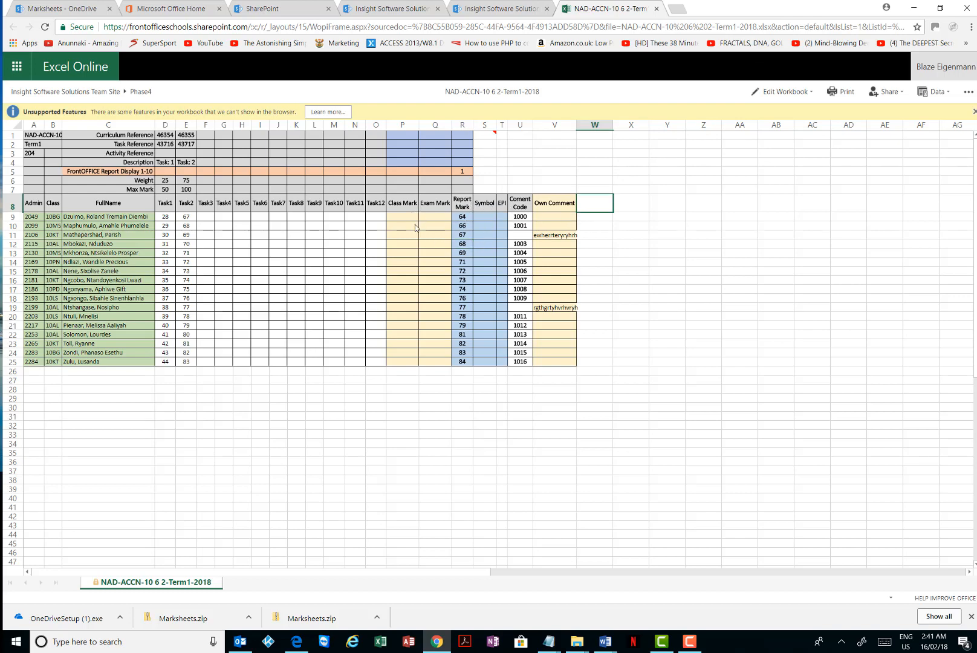
{"action": "left_click_drag", "start_coordinate": [401, 217], "coordinate": [399, 365]}
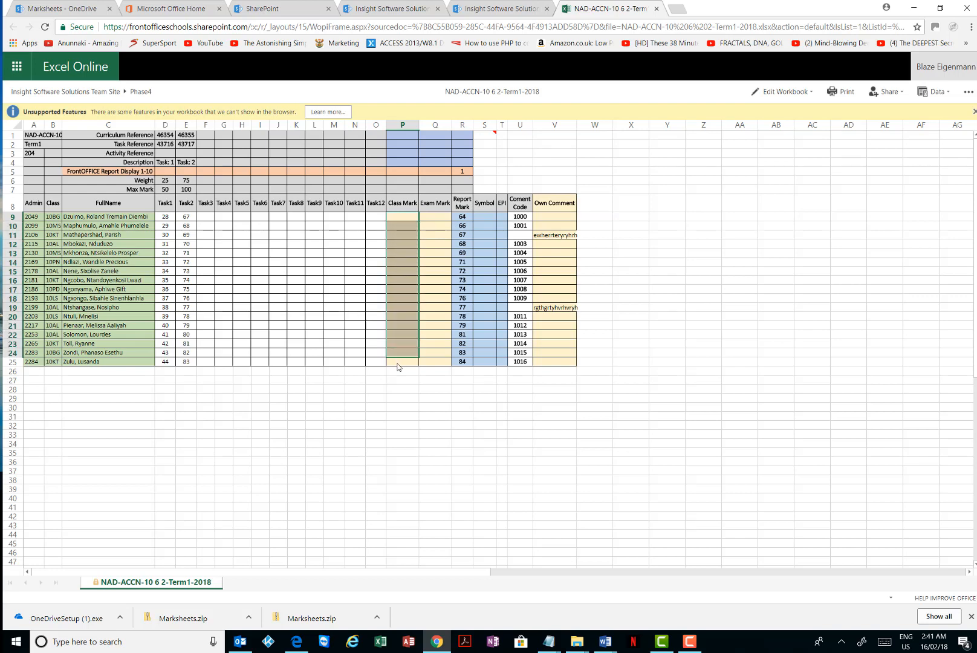
{"action": "left_click", "coordinate": [432, 218]}
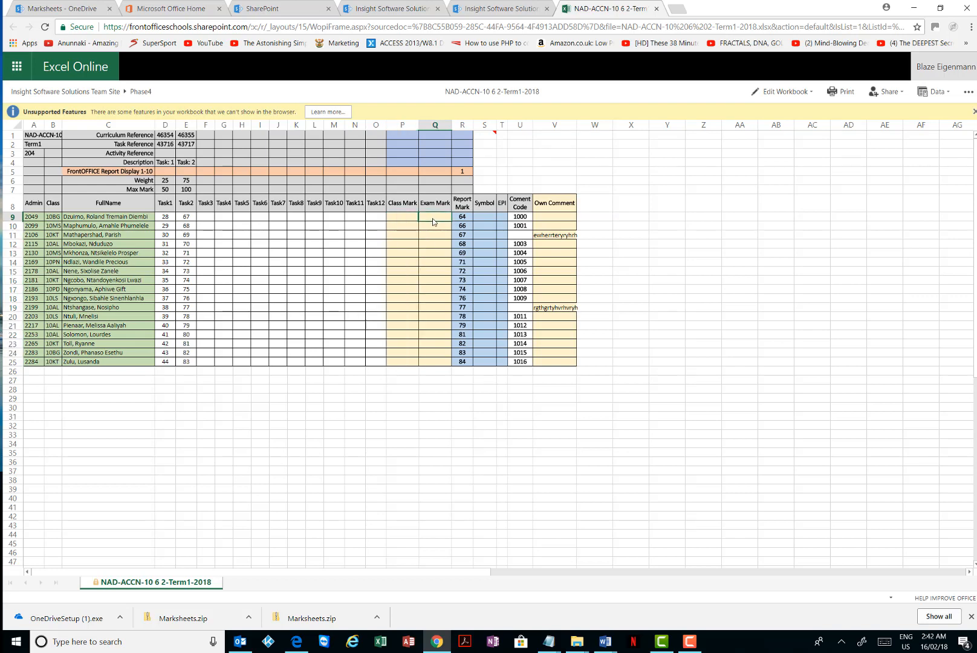
{"action": "left_click", "coordinate": [403, 175]}
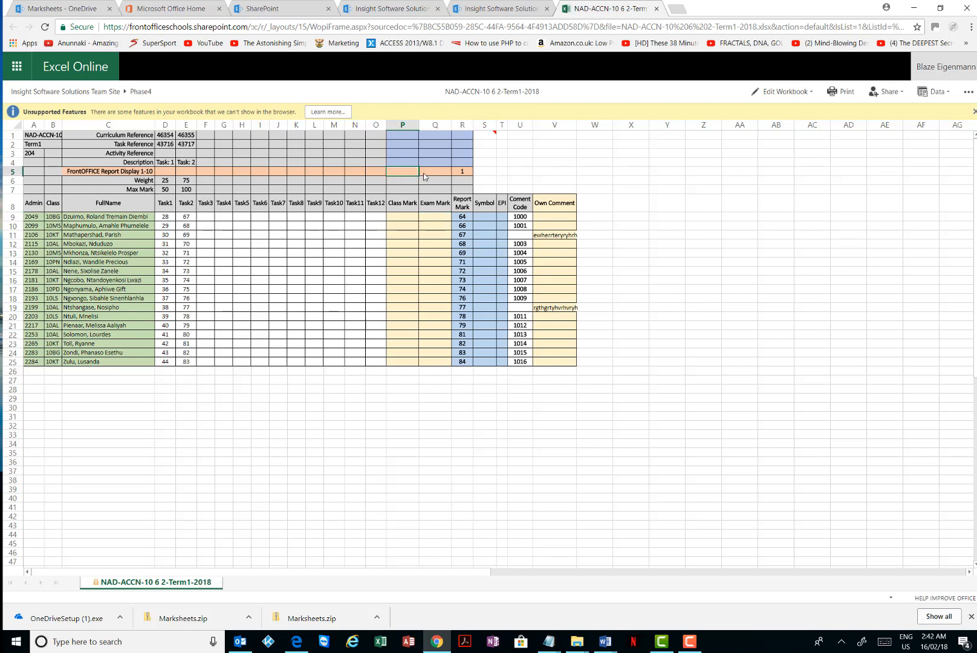
Try editing a copy of the read-only marksheet, removing ' - Editable' to save it under the original name
{"action": "key", "text": "1"}
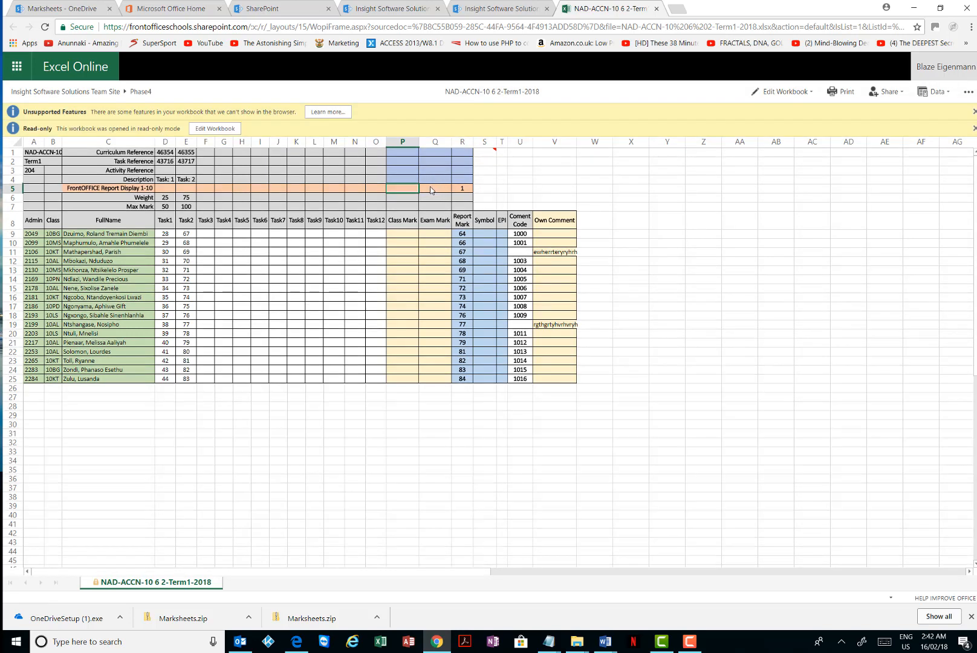
{"action": "left_click", "coordinate": [209, 129]}
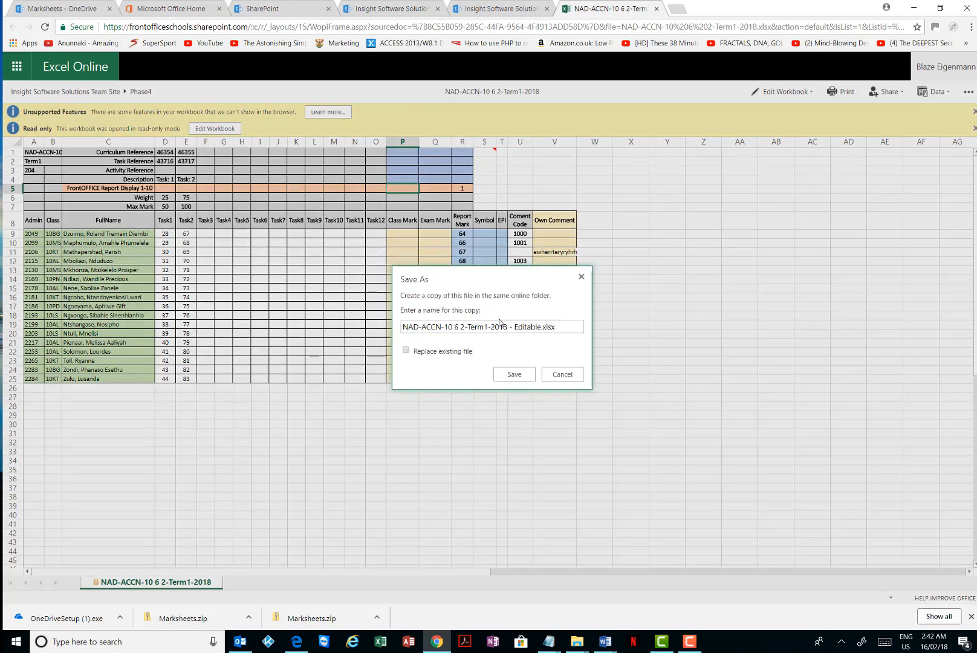
{"action": "left_click_drag", "start_coordinate": [542, 327], "coordinate": [511, 329]}
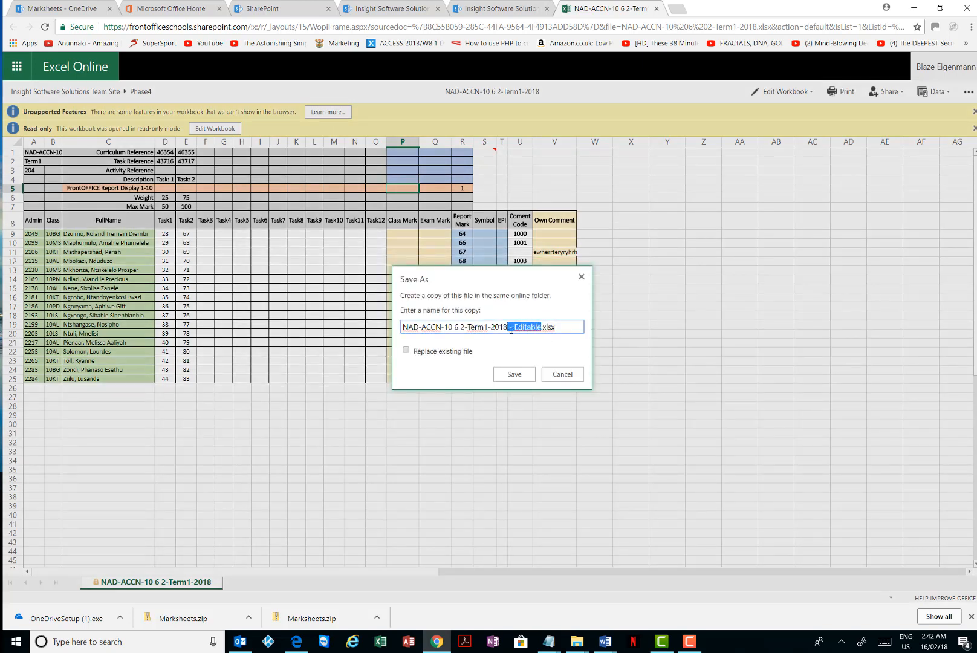
{"action": "key", "text": "BackSpace"}
{"action": "left_click", "coordinate": [512, 375]}
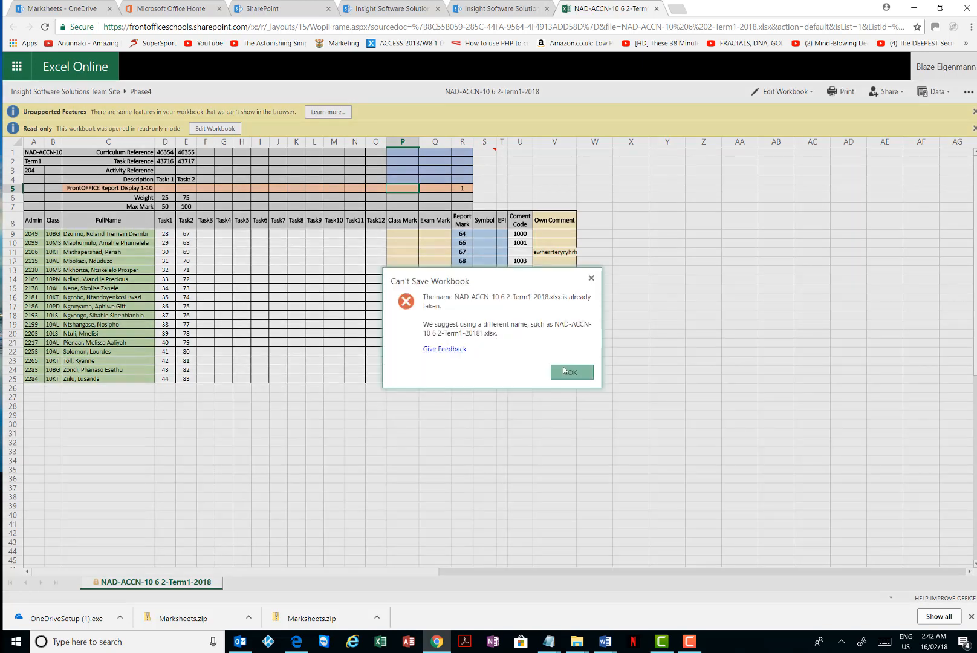
Dismiss the name-taken errors, cancel the copy, and close the Excel Online workbook
{"action": "left_click", "coordinate": [572, 373]}
{"action": "left_click", "coordinate": [514, 374]}
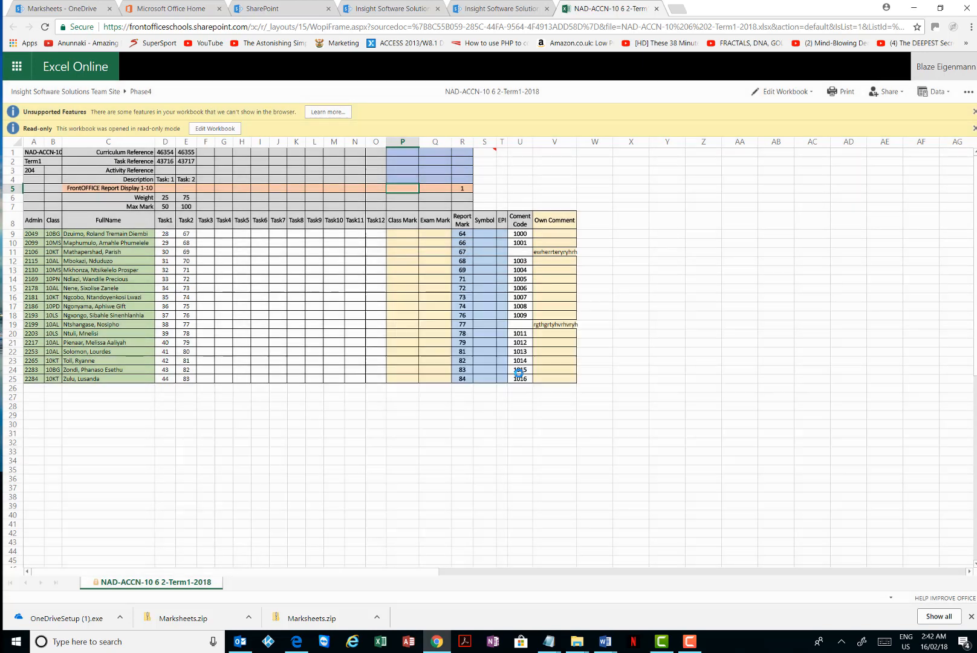
{"action": "left_click", "coordinate": [571, 372]}
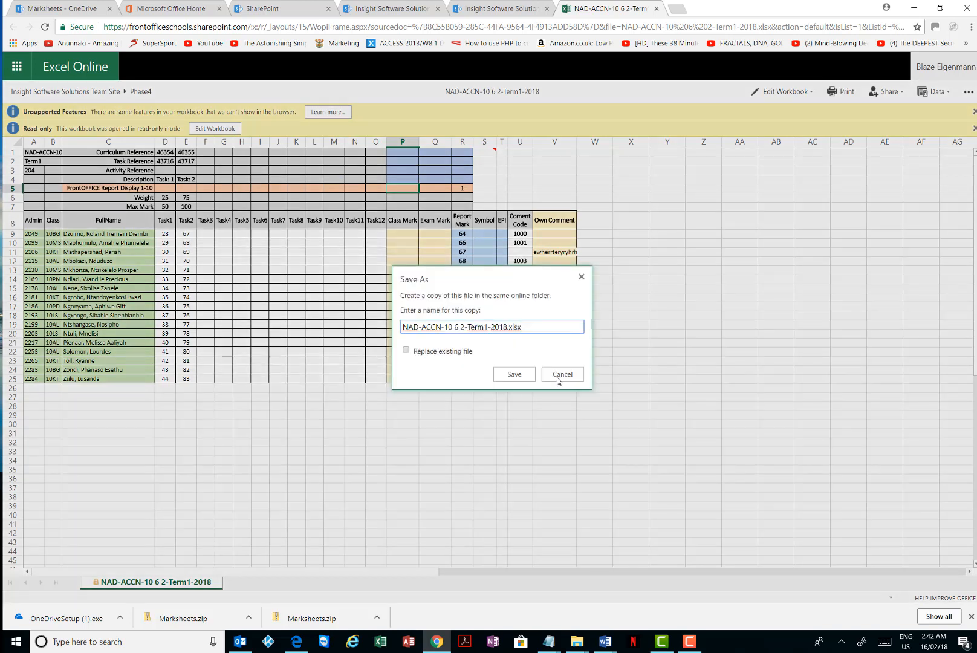
{"action": "left_click", "coordinate": [564, 374]}
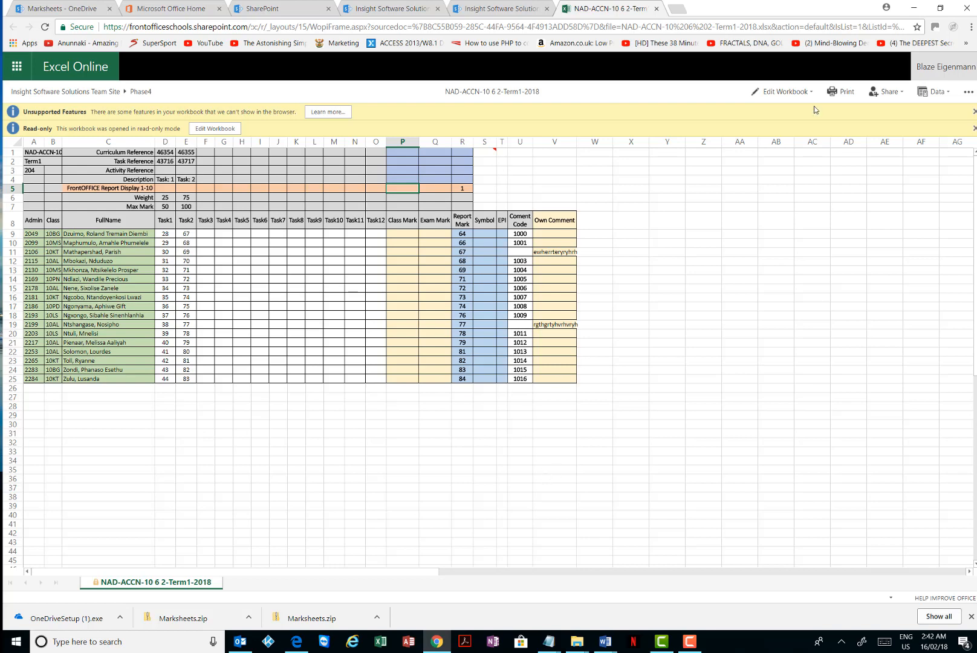
{"action": "key", "text": "ctrl+w"}
Minimise the browser and bring back the Phase4 folder window in File Explorer
{"action": "left_click", "coordinate": [912, 9]}
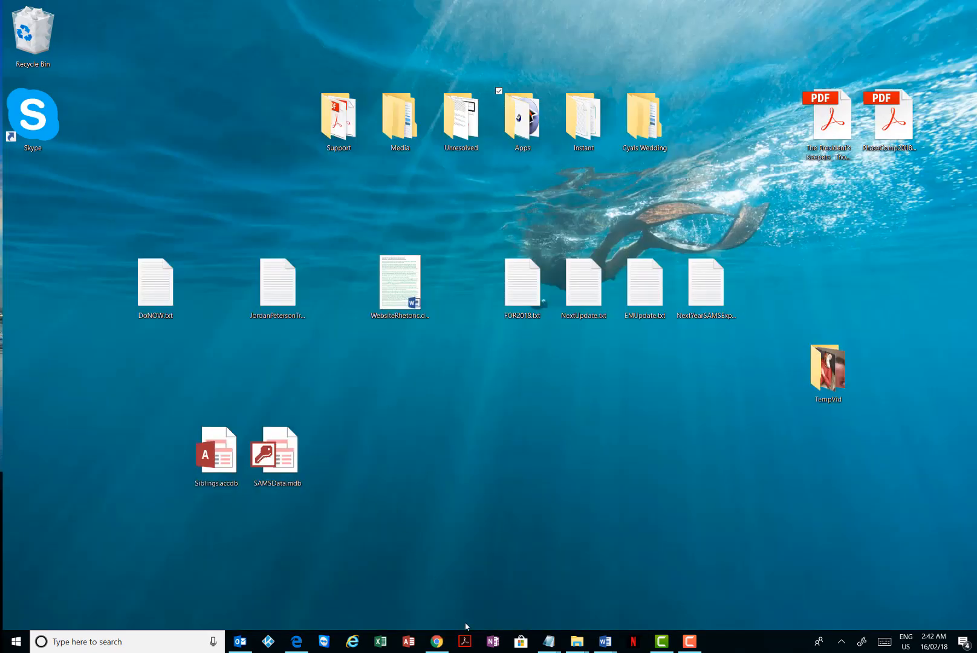
{"action": "left_click", "coordinate": [577, 639]}
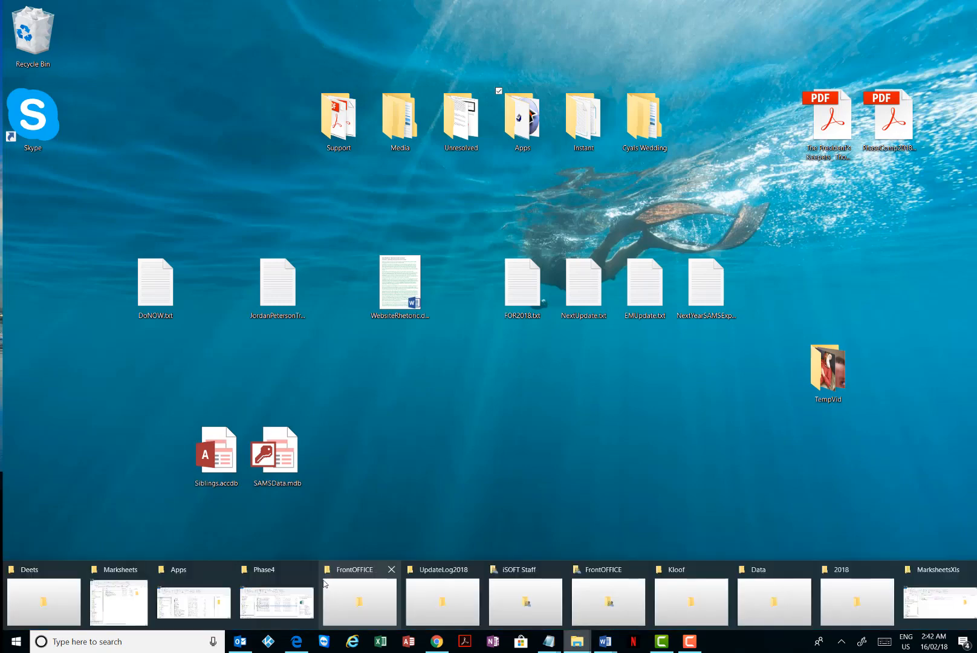
{"action": "left_click", "coordinate": [278, 593]}
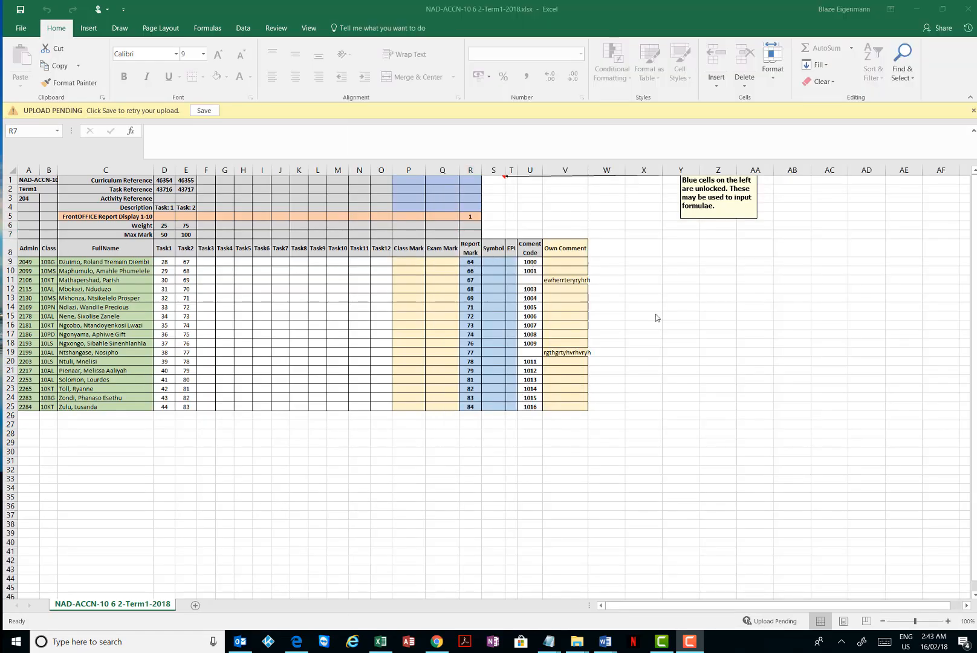
Set the Report Display positions to 2 for Class Mark (P5) and 5 for Exam Mark (Q5)
{"action": "left_click", "coordinate": [408, 216]}
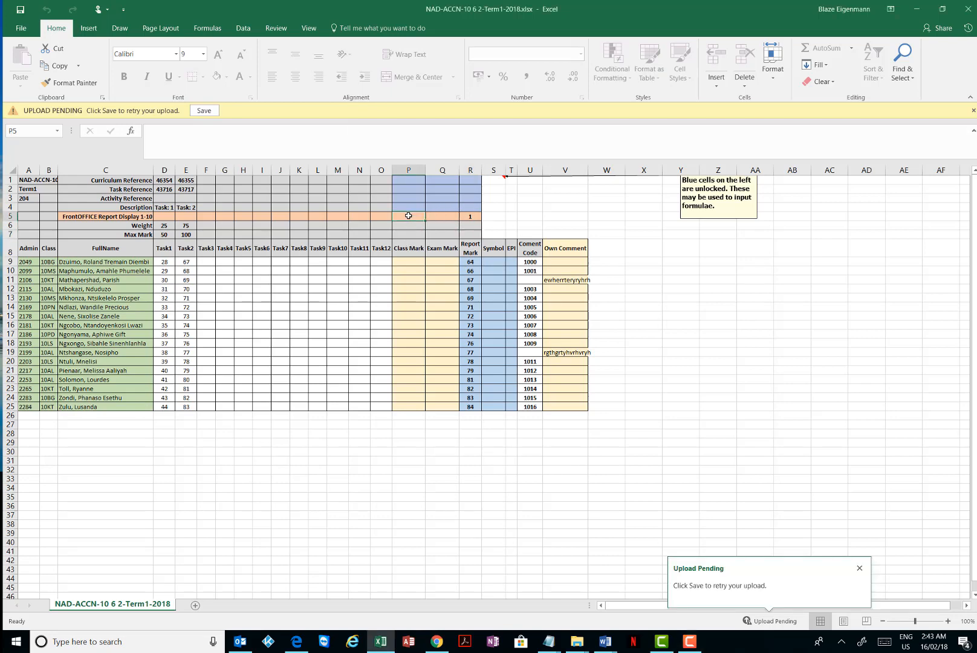
{"action": "left_click_drag", "start_coordinate": [411, 261], "coordinate": [409, 407]}
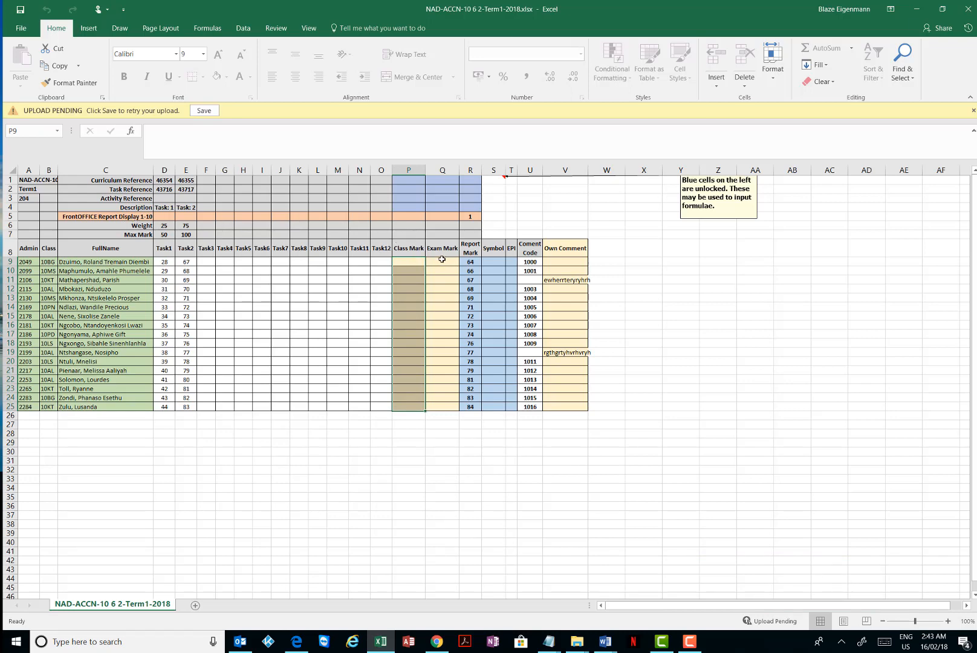
{"action": "left_click_drag", "start_coordinate": [442, 258], "coordinate": [436, 409]}
{"action": "left_click", "coordinate": [416, 218]}
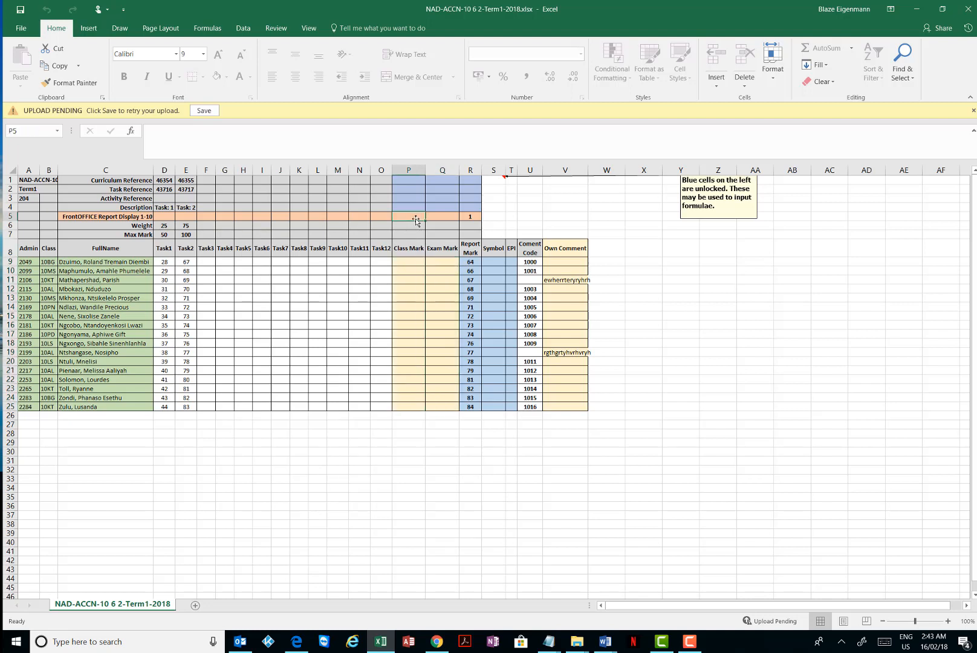
{"action": "type", "text": "2"}
{"action": "left_click", "coordinate": [444, 218]}
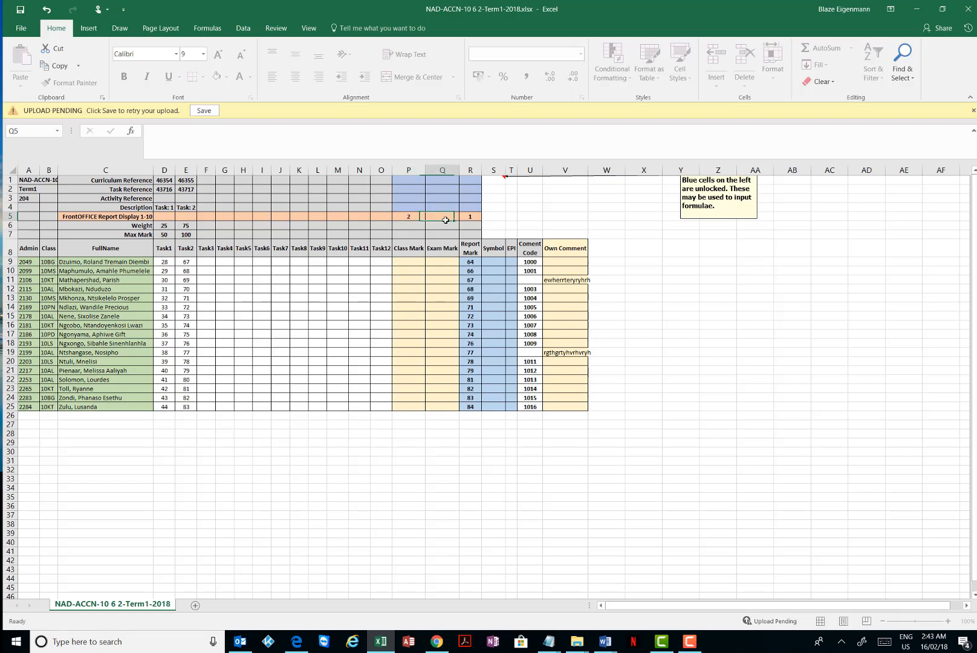
{"action": "type", "text": "5"}
{"action": "left_click", "coordinate": [441, 269]}
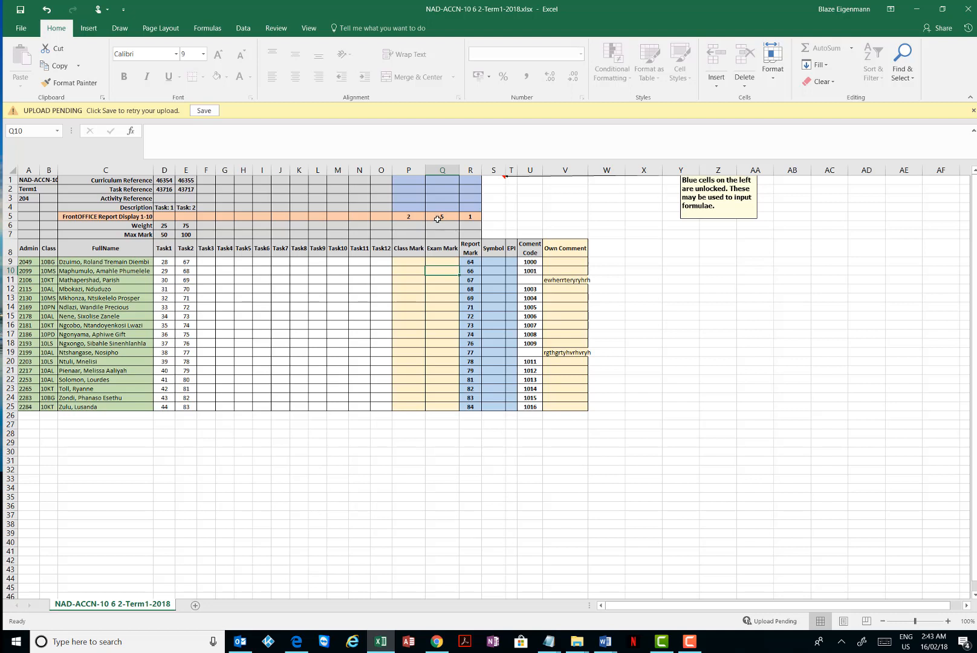
Keep the Report Mark display position in R5 at 1 and deselect to an empty cell
{"action": "left_click", "coordinate": [473, 216]}
{"action": "type", "text": "7"}
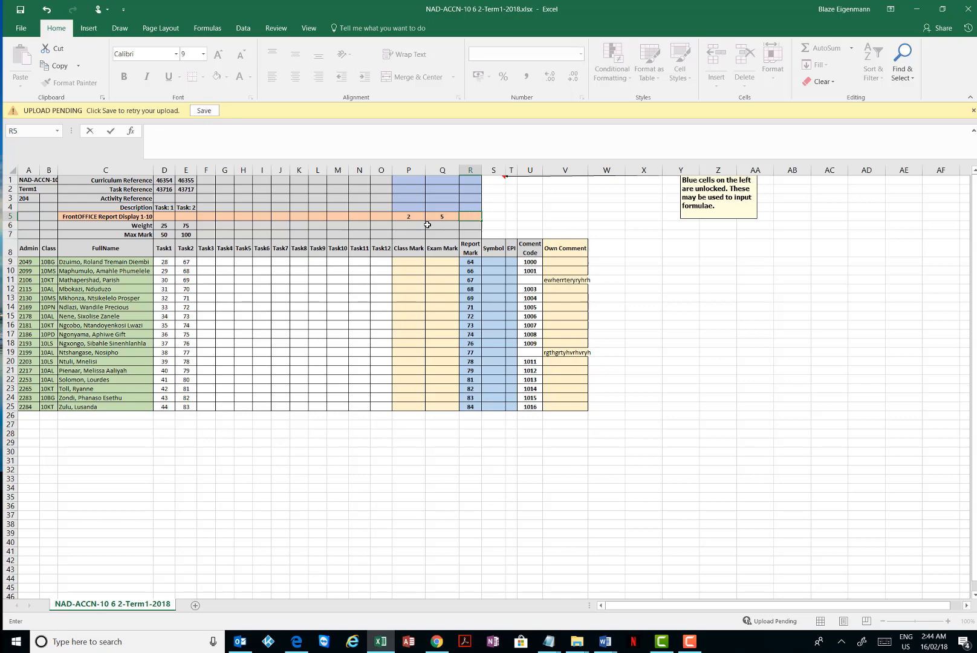
{"action": "left_click", "coordinate": [442, 268]}
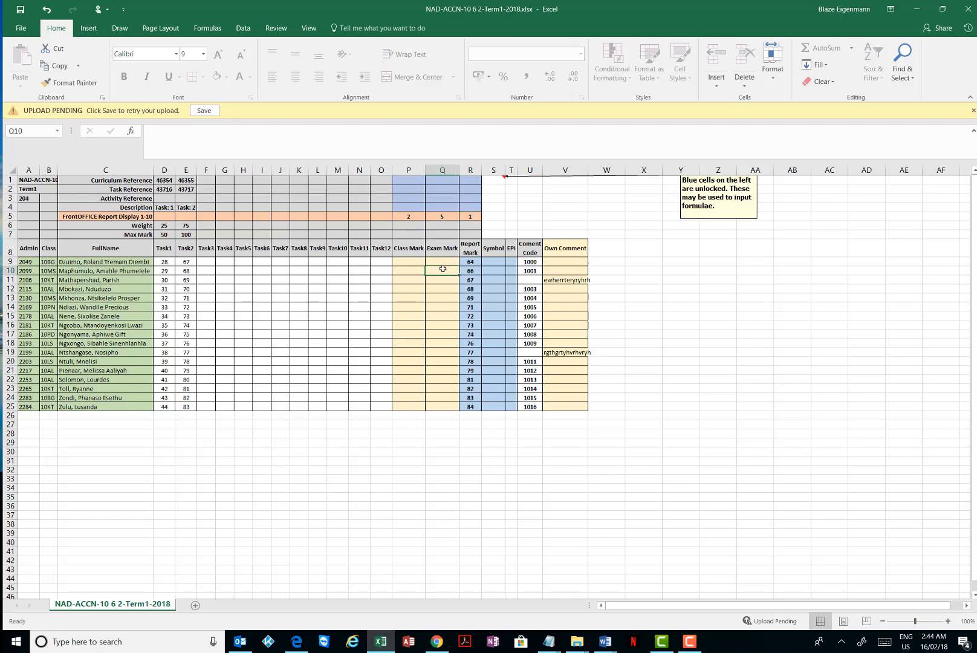
{"action": "left_click", "coordinate": [680, 306]}
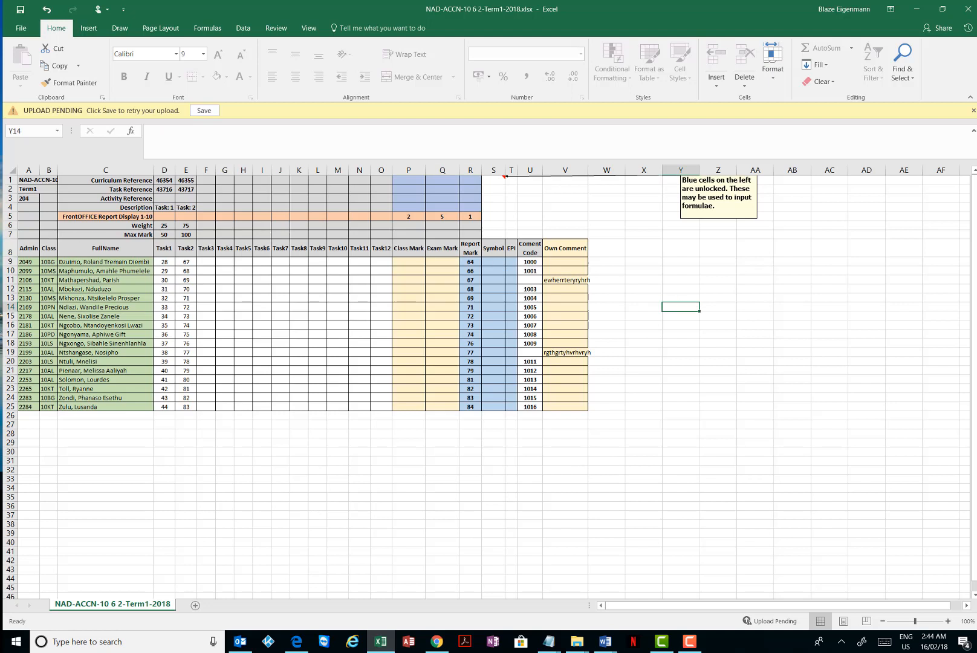